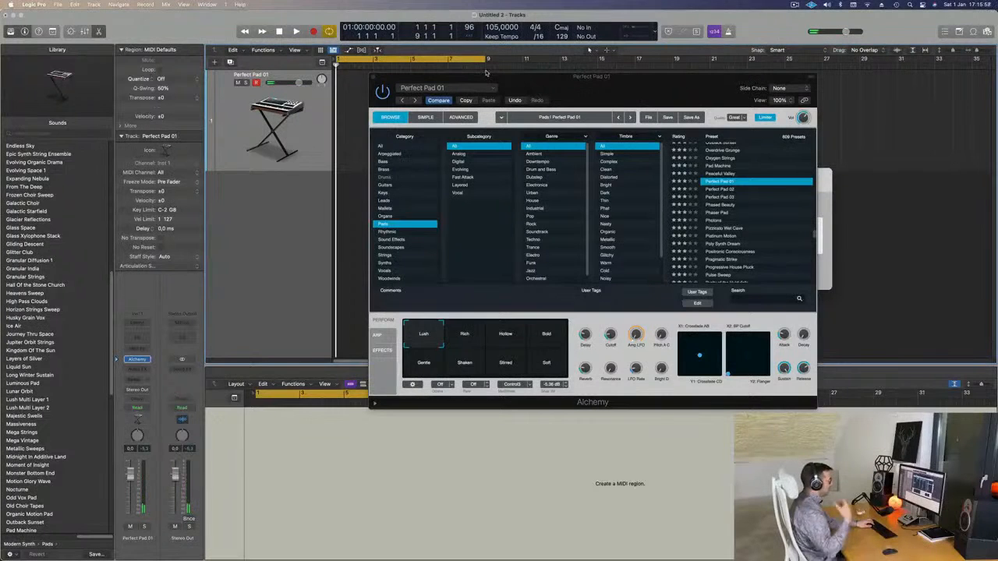
Record an eight-bar MIDI part on the Perfect Pad 01 track and show it in the Piano Roll
key("r")
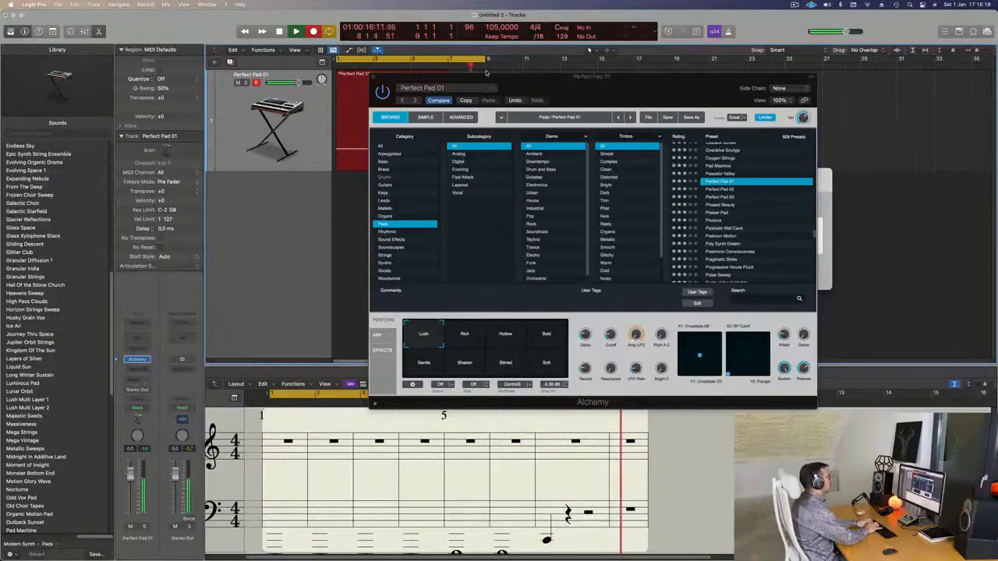
key("space")
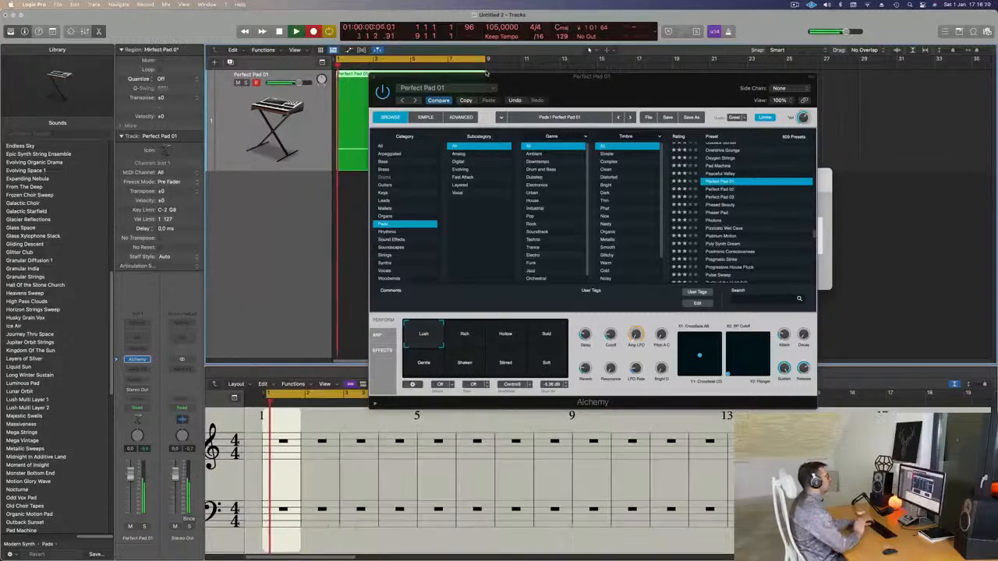
left_click_drag(492, 78, 767, 113)
key("p")
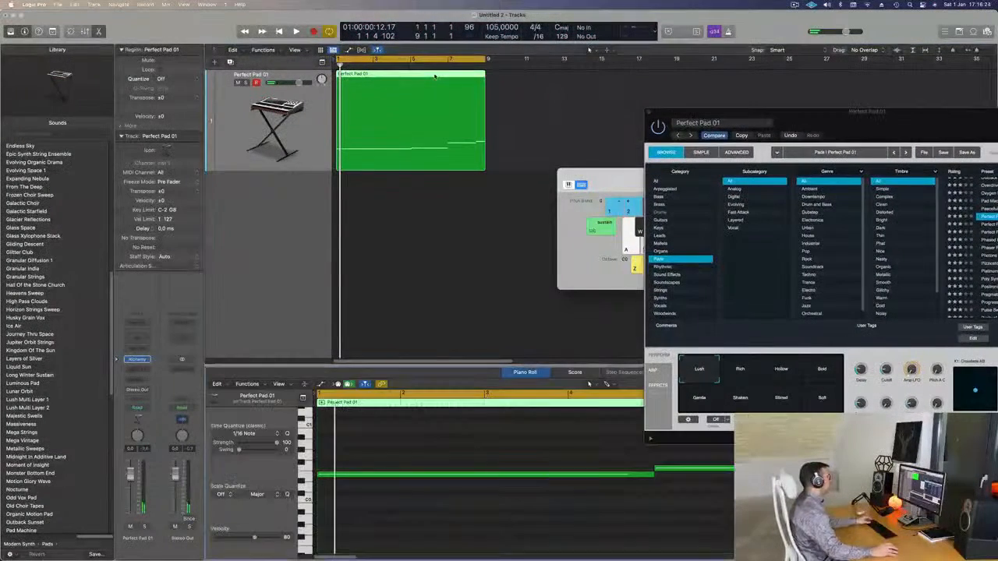
Select all recorded notes in the Piano Roll and play the part from the start to review it
key("super+Left")
key("super+a")
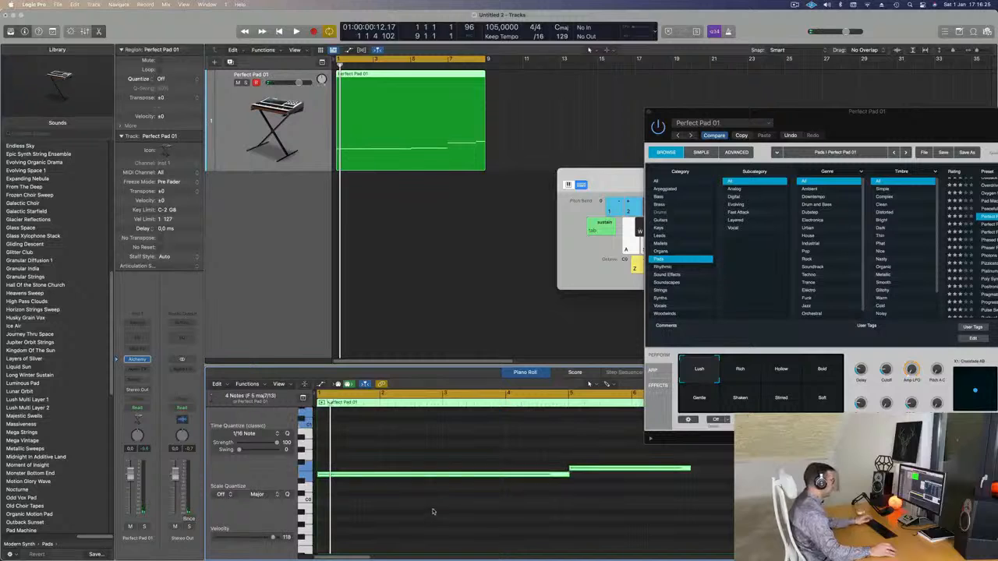
key("super+Left")
key("super+Left")
key("space")
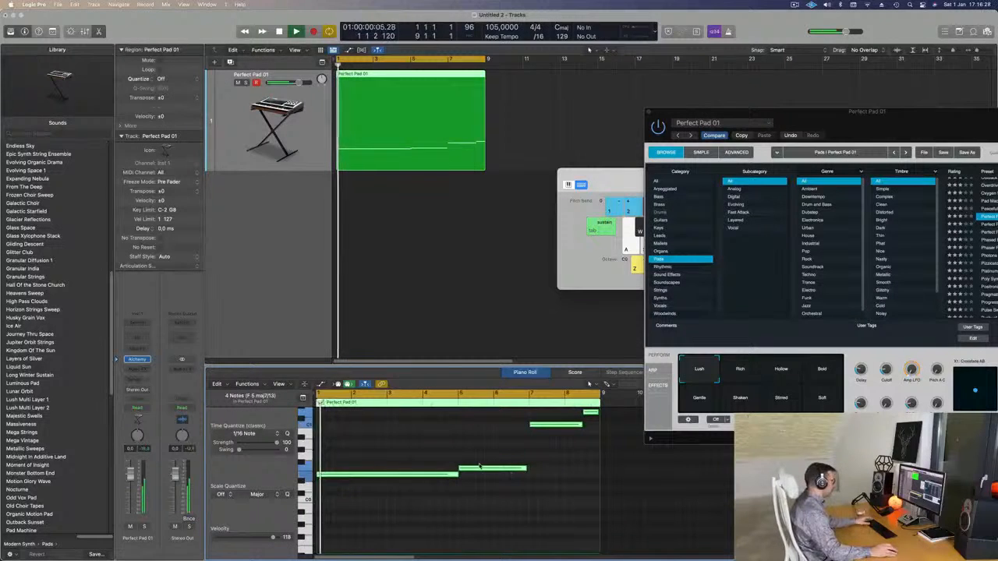
key("super+Right")
key("super+Left")
scroll(662, 498, "left", 1)
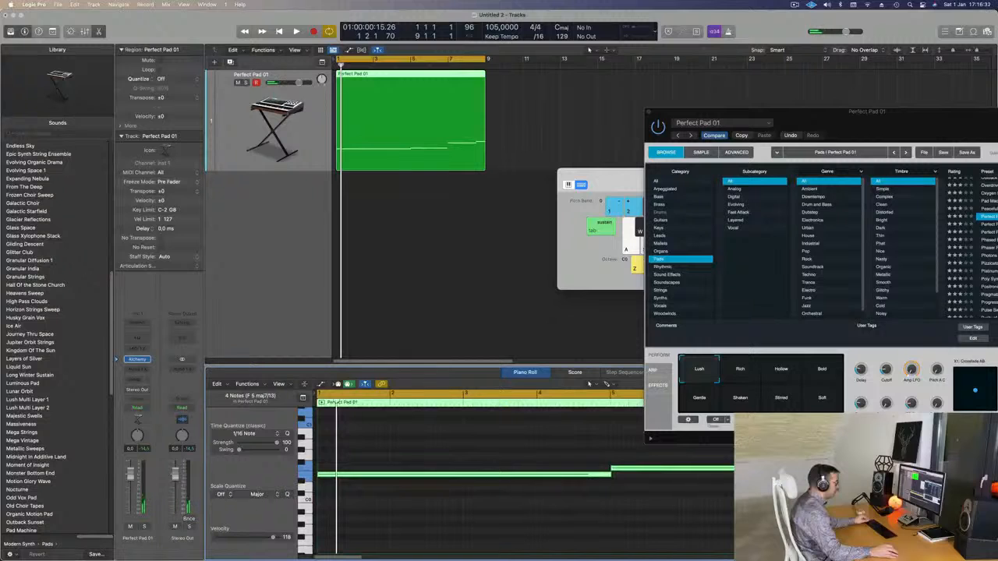
Select only the note starting at bar 5, start playback and move the Alchemy window off the note editor
left_click(662, 499)
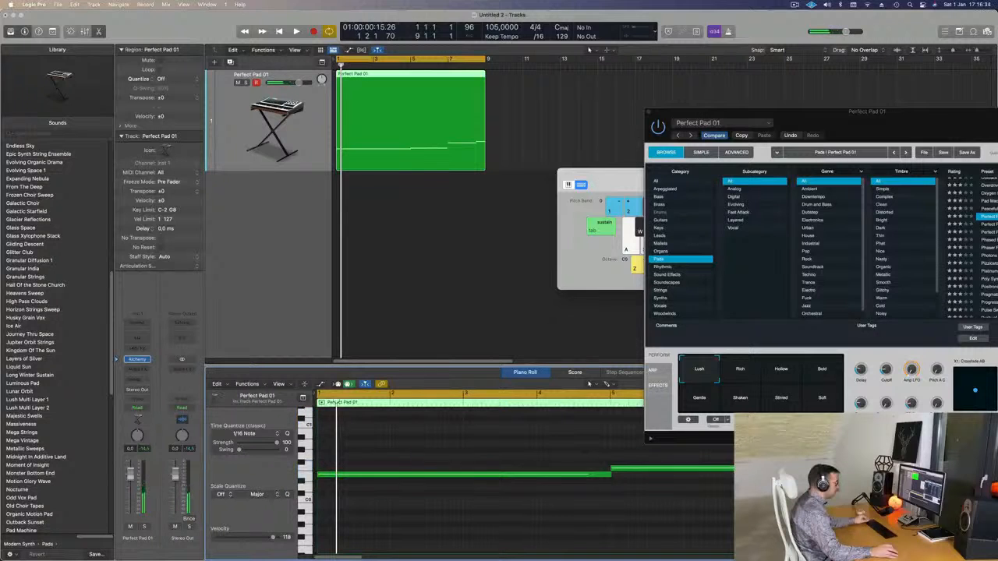
left_click(757, 469)
key("space")
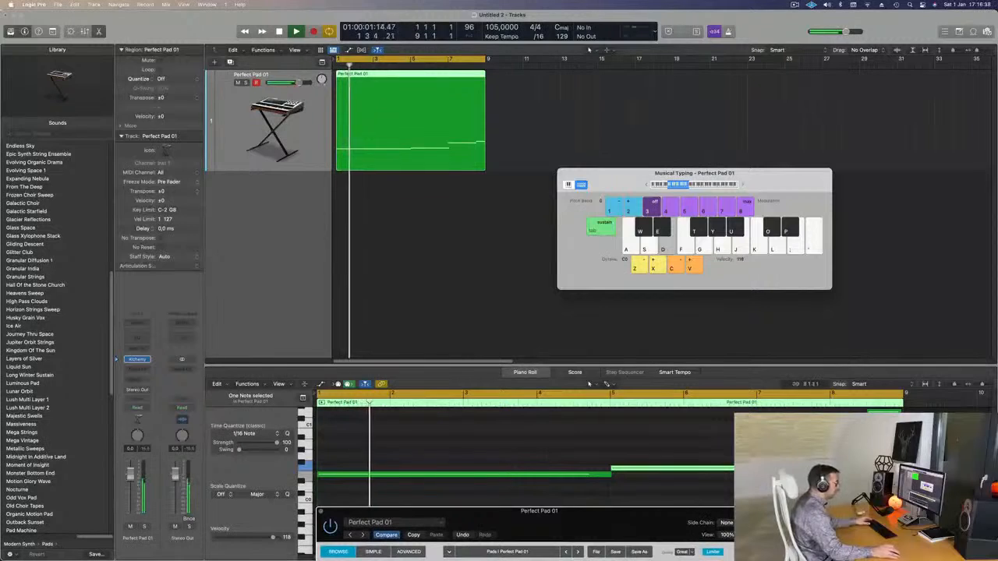
scroll(501, 265, "down", 2)
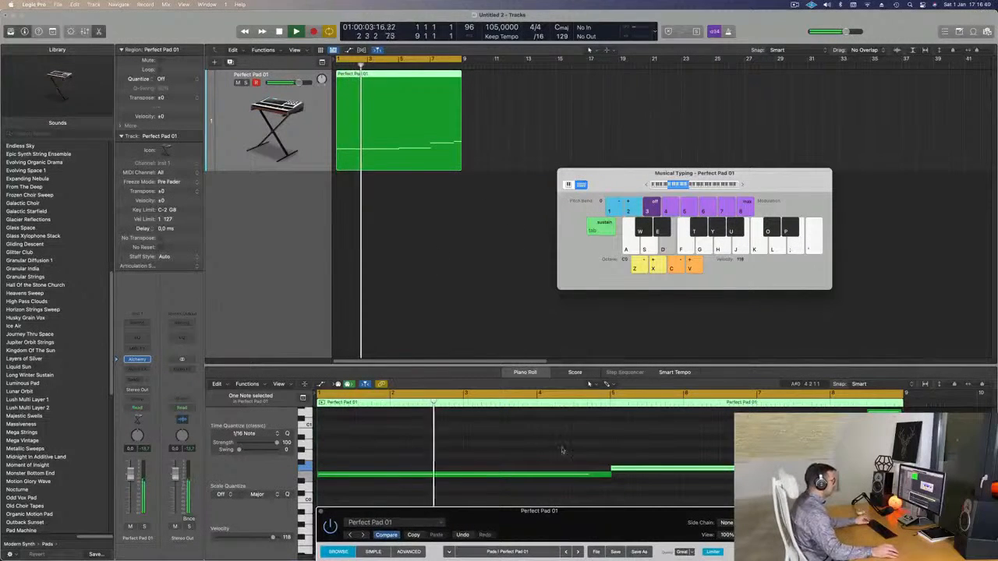
left_click_drag(581, 513, 311, 139)
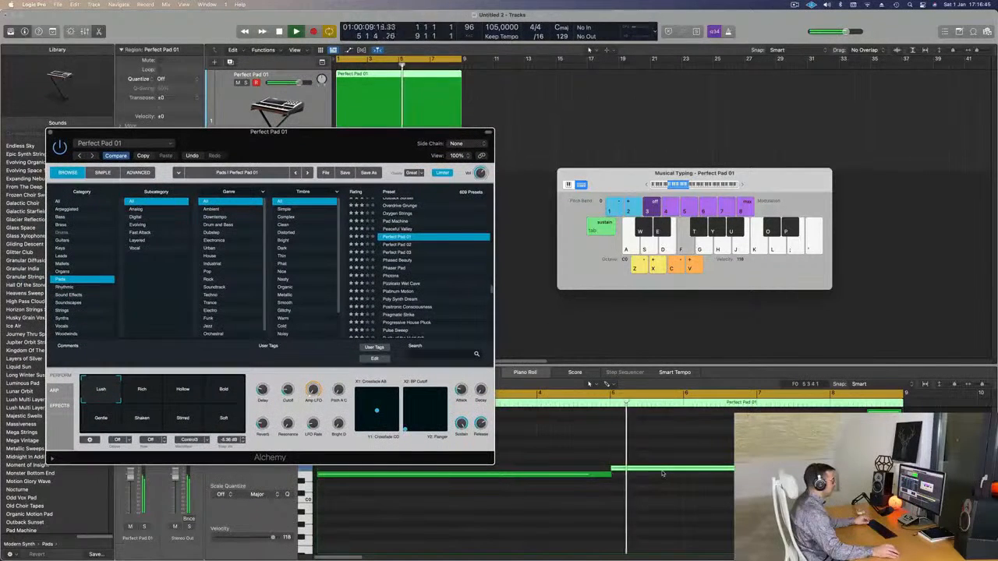
Try the neighbouring Alchemy presets Peaceful Valley and Pad Machine, and reload Perfect Pad 01
key("Up")
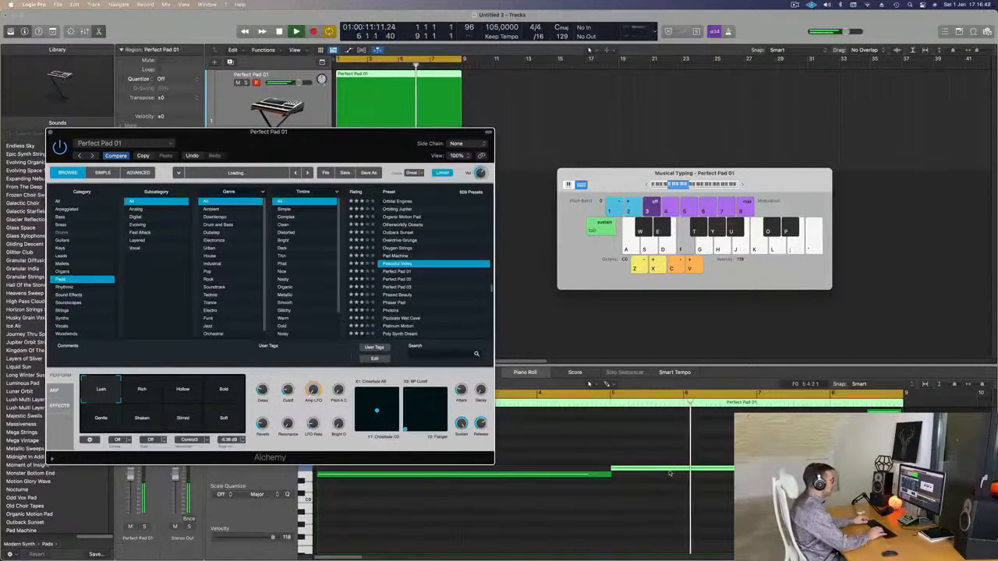
key("Up")
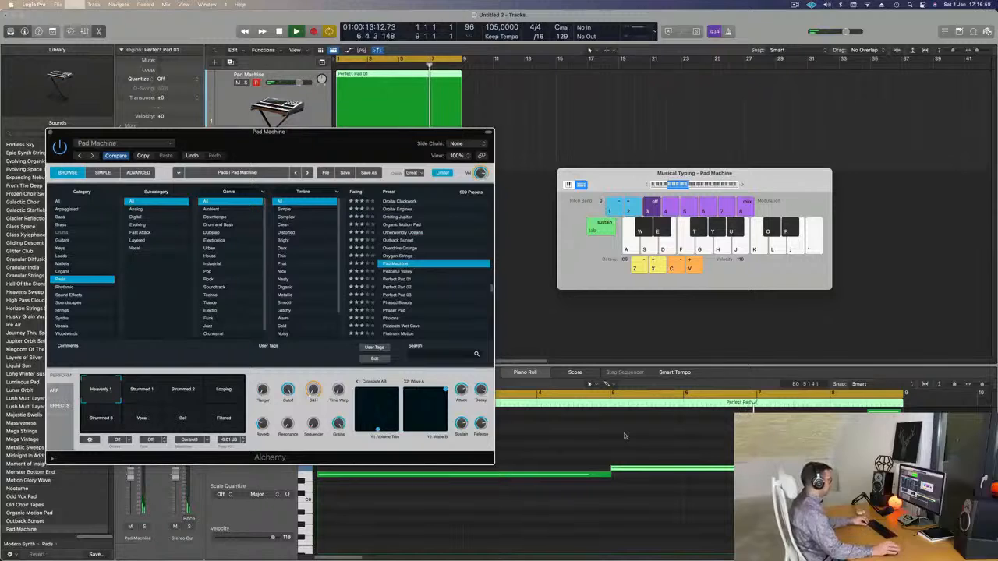
key("k")
left_click(398, 279)
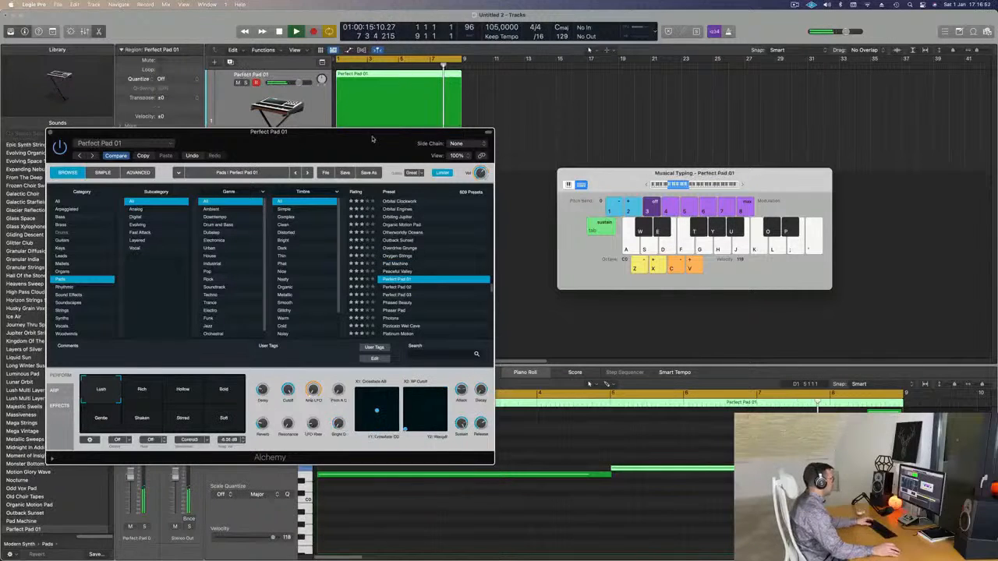
Move the Alchemy window aside and raise the pitch of the note starting at bar 5
left_click_drag(343, 147, 405, 135)
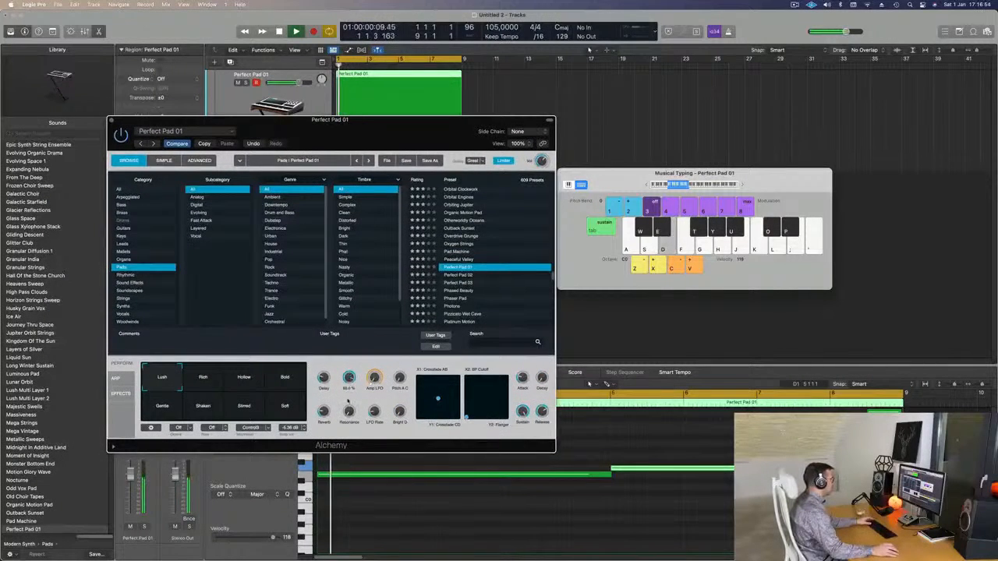
left_click_drag(404, 137, 227, 179)
left_click(687, 500)
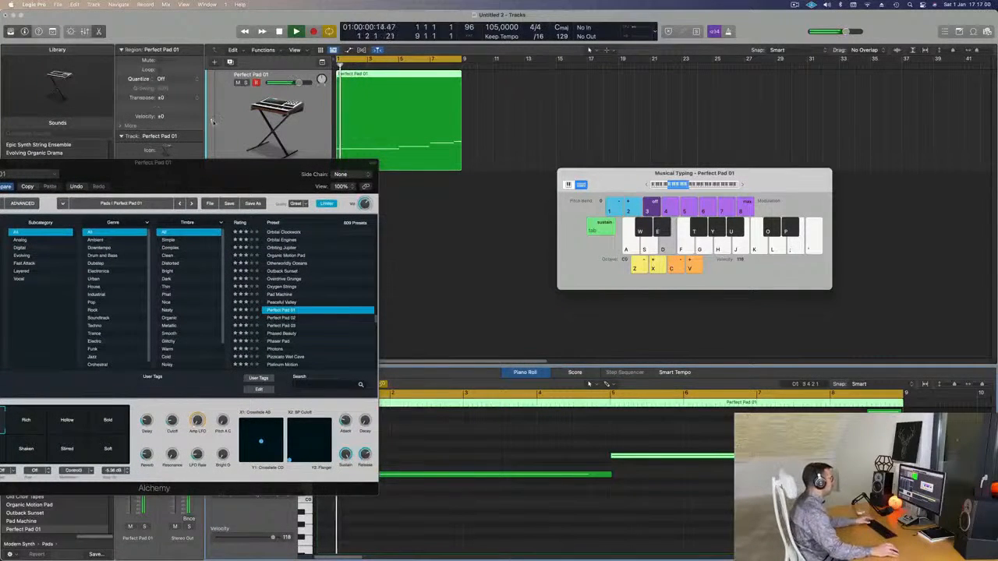
Clear the Alchemy window off the note editor and listen to the edited eight-bar part from the start
left_click_drag(270, 179, 448, 119)
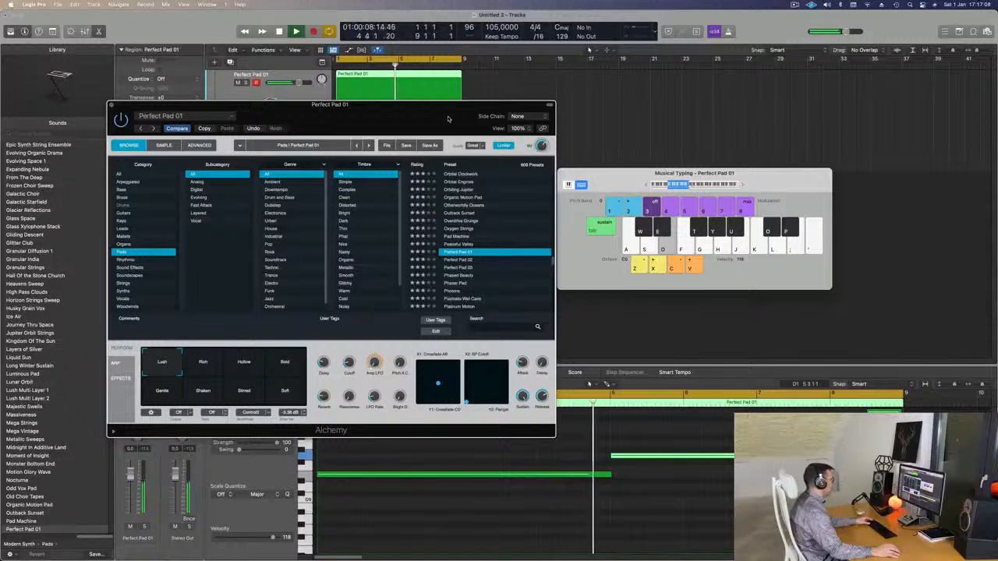
left_click_drag(448, 119, 529, 169)
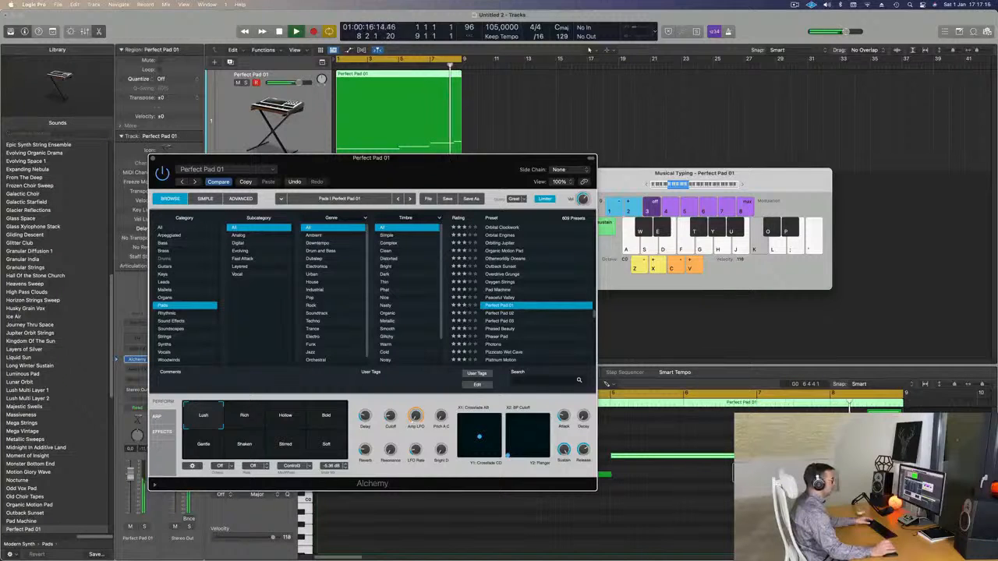
key("l")
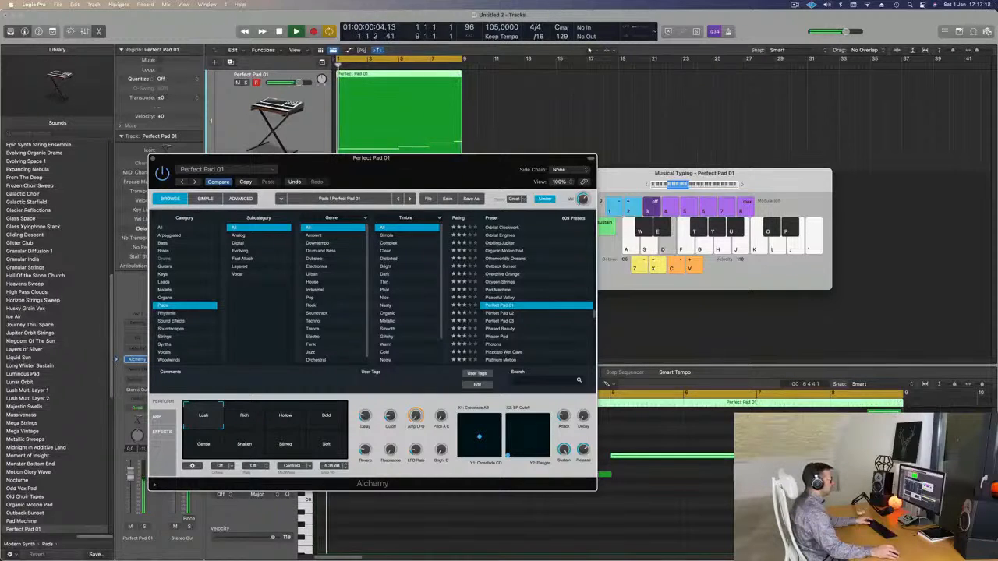
left_click(760, 507)
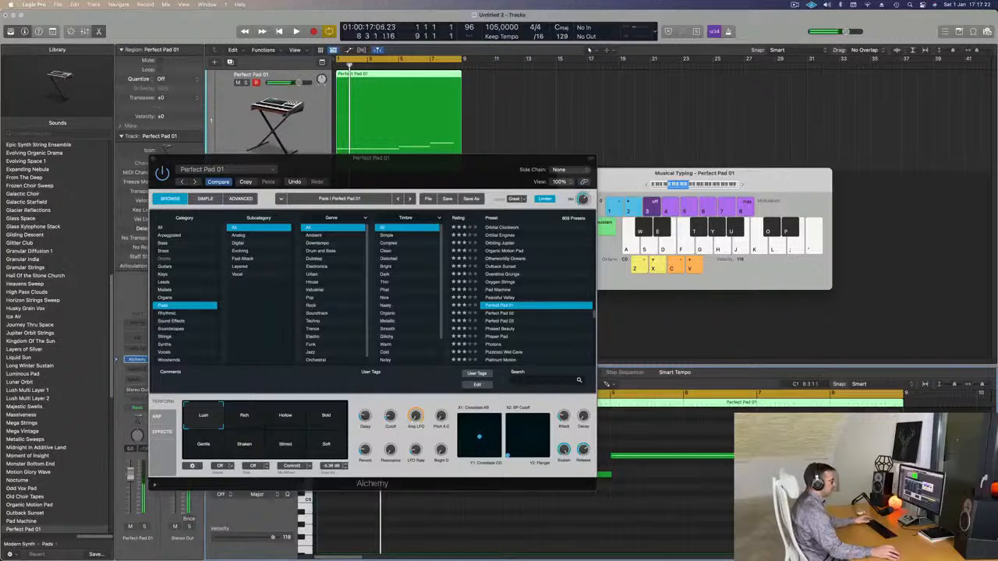
left_click_drag(443, 170, 636, 222)
key("space")
key("space")
key("space")
left_click_drag(348, 211, 321, 203)
left_click(320, 203)
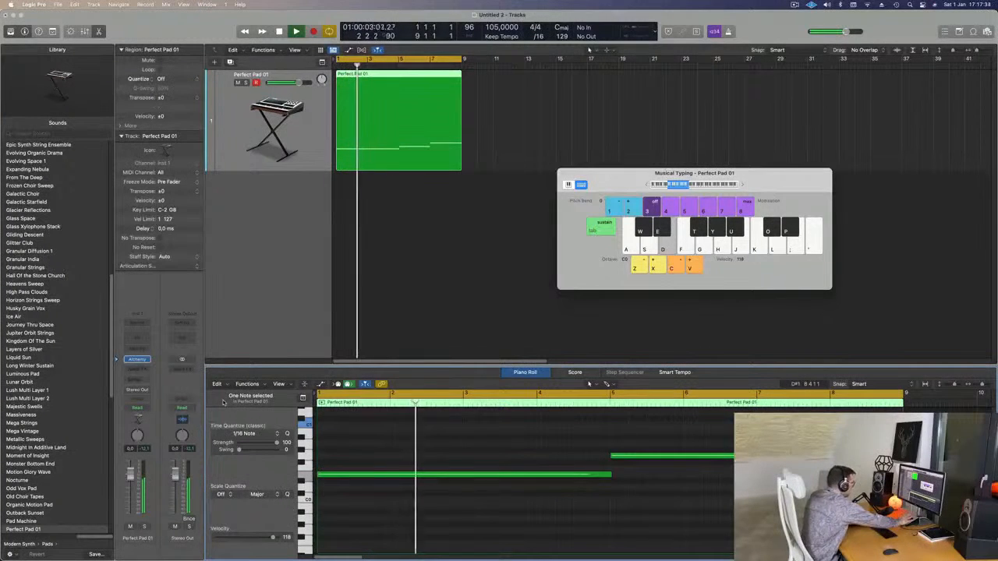
scroll(409, 251, "down", 1)
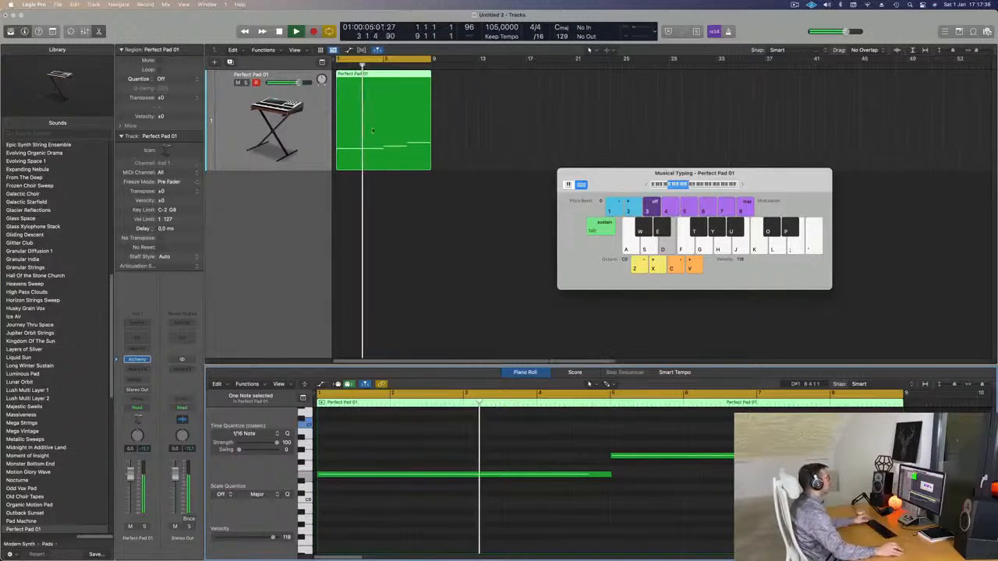
key("space")
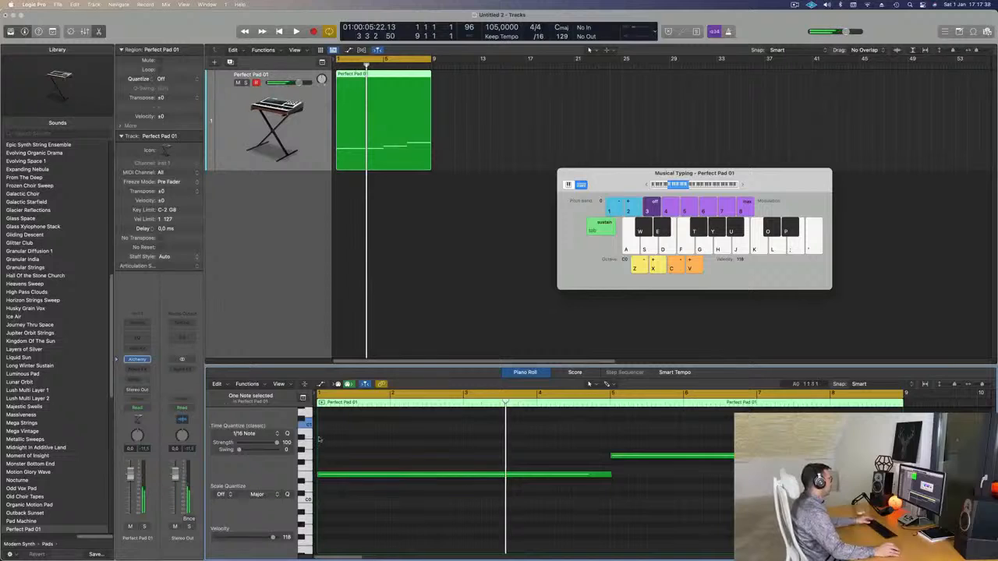
key("Return")
key("space")
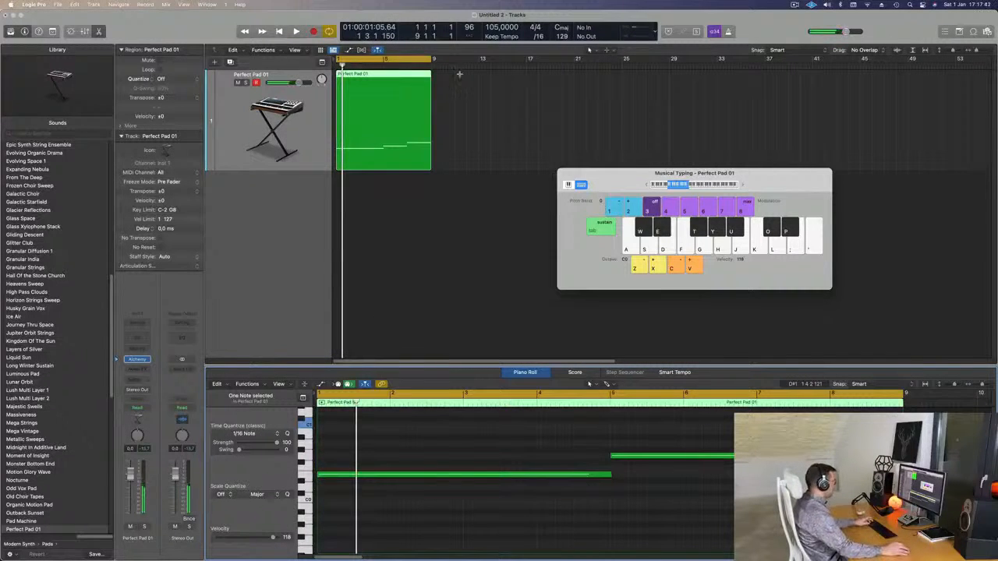
Extend the cycle range to bar 33 and repeat the eight-bar region three times to fill it
left_click_drag(432, 59, 717, 85)
key("super+r")
key("super+r")
key("super+r")
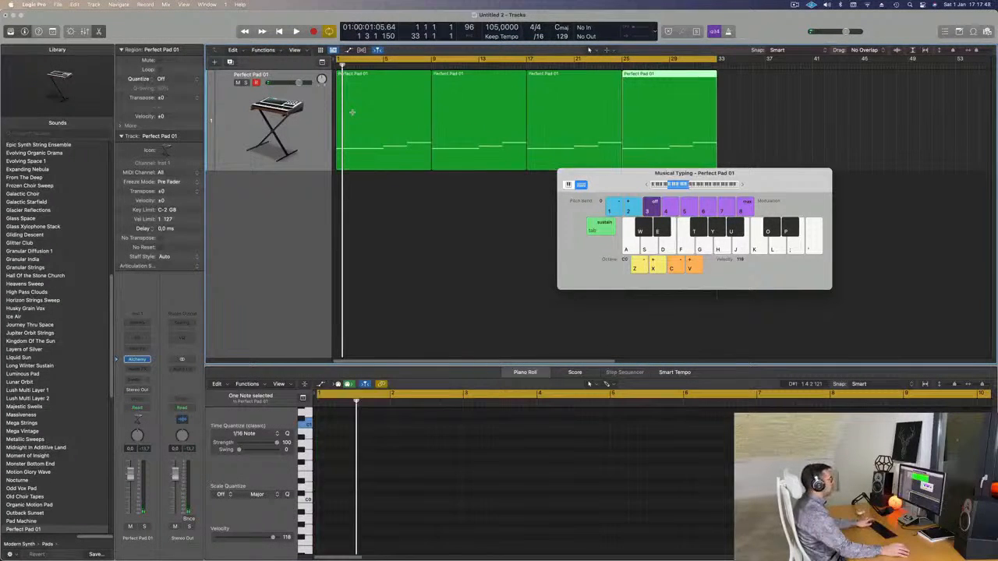
Select all four regions on the Perfect Pad 01 track and play the arrangement from the start
key("space")
left_click(228, 131)
key("Return")
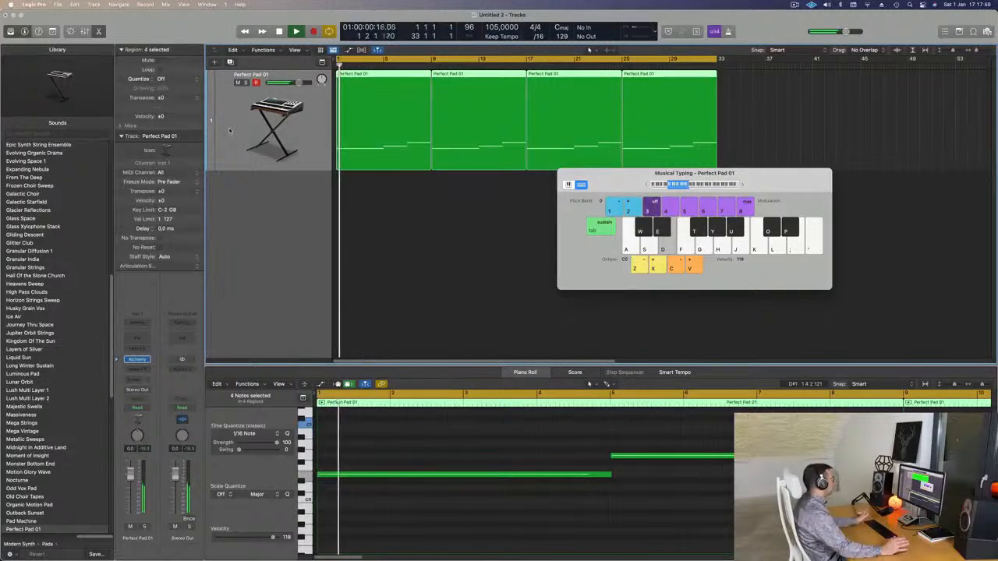
key("space")
key("space")
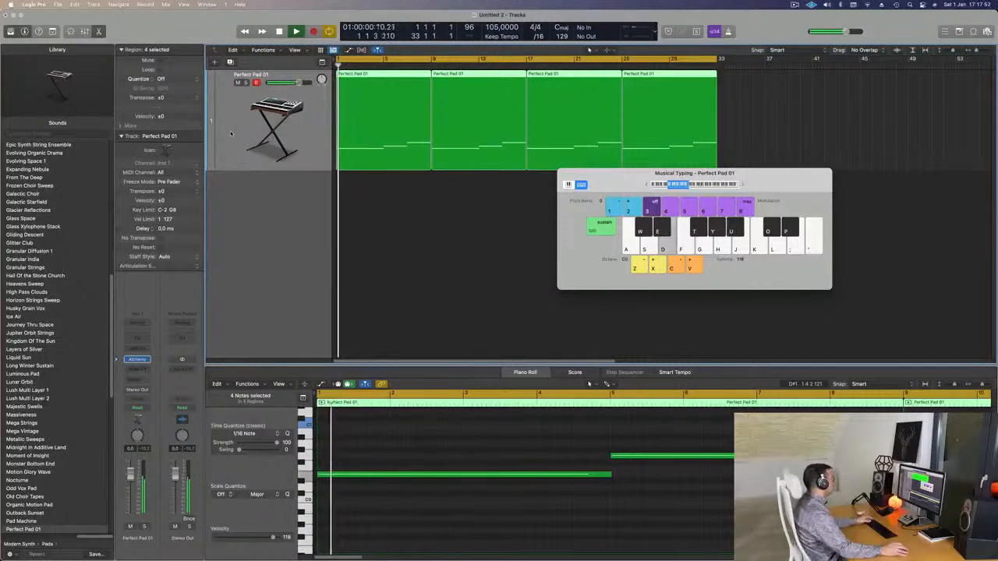
Open the track's Alchemy plug-in and set the track's automation mode to Touch
left_click(137, 359)
key("space")
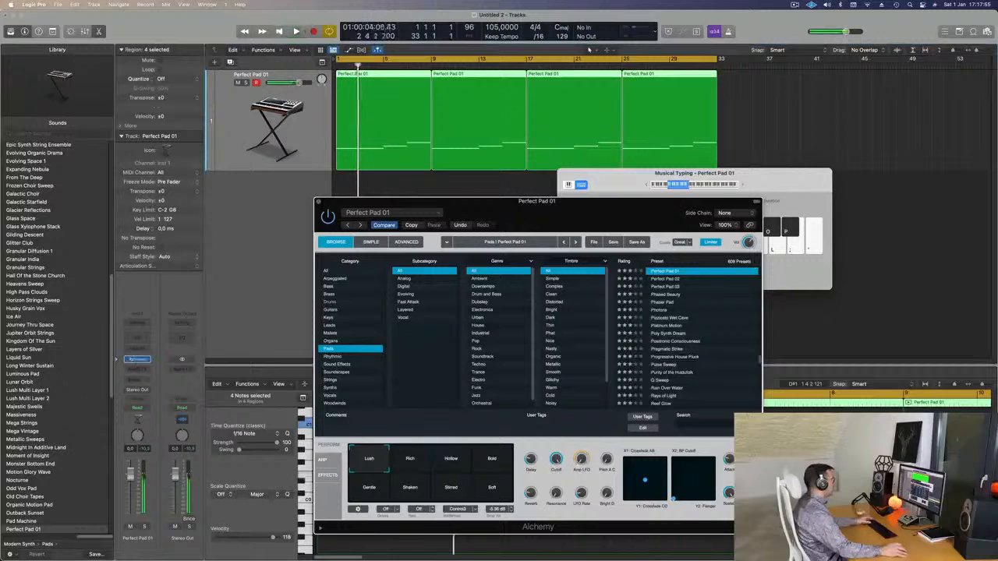
left_click_drag(579, 214, 658, 197)
key("space")
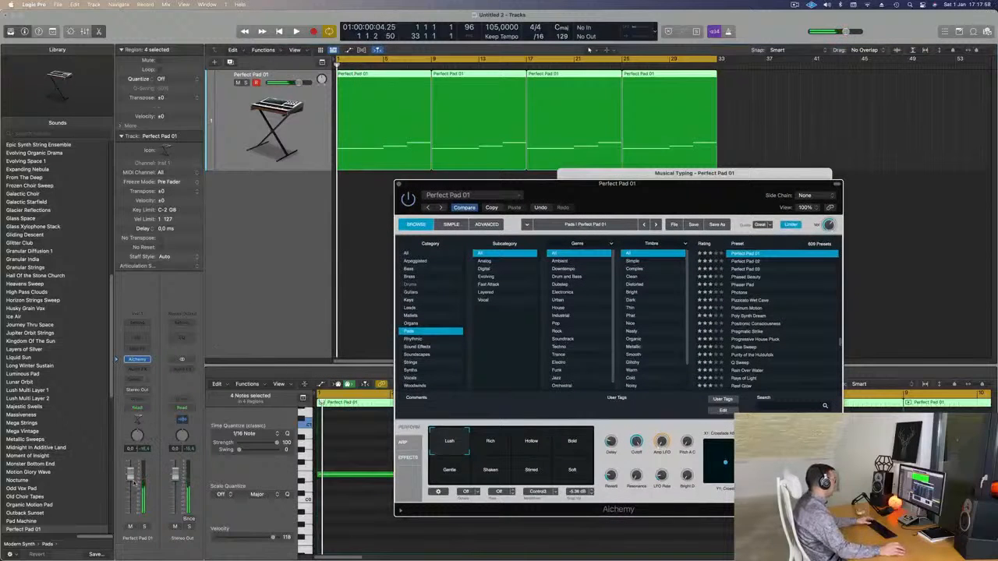
left_click(138, 408)
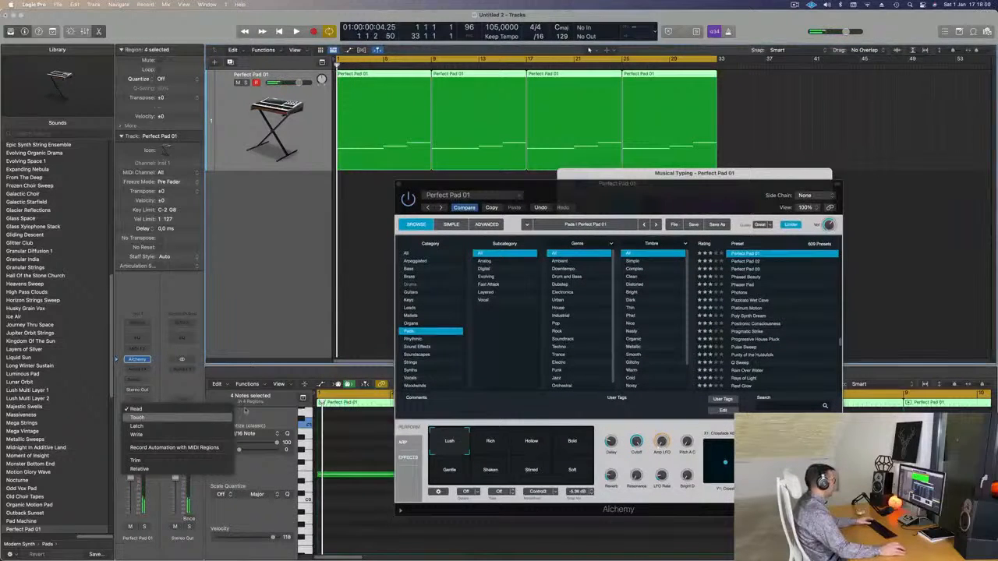
left_click(193, 419)
Record a downward turn of Alchemy's Cutoff knob as automation during playback, stop playback and close the plug-in window
left_click_drag(636, 477, 637, 512)
key("Return")
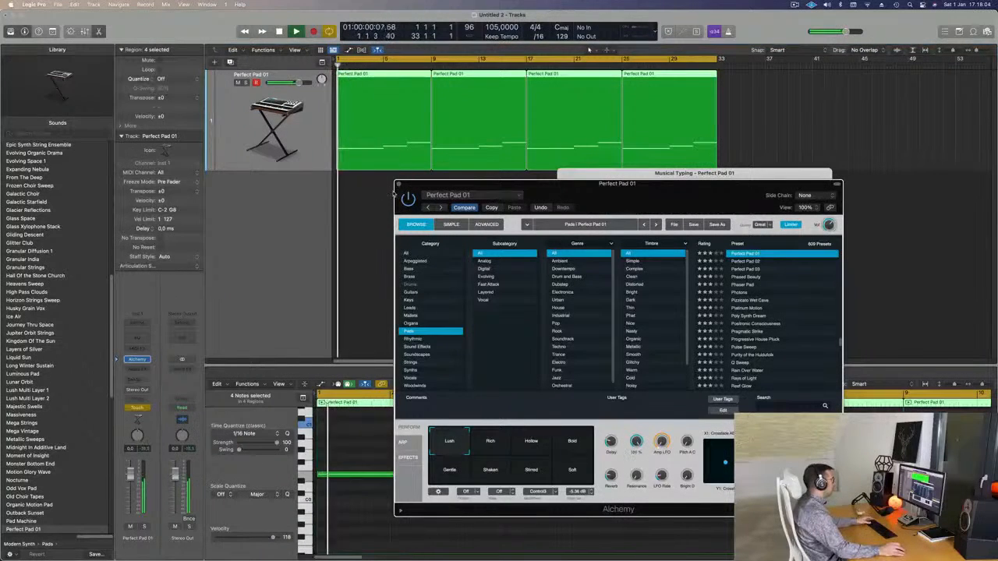
left_click(398, 184)
key("space")
Hide the Musical Typing keyboard and show the track's automation in Read mode with the Alchemy Cutoff parameter
key("a")
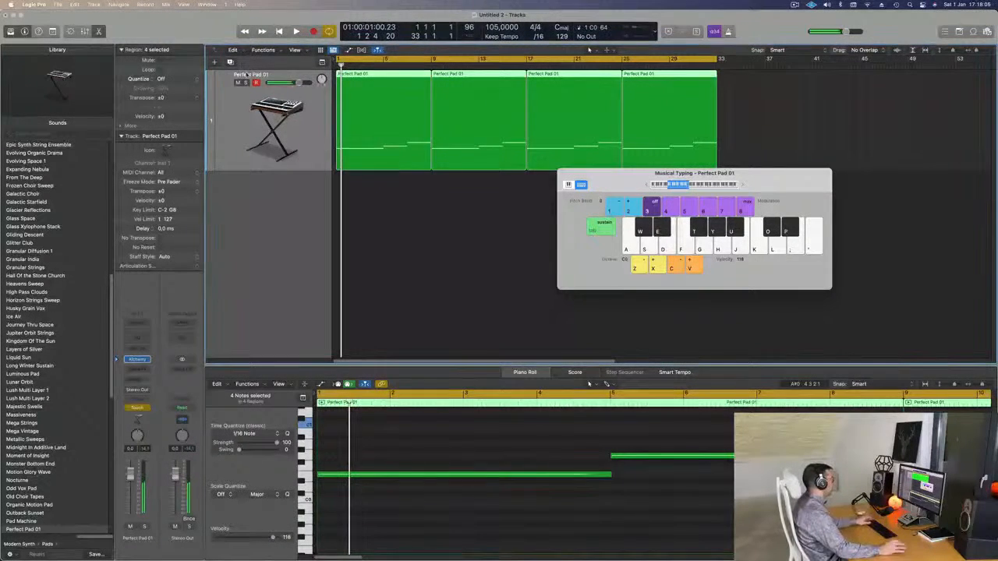
key("super+k")
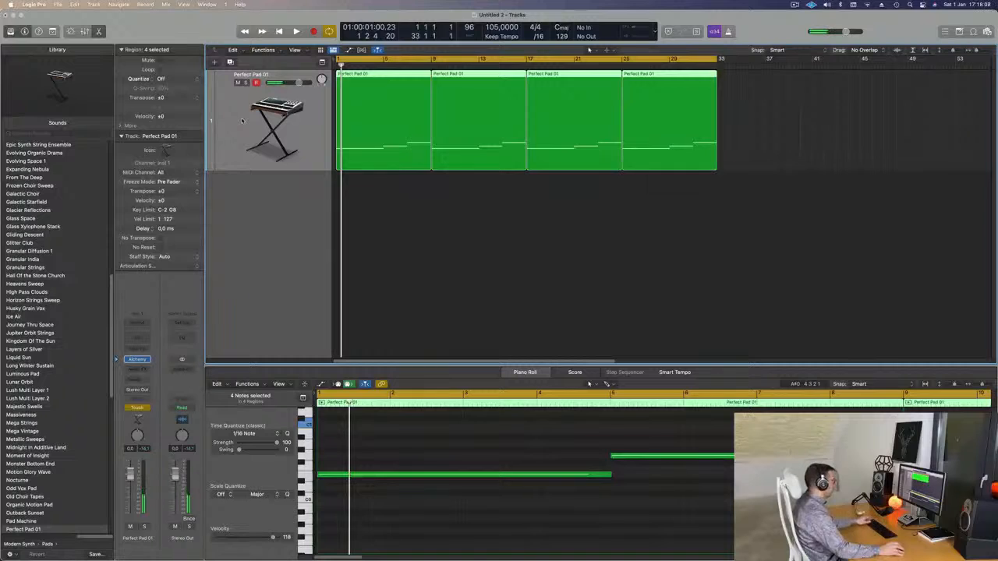
key("a")
left_click(250, 94)
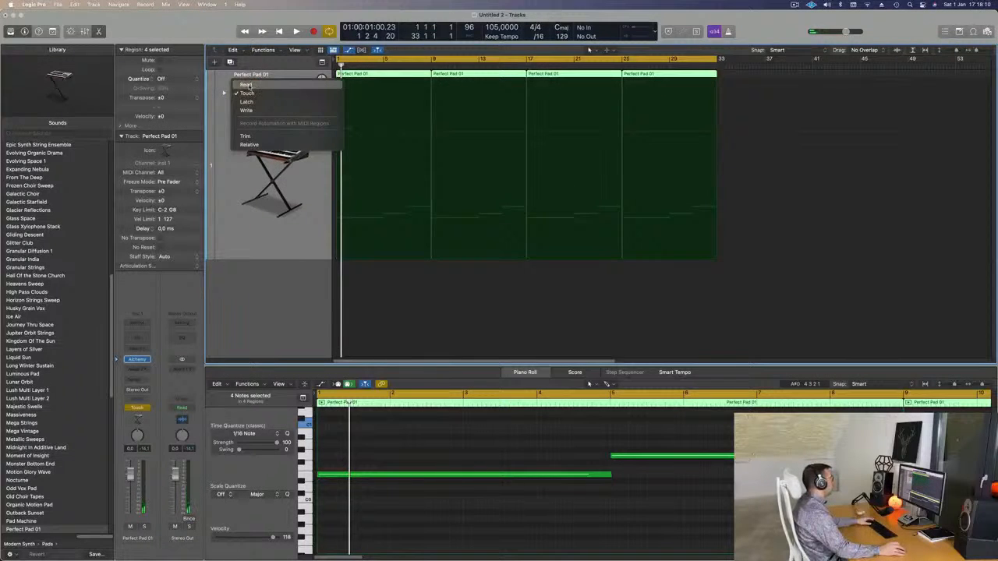
left_click(324, 123)
left_click(286, 94)
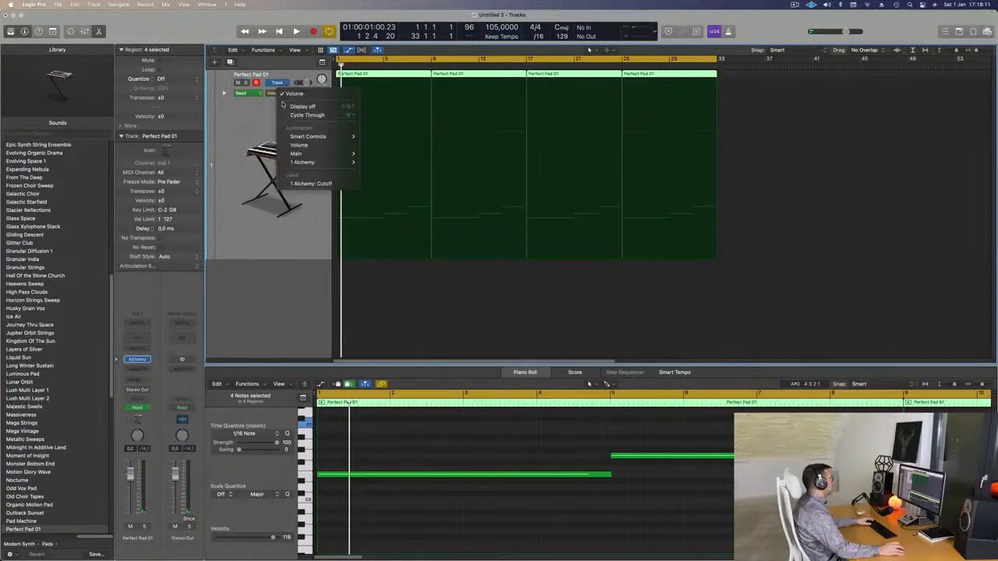
left_click(304, 184)
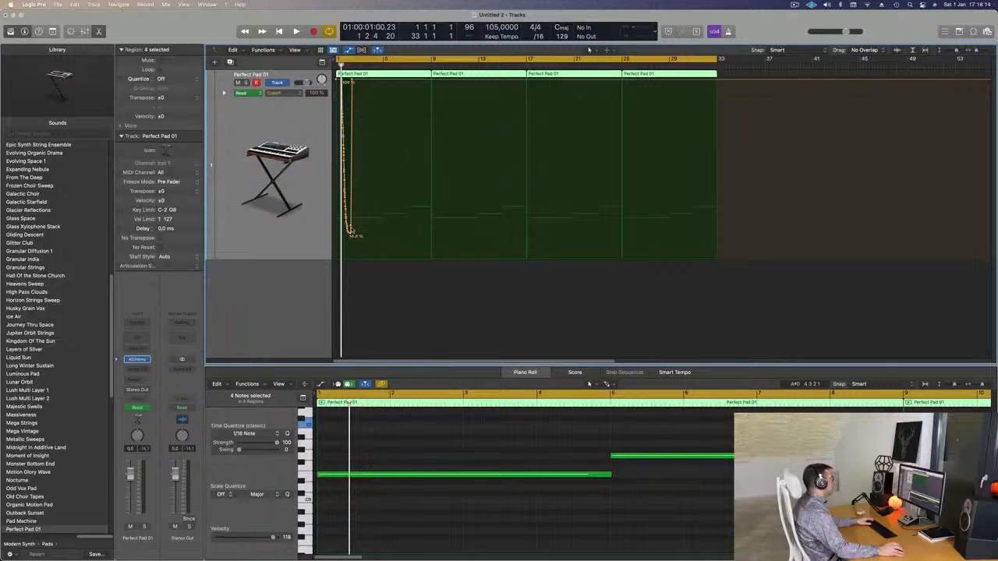
Remove the recorded Cutoff dip at the beginning of the Perfect Pad 01 track, leaving the automation flat at 100%
left_click_drag(352, 80, 337, 80)
key("space")
key("space")
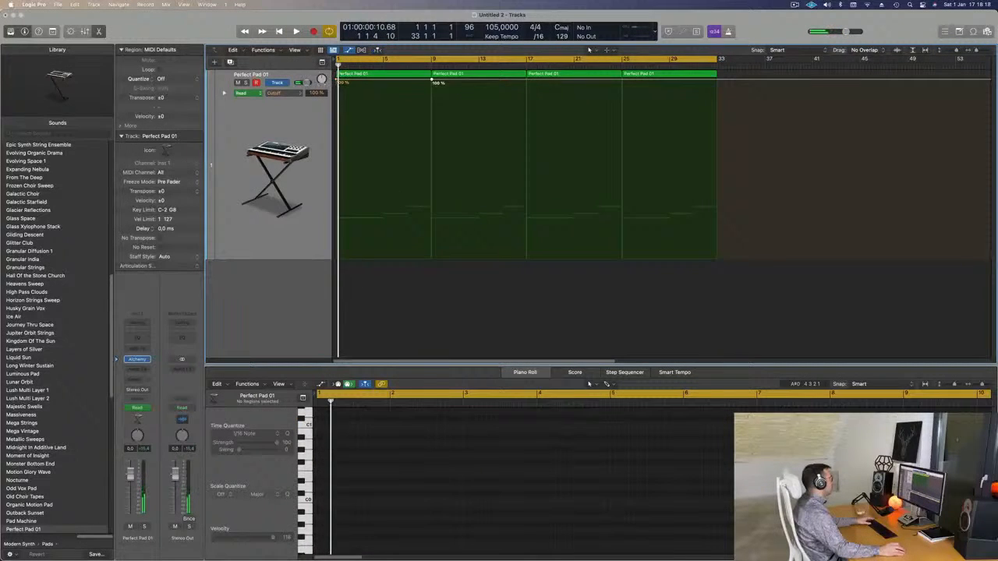
Shape the Cutoff automation to about 34% at bar 1, 14% at bar 9 and 34.5% at bar 17, and play it
left_click_drag(336, 79, 336, 198)
key("space")
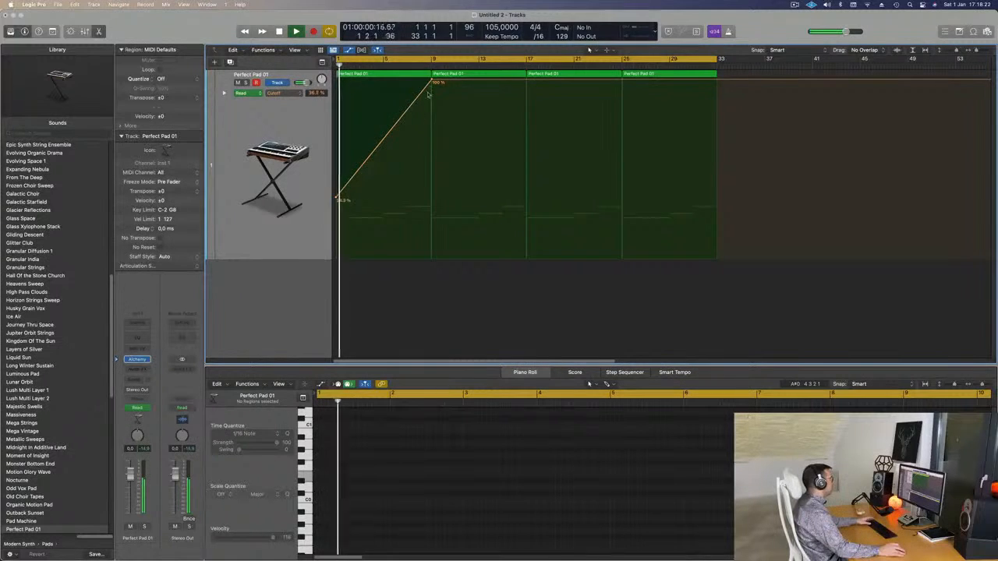
left_click_drag(431, 81, 433, 234)
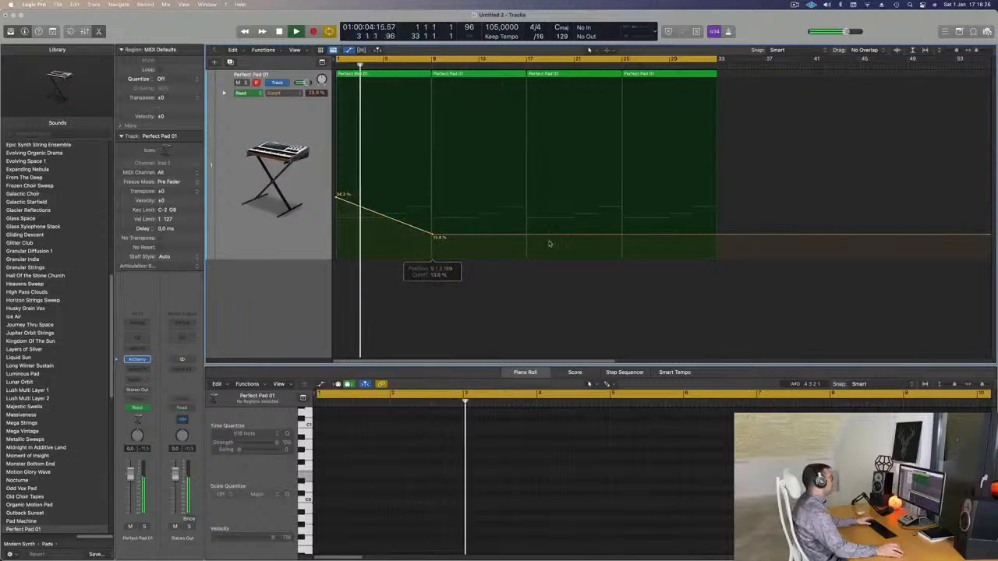
key("space")
left_click_drag(527, 237, 528, 195)
key("Return")
key("space")
left_click(242, 69)
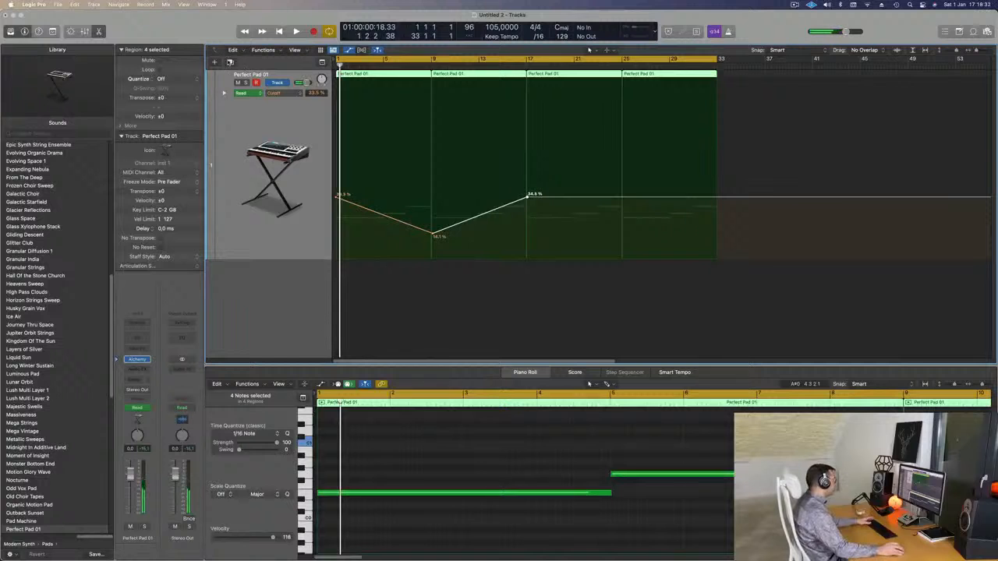
Create a second track with the Perfect Pad 01 track's settings and open its Alchemy plug-in
key("super+d")
scroll(227, 154, "down", 3)
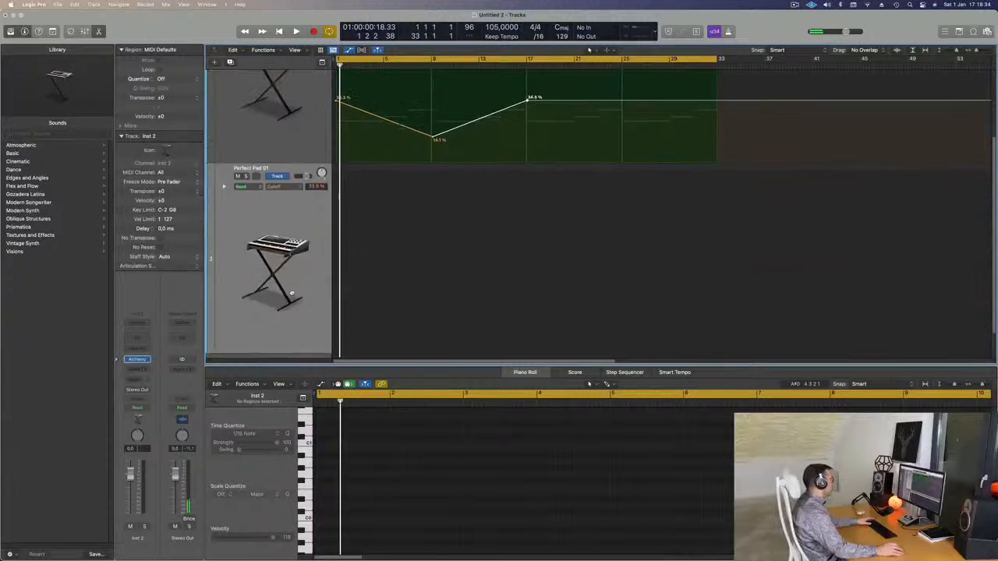
left_click(138, 359)
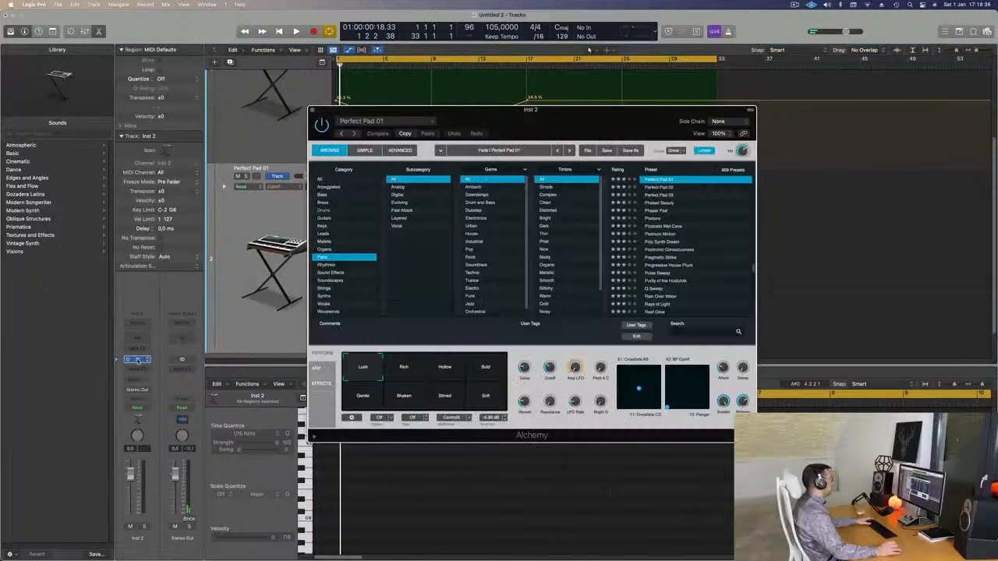
left_click_drag(605, 120, 616, 259)
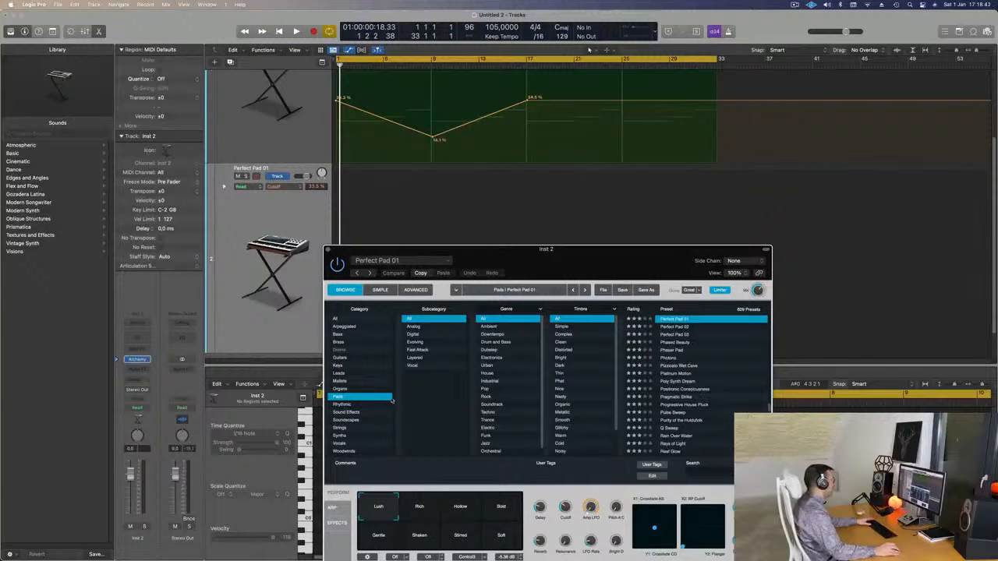
Load the Ancient Alien Pilot preset from the Soundscapes category in the new track's Alchemy
left_click(352, 420)
left_click_drag(561, 263, 534, 210)
scroll(706, 302, "down", 8)
scroll(703, 307, "up", 20)
scroll(710, 311, "down", 3)
left_click(642, 326)
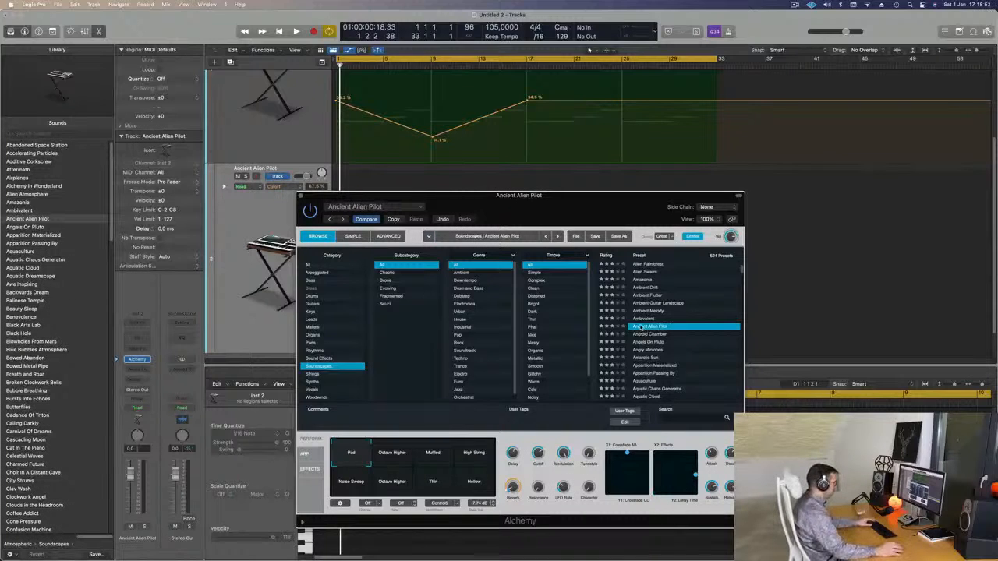
left_click_drag(569, 203, 608, 200)
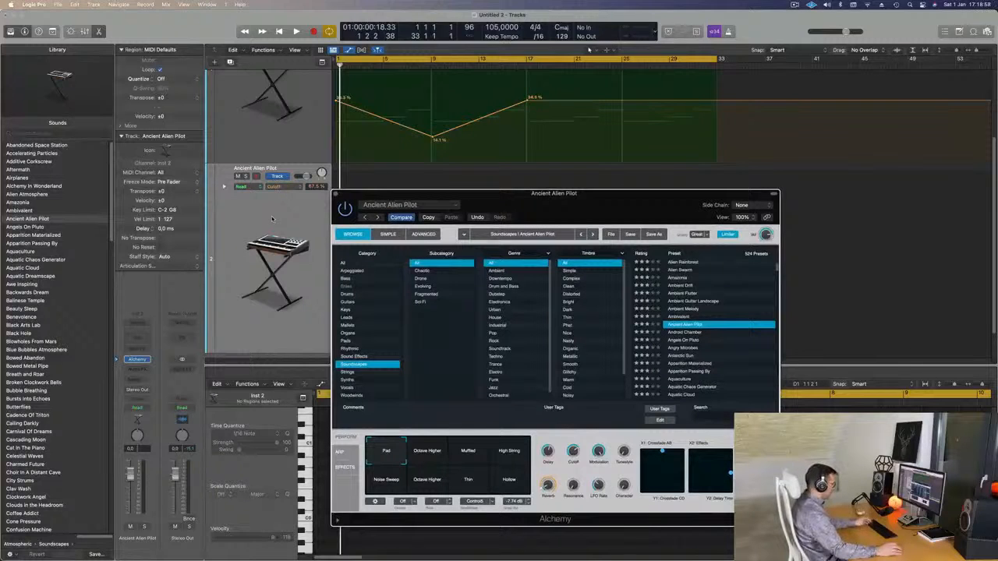
Show the Musical Typing keyboard and audition the Ancient Alien Pilot sound over playback of the pad
key("super+k")
left_click_drag(789, 188, 812, 127)
key("j")
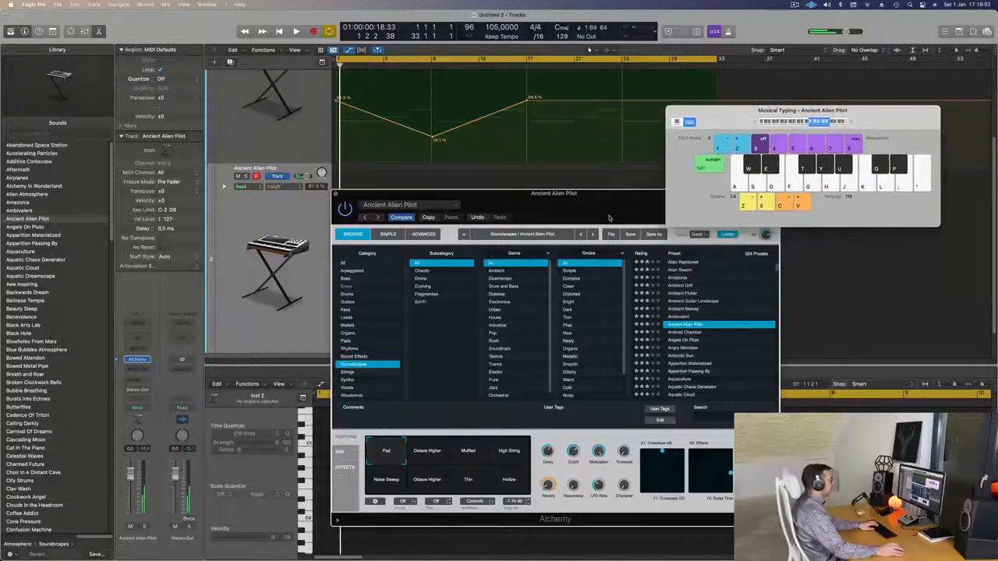
left_click_drag(612, 211, 586, 179)
key("space")
key("j")
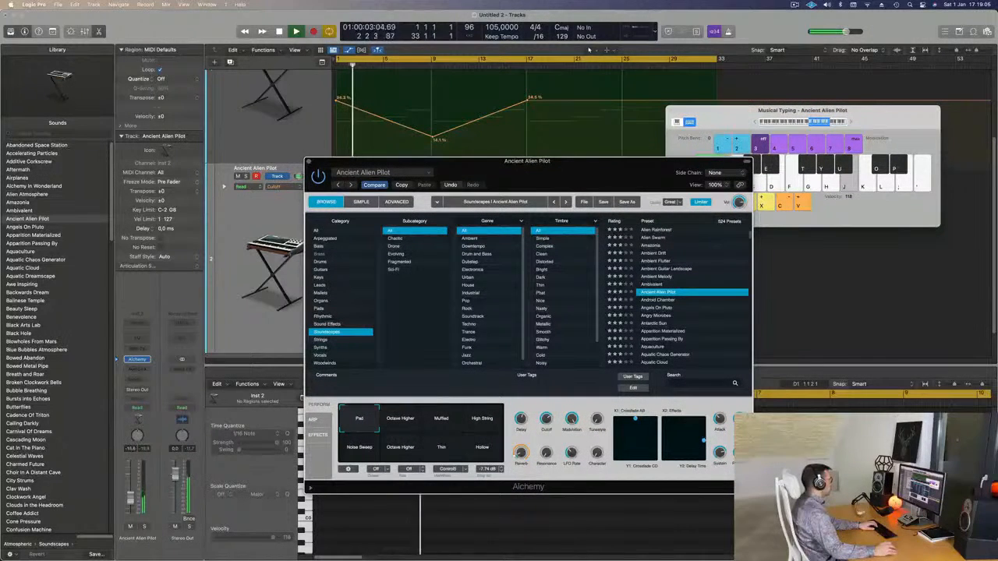
Switch Alchemy to the Muffled variation and set the Ancient Alien Pilot track's volume to about -10.6 dB
left_click(400, 421)
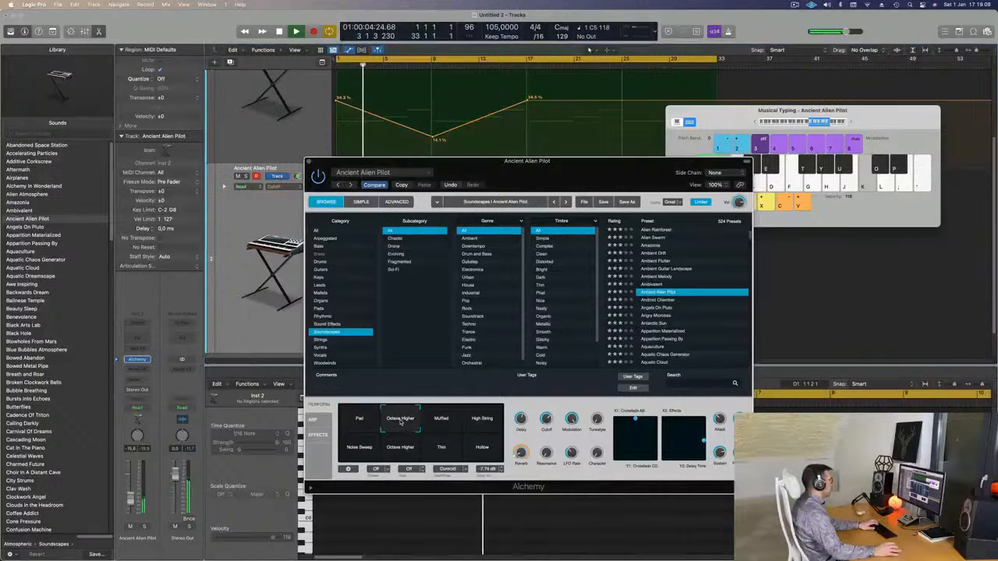
left_click(446, 422)
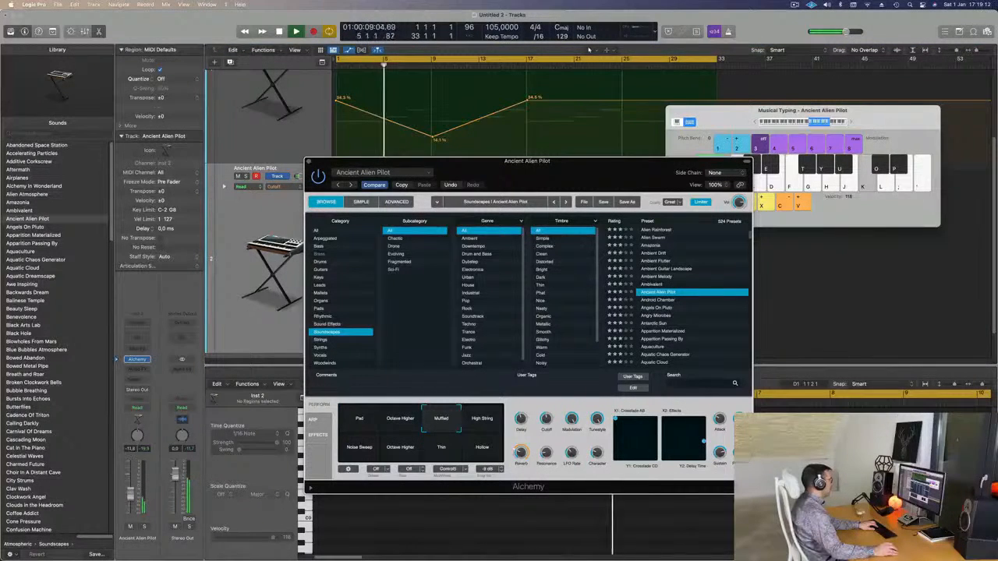
left_click_drag(132, 494, 133, 490)
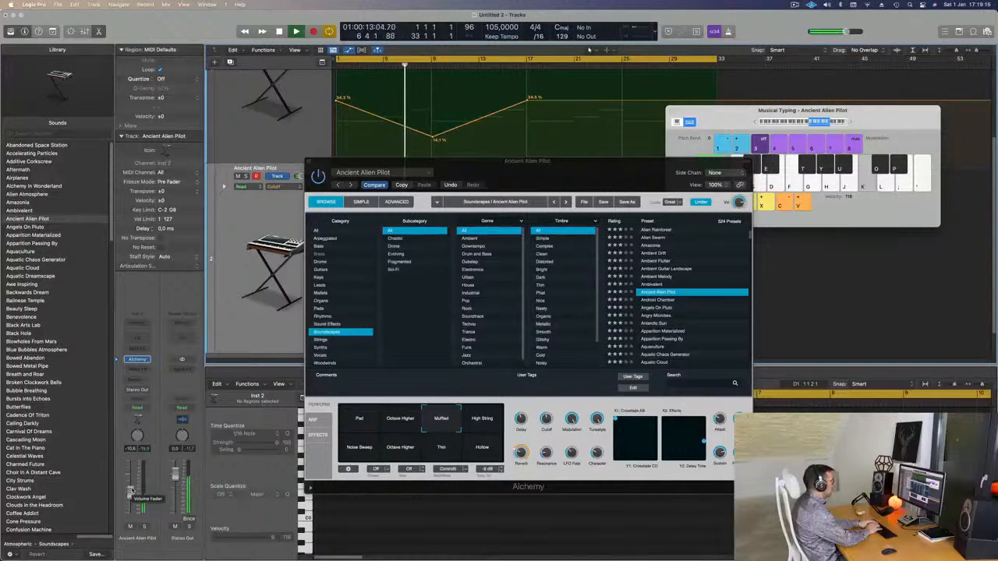
Audition several notes of the Muffled sound against the pad and stop playback
key("l")
key("semicolon")
key("j")
key("k")
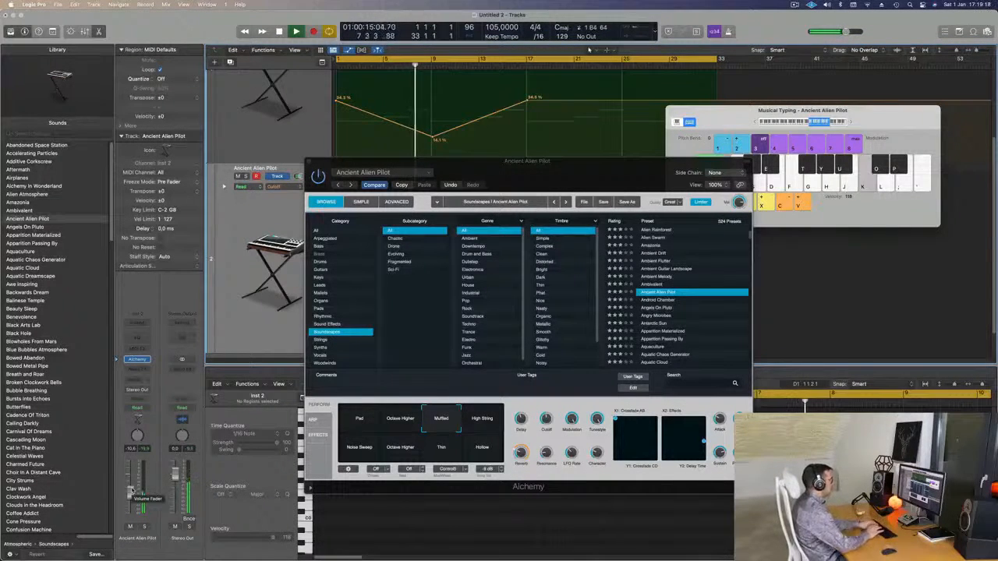
key("k")
key("space")
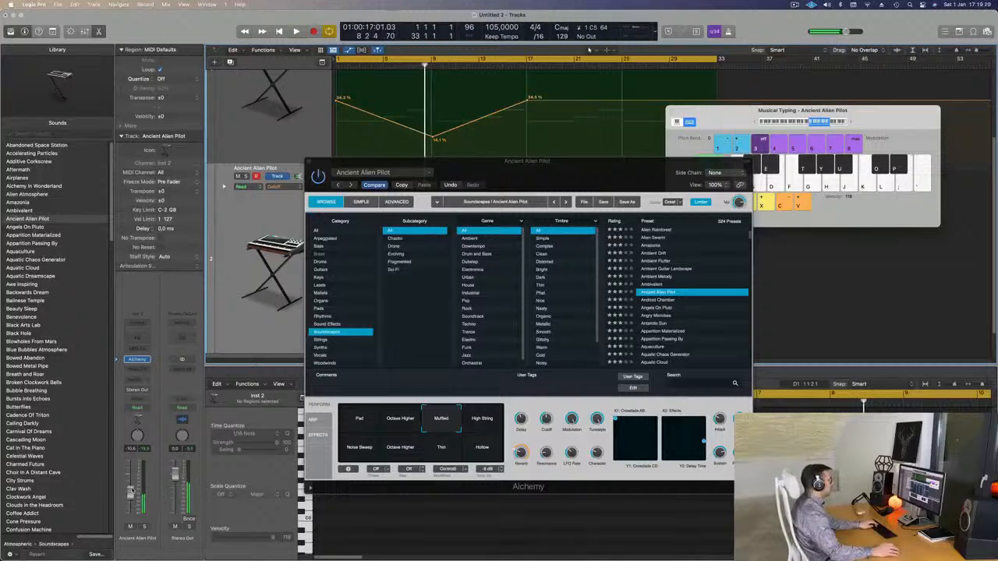
key("k")
key("k")
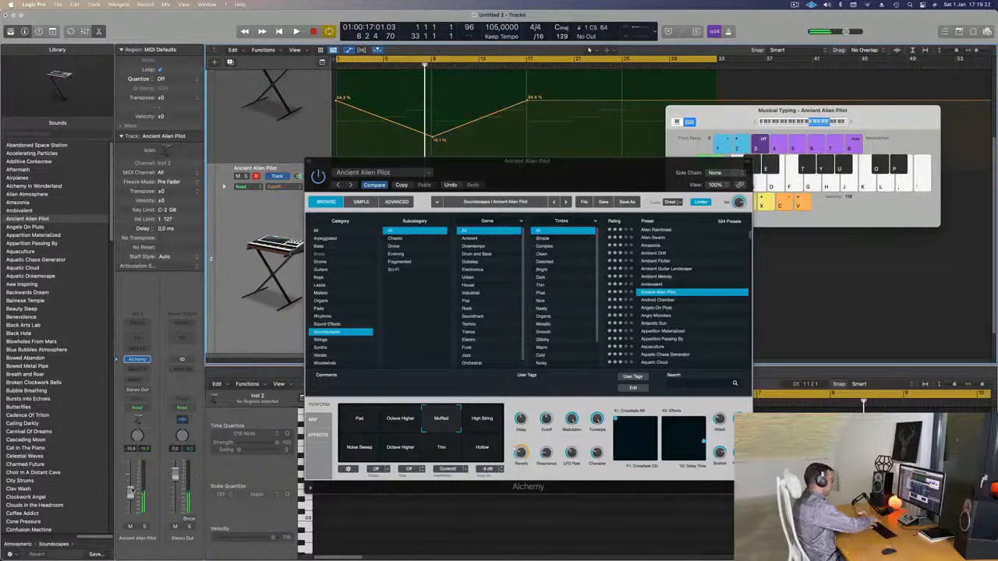
Record one sustained C5 note on the Ancient Alien Pilot track from bar 1 until just past bar 9
key("r")
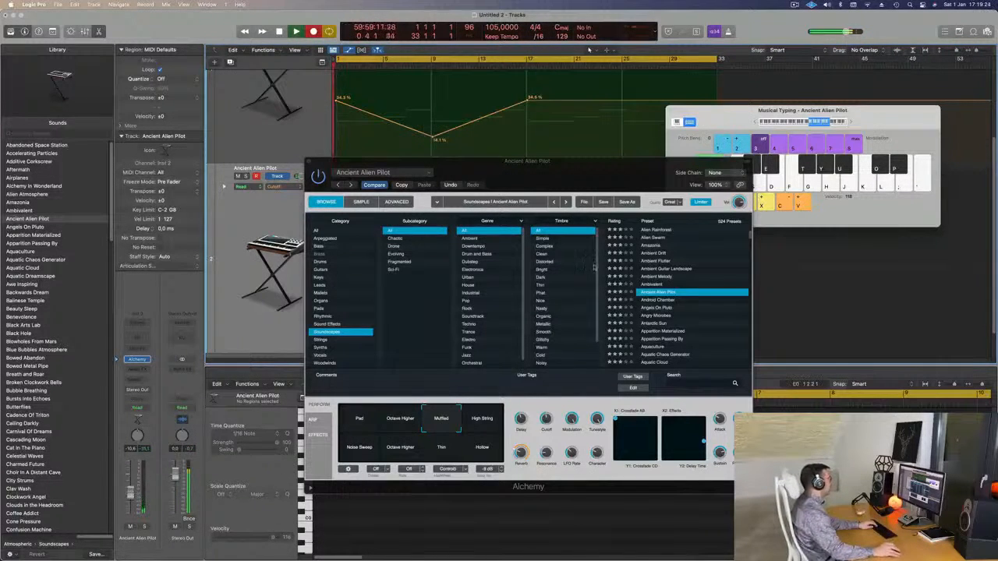
left_click_drag(541, 172, 663, 219)
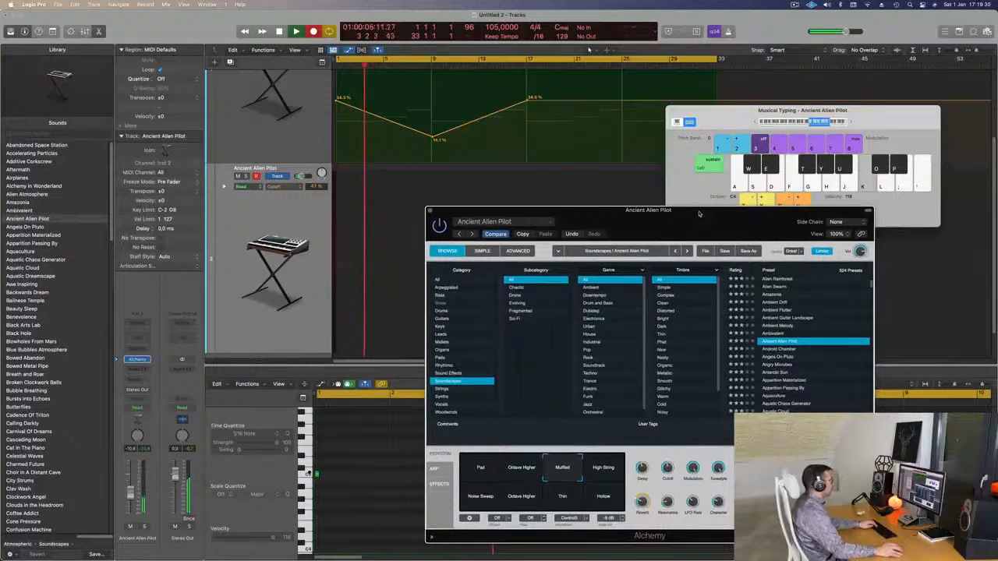
left_click_drag(622, 226, 622, 268)
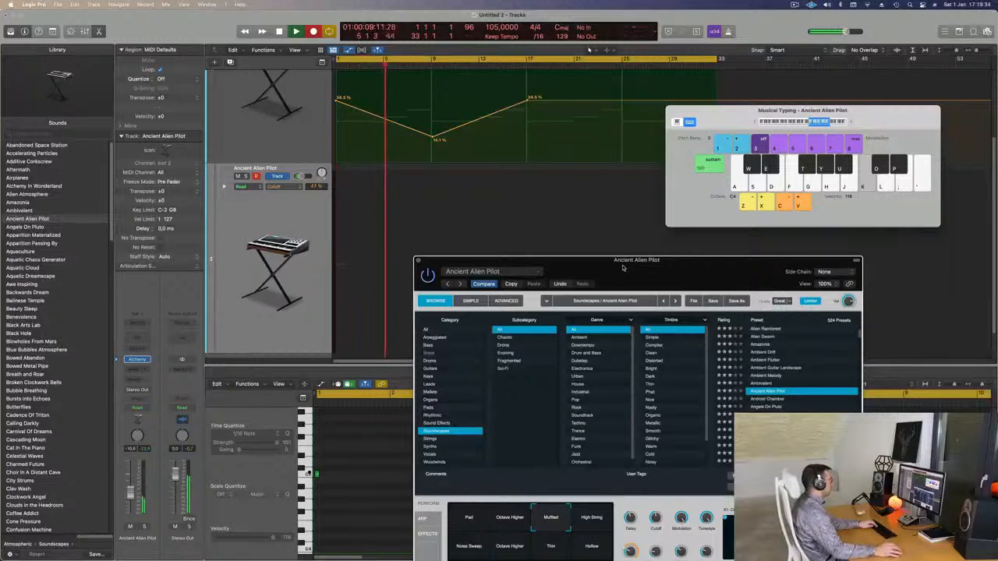
left_click_drag(622, 267, 612, 245)
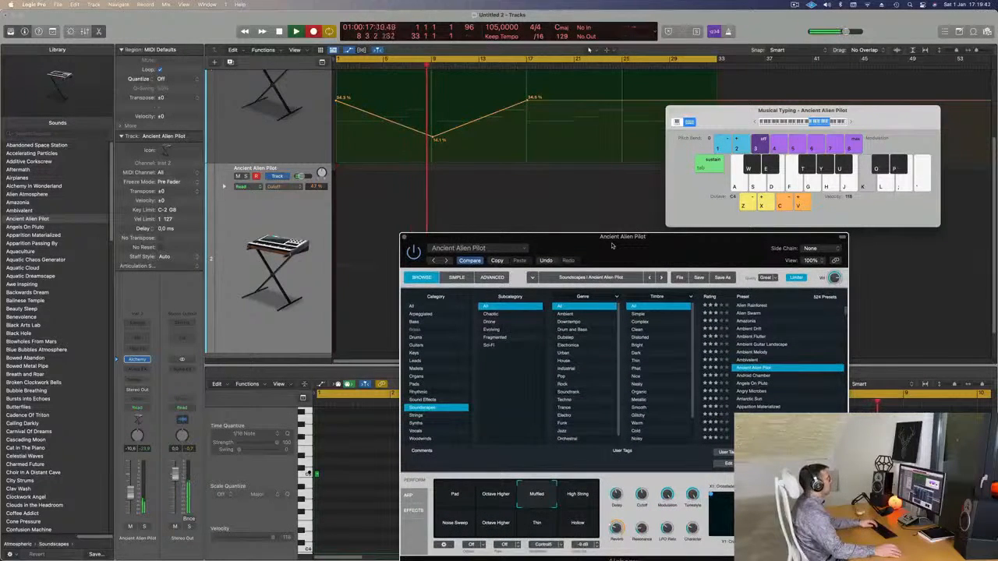
key("space")
Split the recorded Ancient Alien Pilot region at bar 9 and delete everything after the split
left_click_drag(738, 115, 744, 116)
key("super+Left")
key("super+Left")
key("super+Left")
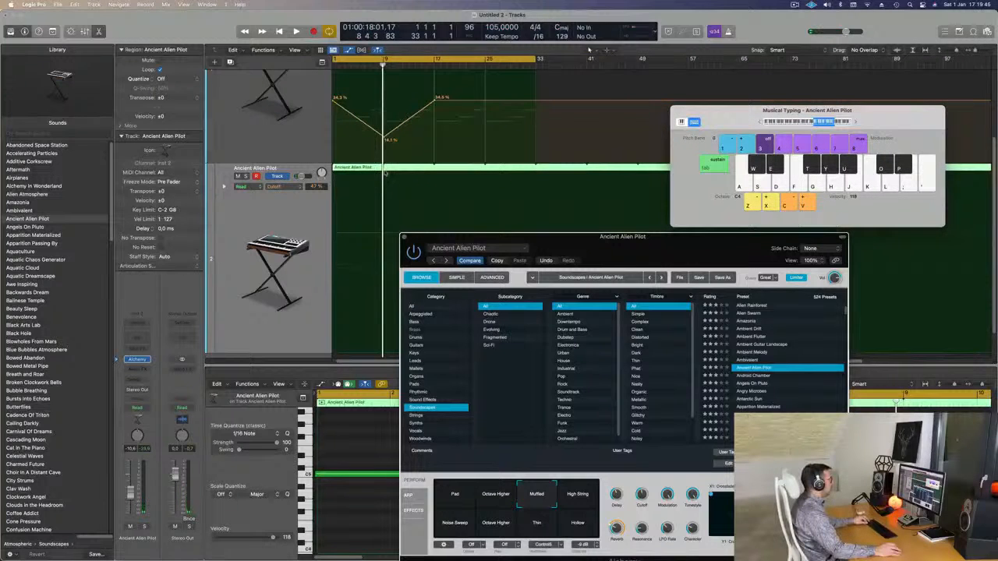
double_click(383, 171, "super")
left_click(401, 168)
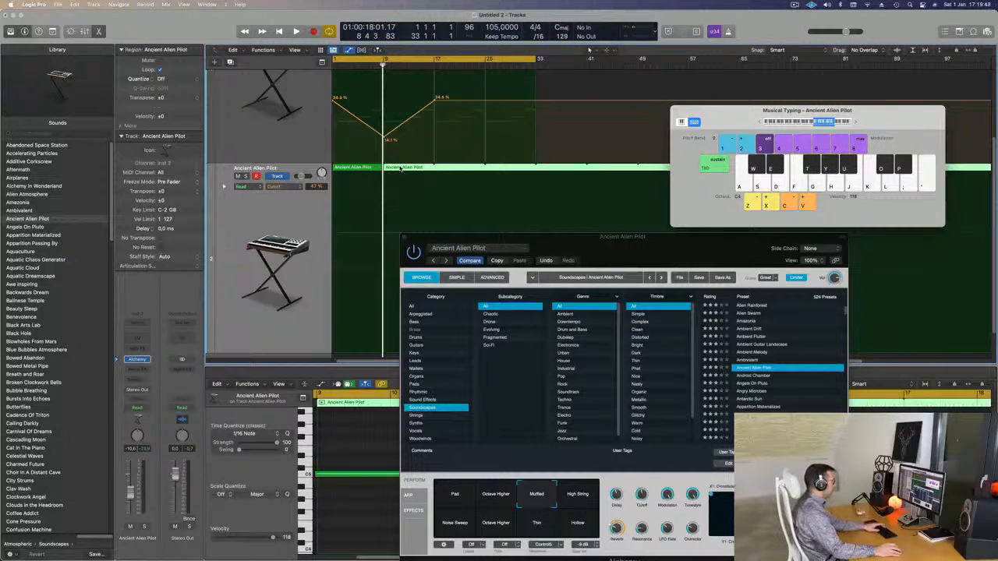
key("Delete")
left_click(360, 169)
left_click_drag(461, 235, 647, 168)
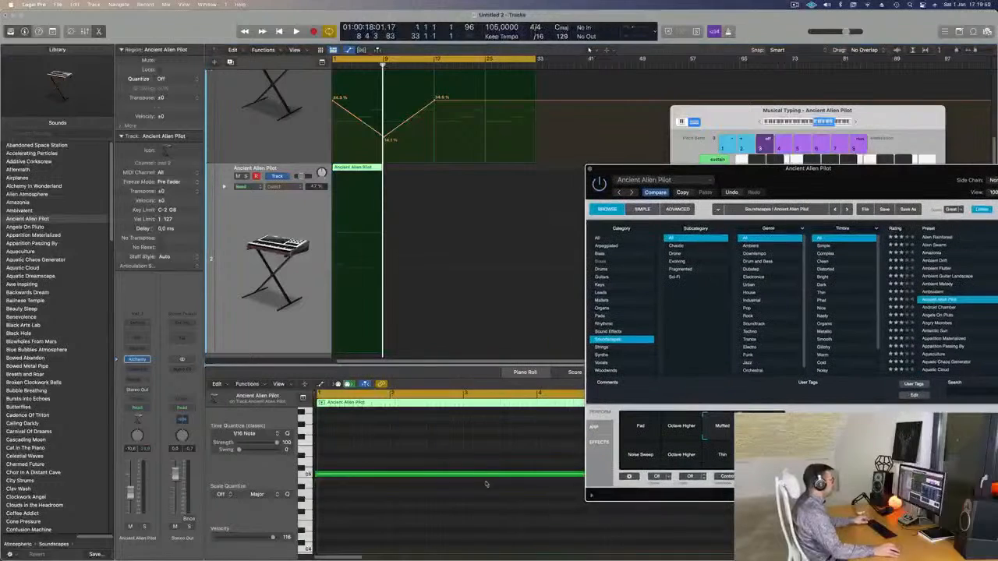
Select the recorded note in the Piano Roll and check the arrangement from the start
scroll(425, 455, "down", 5)
left_click_drag(367, 437, 399, 533)
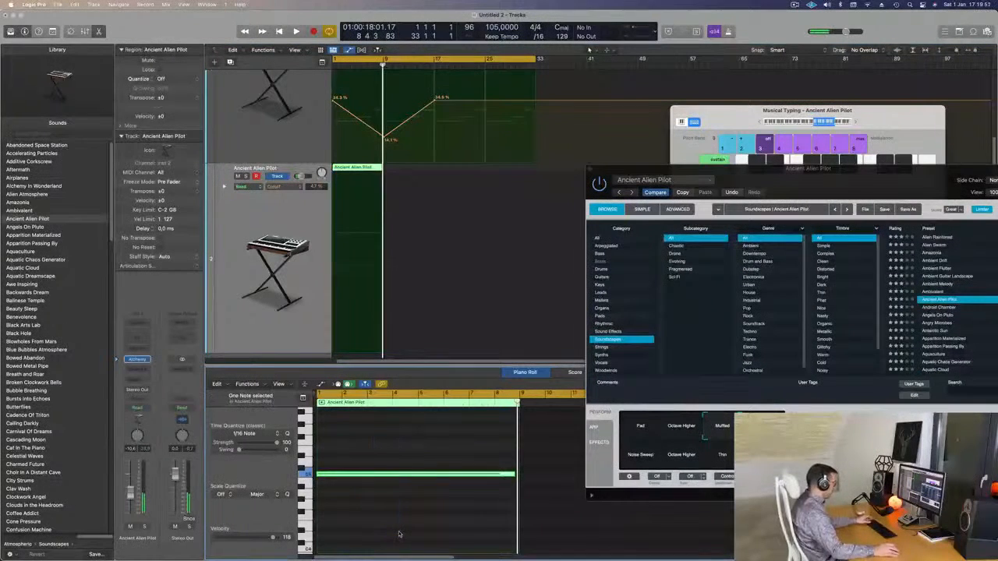
key("space")
key("space")
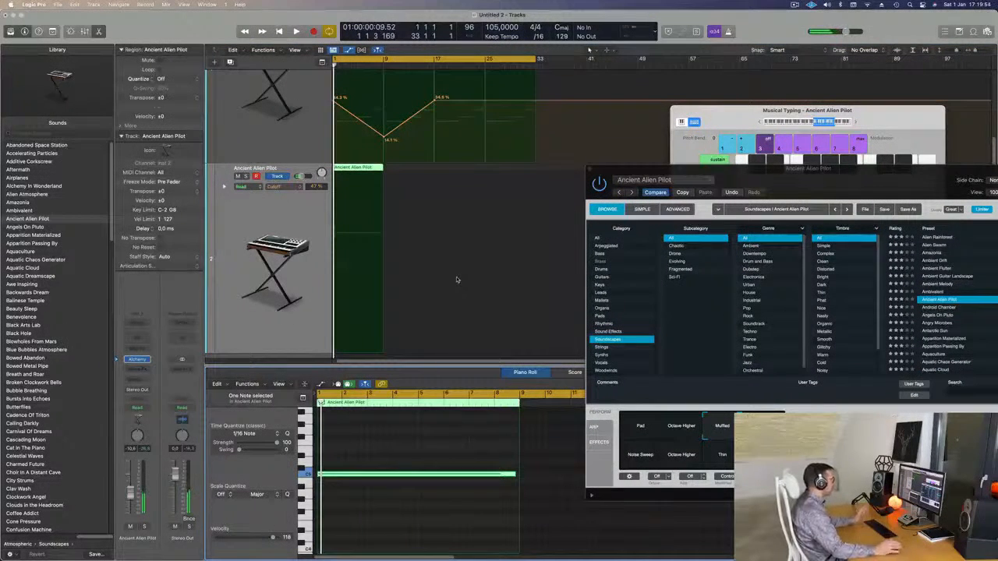
left_click_drag(514, 474, 515, 474)
Try Alchemy's High String variation on the recorded note during playback and return to Muffled
left_click(827, 159)
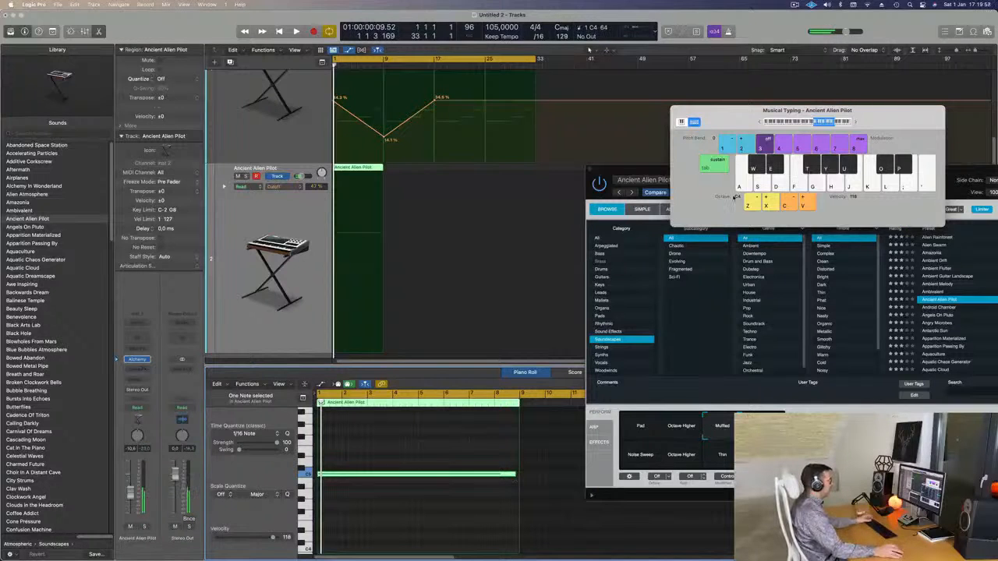
left_click_drag(854, 112, 792, 49)
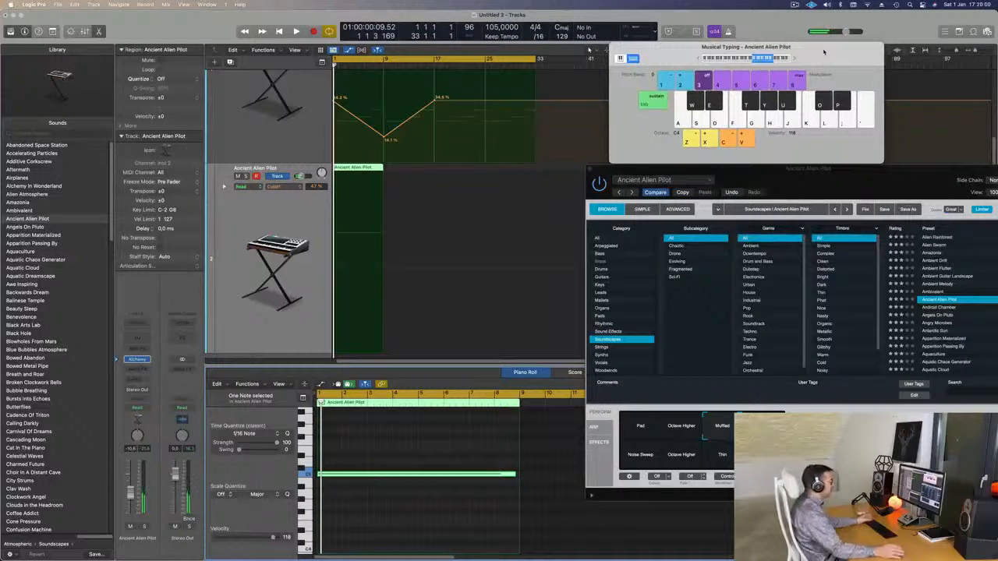
left_click_drag(809, 171, 665, 121)
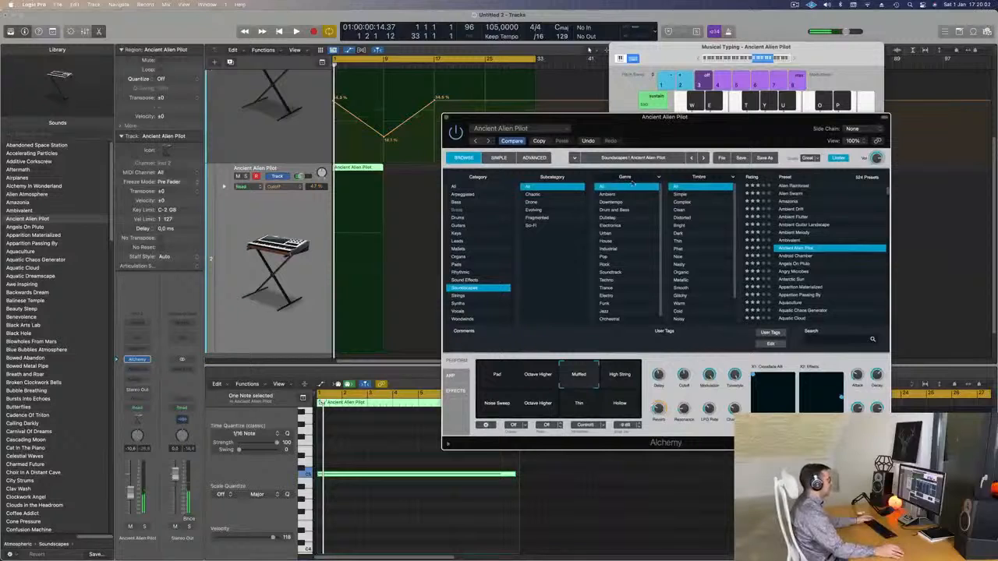
left_click_drag(539, 376, 624, 393)
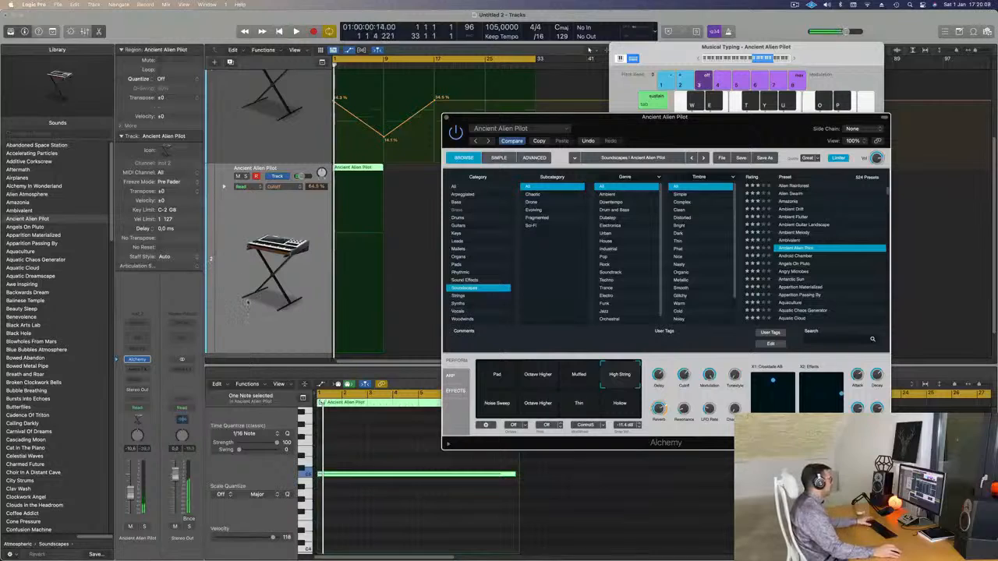
left_click(342, 477)
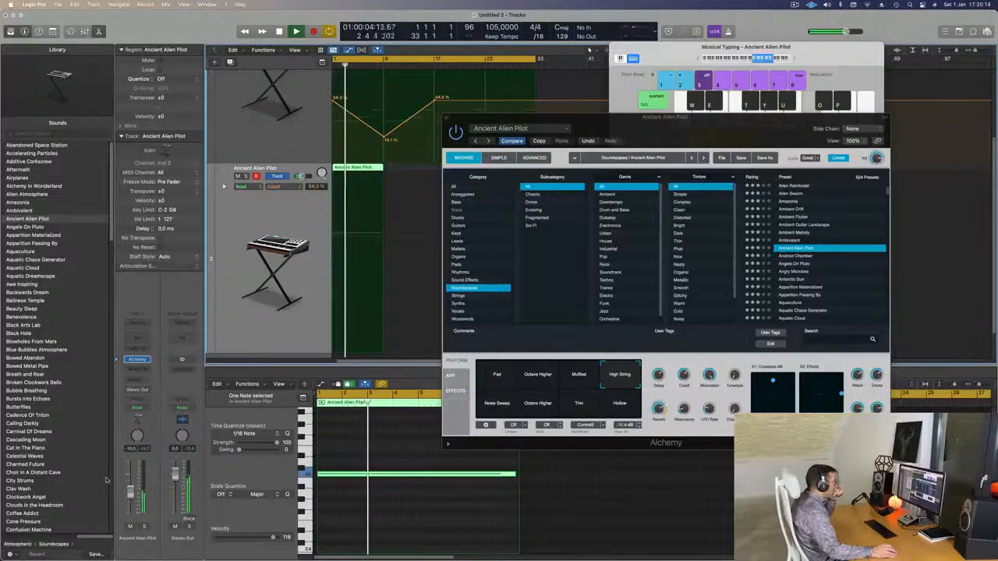
left_click(578, 373)
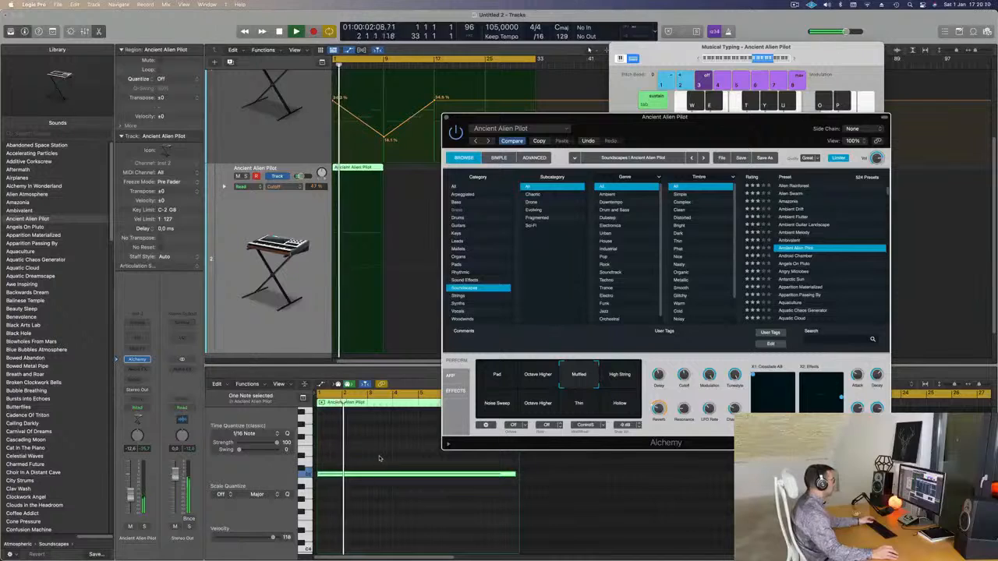
Try the recorded note an octave lower at C4 during playback and move it back up to C5
left_click(385, 496)
key("alt+shift+Down")
key("Return")
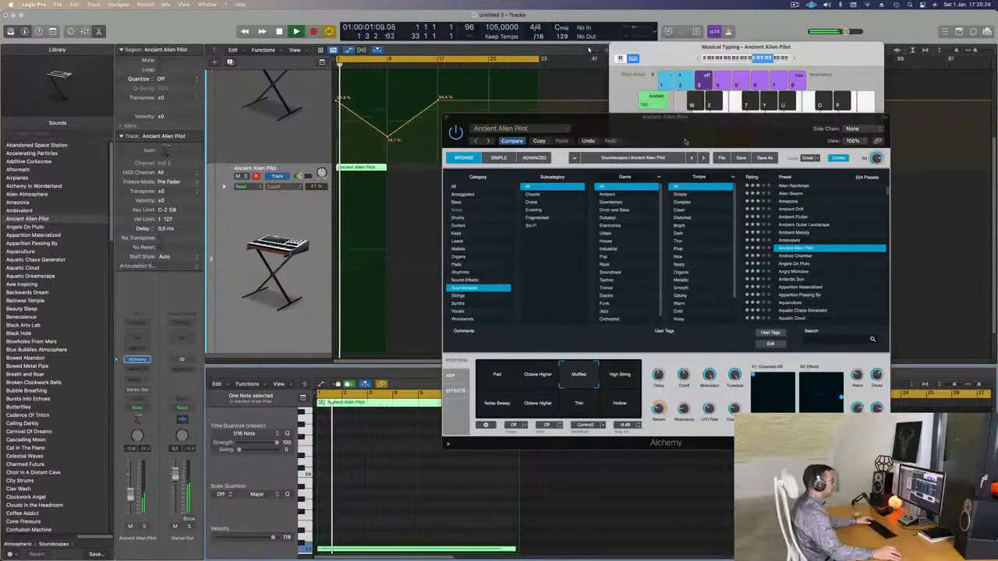
left_click_drag(663, 118, 556, 89)
key("Return")
key("alt+shift+Up")
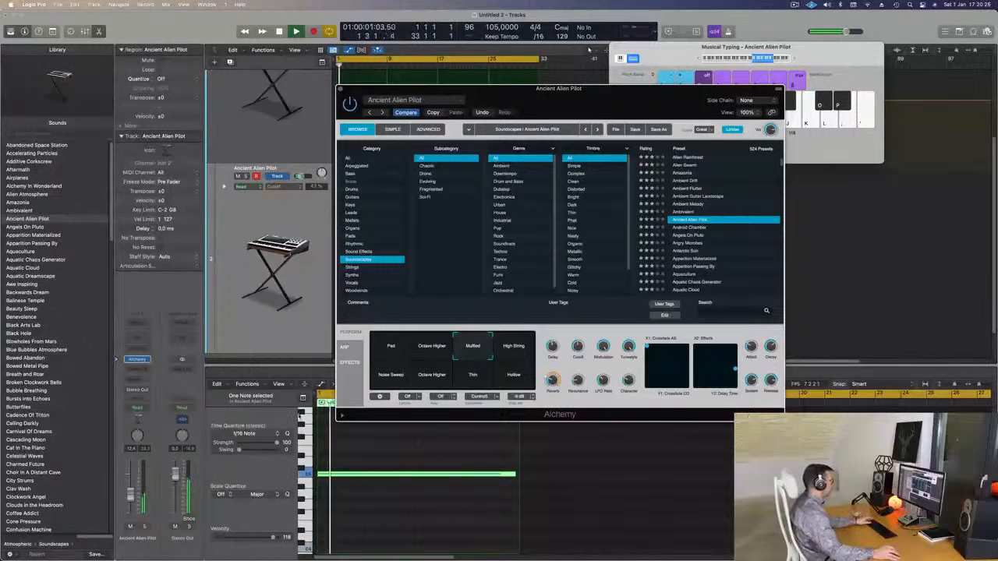
Compare the High String and Hollow variations in Alchemy and choose Noise Sweep
key("Return")
left_click(512, 345)
left_click(515, 378)
left_click(402, 380)
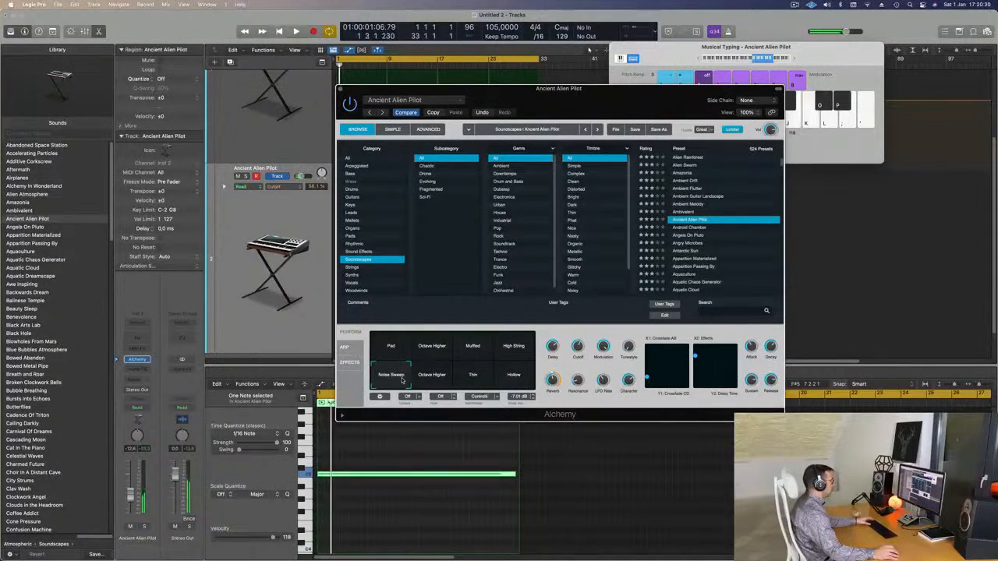
Audition the lower Octave Higher, Thin and Hollow variations of Ancient Alien Pilot in Alchemy during playback
left_click(435, 379)
left_click(472, 378)
left_click(513, 377)
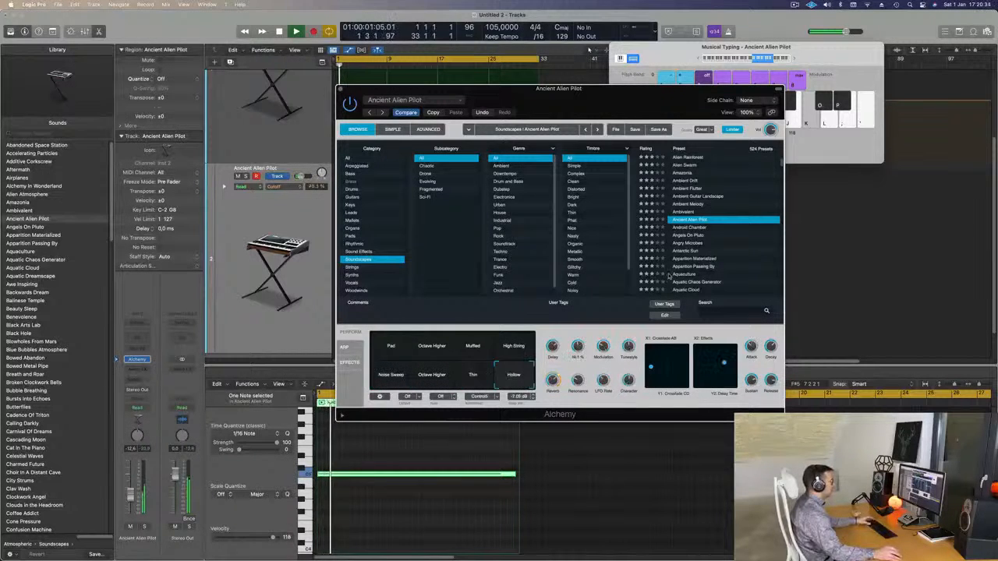
key("space")
Load the Android Chamber soundscape preset on the second track and play it with the arrangement
left_click(690, 227)
left_click_drag(635, 106, 776, 134)
key("space")
Repeat the Ancient Alien Pilot region three times on the Android Chamber track to fill bars 1 to 33
left_click(403, 169)
left_click(358, 174)
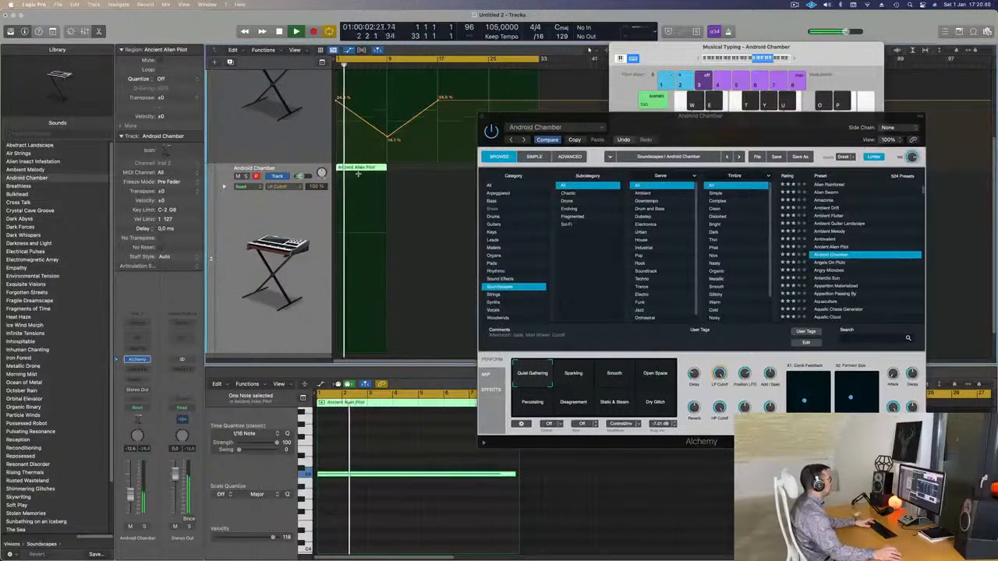
left_click_drag(658, 130, 640, 105)
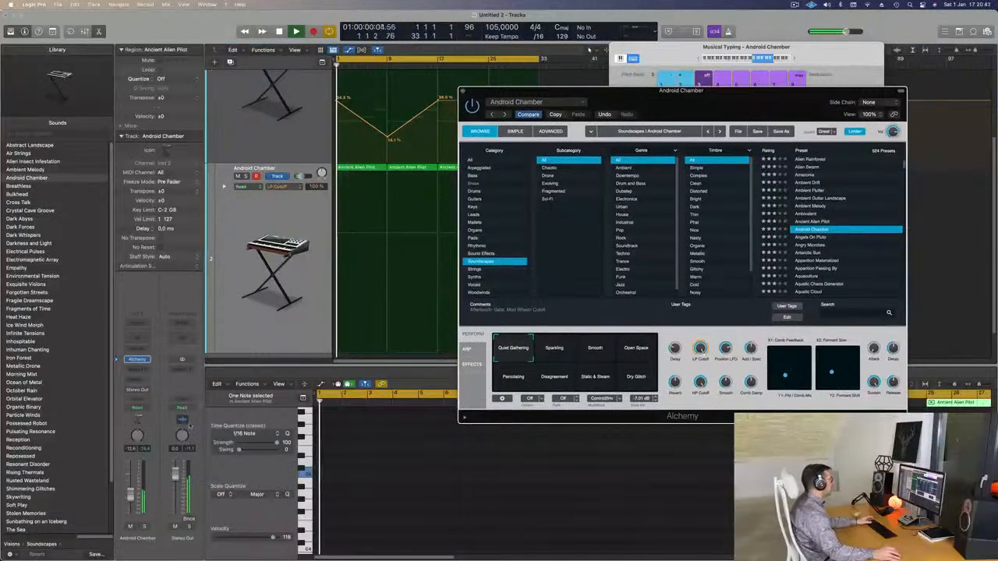
key("space")
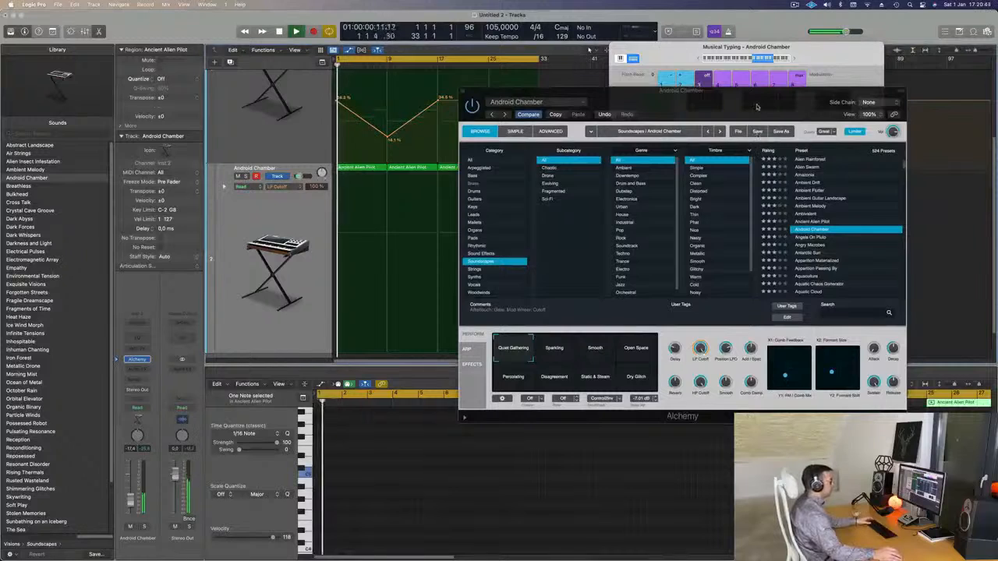
Compare Android Chamber's Open Space, Percolating and Disagreement variations, choose Static & Steam and close Alchemy
left_click_drag(757, 107, 663, 75)
left_click(544, 319)
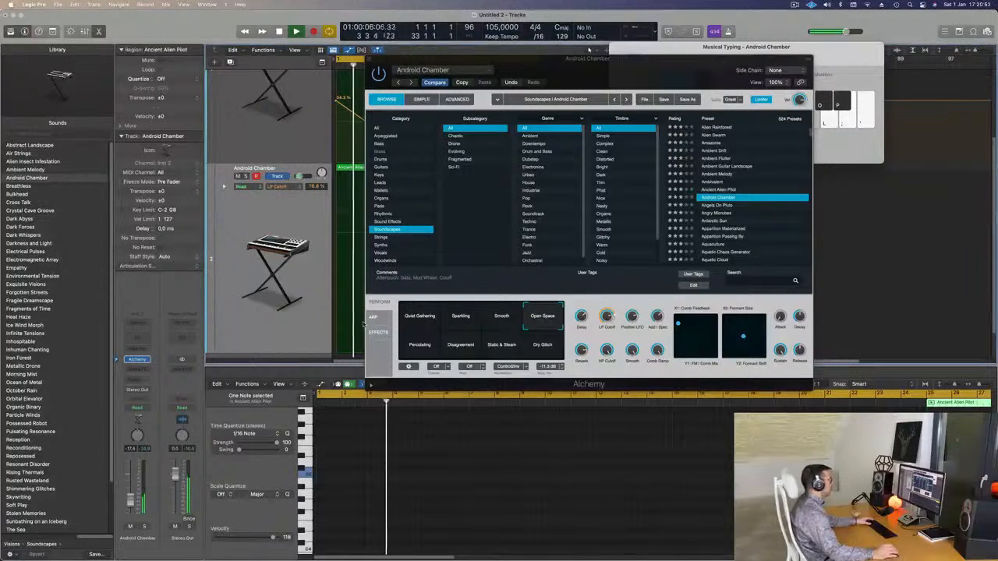
left_click(425, 348)
left_click(461, 351)
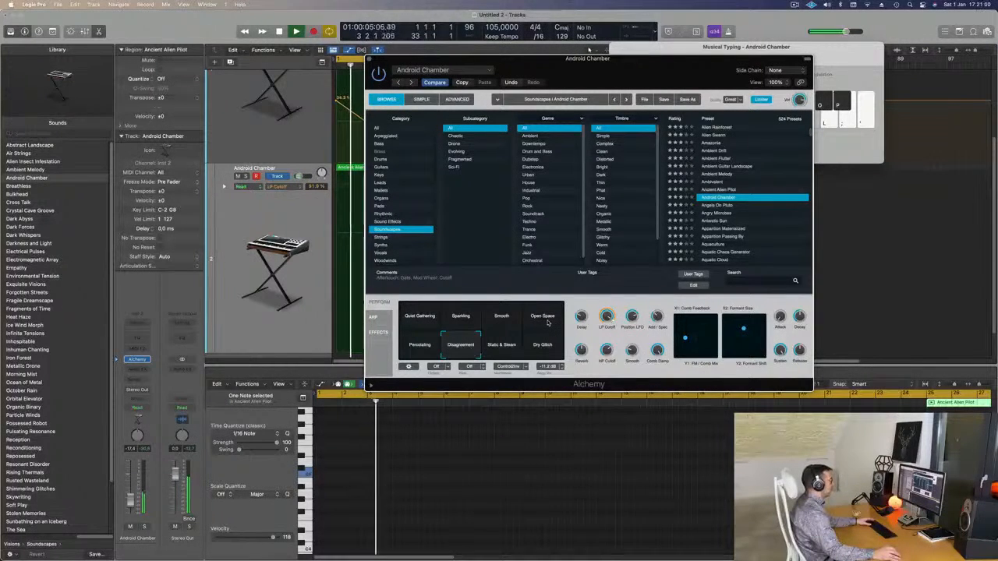
left_click(496, 348)
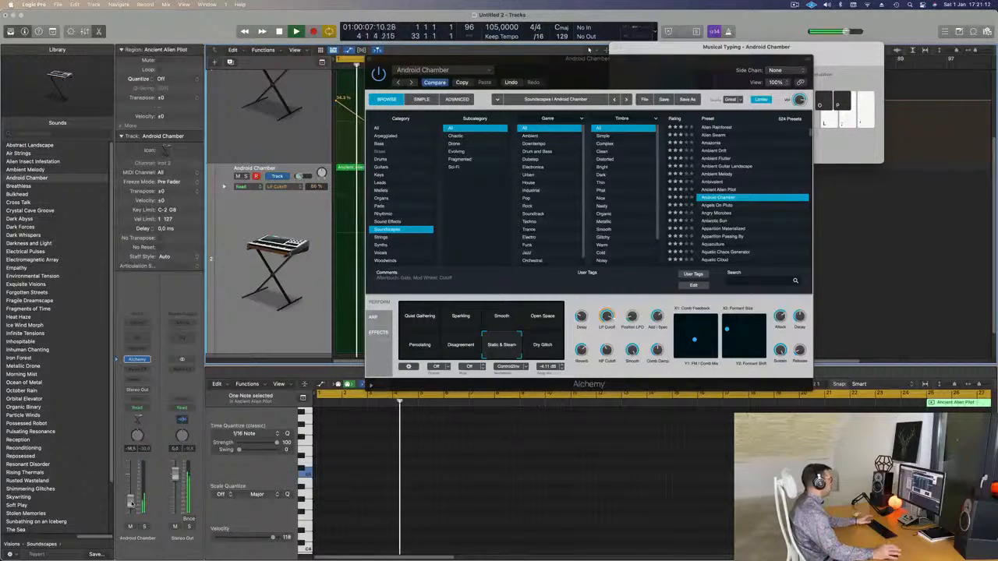
left_click_drag(588, 53, 670, 139)
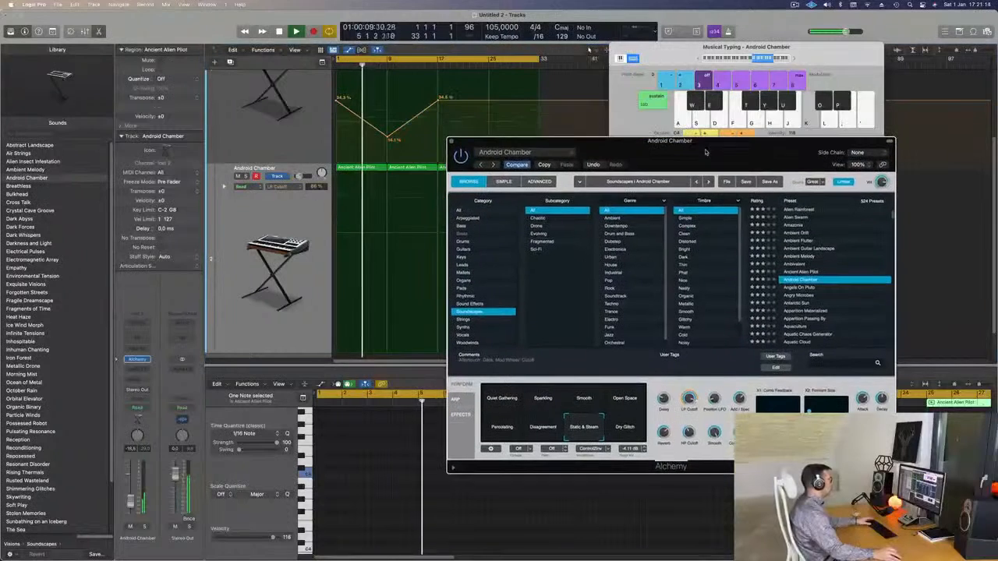
left_click(451, 141)
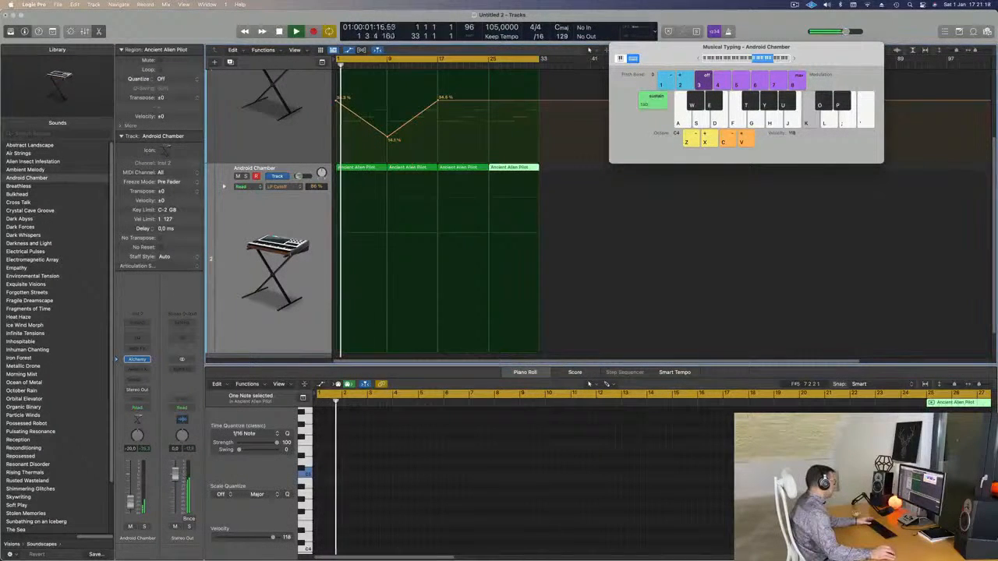
Select all four regions of the Android Chamber track and check the arrangement from the start
key("space")
key("space")
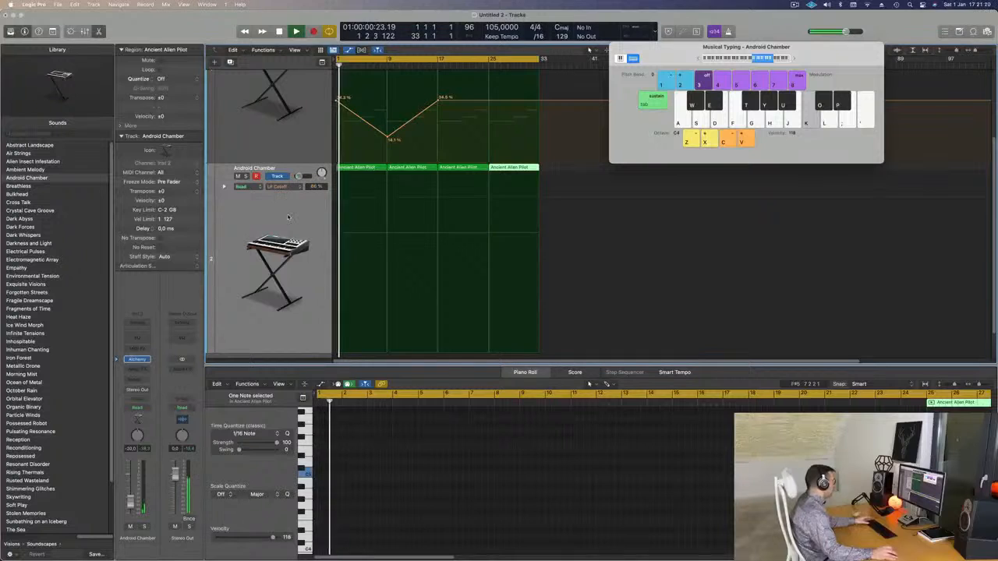
key("super+a")
key("space")
key("space")
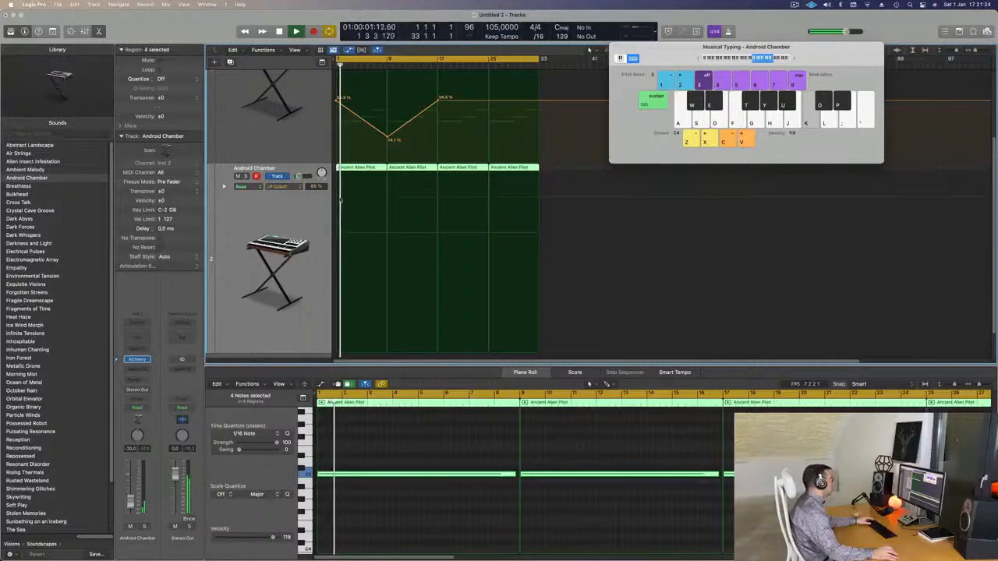
key("space")
key("space")
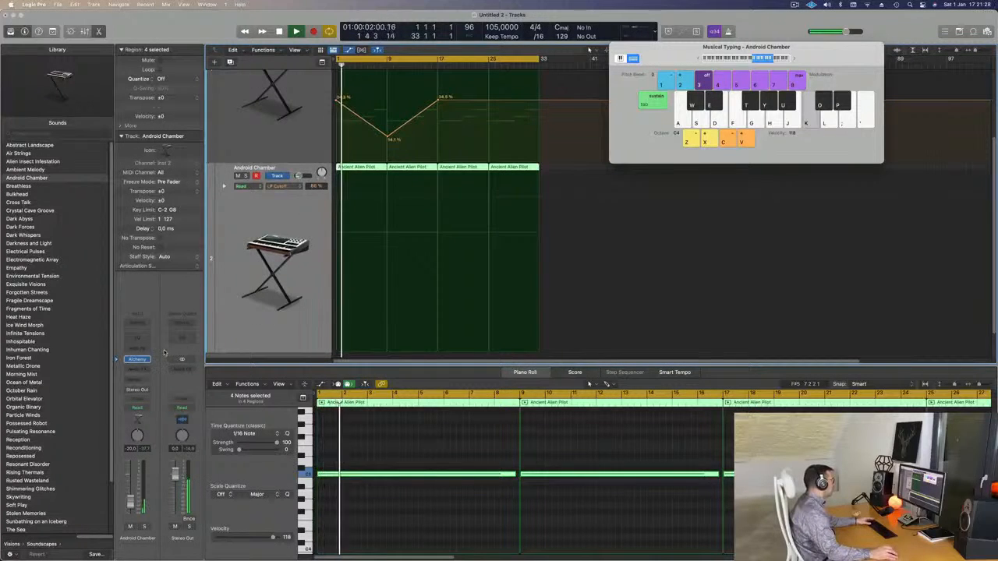
Reopen Alchemy on the Android Chamber track, set LP Cutoff to 63.8 % and check the track in solo
key("v")
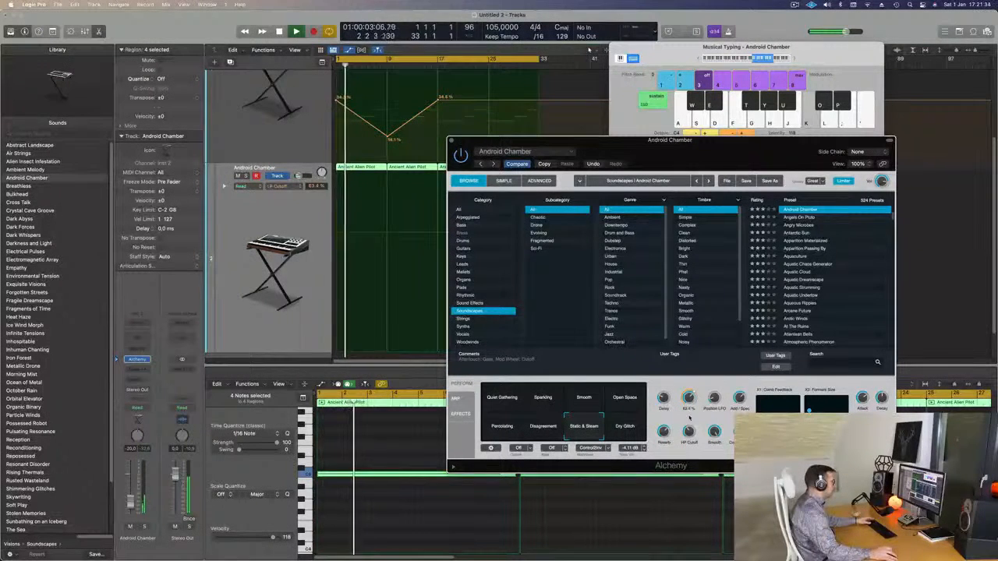
key("space")
key("space")
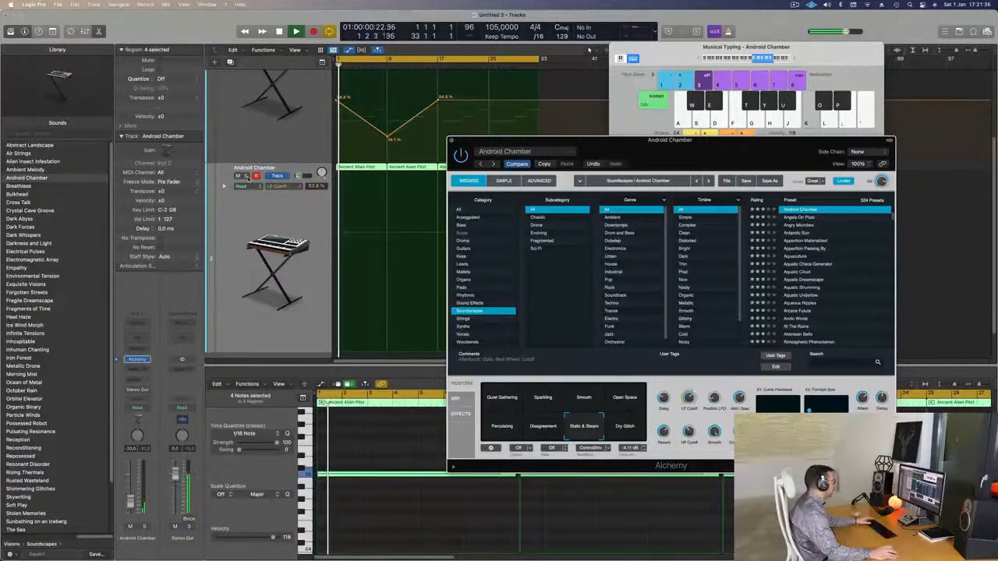
left_click(246, 176)
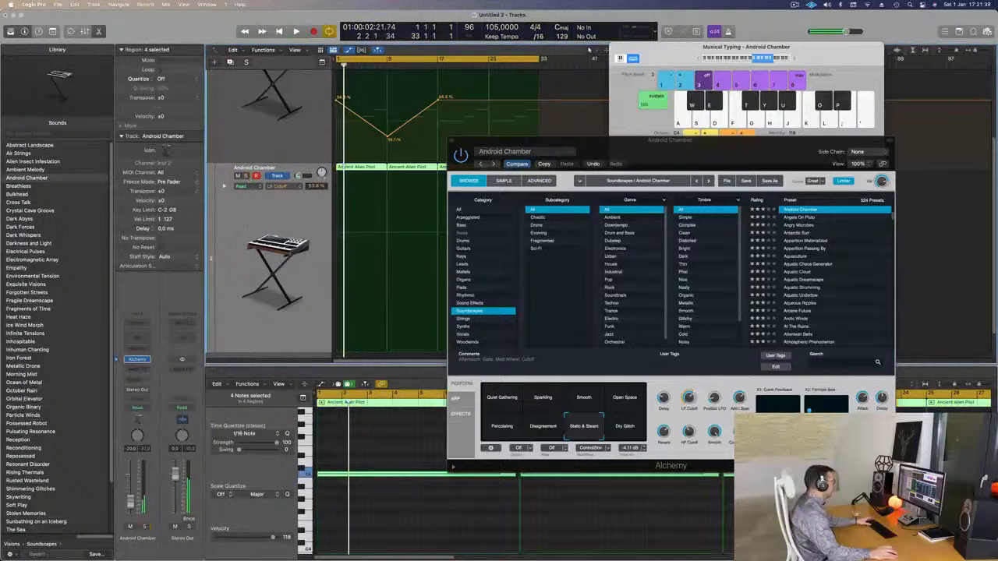
Listen to the Android Chamber layer's level in the mix, stop playback and close its Alchemy window
left_click_drag(706, 150, 571, 168)
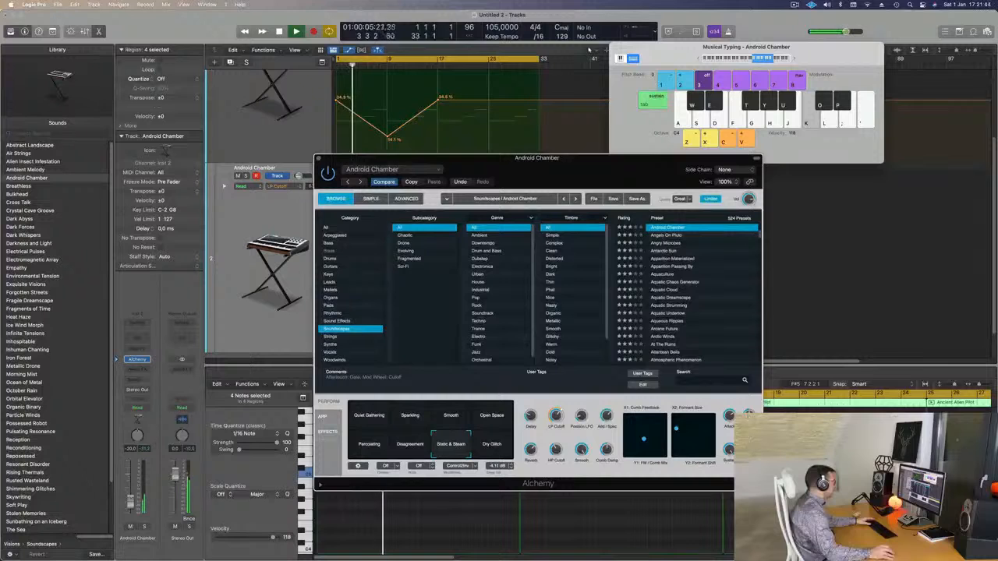
left_click(131, 496)
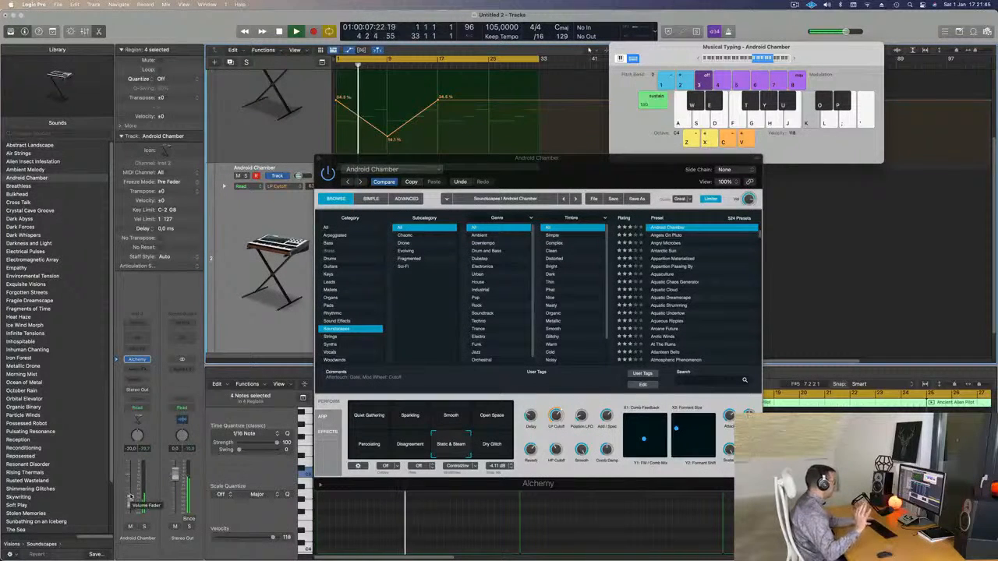
left_click_drag(550, 161, 503, 206)
key("space")
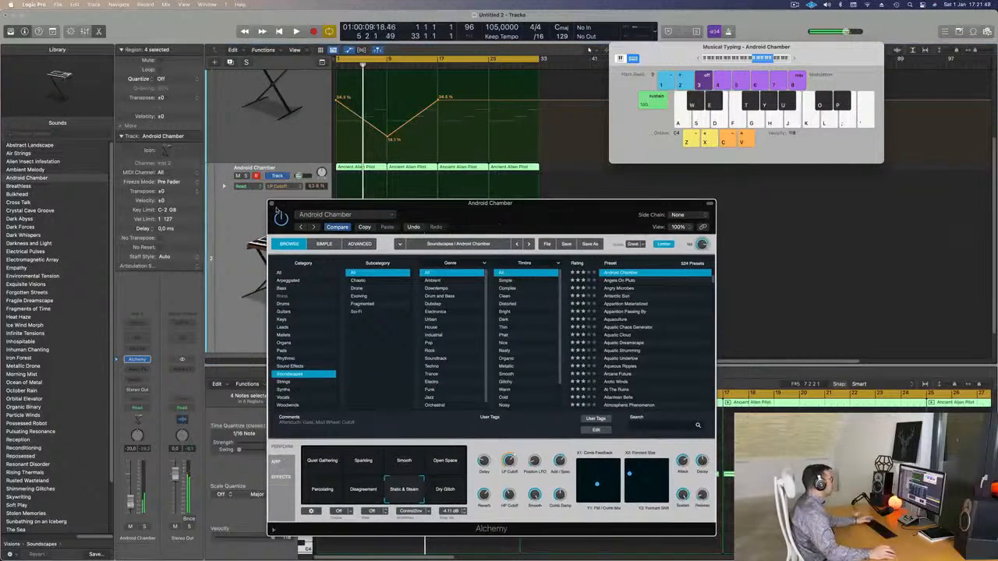
key("super+w")
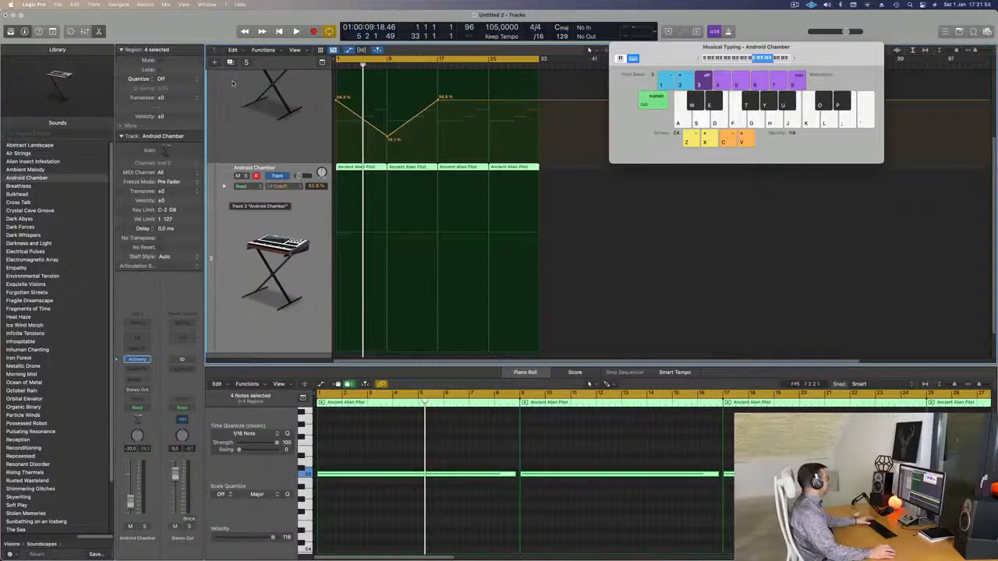
Create a third instrument track duplicating the Android Chamber settings and open its Alchemy instrument
scroll(347, 157, "down", 3)
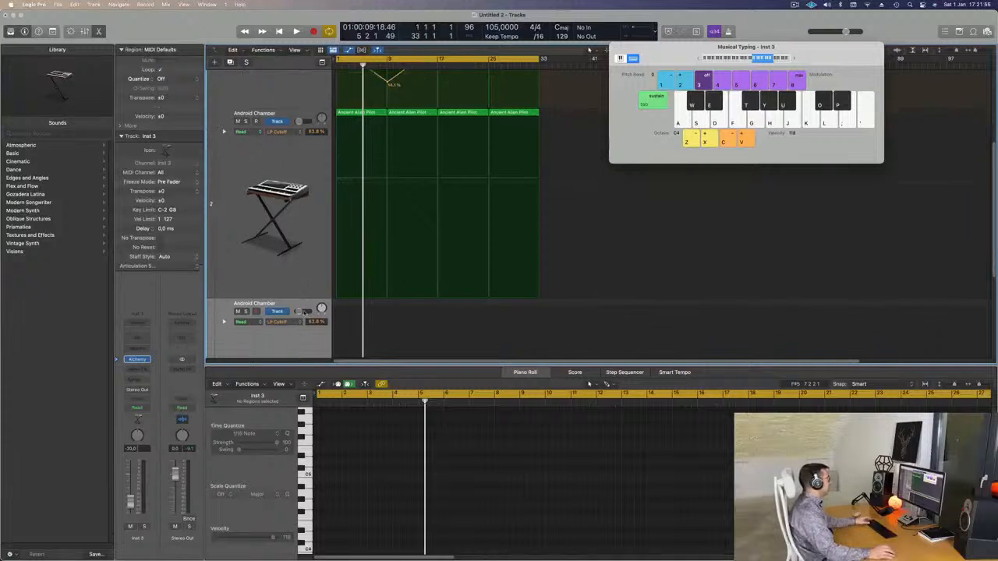
scroll(306, 332, "down", 5)
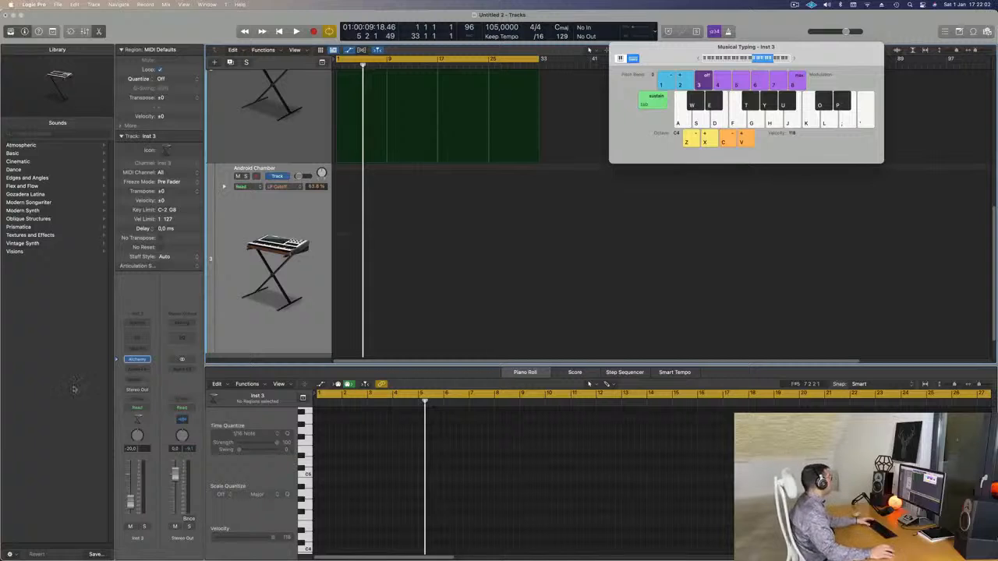
key("space")
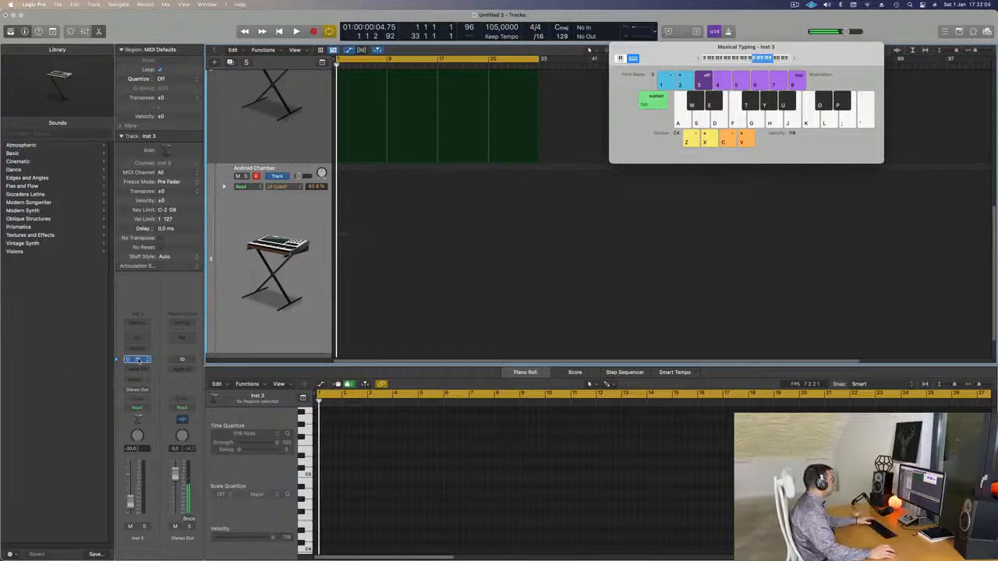
left_click(137, 360)
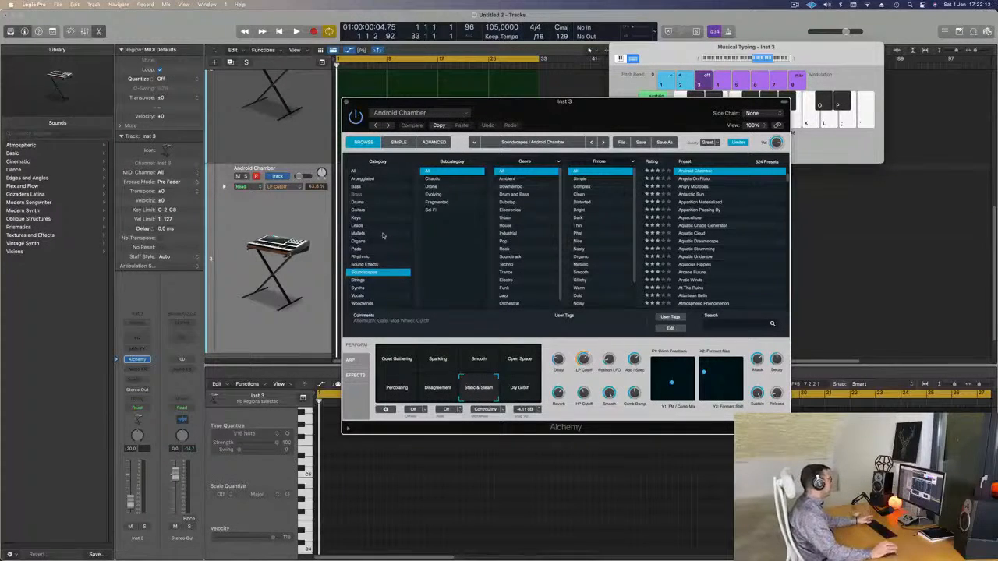
Browse Alchemy's Rhythmic category and load the Canadian Crush preset on the third track
left_click(368, 257)
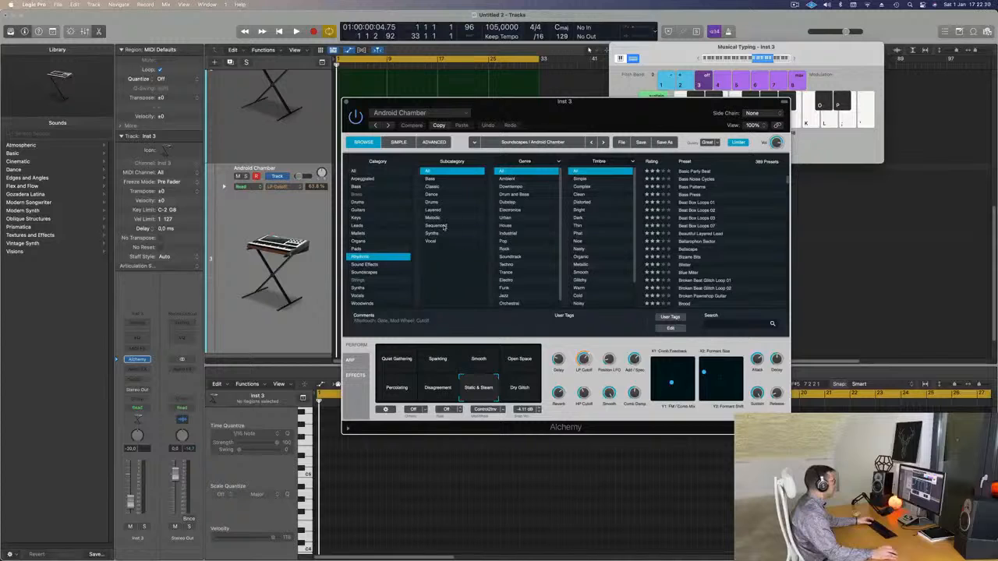
scroll(539, 233, "down", 1)
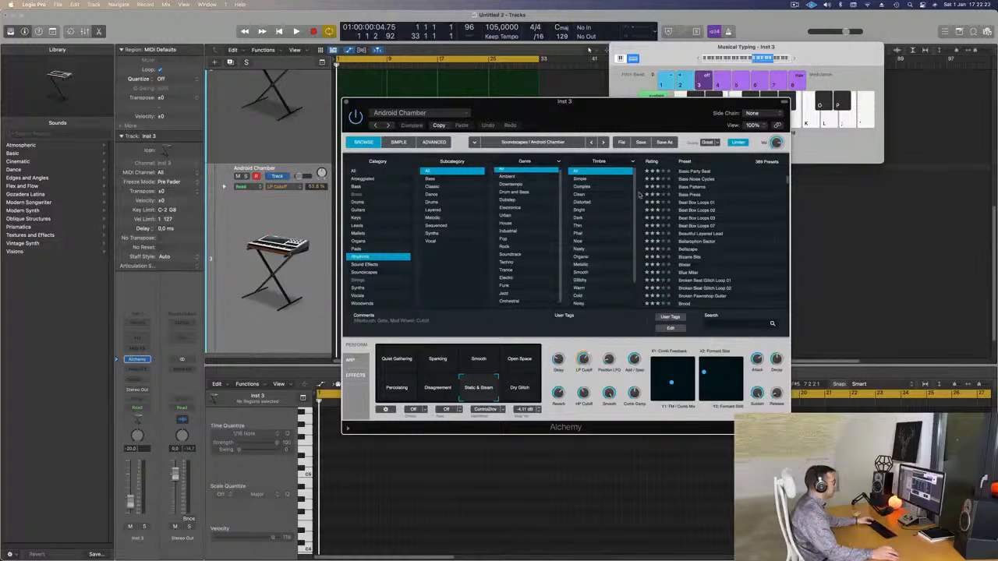
scroll(724, 245, "up", 10)
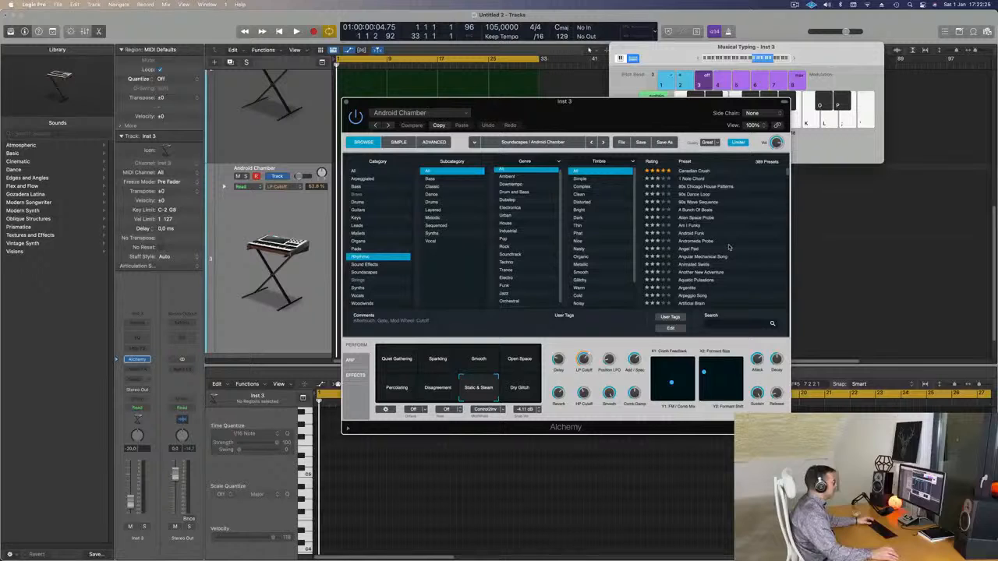
left_click(694, 171)
left_click_drag(474, 110, 440, 152)
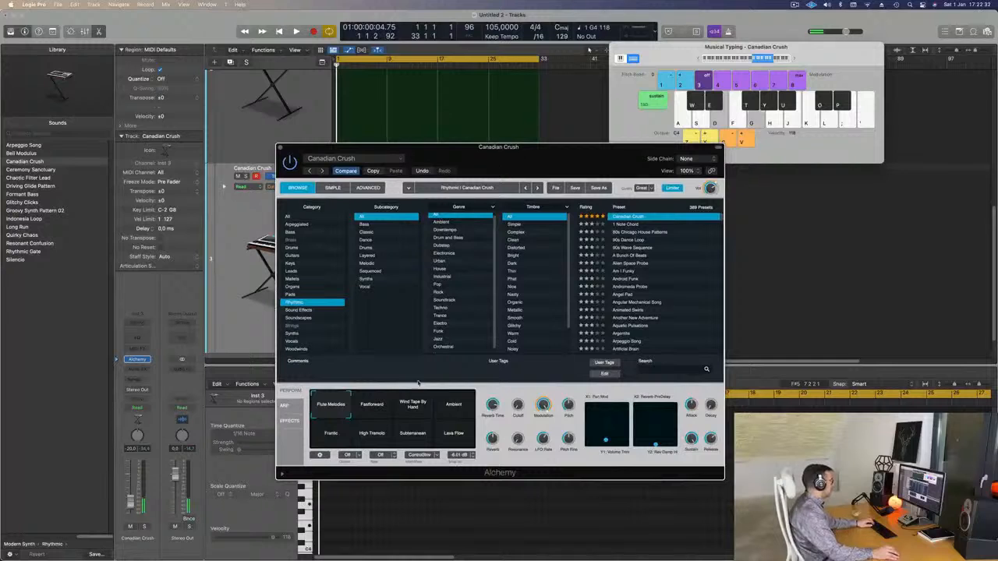
Audition Canadian Crush's Fastforward variation with notes played in lower octaves
left_click(375, 412)
key("f")
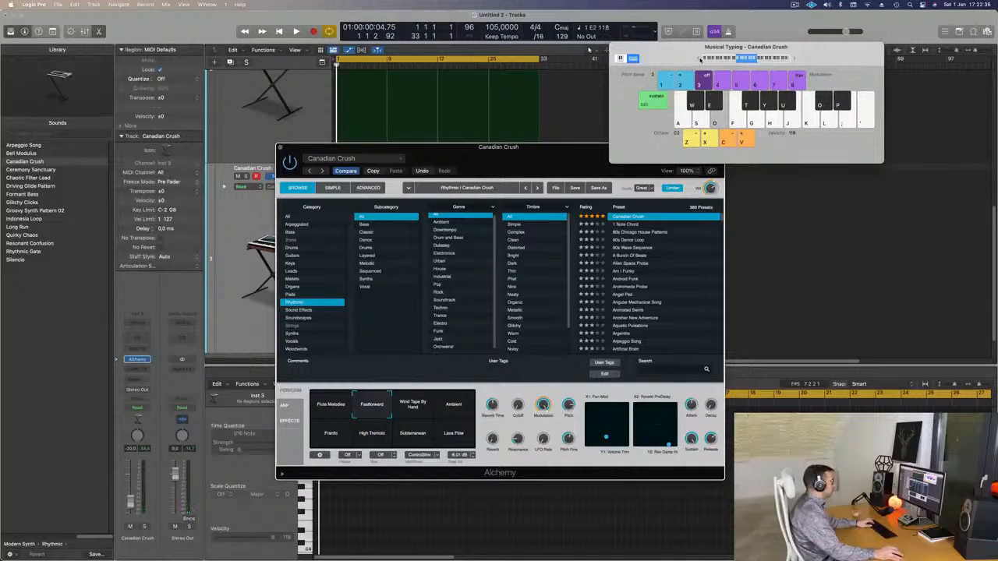
left_click_drag(546, 162, 755, 184)
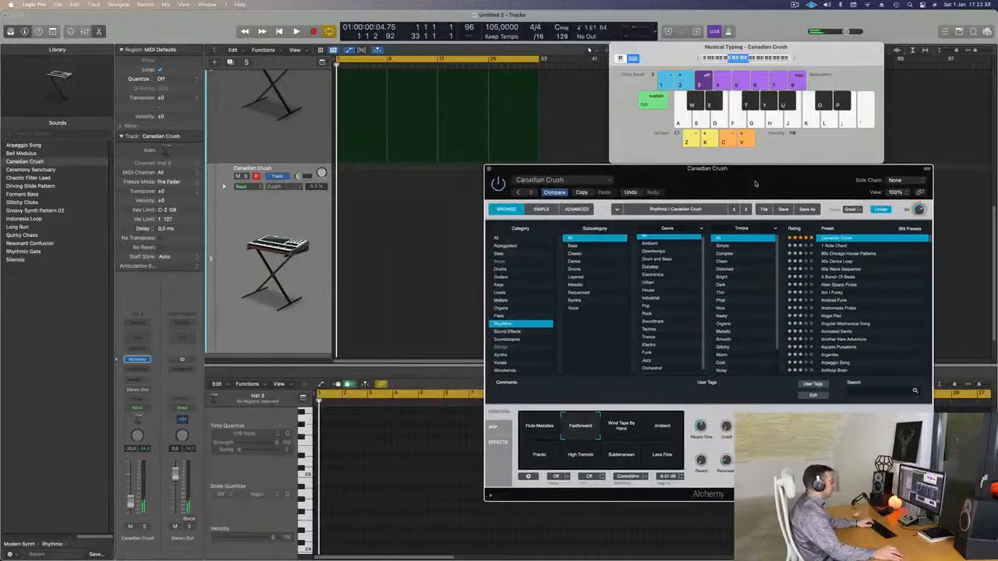
Load the Rhythmic preset 1 Note Chord on the third track and audition it at octave C0
left_click(832, 246)
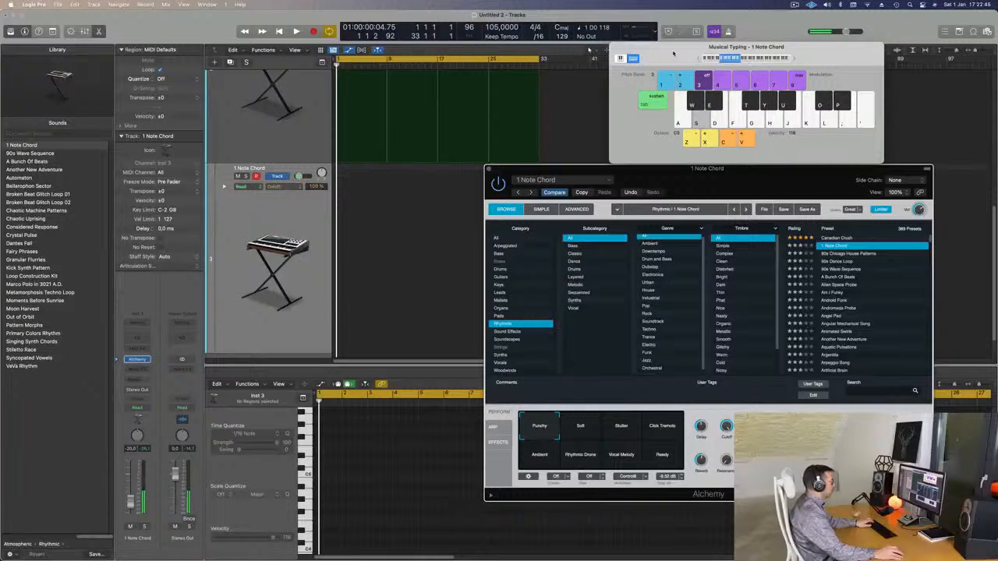
left_click_drag(673, 53, 656, 69)
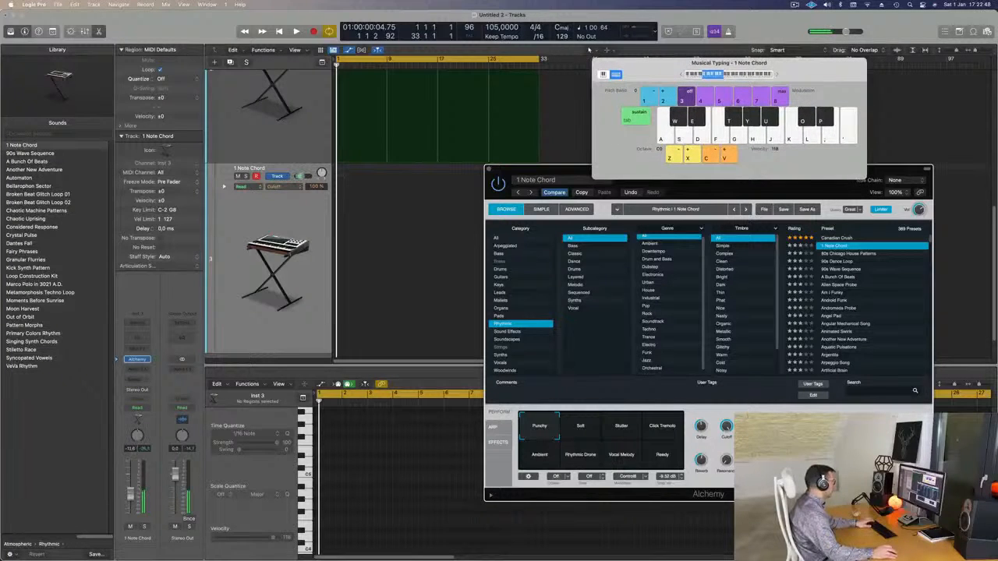
Copy the first Ancient Alien Pilot region to bar 1 of the 1 Note Chord track
scroll(369, 121, "up", 3)
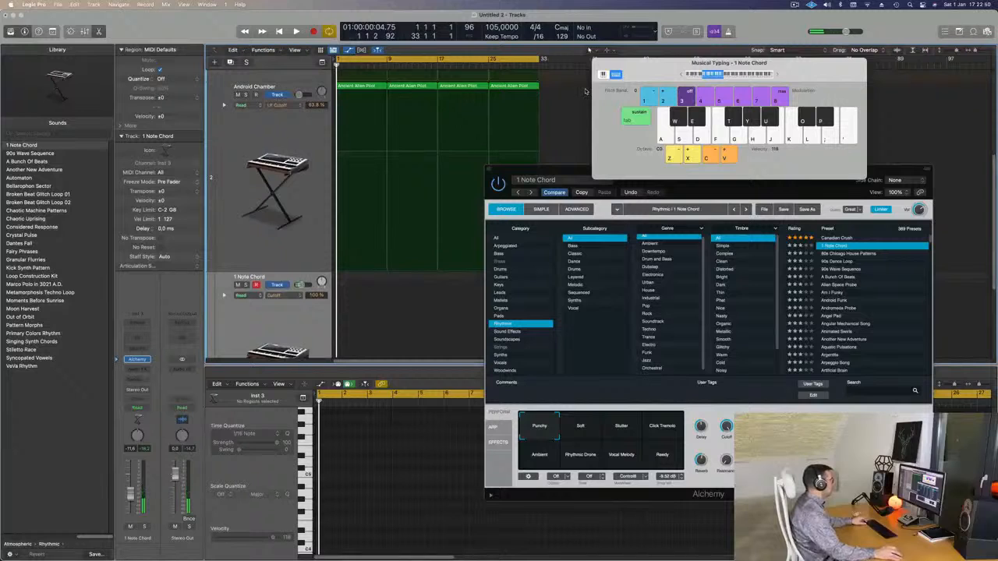
left_click(371, 86)
key("super+v")
Select the copied region's note in the Piano Roll and play the new layer from the start
left_click(462, 475)
left_click_drag(462, 475, 348, 476)
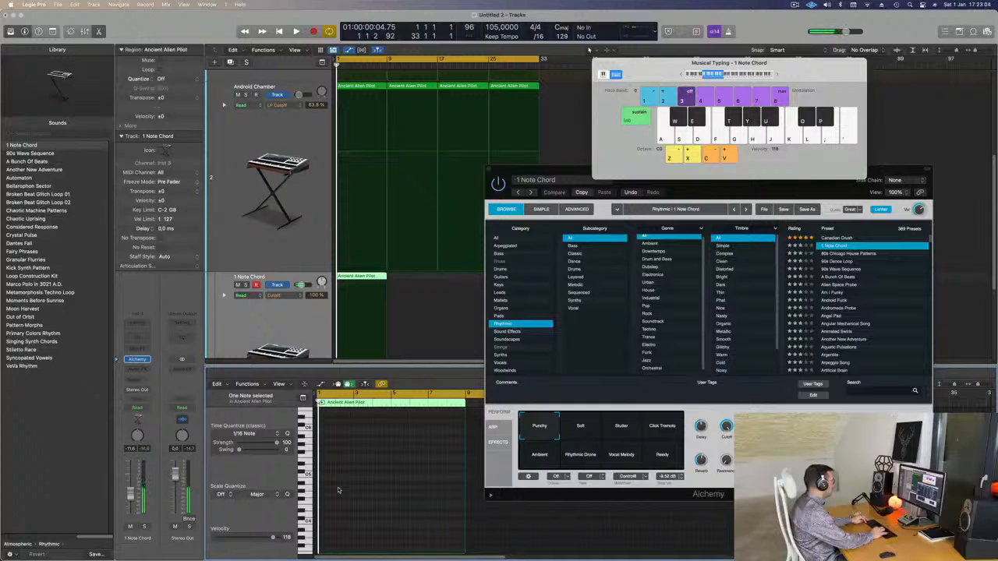
key("space")
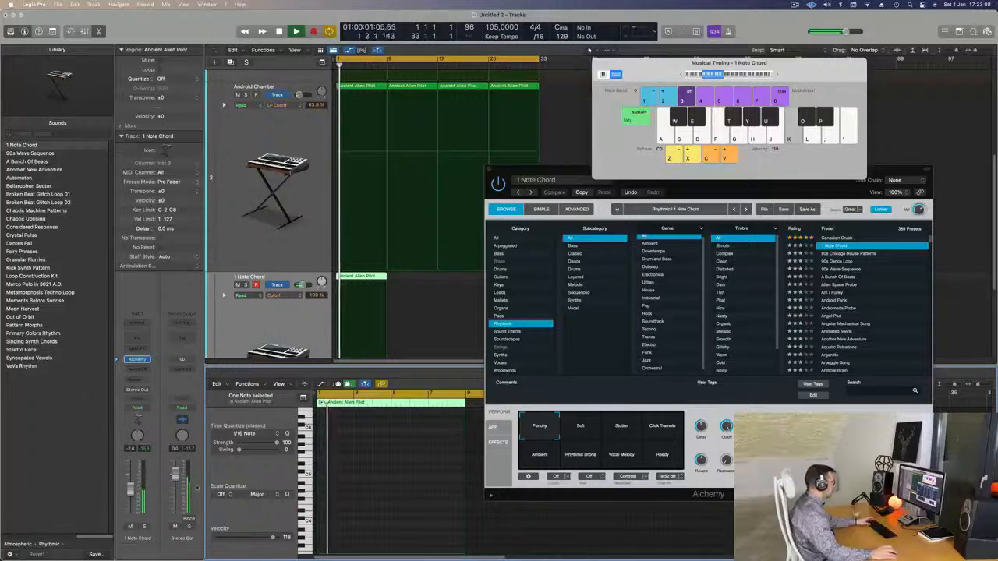
left_click_drag(544, 170, 654, 142)
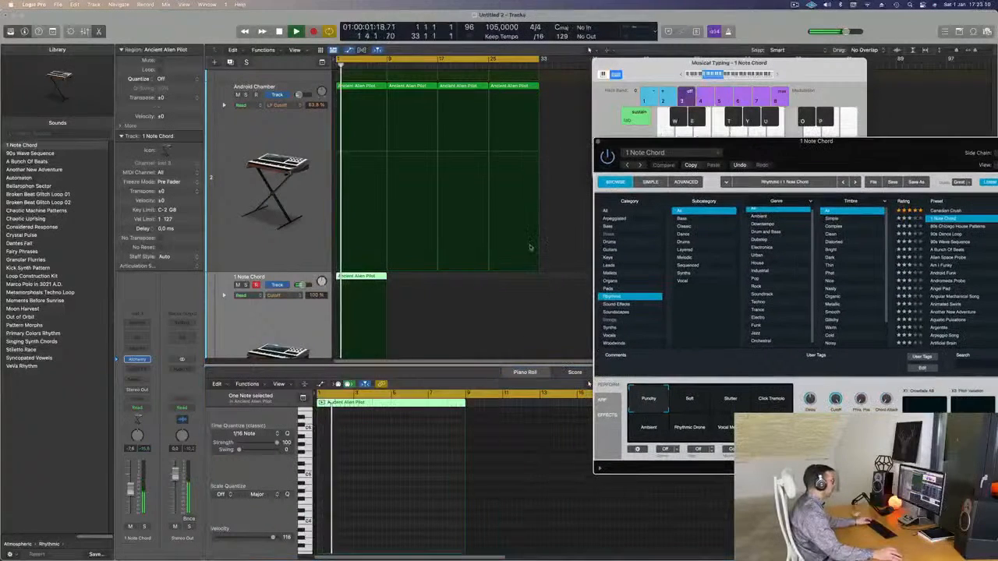
Move the Ancient Alien Pilot region on the 1 Note Chord track so that it starts at bar 5
left_click_drag(380, 277, 389, 278)
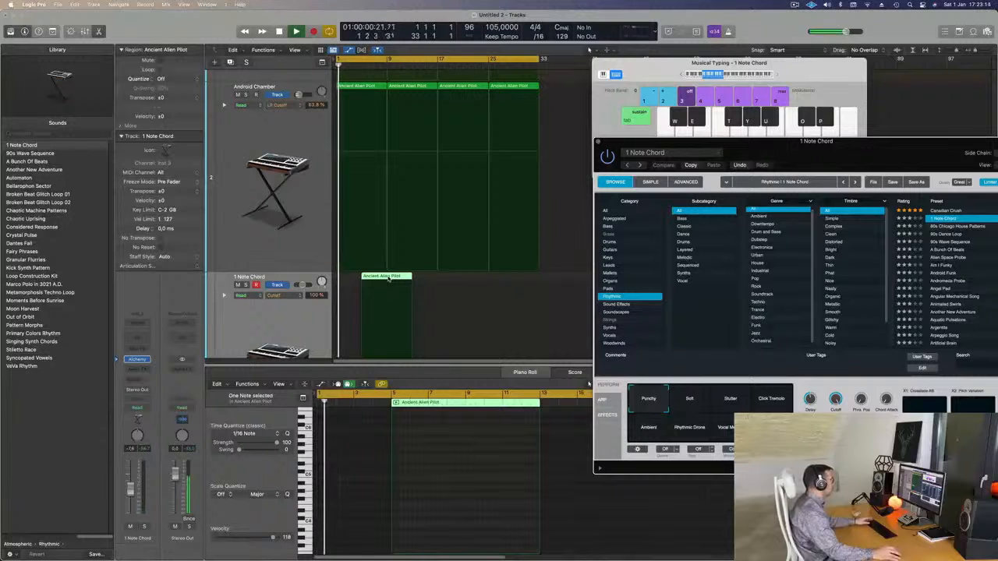
key("super+Right")
key("super+Right")
key("super+Right")
key("super+Right")
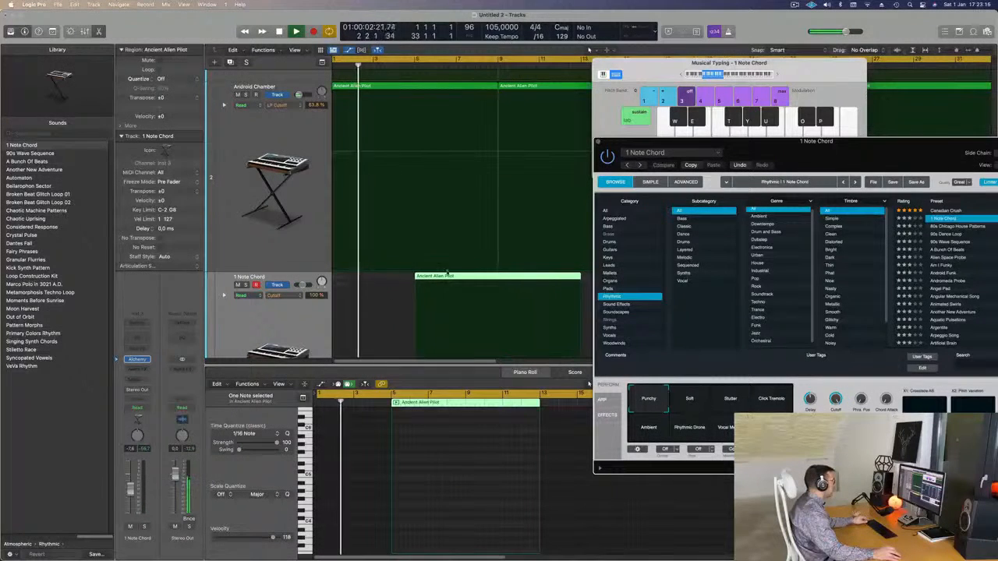
left_click_drag(443, 278, 442, 277)
key("super+Left")
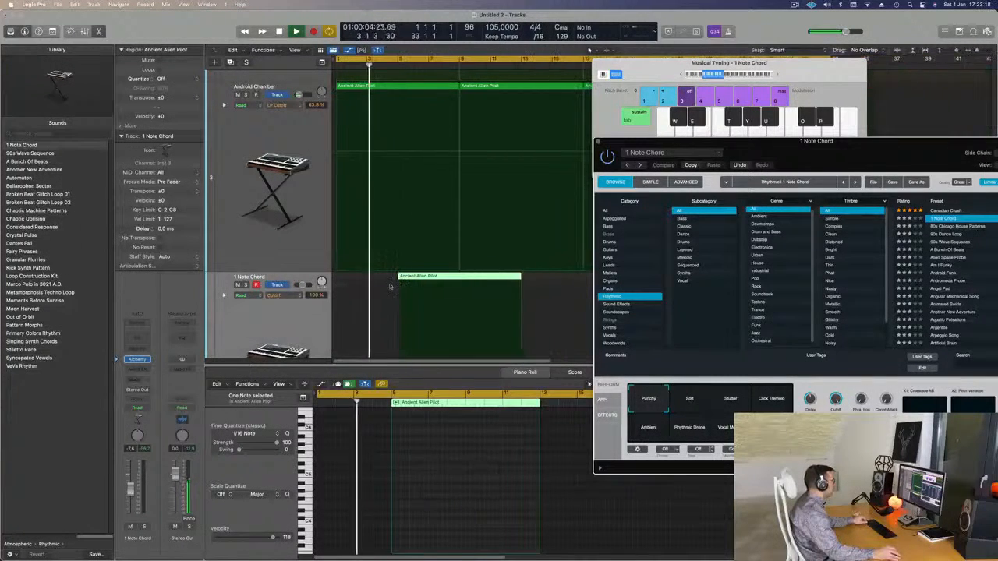
Raise the 1 Note Chord track's volume to about -4.6 dB and play the arrangement from the start
left_click_drag(797, 161, 688, 148)
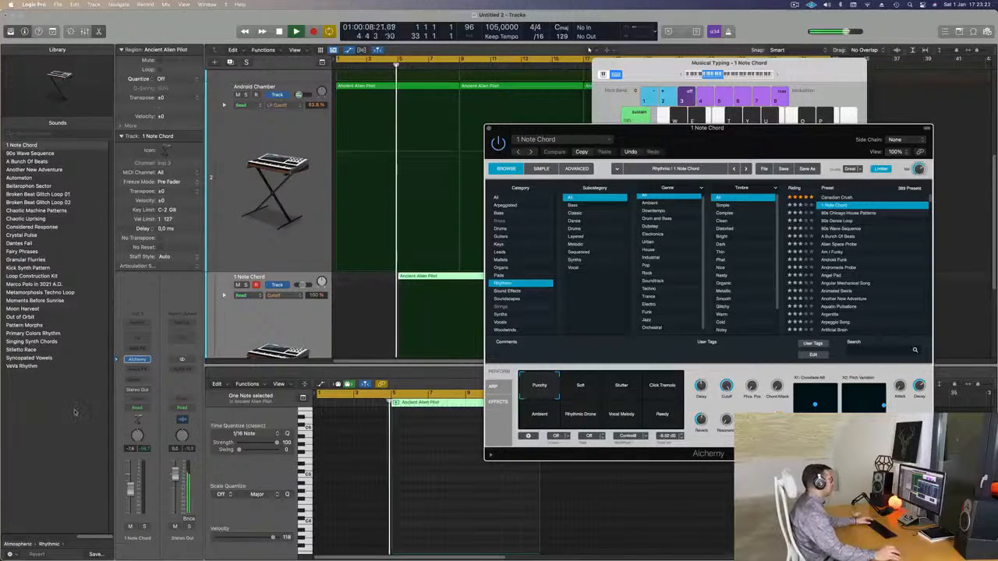
left_click_drag(131, 490, 131, 487)
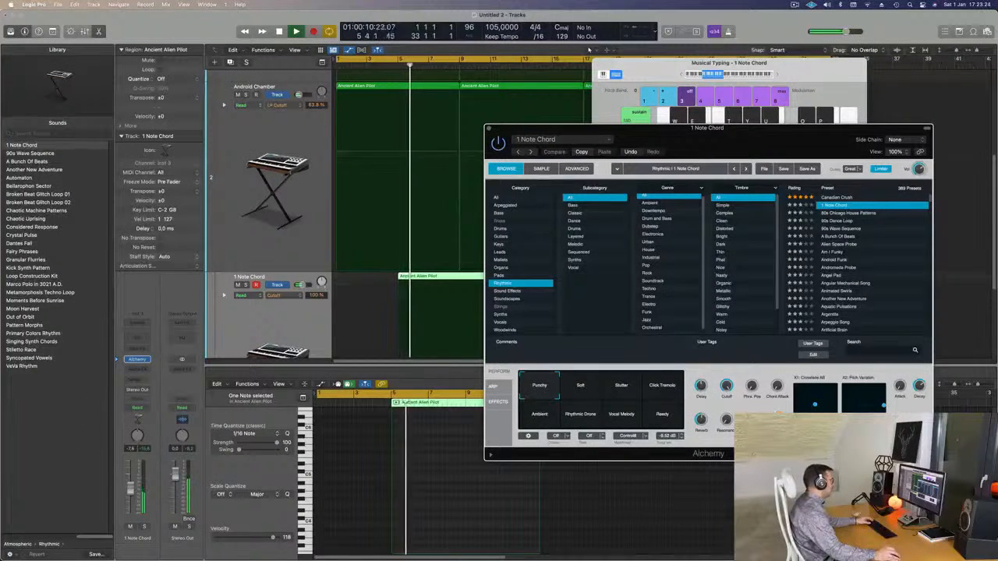
left_click(308, 333)
key("Return")
left_click_drag(696, 134, 852, 104)
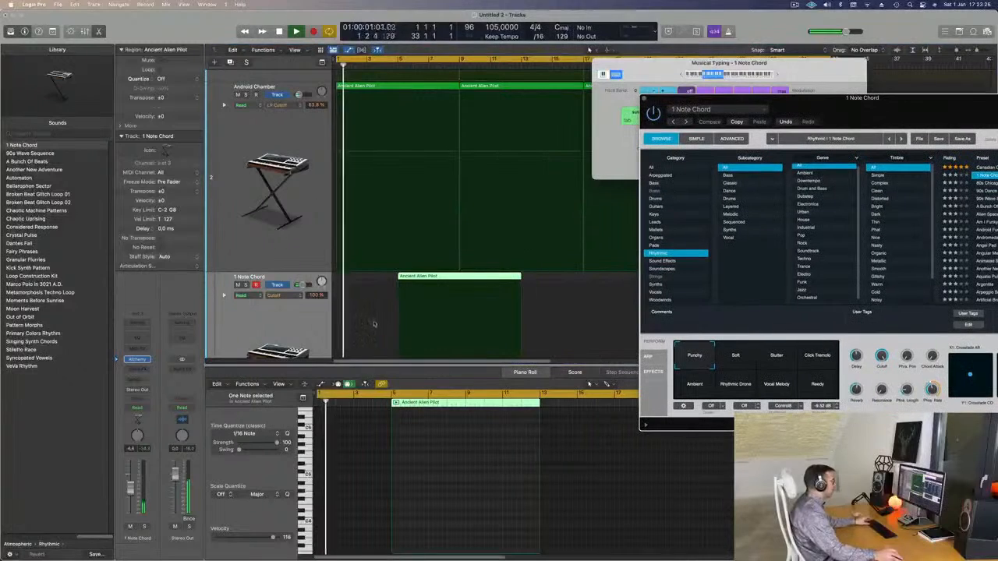
Shorten the Ancient Alien Pilot region on the 1 Note Chord track so that it ends at bar 9
double_click(458, 279)
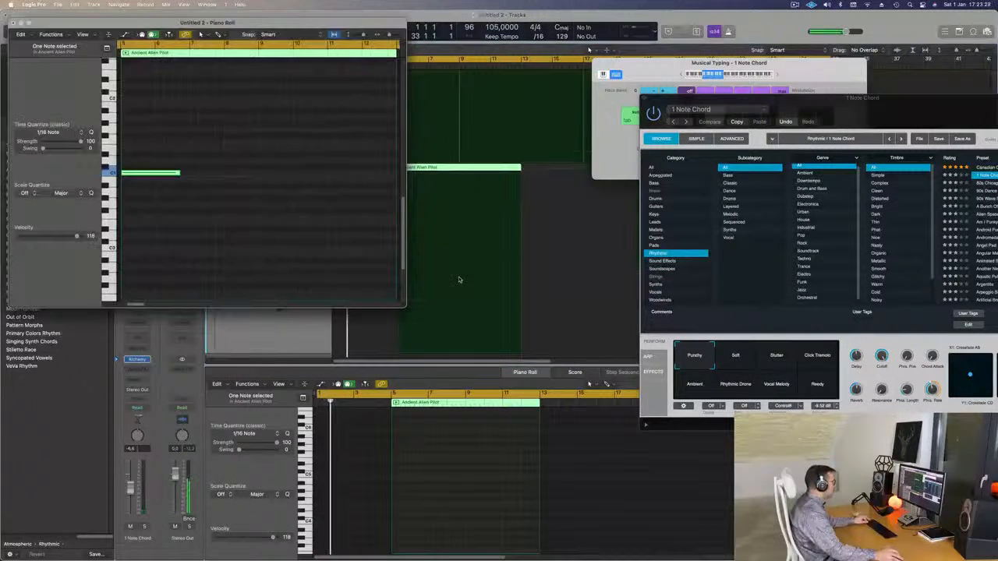
left_click(10, 22)
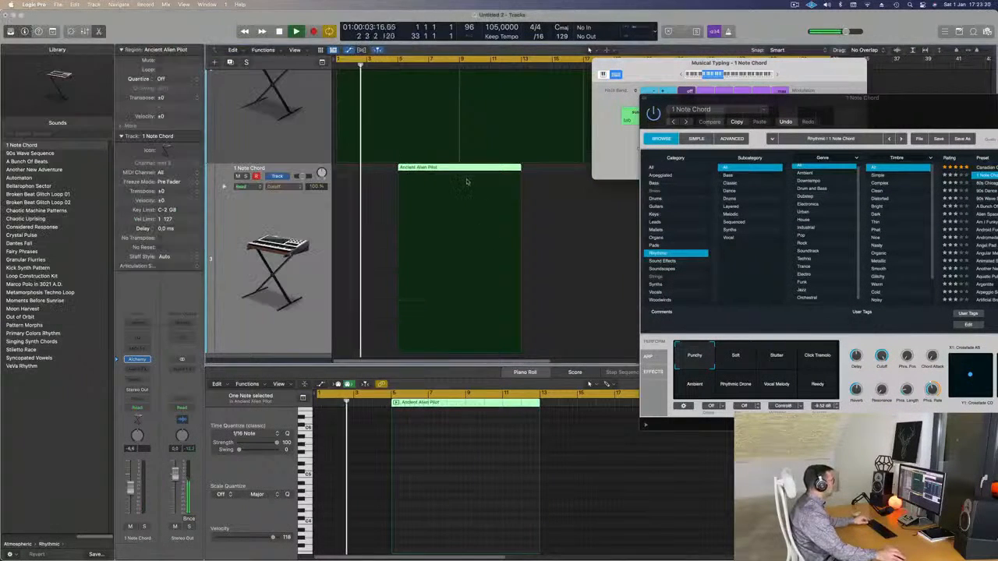
left_click(459, 186)
key("Delete")
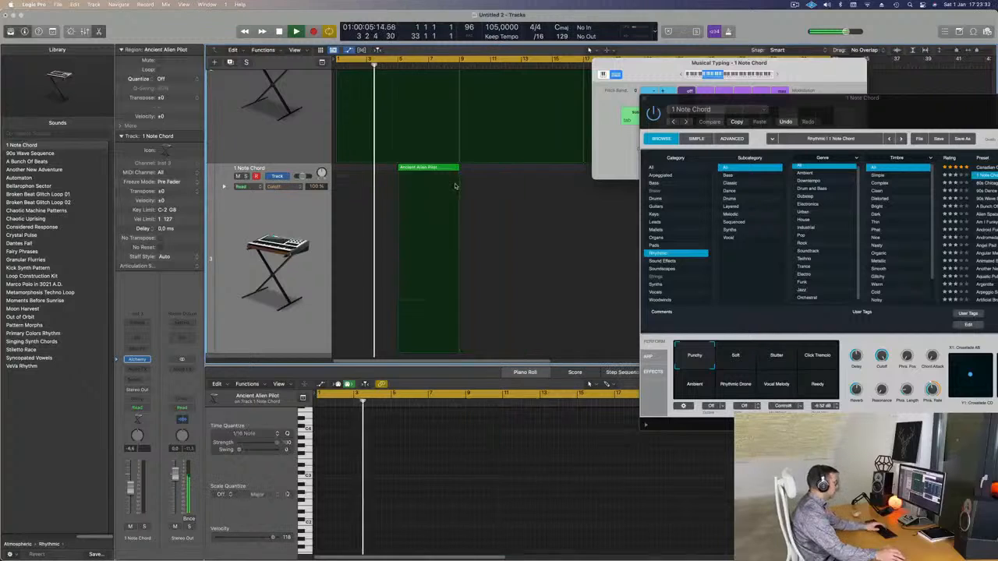
Look through Alchemy's Rhythmic presets and play the shortened 1 Note Chord region from bar 5
left_click_drag(871, 109, 646, 179)
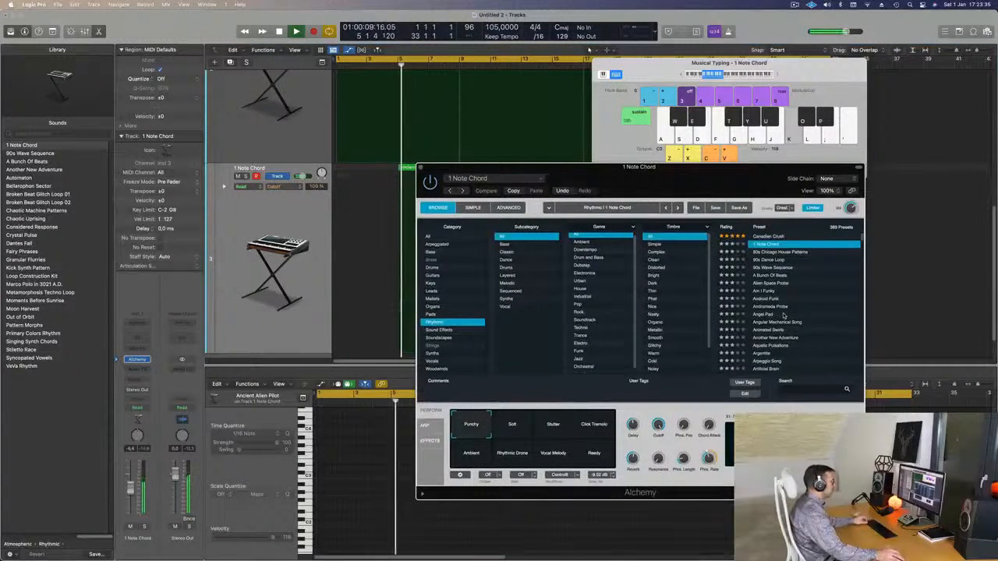
scroll(783, 315, "down", 3)
key("space")
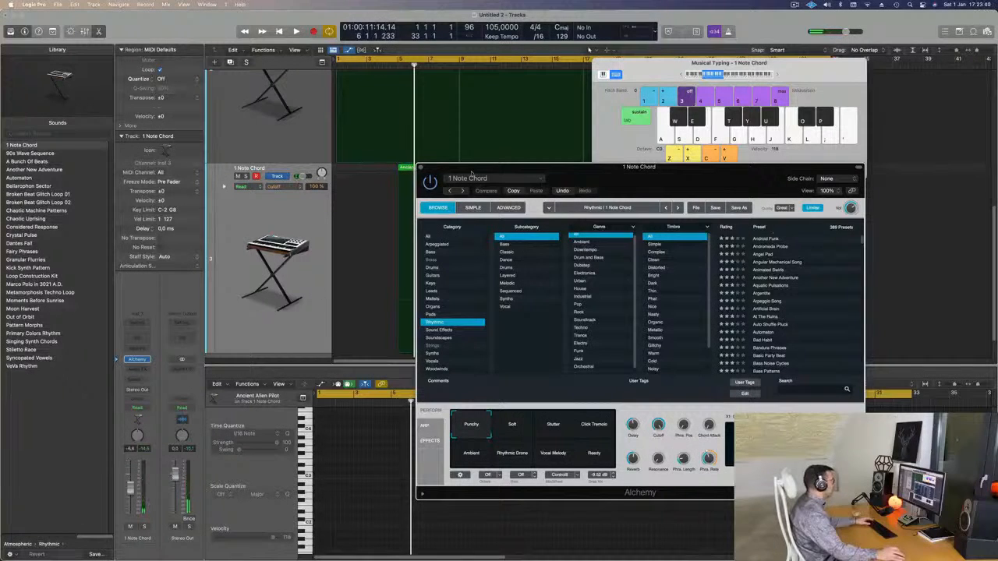
left_click_drag(472, 173, 689, 173)
key("Return")
key("space")
left_click_drag(339, 61, 399, 61)
key("space")
key("space")
Add a Channel EQ to the 1 Note Chord track, boosting 9.1 dB at the 75 Hz shelf and cutting 18.8 dB at a 715 Hz shelf
left_click(133, 337)
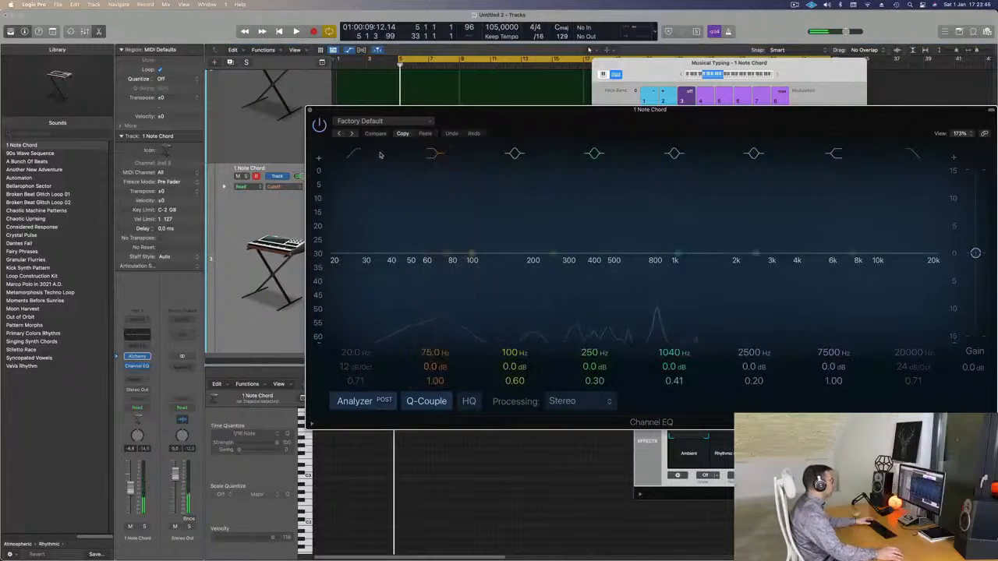
left_click_drag(435, 374, 435, 366)
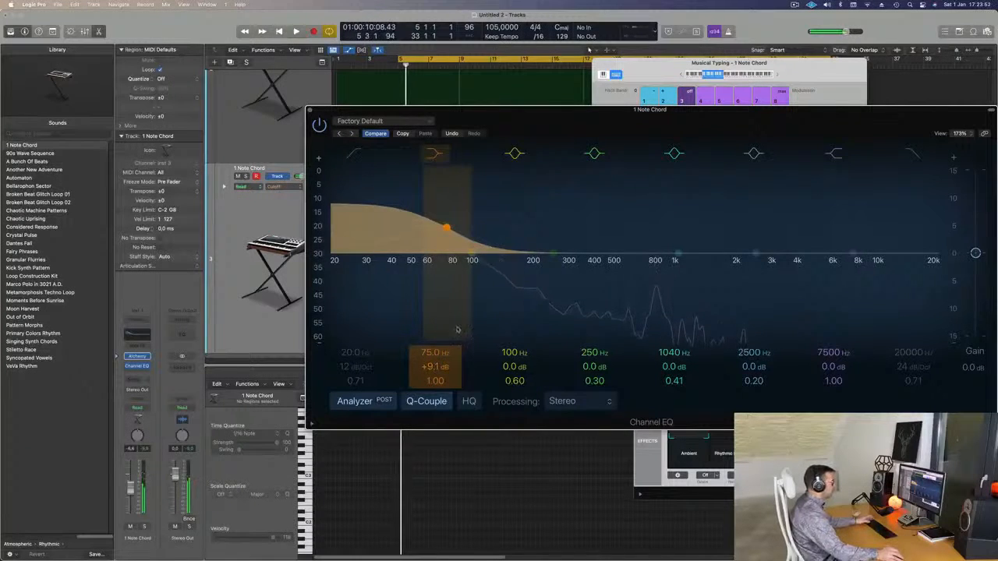
key("space")
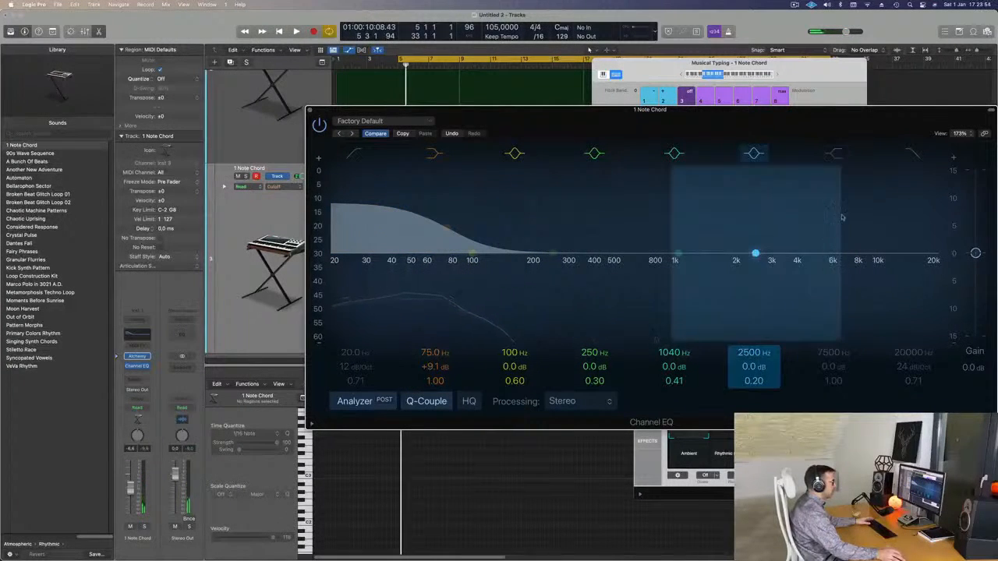
left_click_drag(840, 171, 644, 306)
key("space")
key("space")
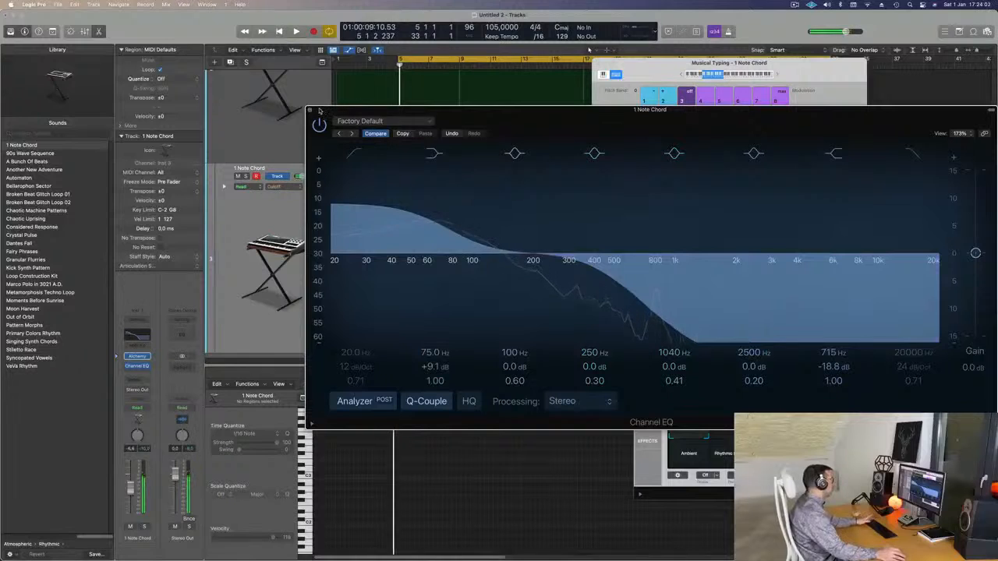
left_click(309, 111)
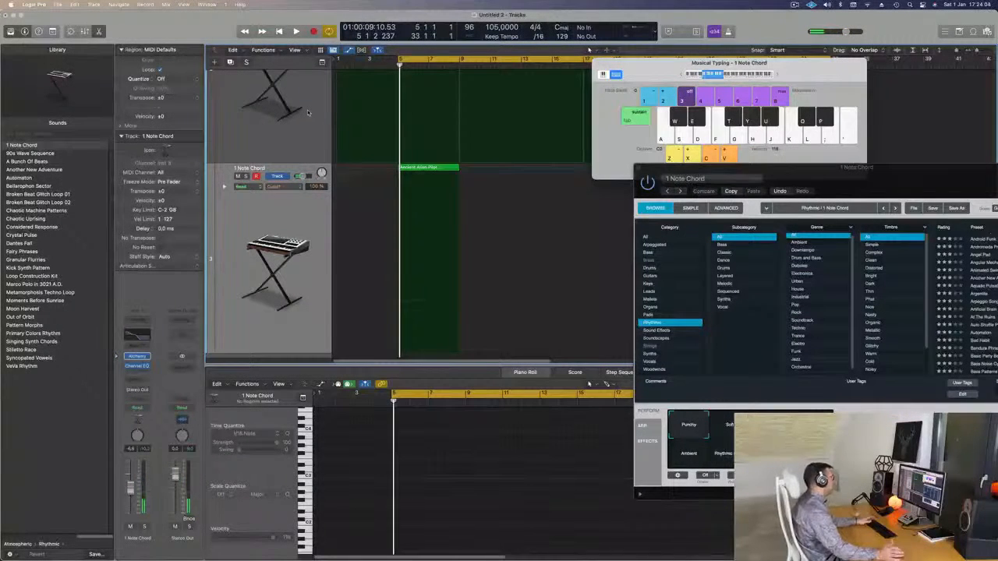
Adjust the 1 Note Chord track's volume to about -4.8 dB while replaying its region from bar 5
left_click(305, 225)
key("space")
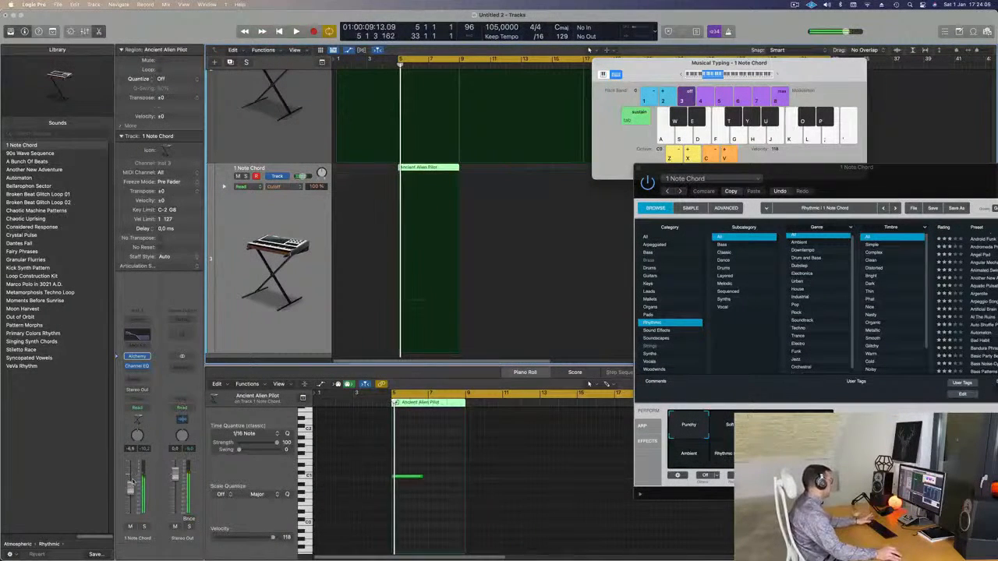
key("space")
left_click_drag(131, 505, 135, 489)
key("space")
key("space")
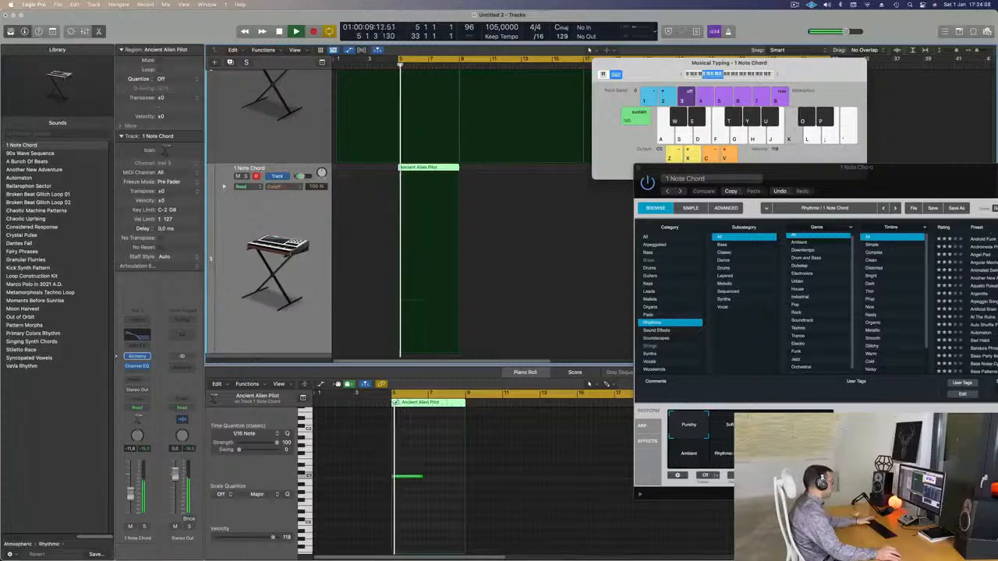
key("space")
key("space")
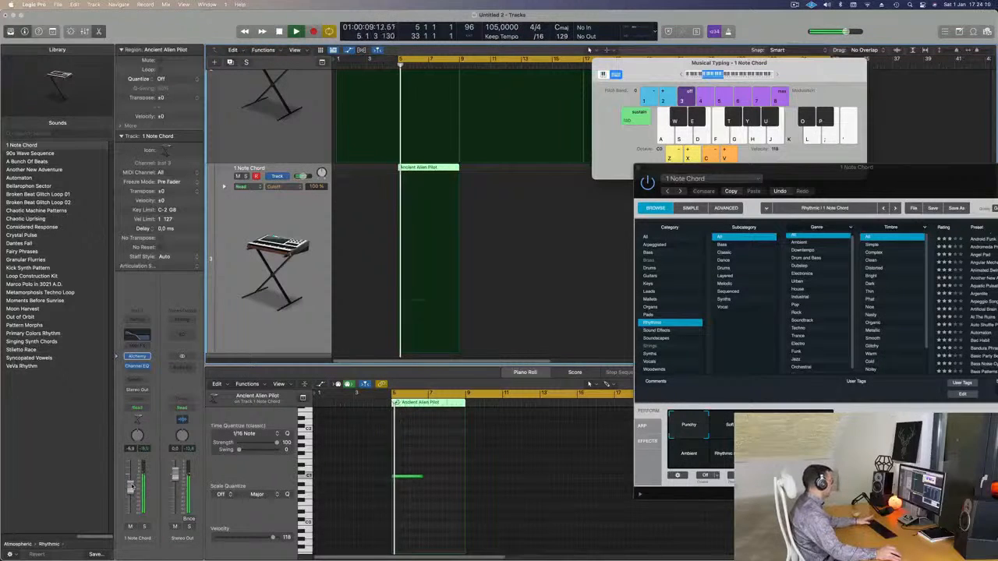
key("space")
key("space")
Try other Alchemy performance variations such as Ambient on the 1 Note Chord preset and return to Punchy
left_click_drag(911, 181, 749, 150)
key("space")
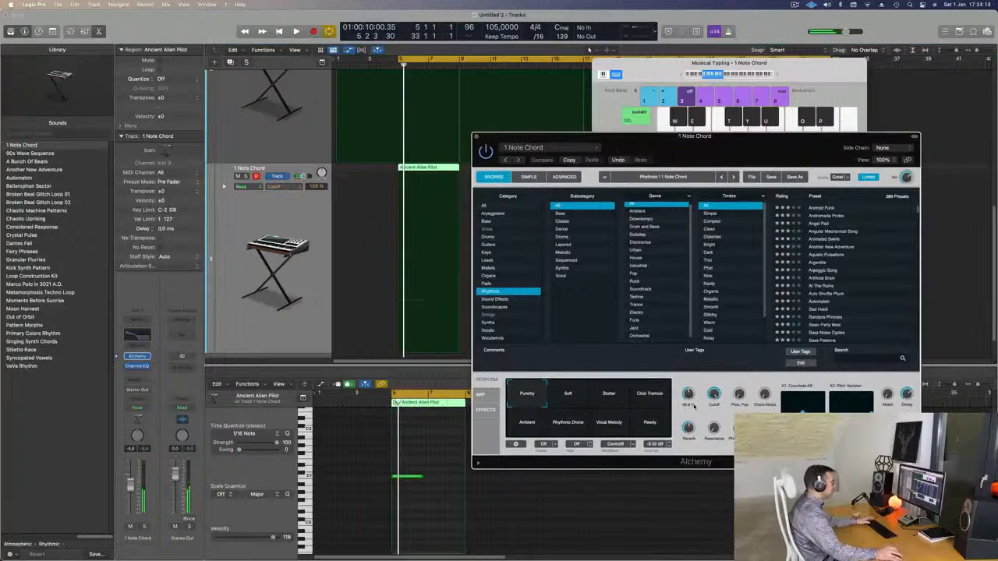
left_click(535, 423)
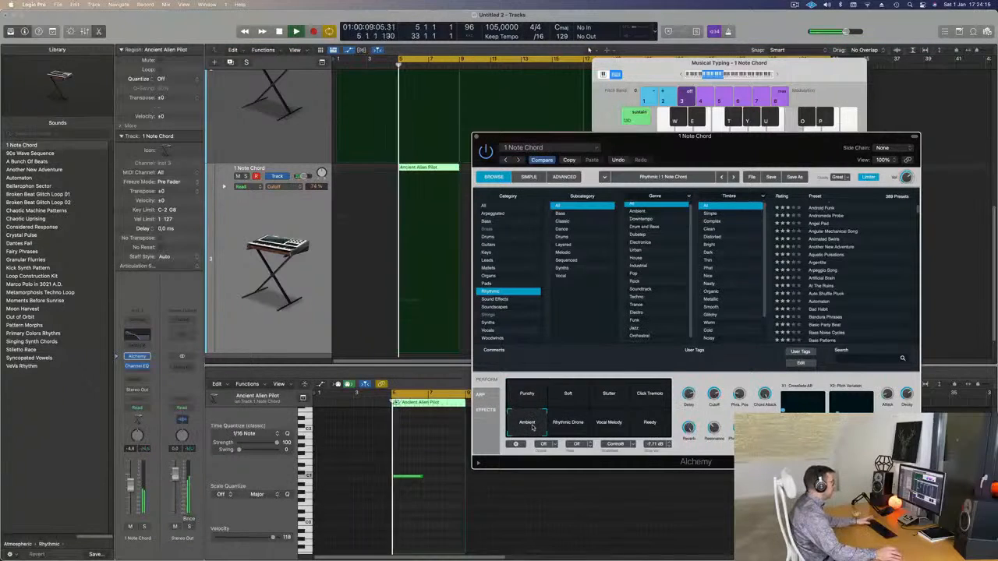
left_click(576, 394)
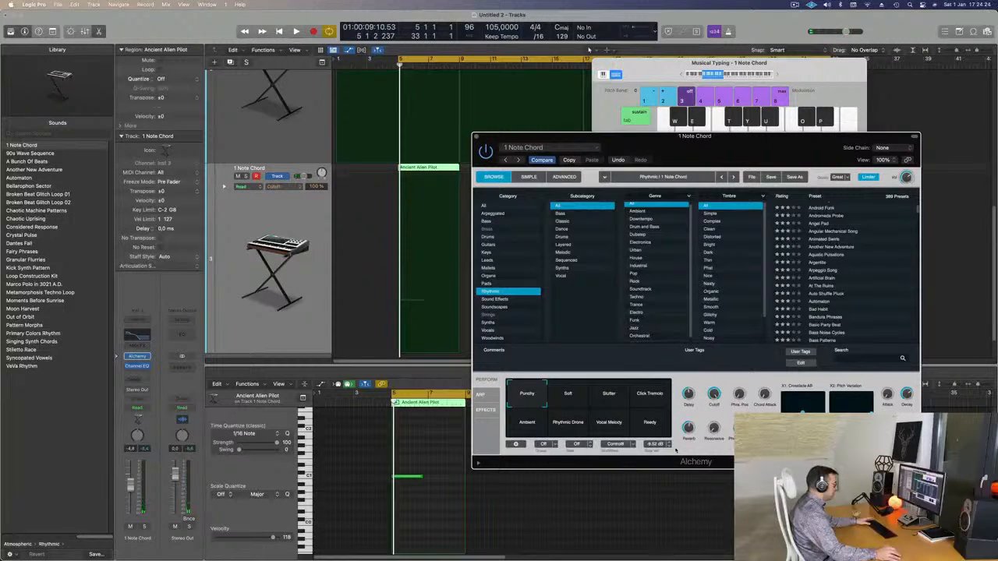
key("space")
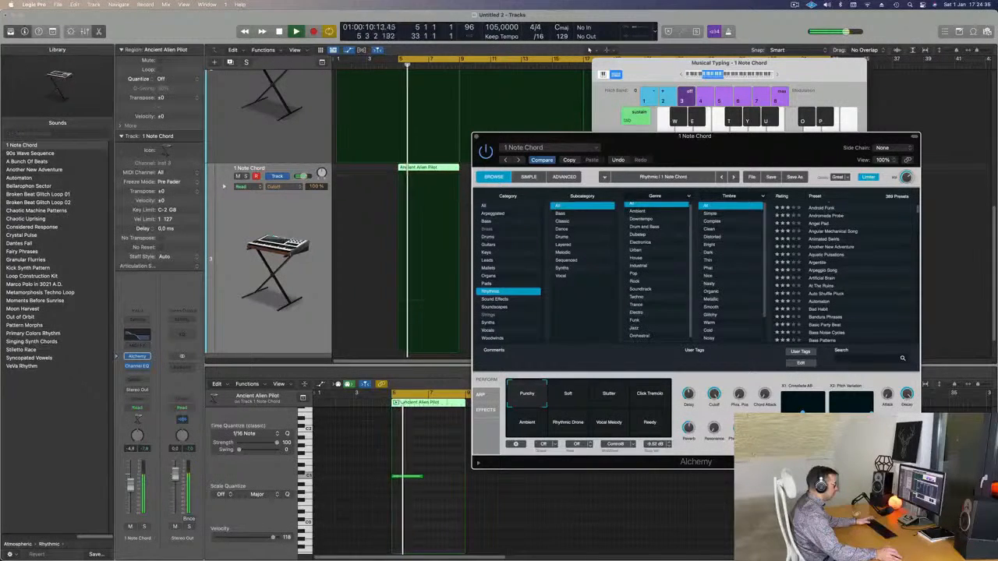
Solo the 1 Note Chord track to hear its region alone, and take it out of solo
left_click_drag(730, 151, 798, 128)
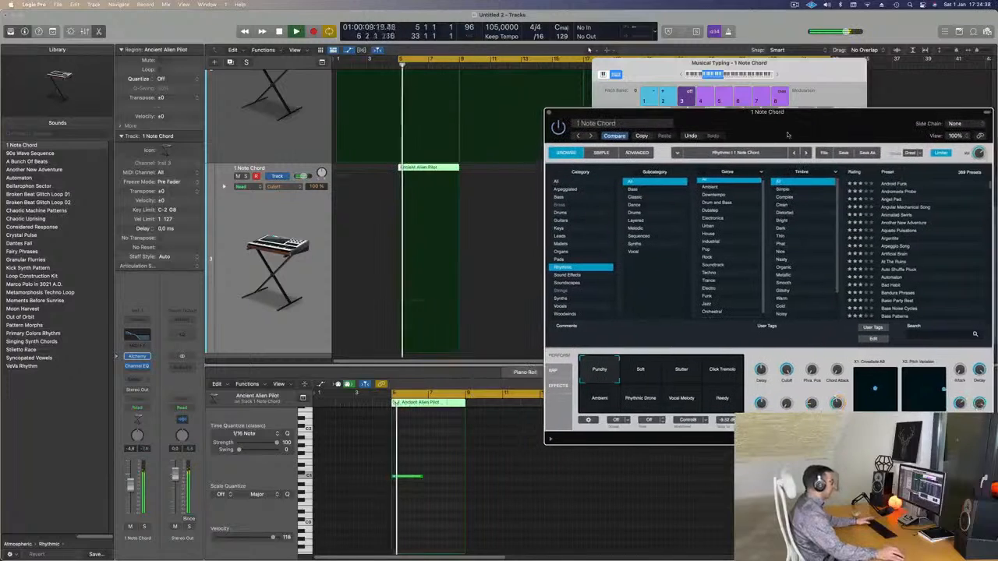
left_click(245, 178)
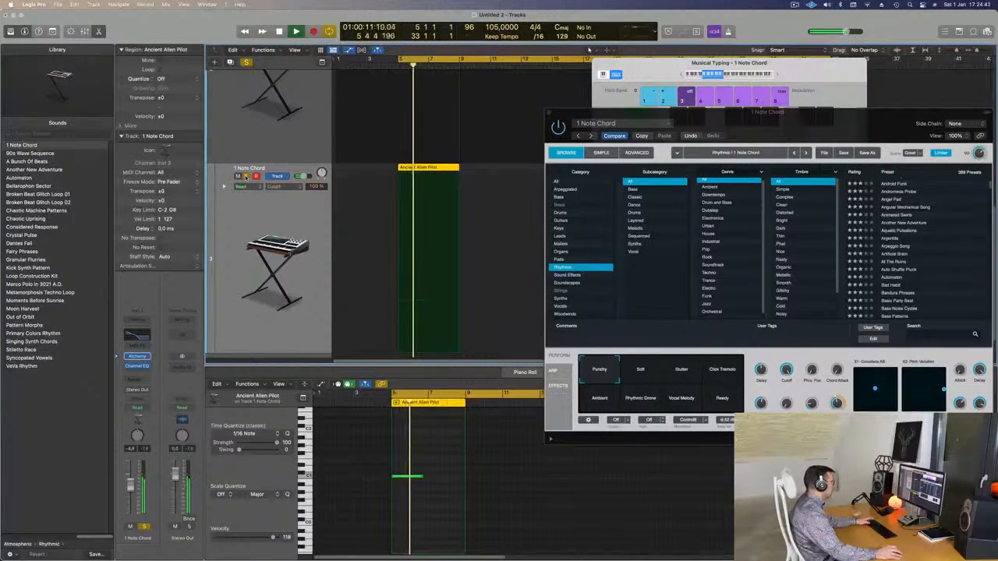
key("space")
left_click_drag(911, 134, 794, 235)
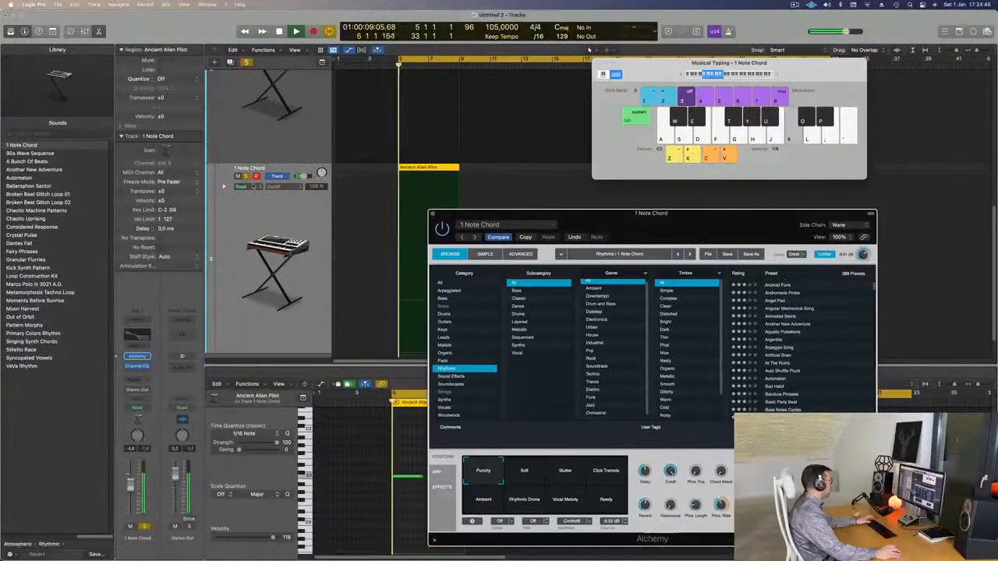
key("space")
left_click_drag(575, 214, 835, 193)
Lengthen the note in the 1 Note Chord region so that it lasts until the region's end at bar 9
scroll(494, 239, "down", 3)
scroll(494, 239, "down", 2)
scroll(494, 236, "up", 3)
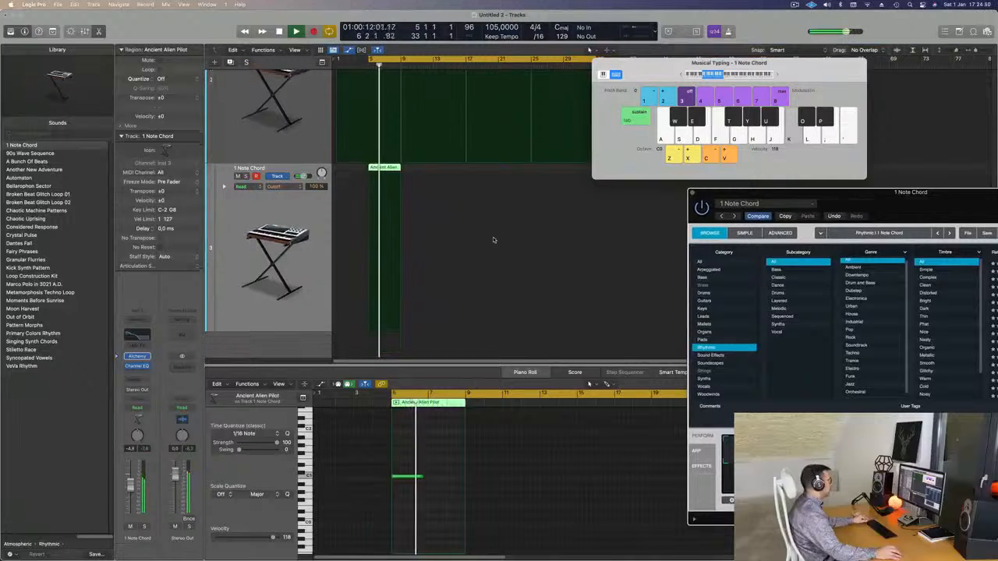
scroll(492, 247, "up", 1)
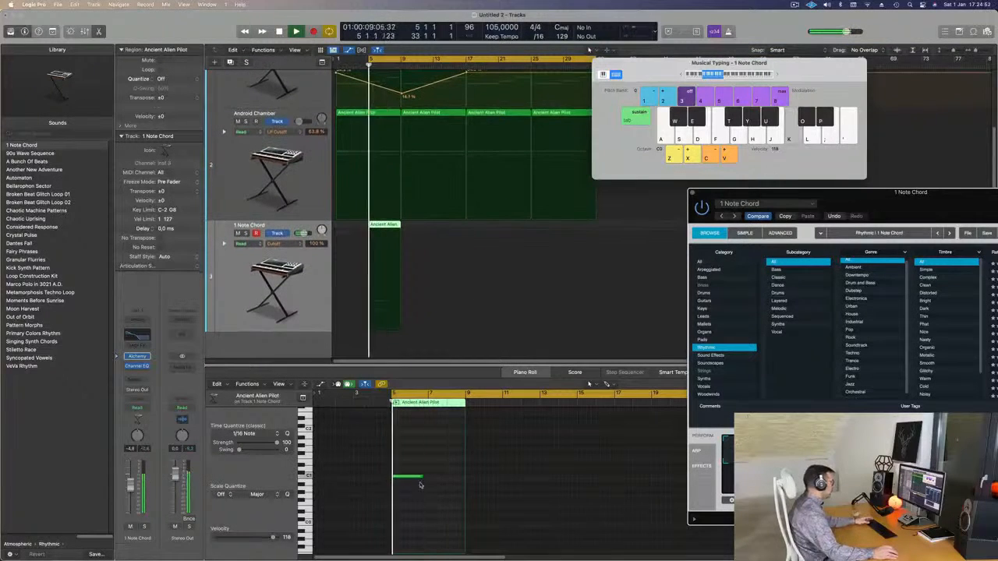
left_click_drag(421, 477, 464, 477)
left_click_drag(914, 202, 730, 186)
Replay the arrangement to hear the lengthened 1 Note Chord note entering at bar 5
key("super+Left")
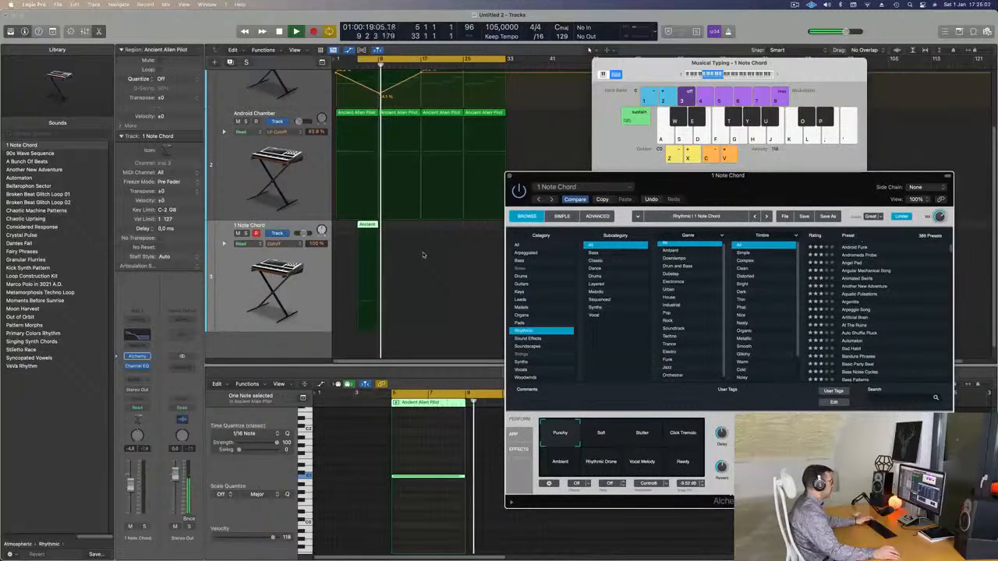
key("Return")
key("Return")
key("Return")
left_click(94, 508)
key("Return")
key("space")
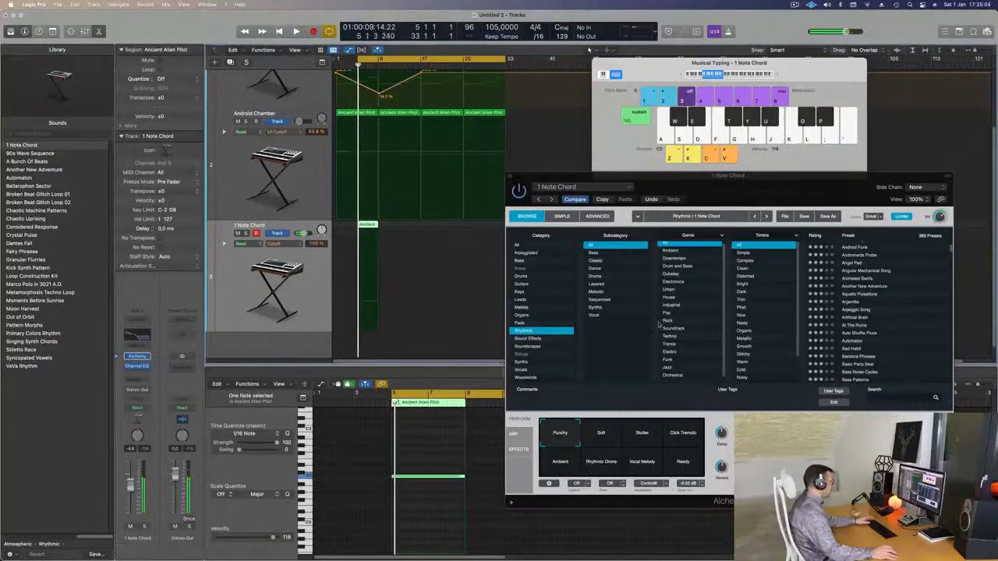
In the 1 Note Chord track's Channel EQ, cut 6.1 dB at 280 Hz and set the 75 Hz shelf to +7.5 dB
left_click(134, 336)
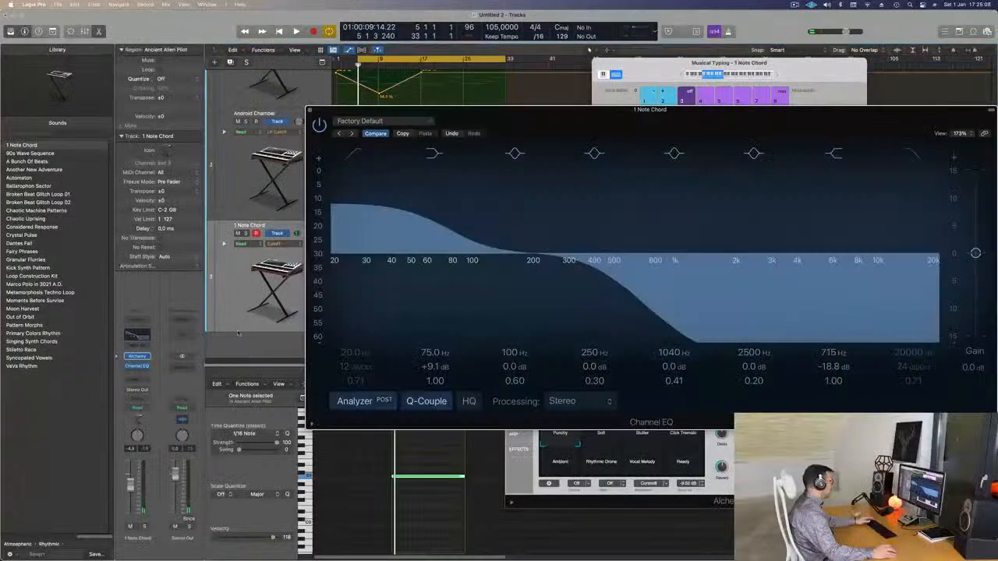
left_click_drag(553, 258, 562, 288)
key("space")
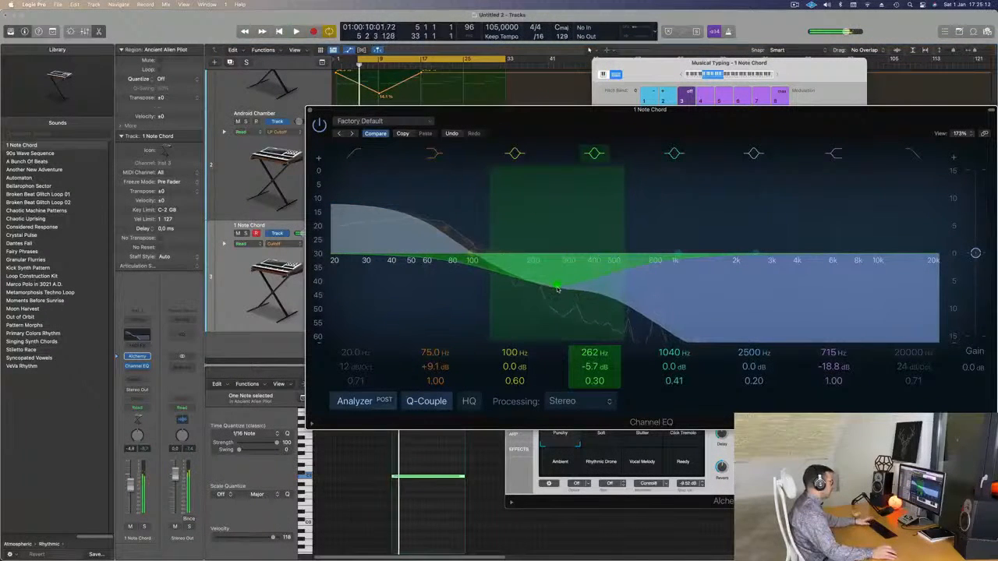
left_click_drag(445, 224, 446, 232)
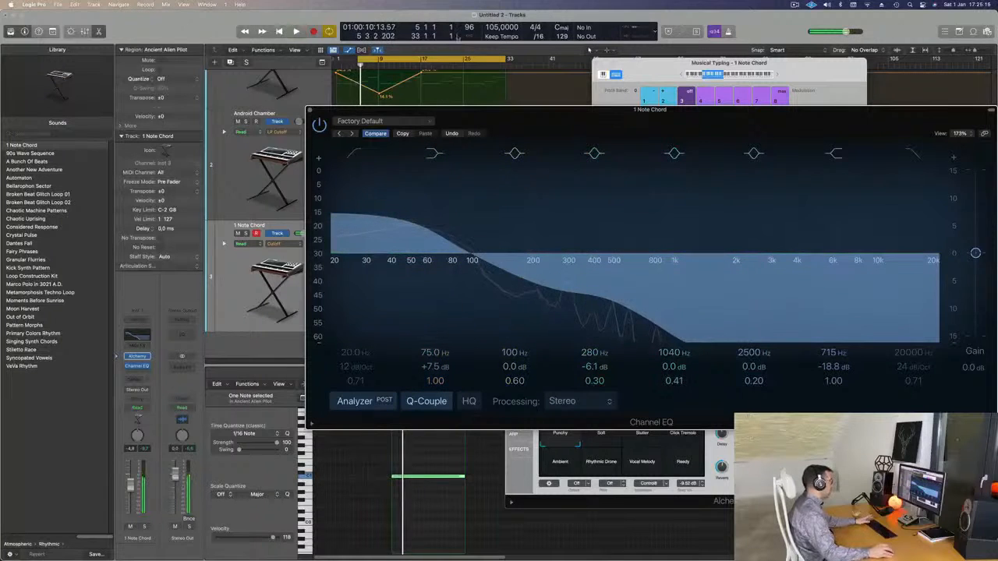
Play the arrangement from the beginning with all three tracks in view to check the equalized layer
left_click_drag(488, 120, 717, 137)
left_click_drag(360, 62, 329, 62)
key("space")
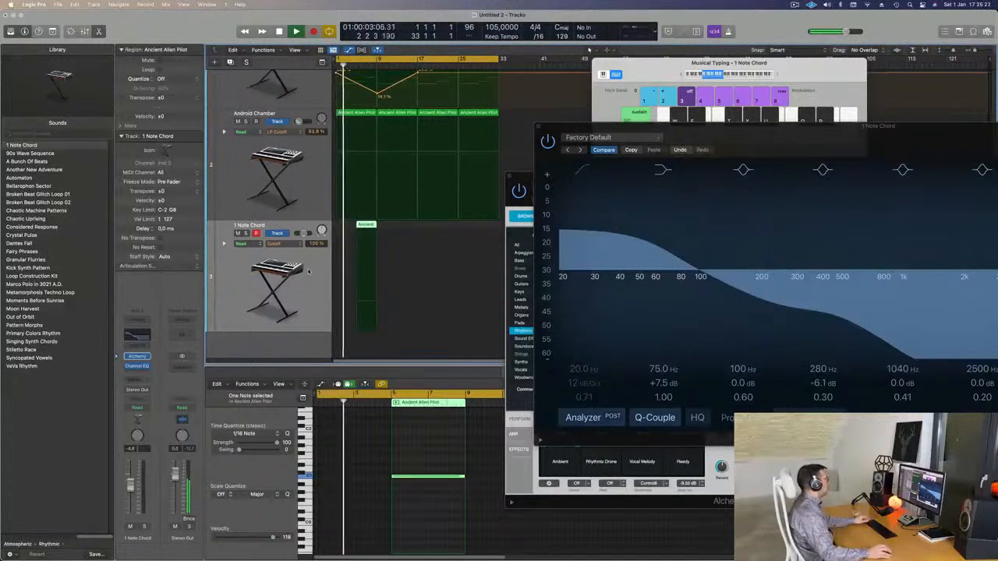
scroll(299, 270, "down", 1)
scroll(300, 271, "down", 4)
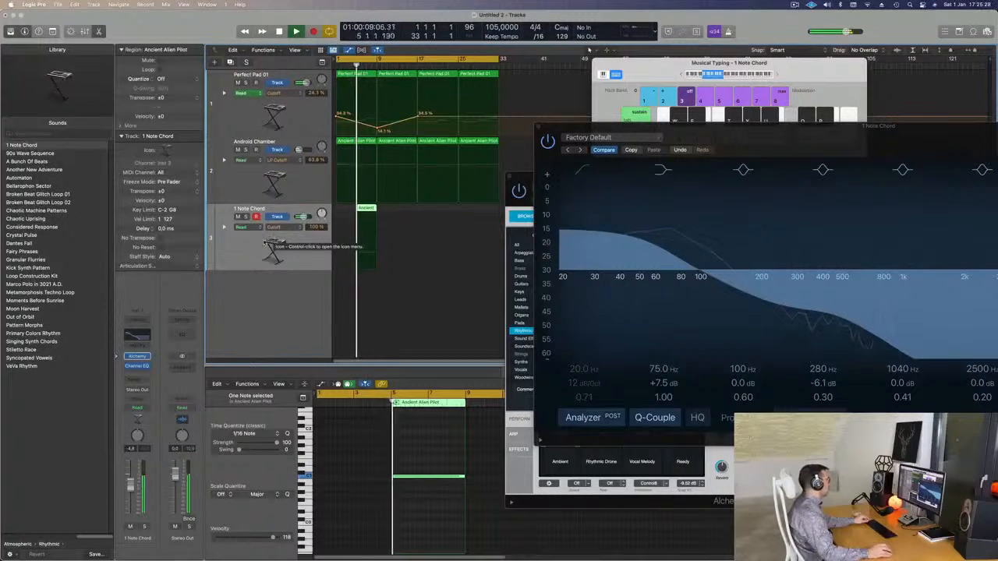
Copy the 1 Note Chord region so that a second instance follows directly at bar 9
key("super+Right")
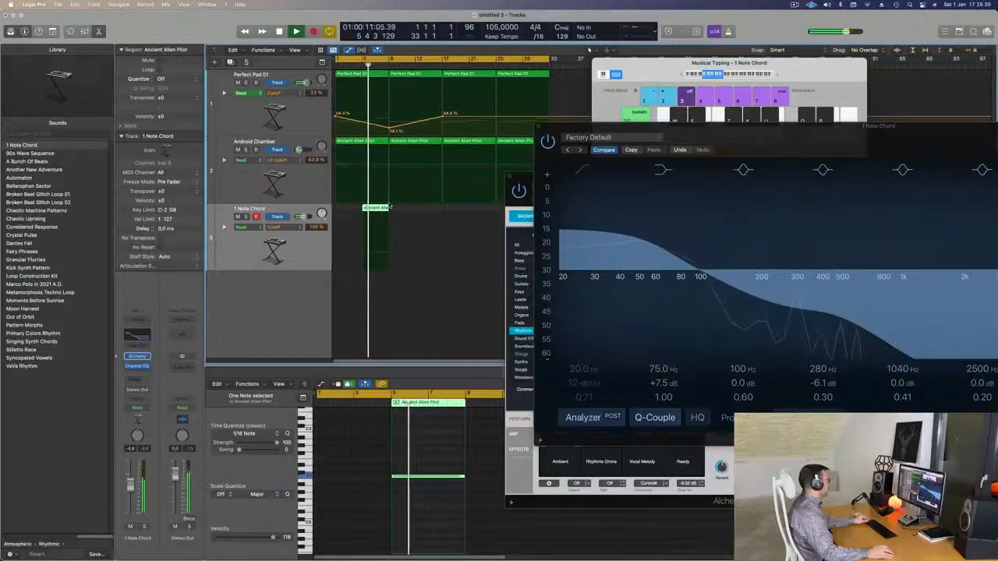
left_click_drag(380, 210, 402, 209)
key("super+Left")
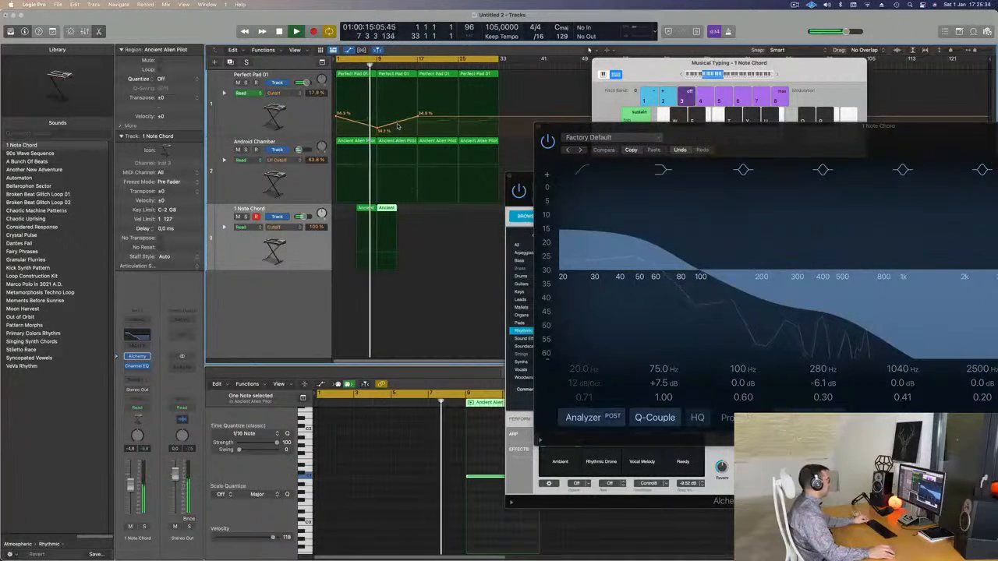
Add a Cutoff automation point at about 50.5% at bar 9 on Perfect Pad 01 and set the 14.1% low point just before it
left_click(379, 130)
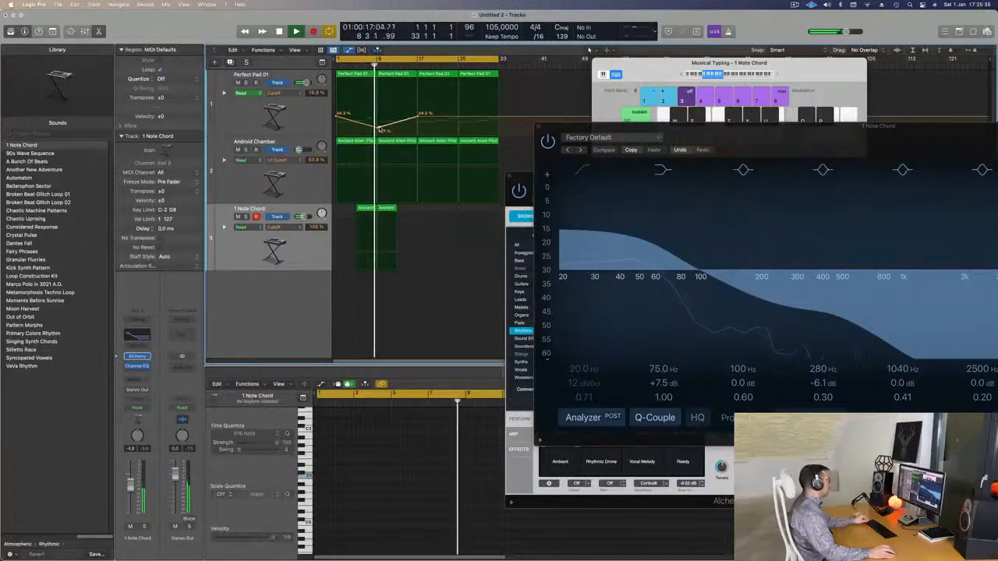
left_click_drag(380, 109, 378, 108)
key("Return")
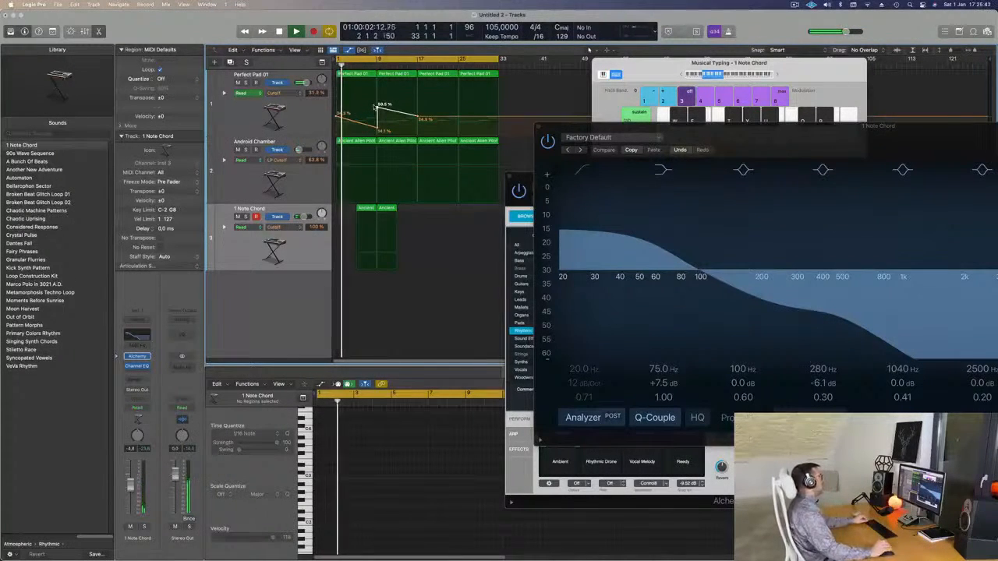
left_click_drag(759, 131, 413, 201)
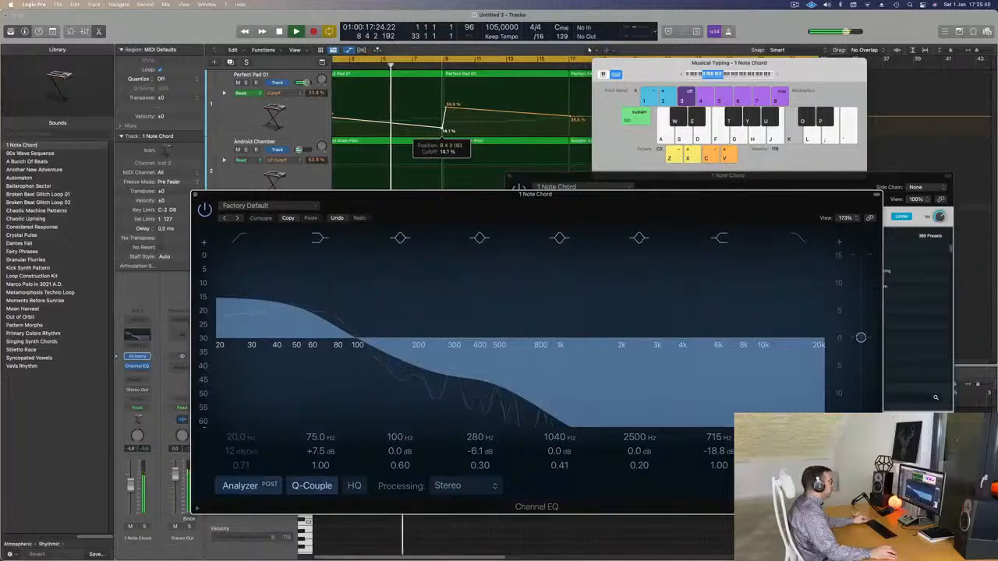
left_click_drag(445, 128, 441, 129)
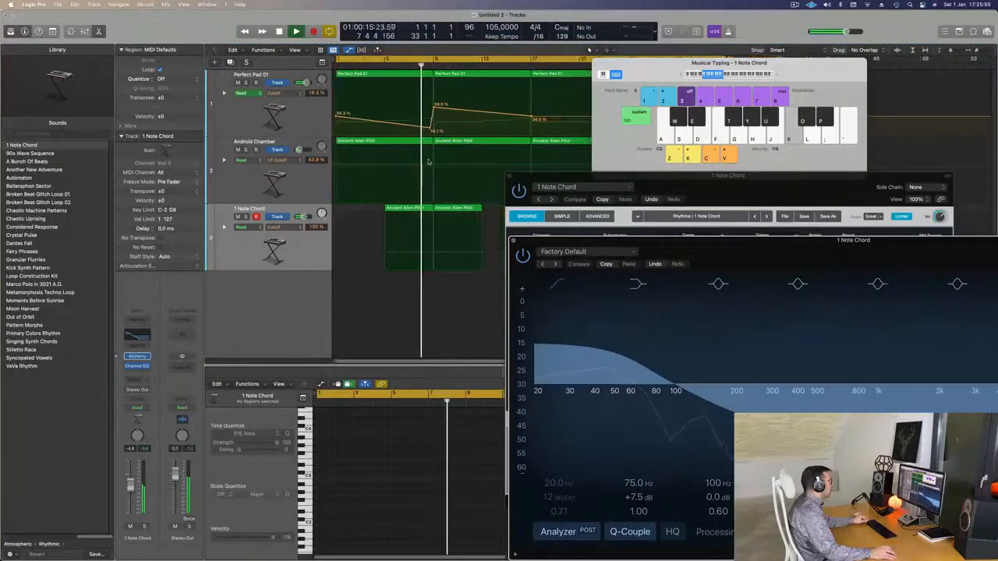
Play through bar 9 and restart from the beginning to check the Perfect Pad 01 cutoff jump
key("super+Left")
key("super+Left")
key("super+Left")
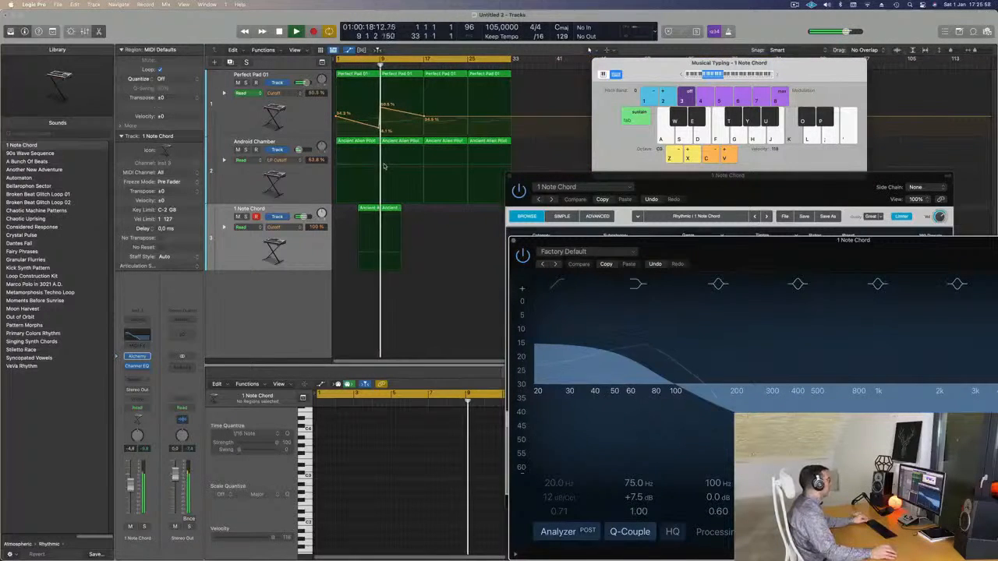
key("Return")
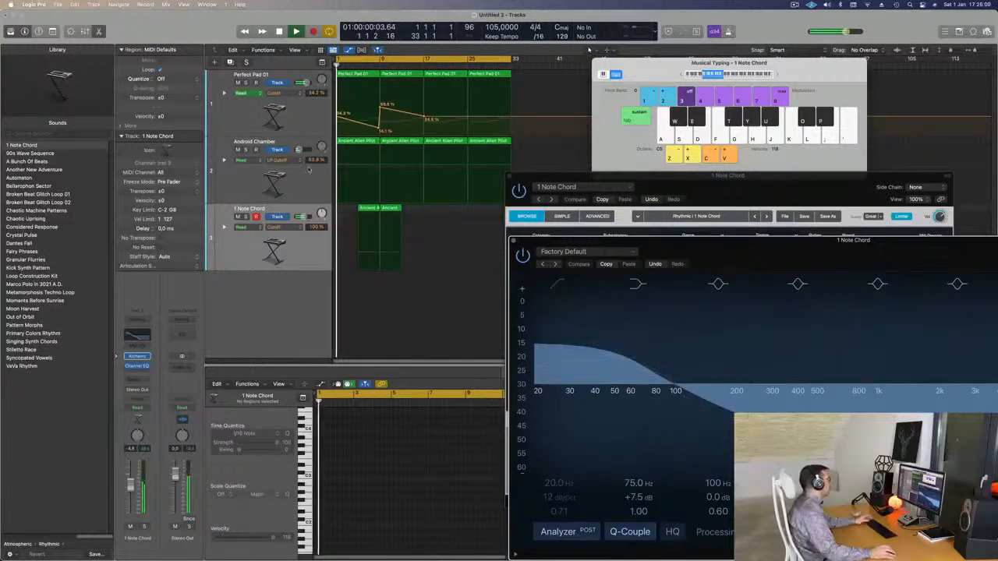
Add points around bars 5, 9 and 13 to the Android Chamber track's LP Cutoff automation
left_click(254, 160)
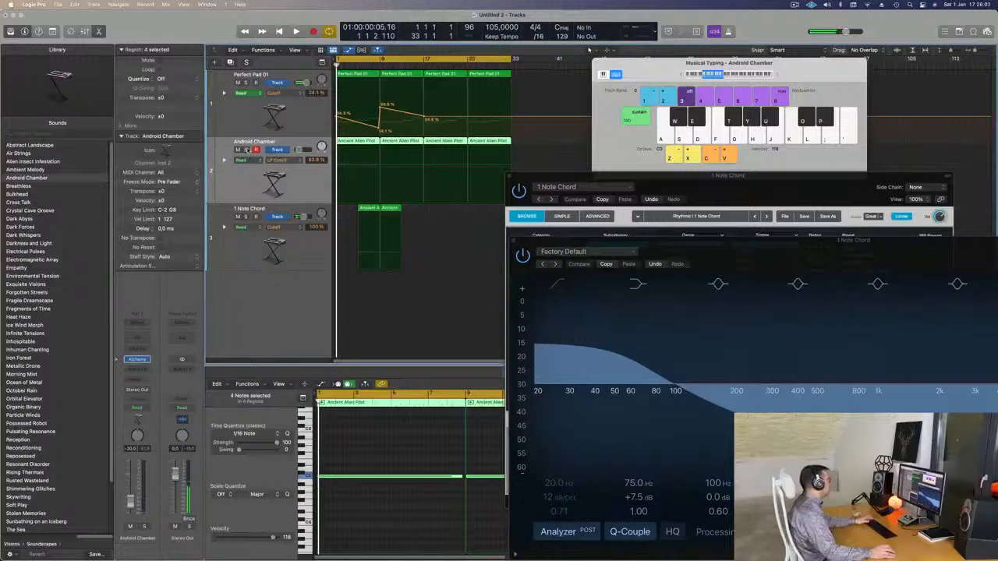
key("space")
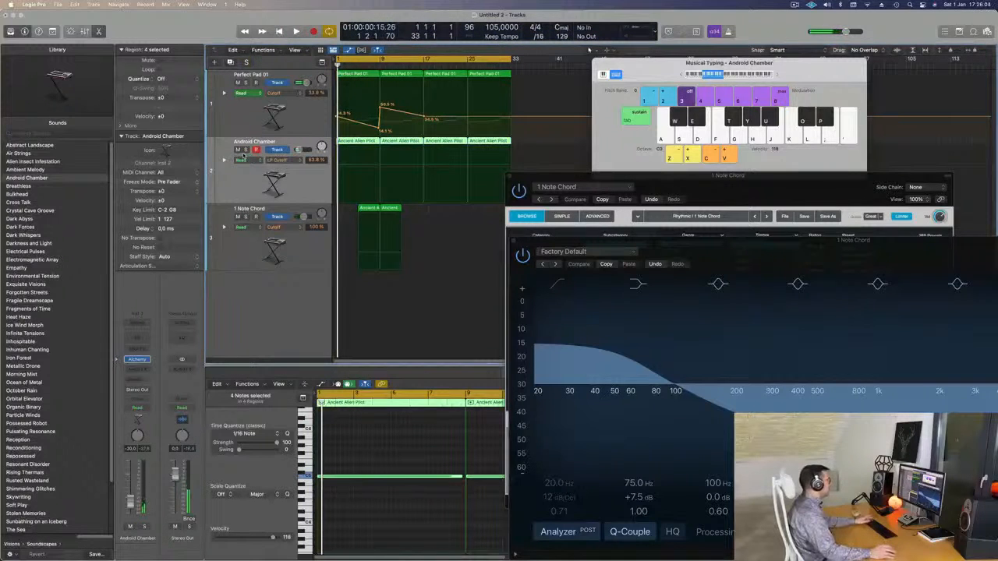
left_click(358, 168)
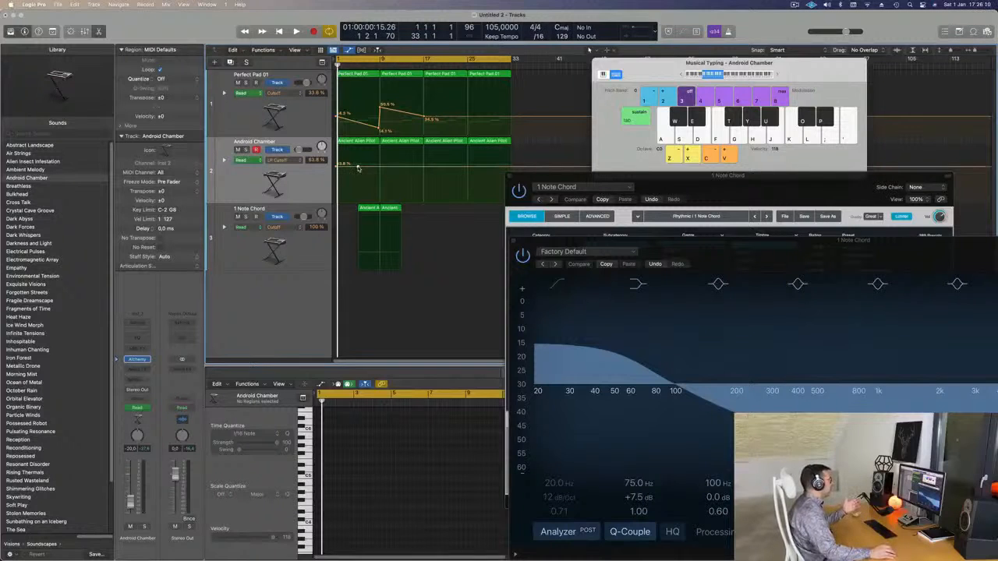
left_click(402, 167)
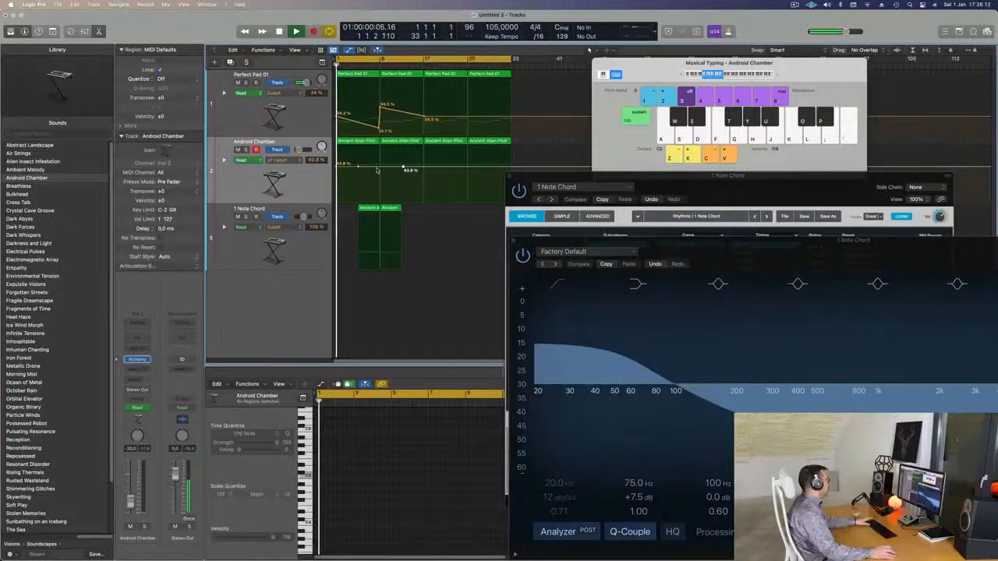
key("space")
Rename the Android Chamber track as Acufen
double_click(283, 142)
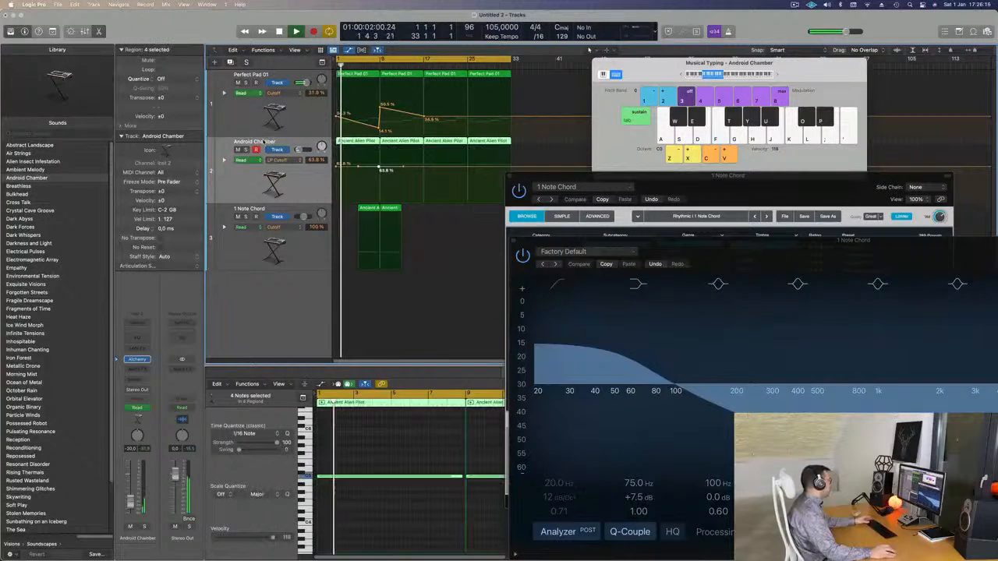
type("Acufen")
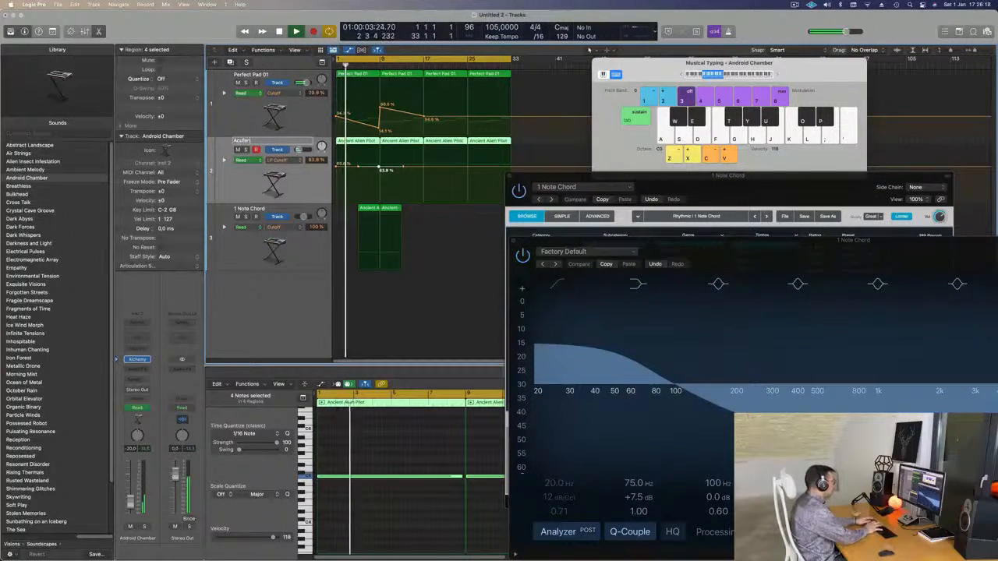
key("Return")
key("Return")
Shape Acufen's LP Cutoff automation into a dip that falls from bar 1 to 27.9% at bar 9 and rises back by bar 17
left_click_drag(379, 168, 379, 177)
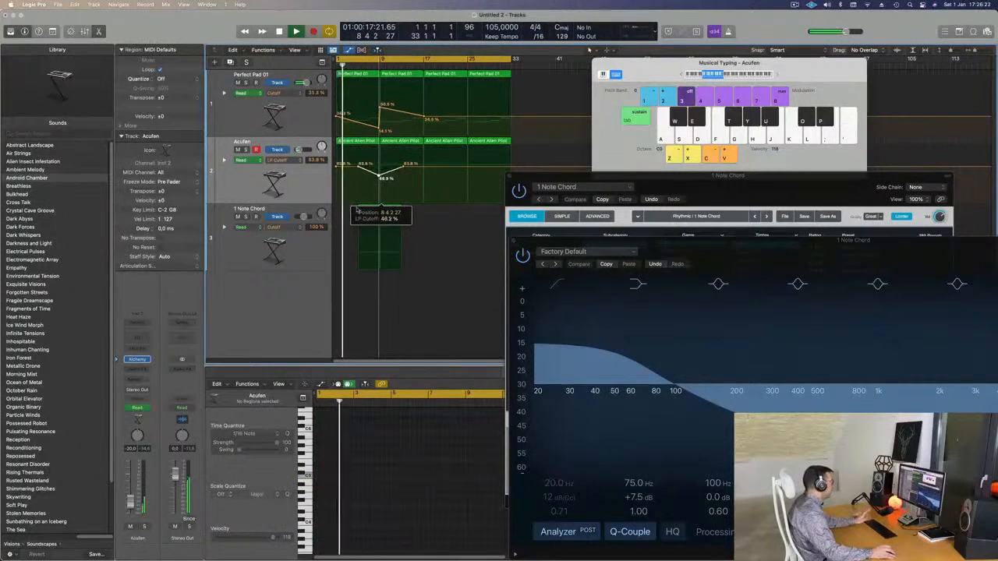
left_click(360, 165)
left_click_drag(380, 178, 334, 167)
key("Return")
left_click(298, 174)
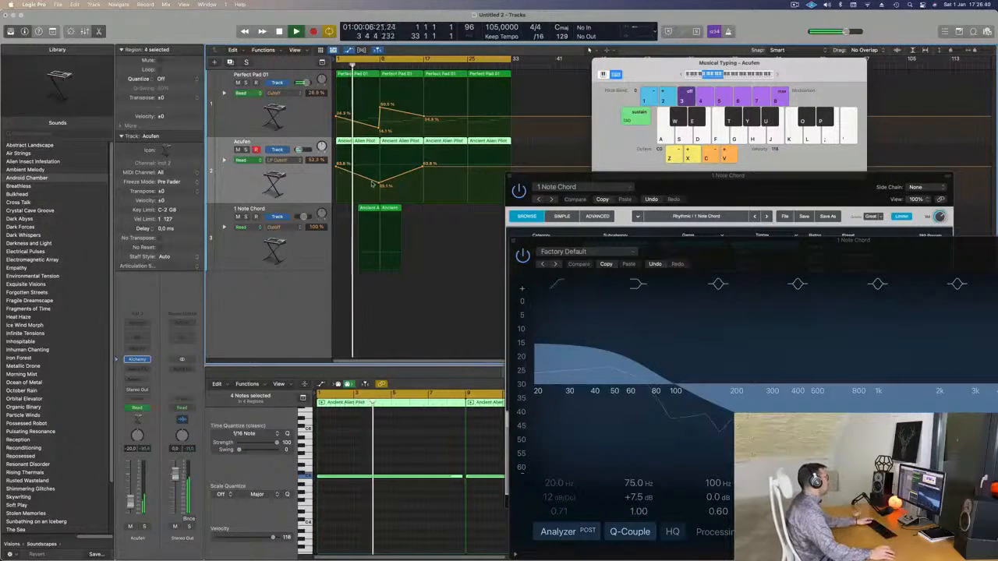
left_click_drag(379, 186, 380, 189)
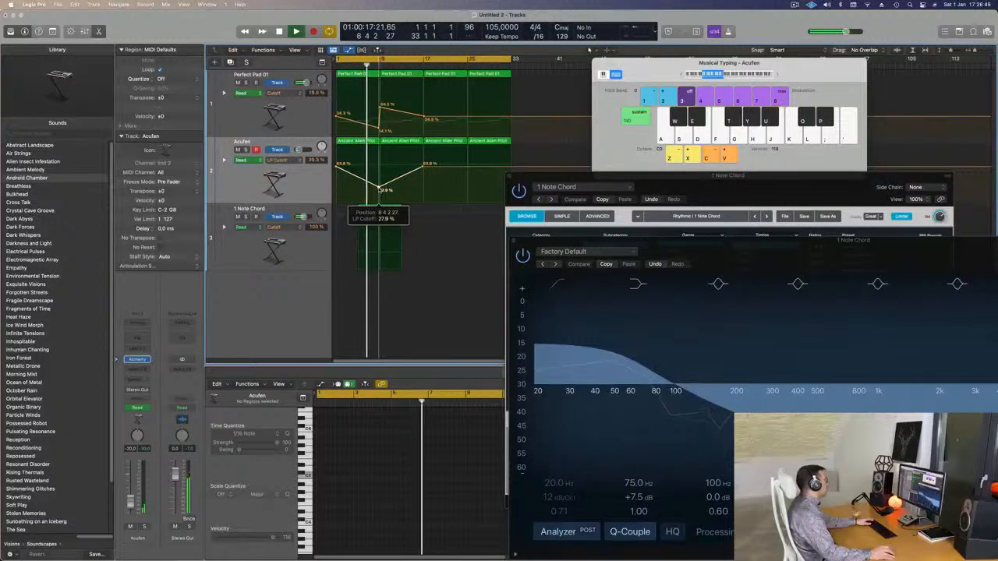
left_click_drag(379, 190, 379, 189)
Raise Perfect Pad 01's low Cutoff point before bar 9 to 18.6% and align the 50.5% point beside it
left_click_drag(379, 129, 379, 127)
scroll(373, 127, "up", 1)
scroll(373, 125, "up", 1)
scroll(375, 123, "up", 1)
left_click_drag(358, 125, 360, 126)
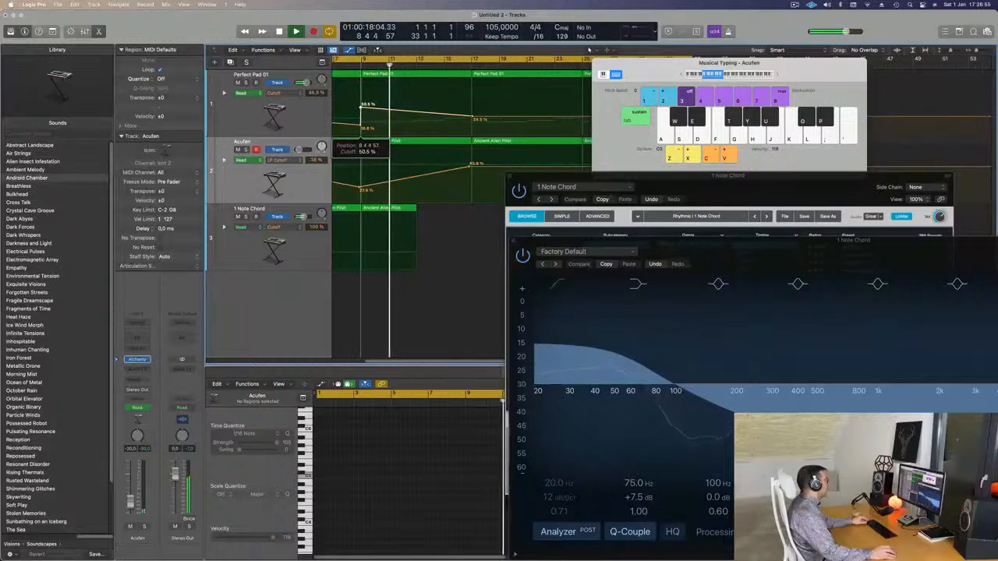
scroll(407, 164, "down", 1)
scroll(397, 167, "down", 2)
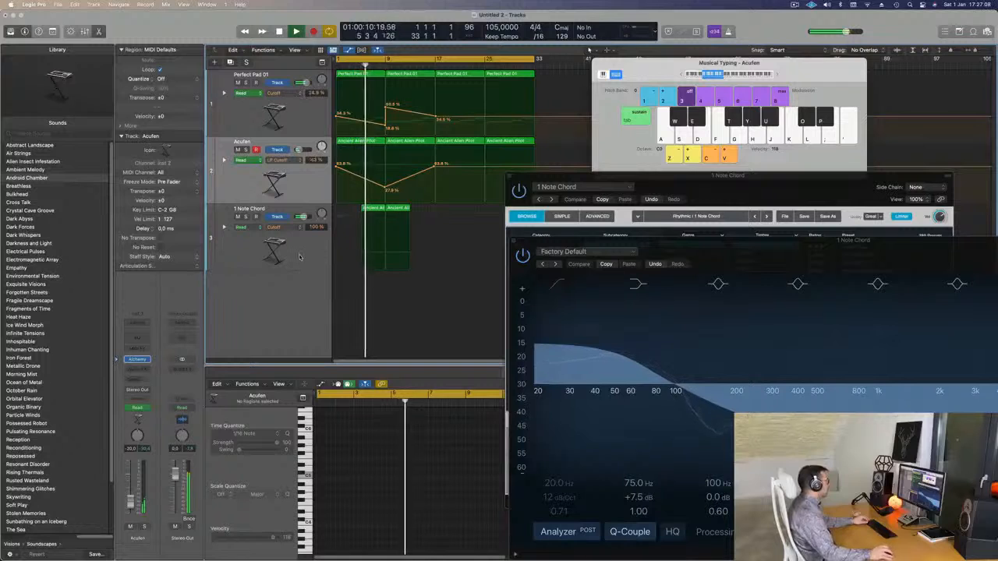
Duplicate the Acufen track with its instrument settings to make a second Acufen track above 1 Note Chord
left_click(251, 244)
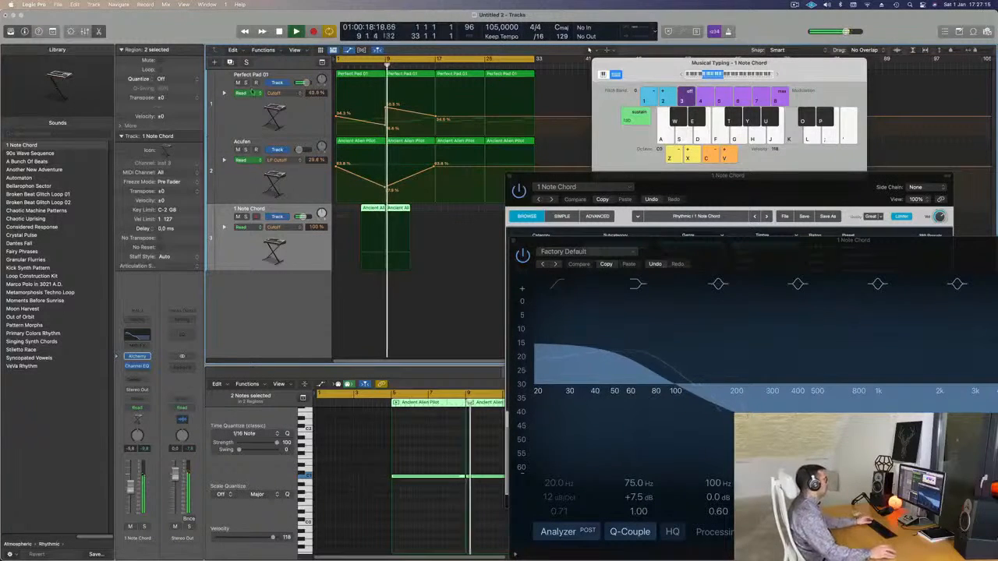
key("super+Right")
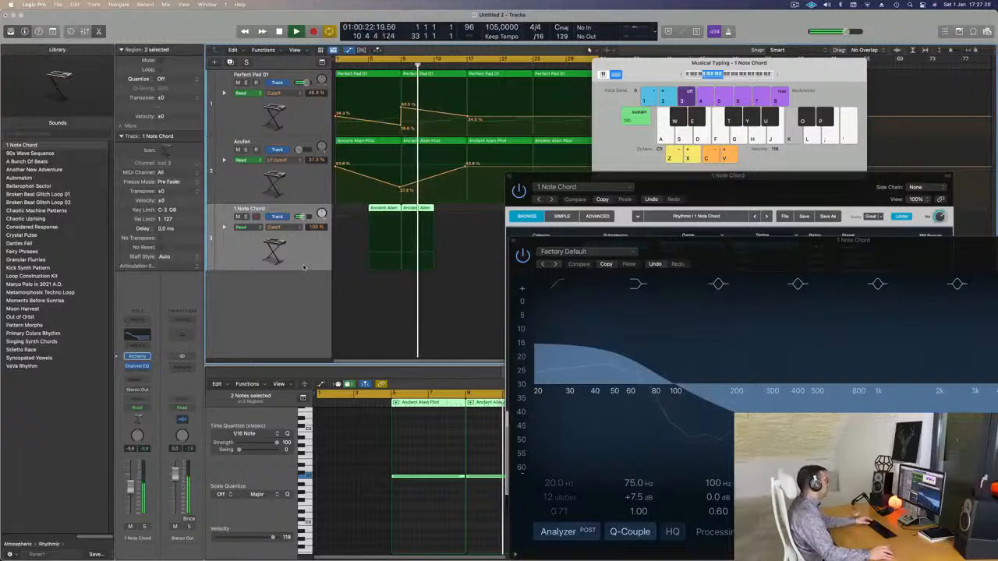
left_click(241, 183)
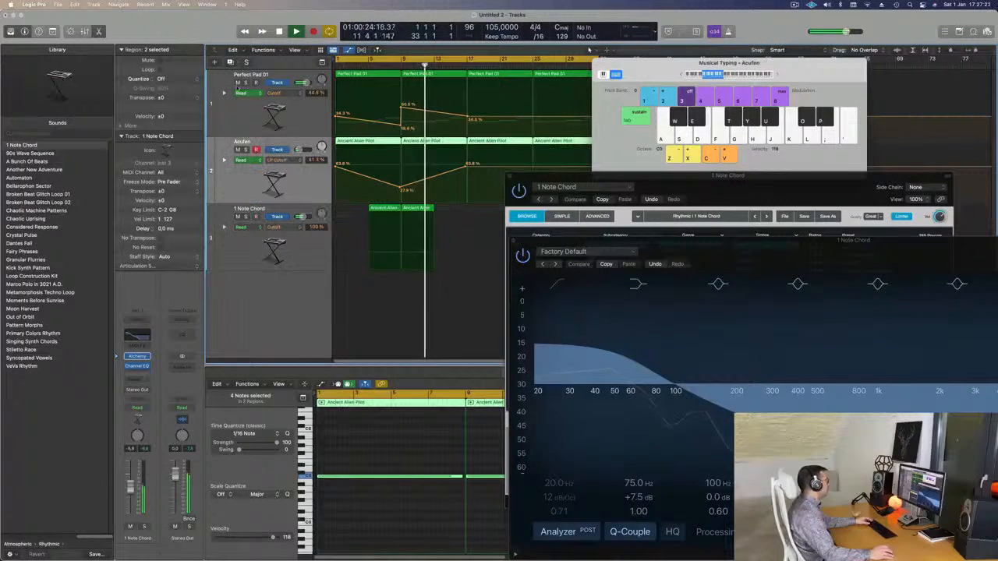
left_click(230, 62)
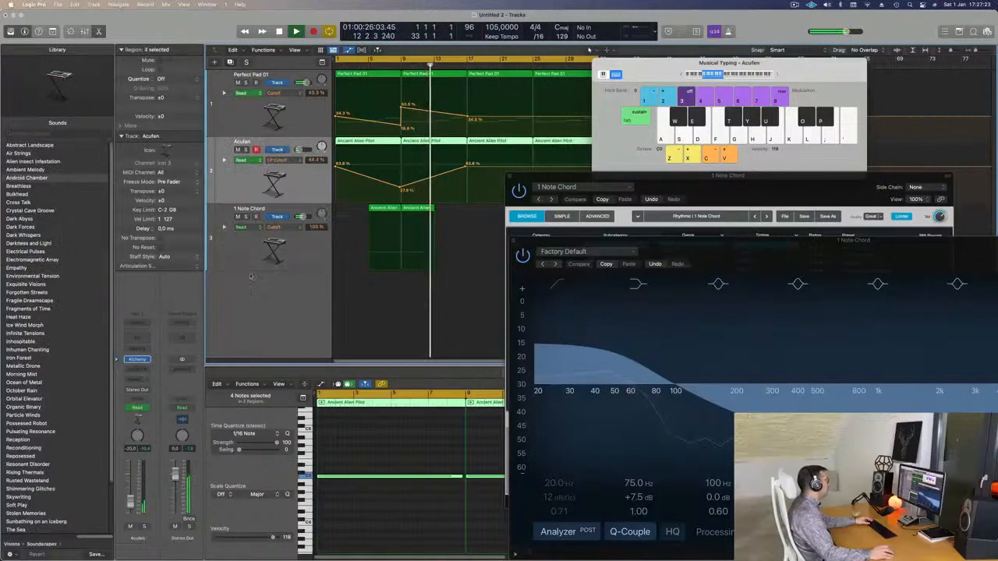
left_click(306, 184)
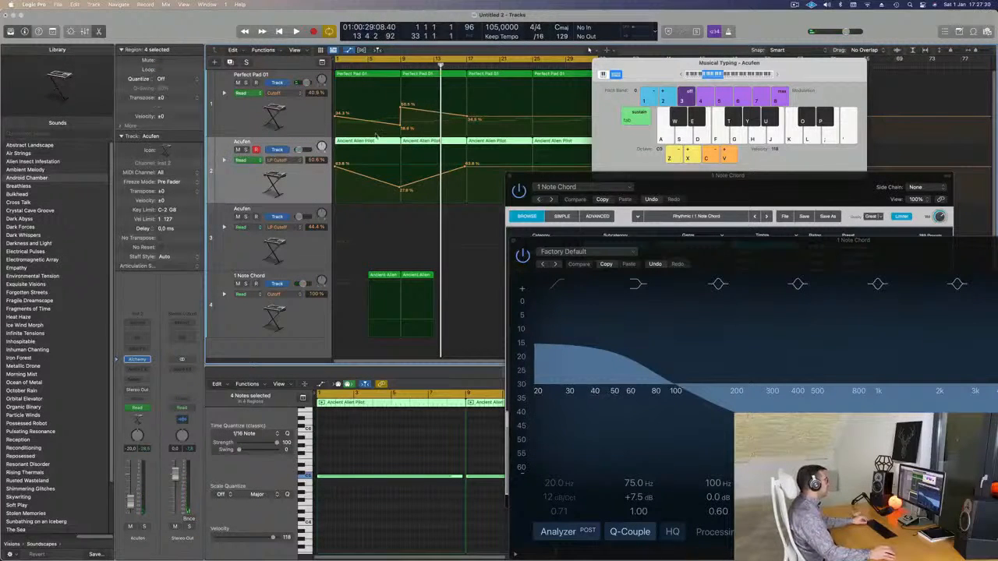
Copy the first Acufen region onto the duplicate track at bar 1 and delete all automation from the duplicate track
left_click(365, 142)
left_click_drag(366, 142, 354, 212)
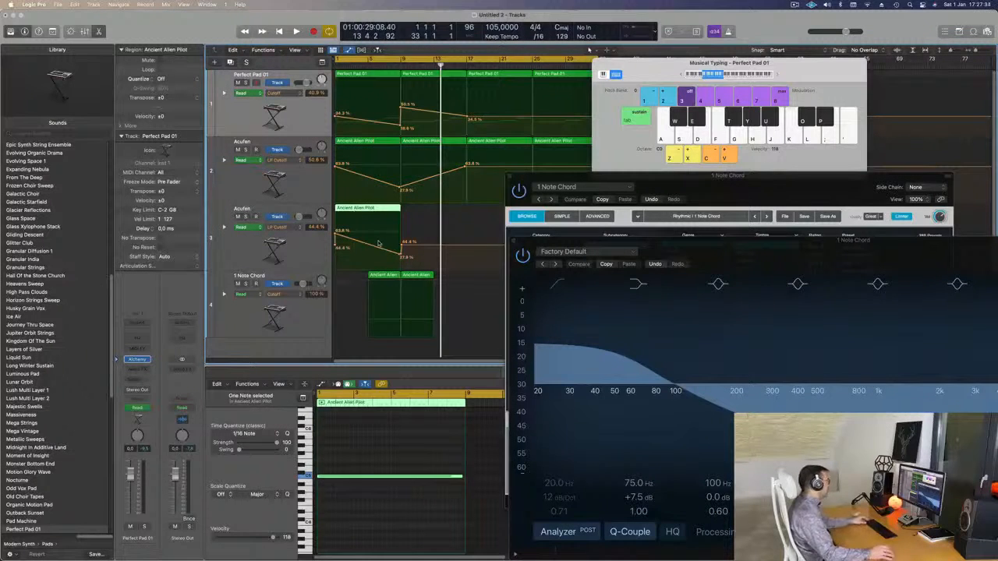
key("ctrl+super+BackSpace")
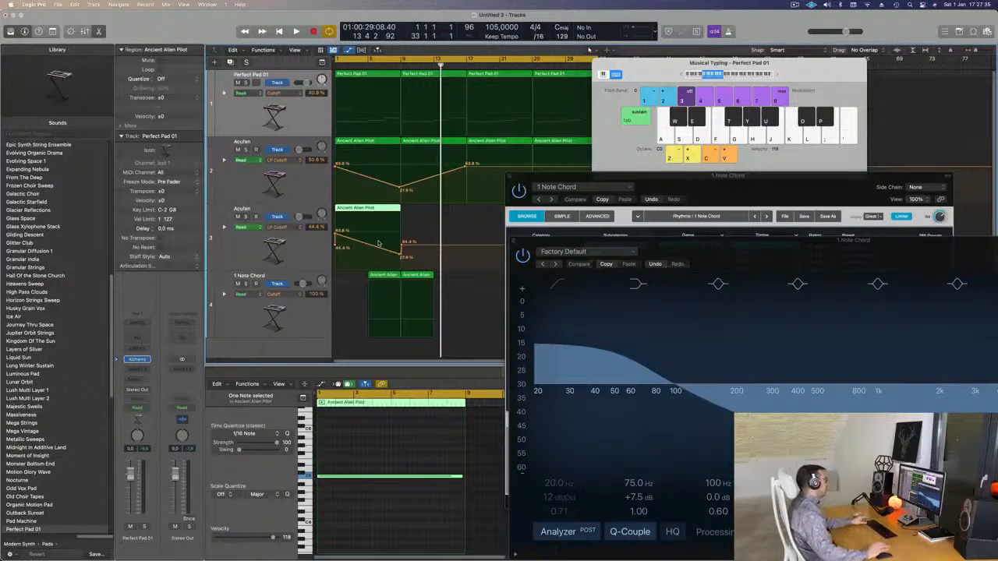
key("super+z")
left_click(304, 250)
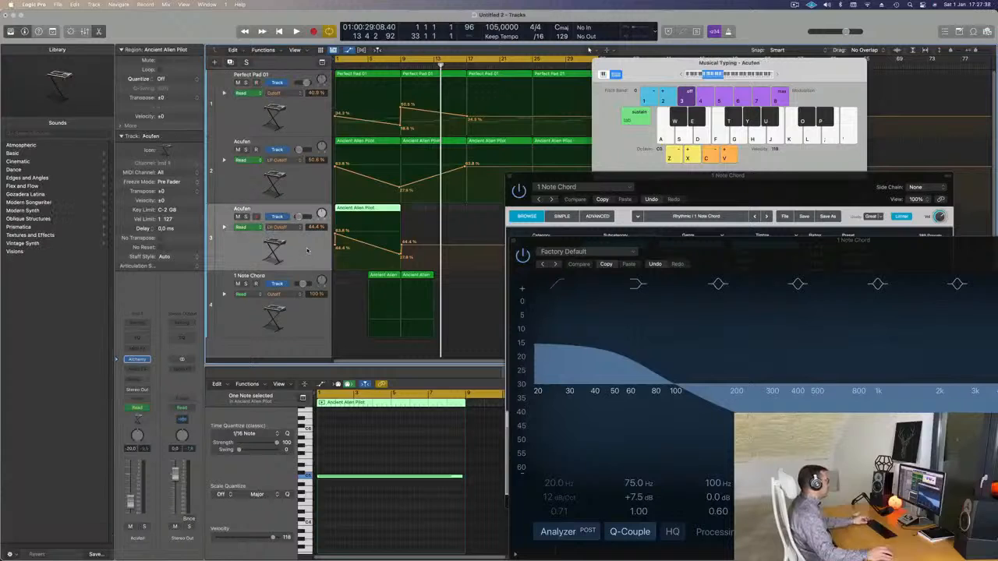
key("ctrl+super+BackSpace")
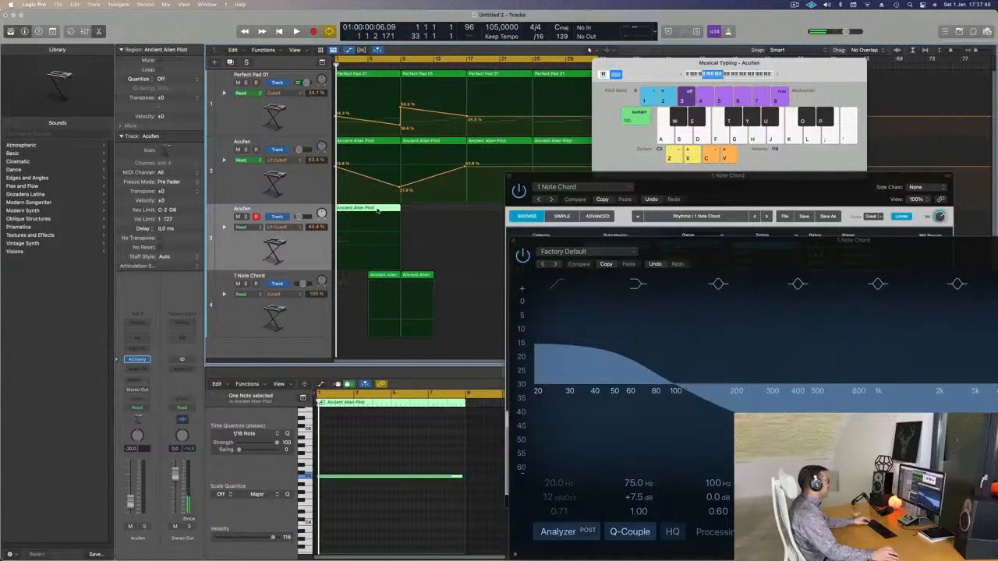
Move the duplicate Acufen region to bar 7, split it at bar 9 and delete the part after the split
left_click_drag(367, 209, 425, 213)
left_click(424, 213)
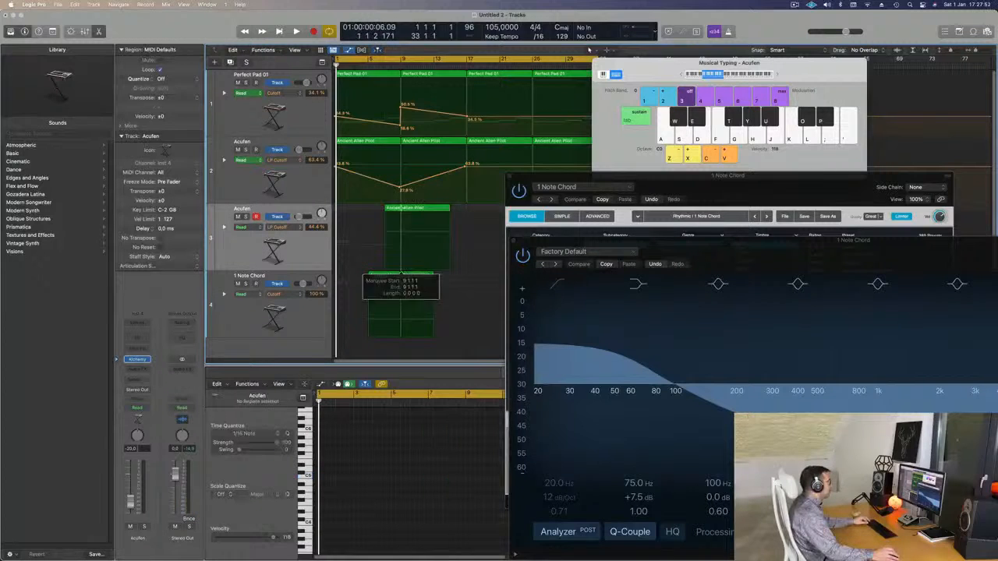
key("Return")
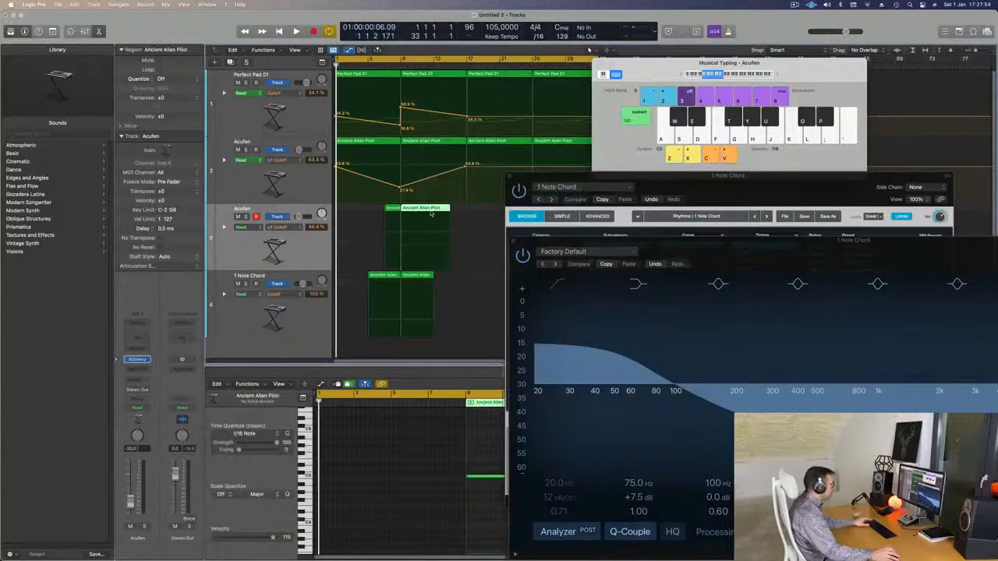
key("Delete")
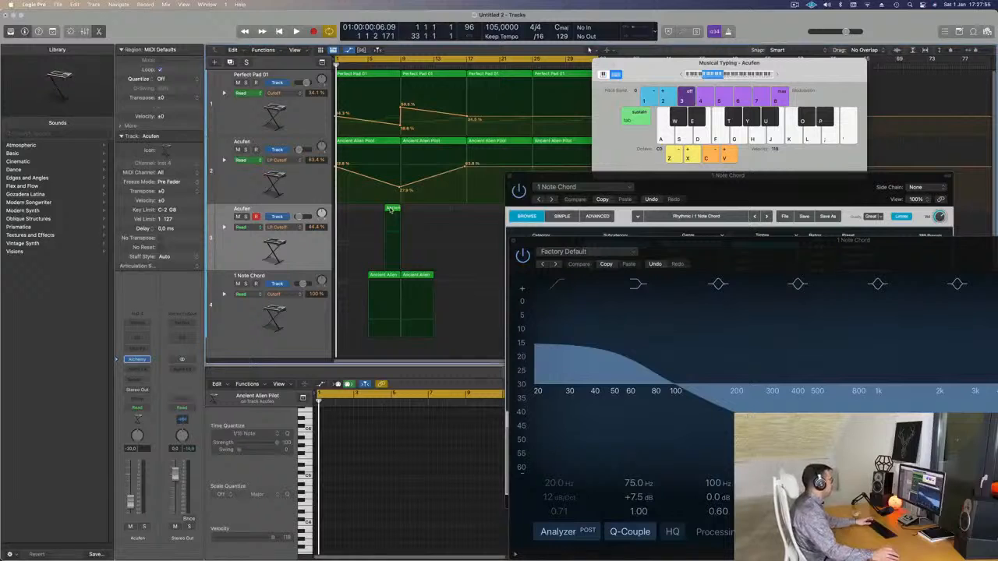
Move the remaining short Acufen region to bar 8 so that it spans the transition at bar 9
key("super+Right")
key("super+Right")
key("super+Right")
key("super+Right")
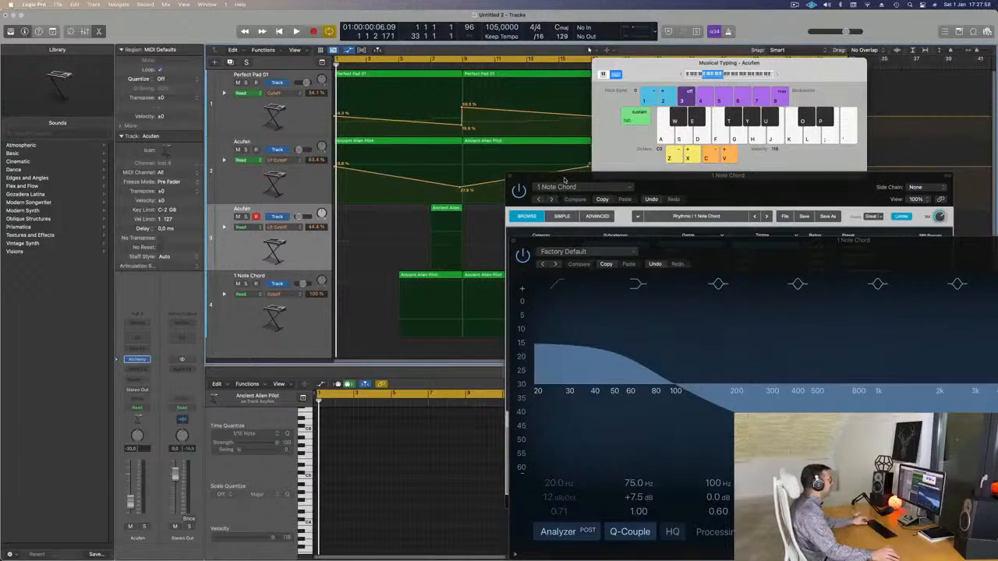
left_click_drag(443, 207, 460, 208)
key("super+Left")
Move the Alchemy window aside and play the arrangement from the beginning to check the short Acufen region
left_click_drag(592, 178, 639, 123)
key("space")
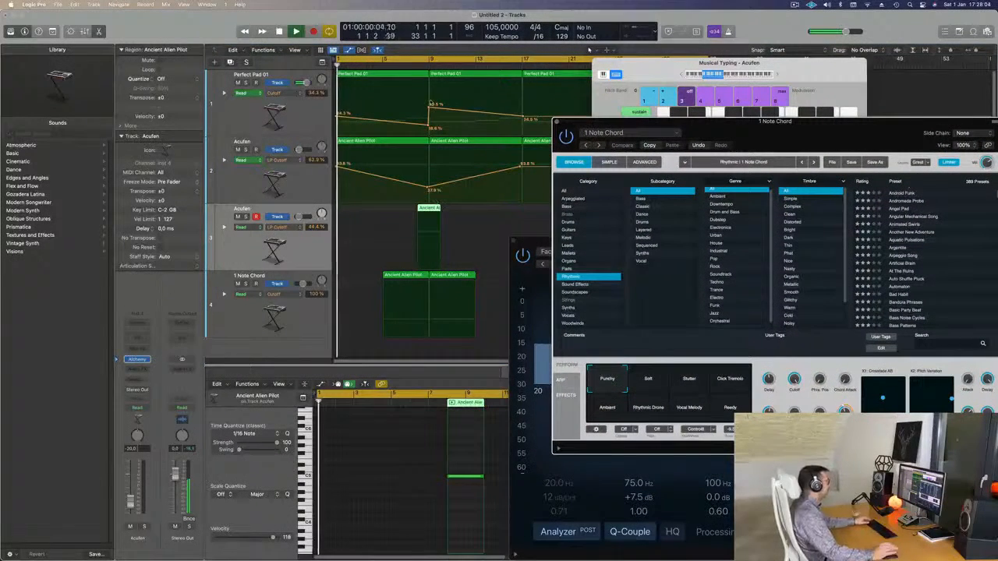
key("super+Left")
key("super+Left")
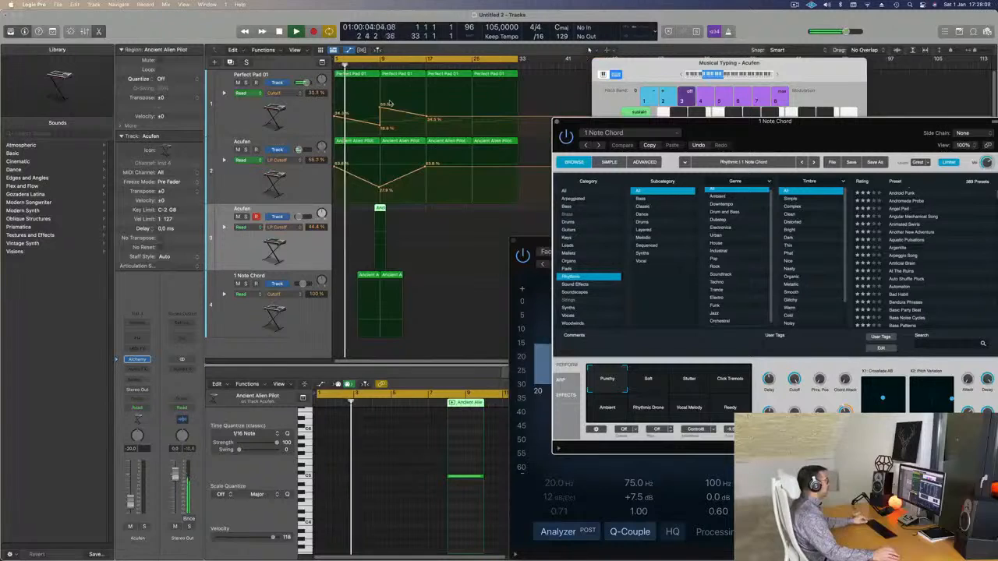
key("super+Right")
key("super+Left")
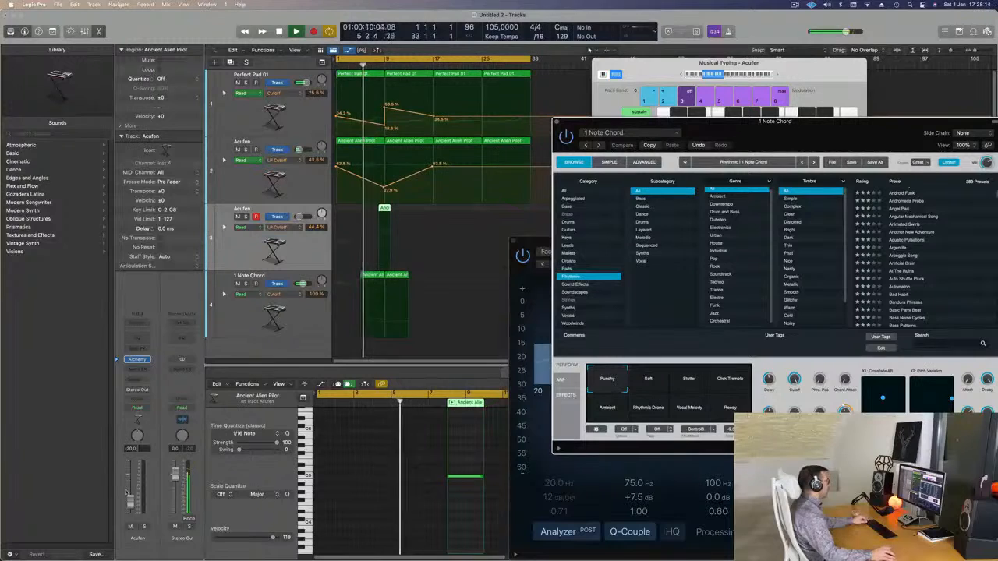
Select the 1 Note Chord track, close its equalizer window, zoom the arrangement in around bar 8 and stop playback
left_click(306, 314)
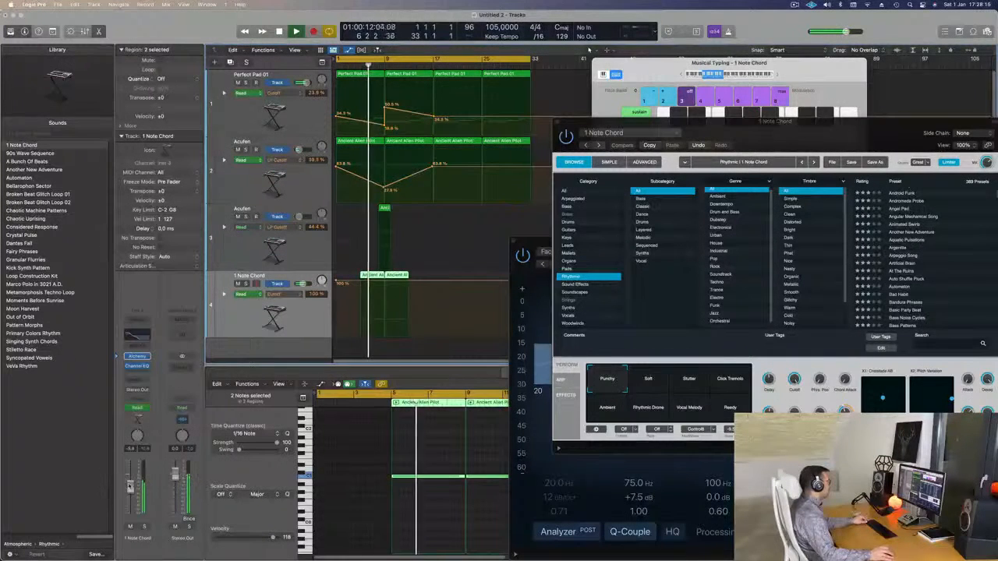
left_click(512, 241)
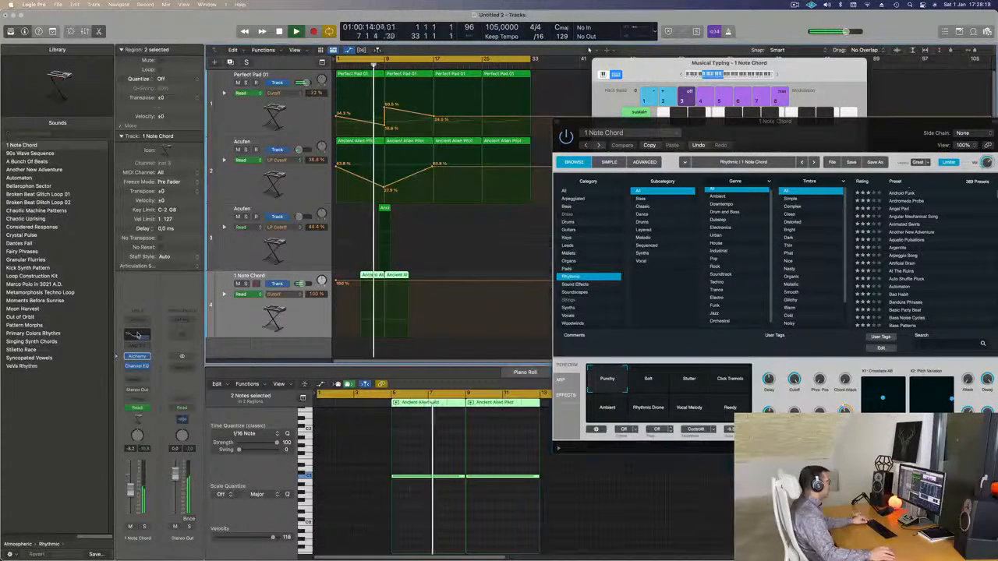
key("super+Right")
key("super+Right")
key("super+Right")
key("super+Right")
key("super+Right")
key("space")
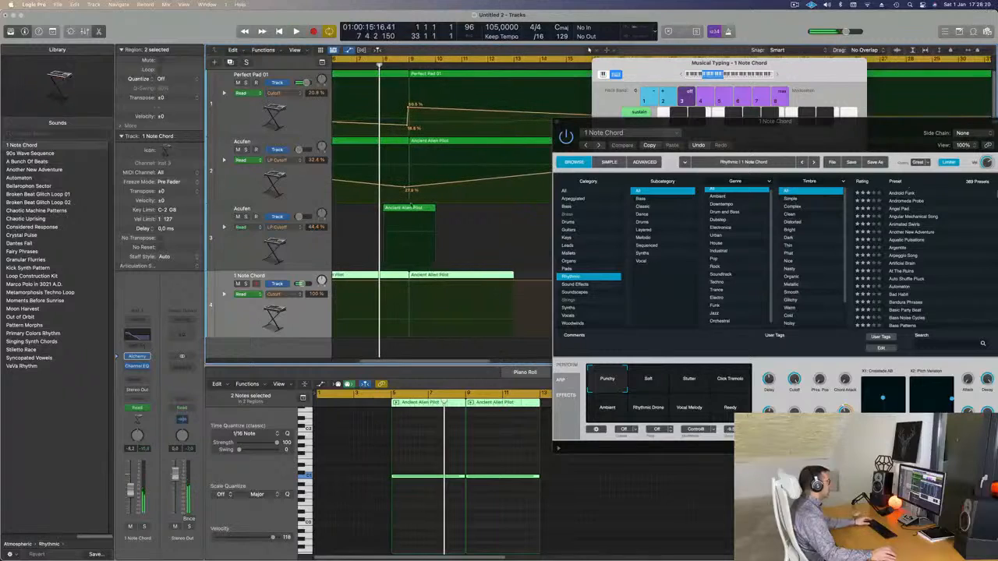
Open Alchemy on the duplicate Acufen track and load the Alpha Pad preset from the Strings category
left_click(307, 251)
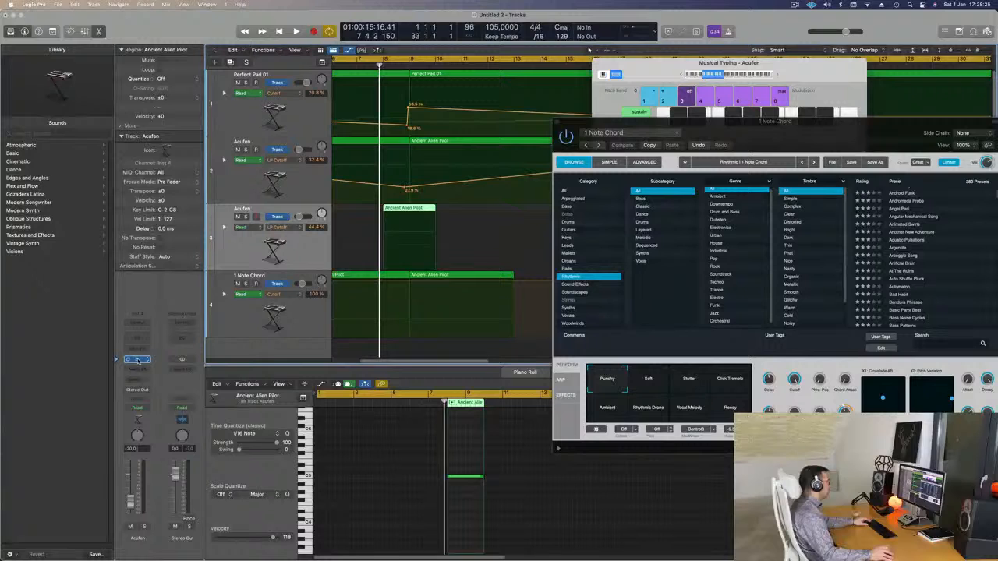
left_click(138, 360)
left_click_drag(599, 121, 564, 96)
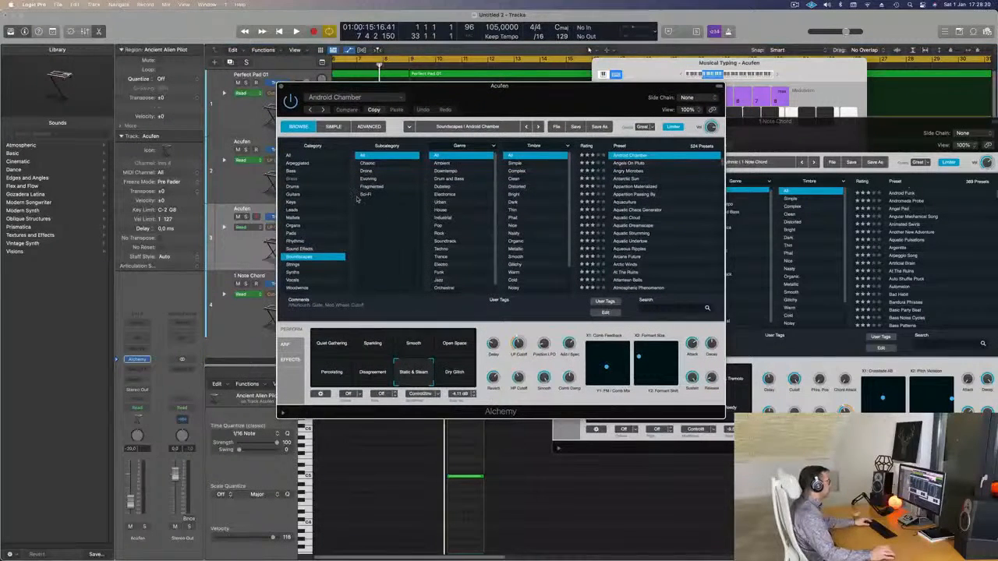
left_click(294, 265)
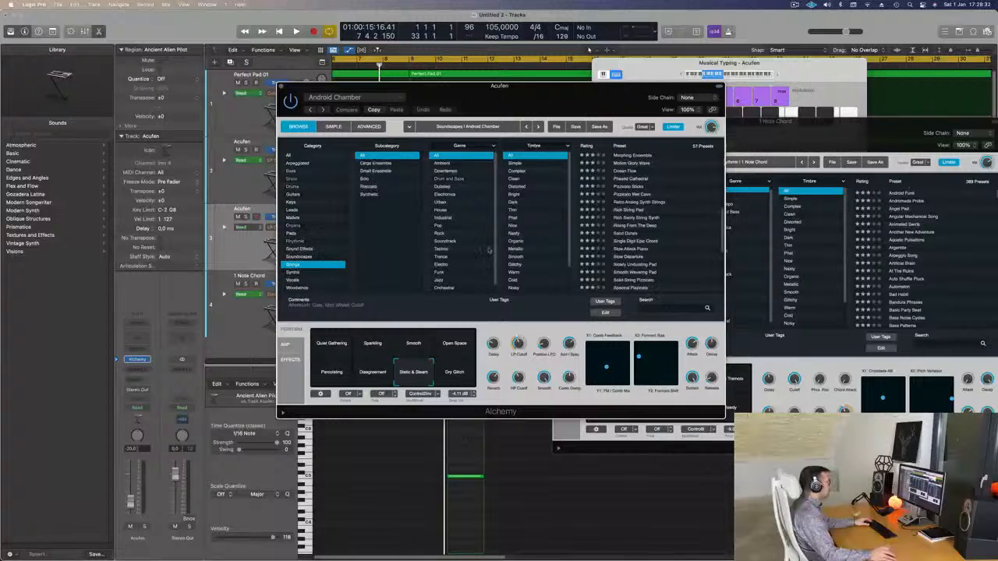
scroll(643, 195, "up", 10)
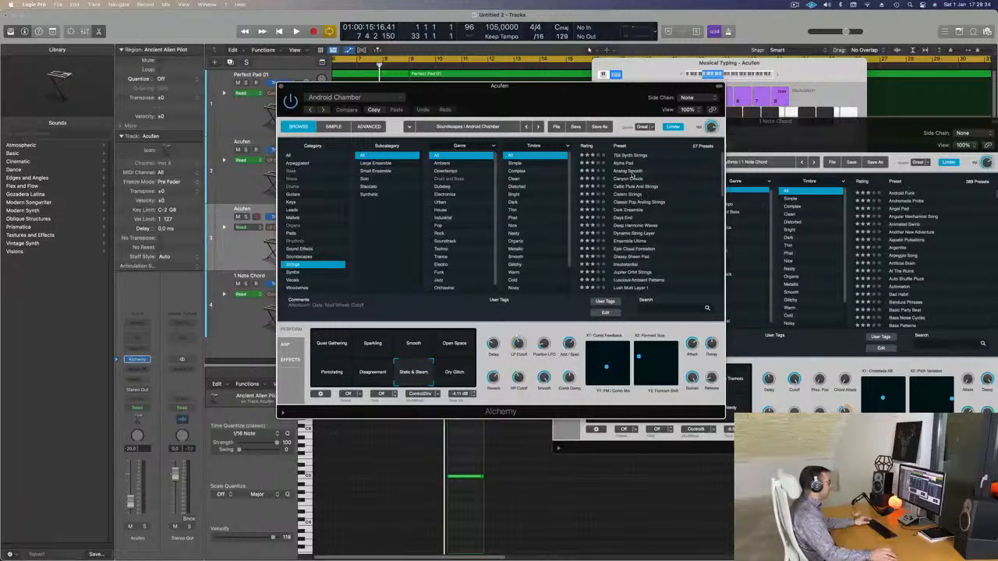
left_click(628, 163)
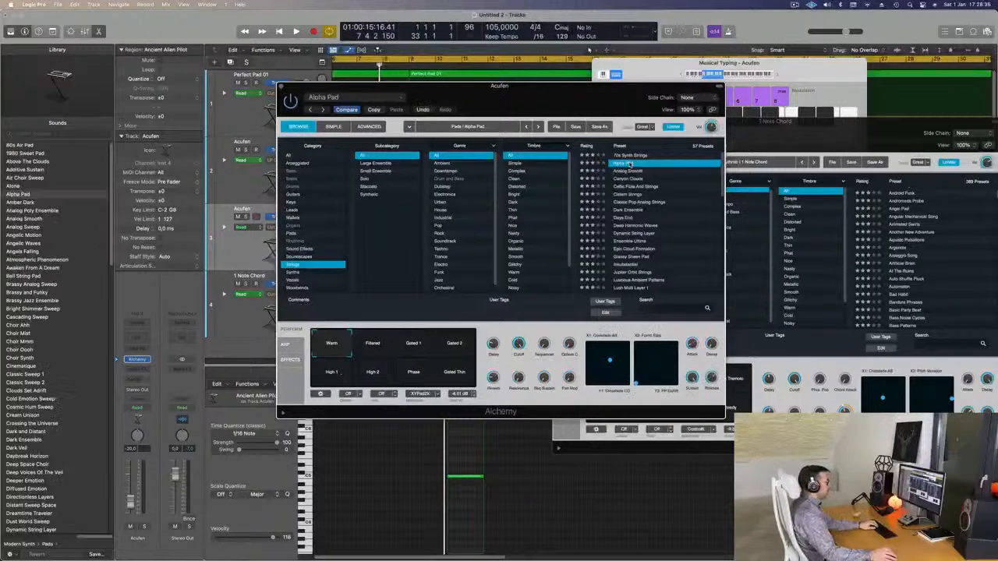
Raise the Musical Typing octave, audition a few Alpha Pad notes and move the floating windows off the channel strip
left_click(778, 74)
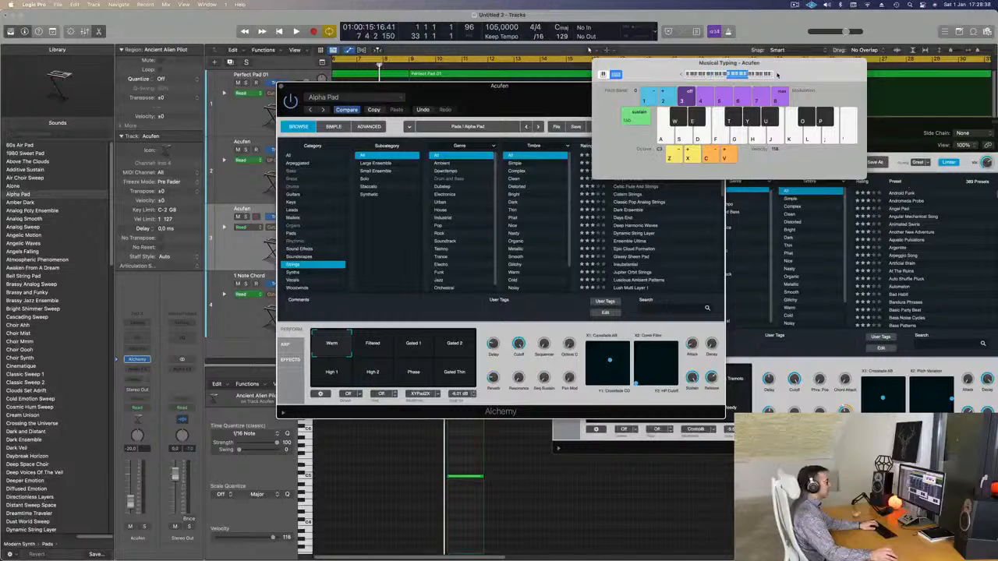
key("j")
key("k")
left_click_drag(794, 76, 849, 72)
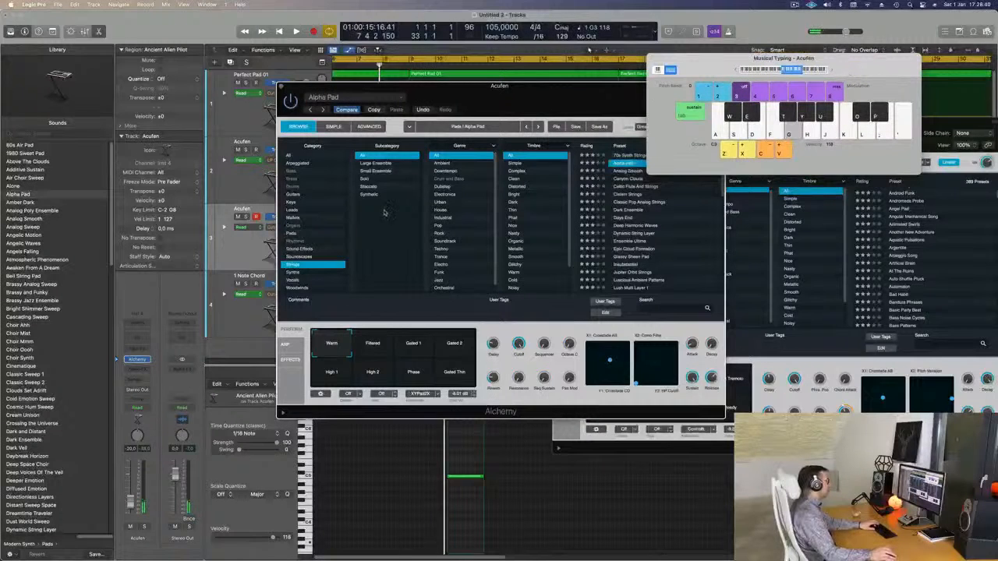
left_click_drag(468, 101, 643, 120)
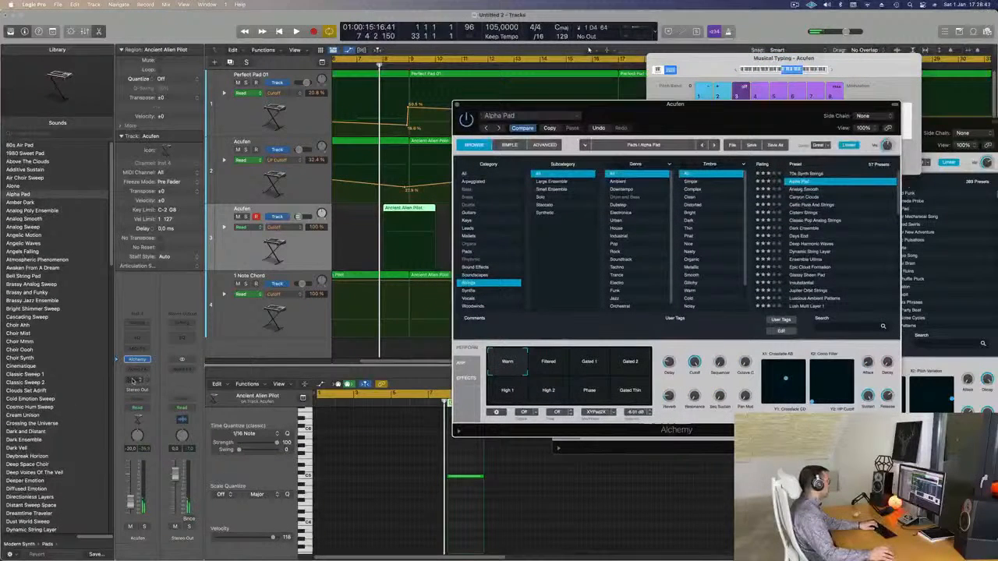
Add a Bus 1 send to the duplicate Acufen track and insert a SilverVerb reverb on the Aux 1 channel
left_click(133, 379)
mouse_move(146, 393)
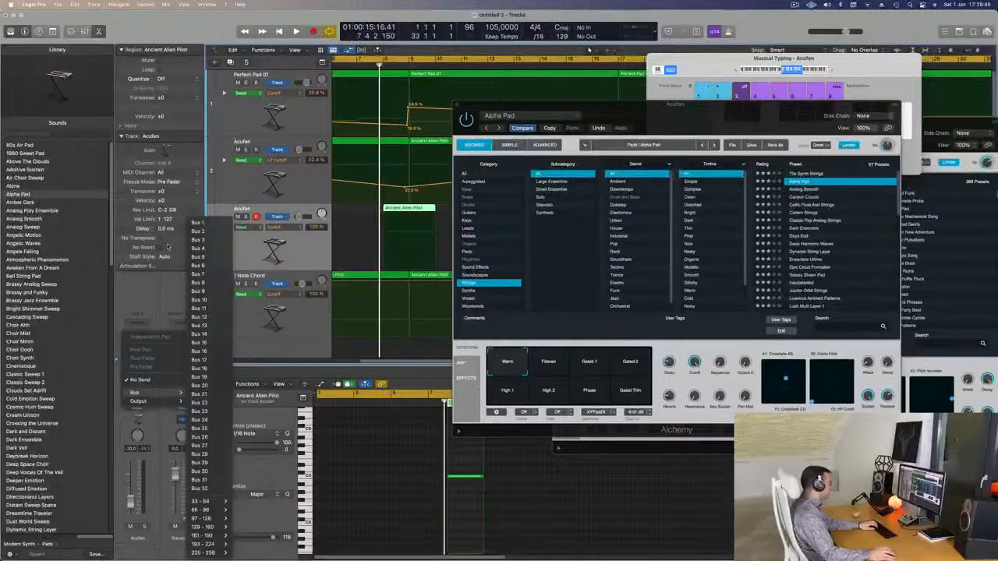
left_click(198, 223)
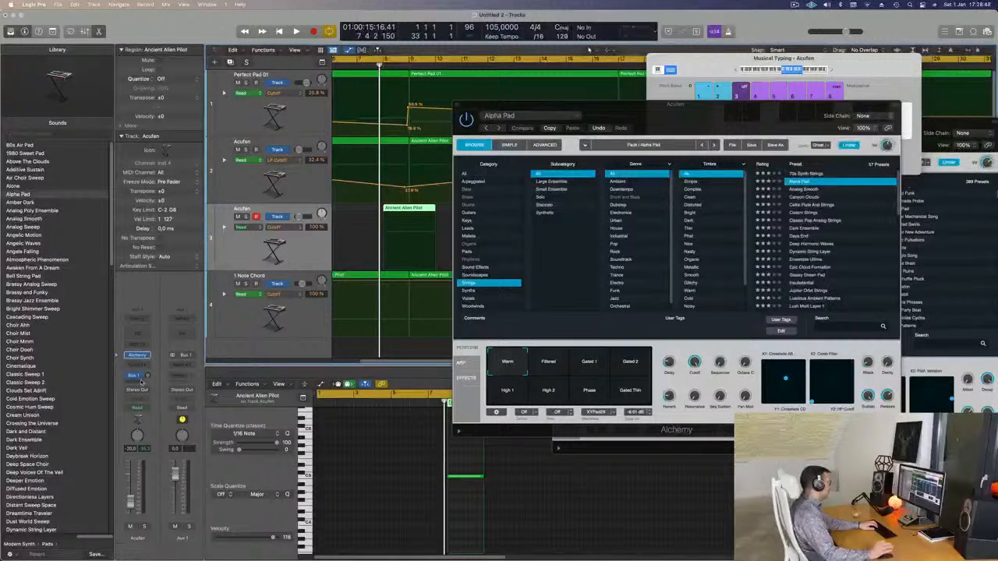
left_click(182, 366)
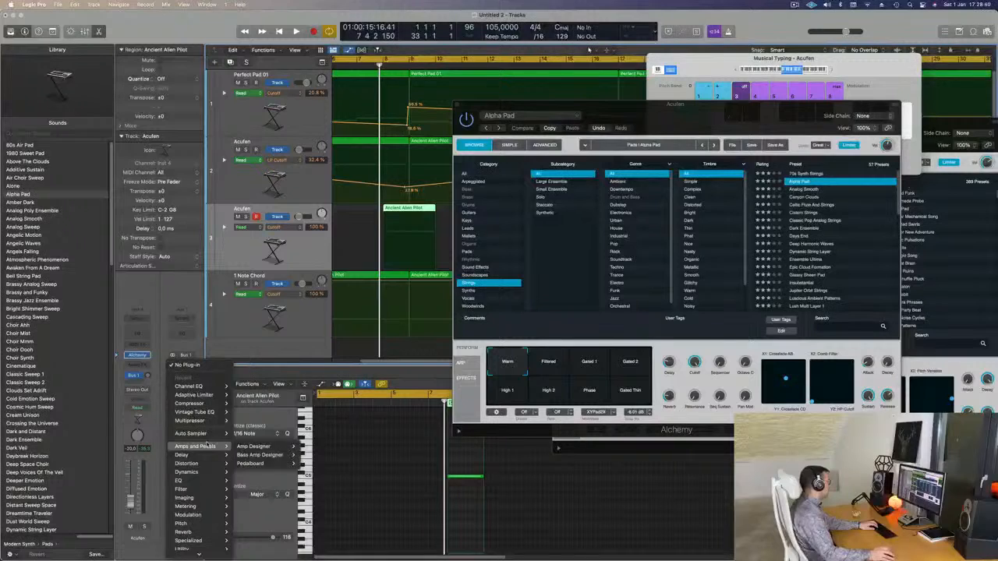
mouse_move(195, 532)
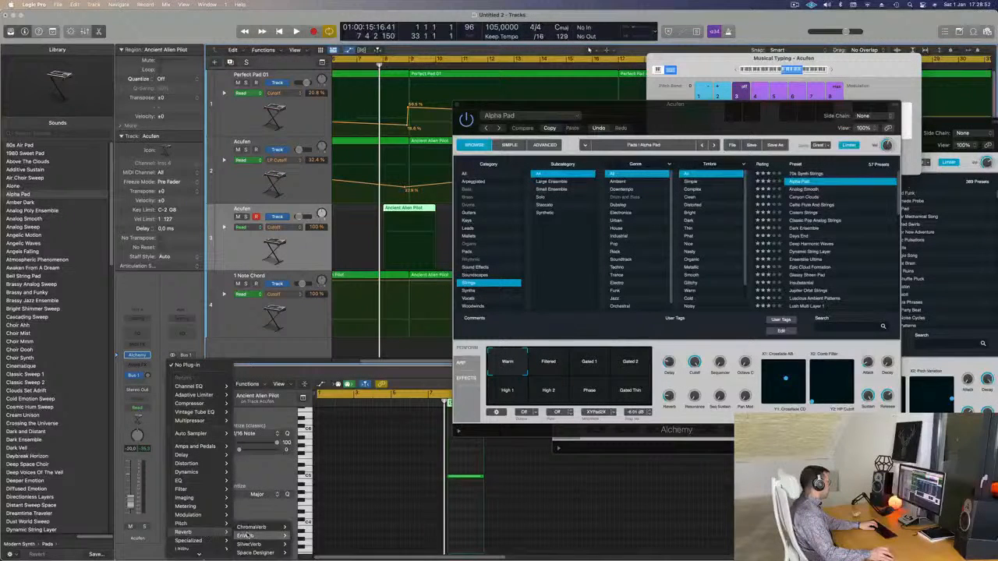
left_click(304, 544)
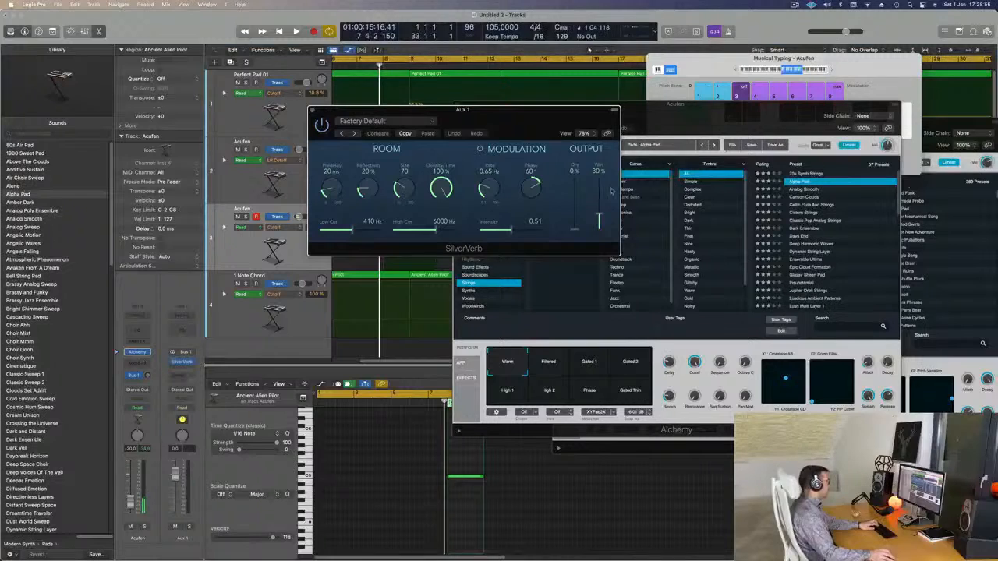
Load the saved grandiose setting in SilverVerb and raise the duplicate Acufen track's Bus 1 send level
left_click(386, 121)
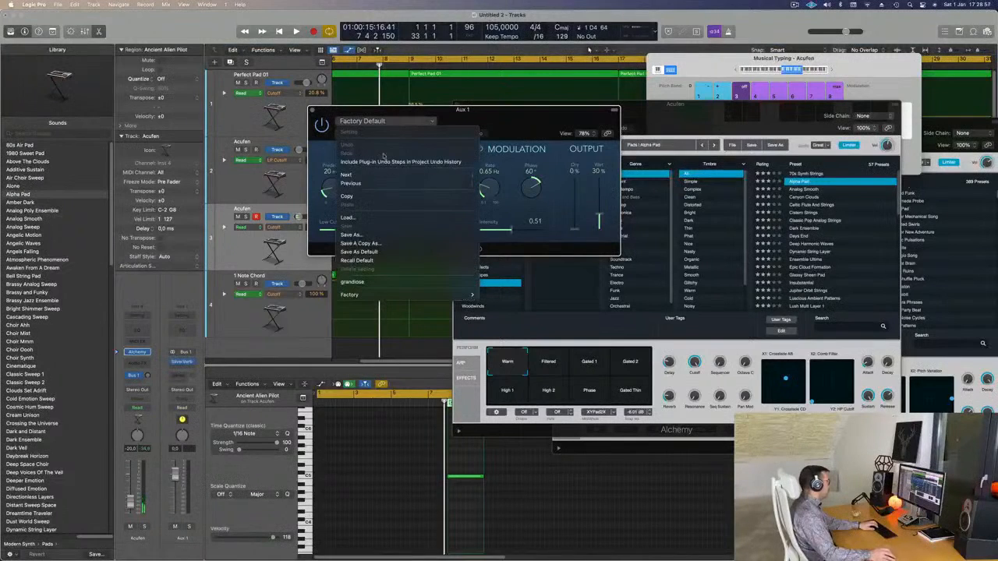
left_click(352, 282)
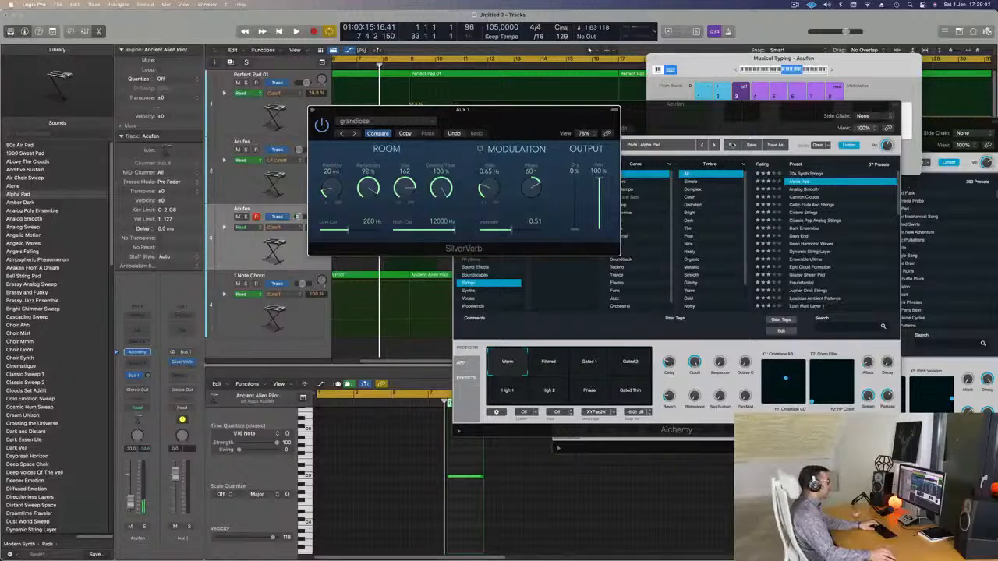
left_click_drag(154, 344, 150, 391)
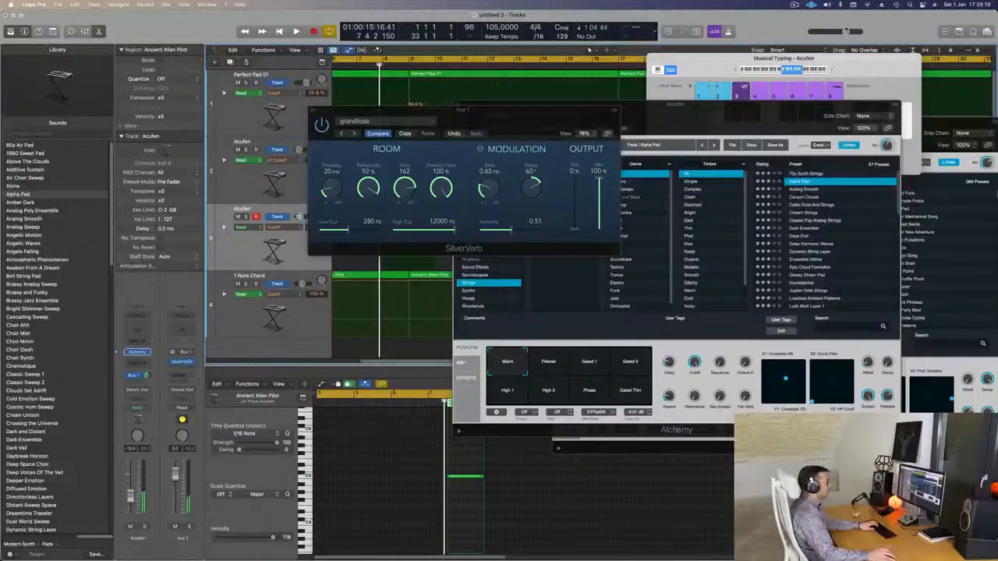
Rearrange the plug-in windows, filter Alchemy's Strings presets by the Nasty timbre and load Middle Eastern Dreams
left_click_drag(449, 121, 953, 240)
left_click_drag(608, 114, 461, 130)
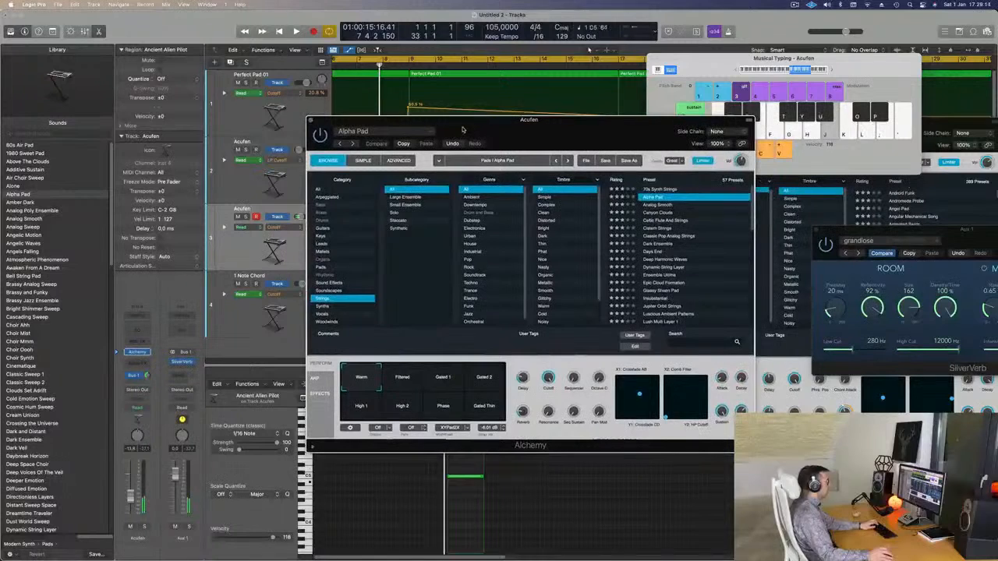
scroll(686, 243, "down", 2)
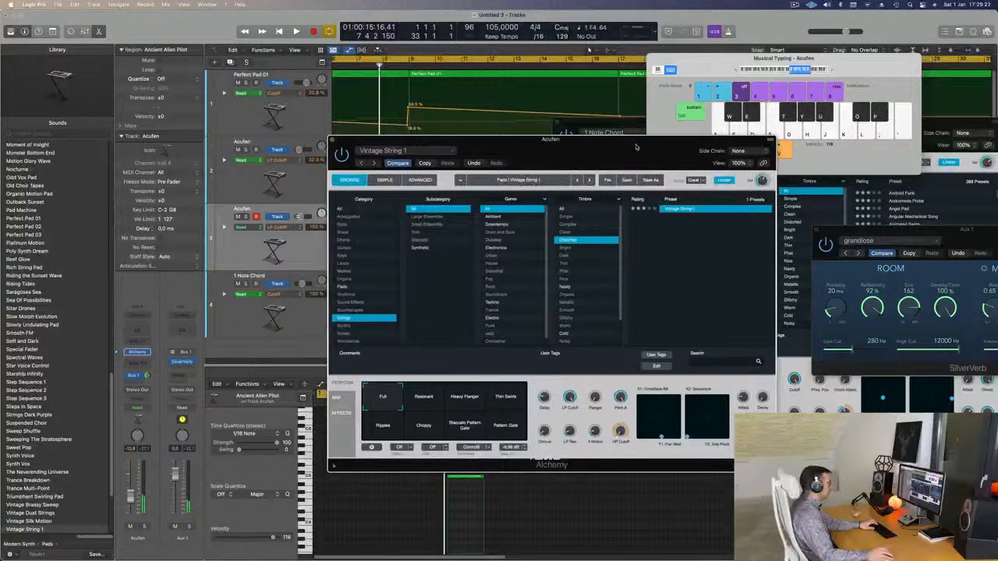
left_click(564, 287)
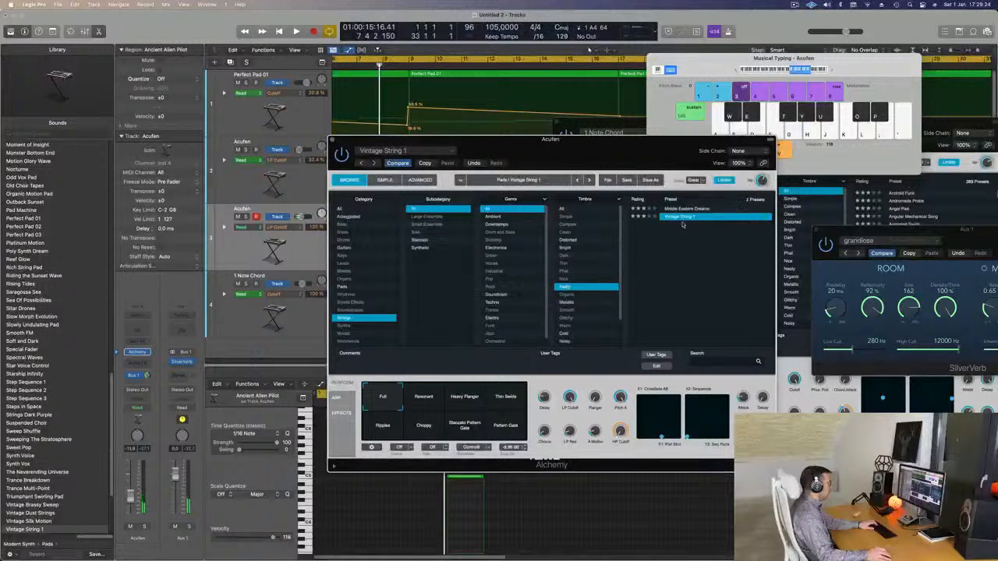
left_click(687, 209)
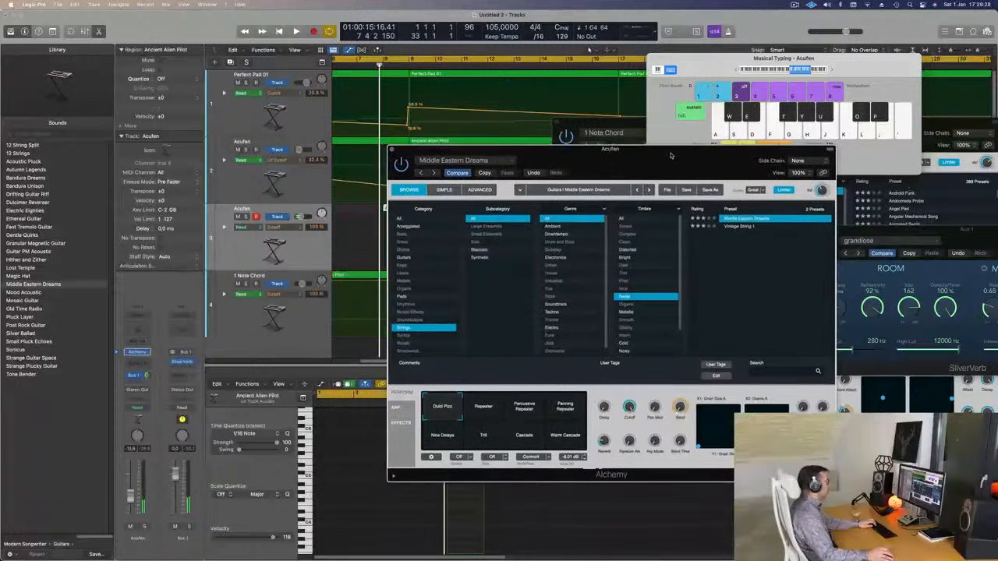
Play the arrangement from the beginning and audition Middle Eastern Dreams notes over it with Musical Typing at octave C5
key("space")
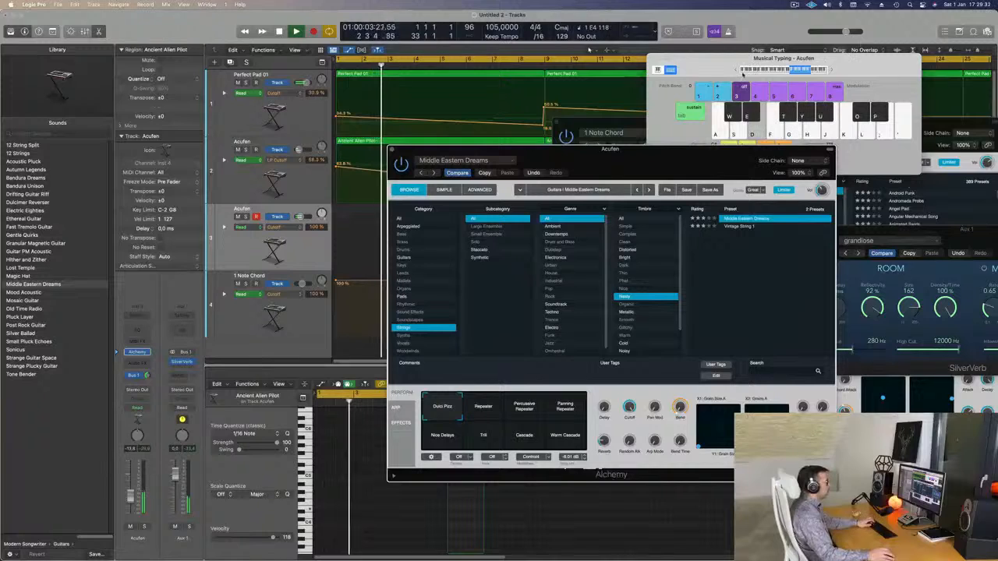
left_click(736, 70)
left_click(831, 70)
left_click(830, 70)
key("d")
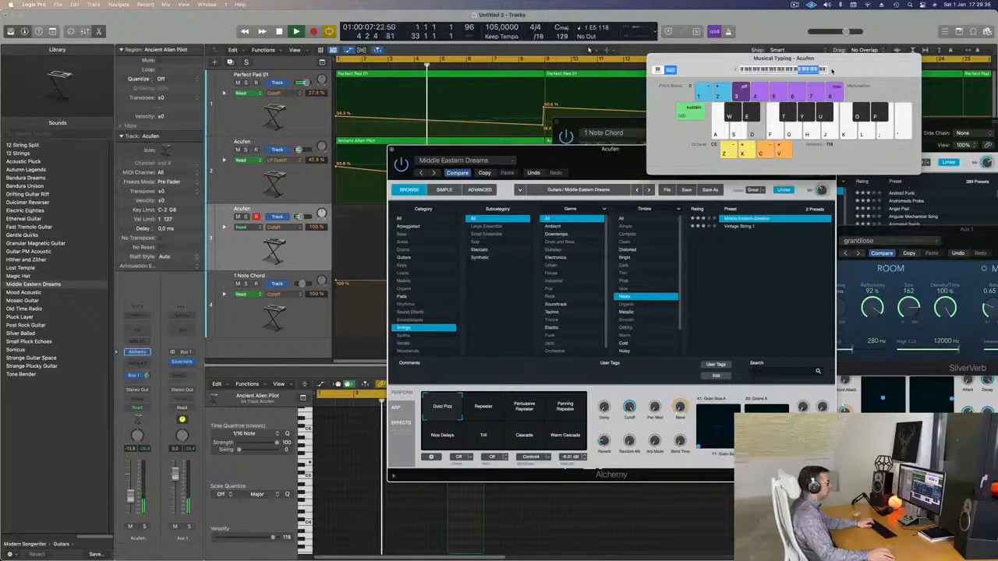
key("d")
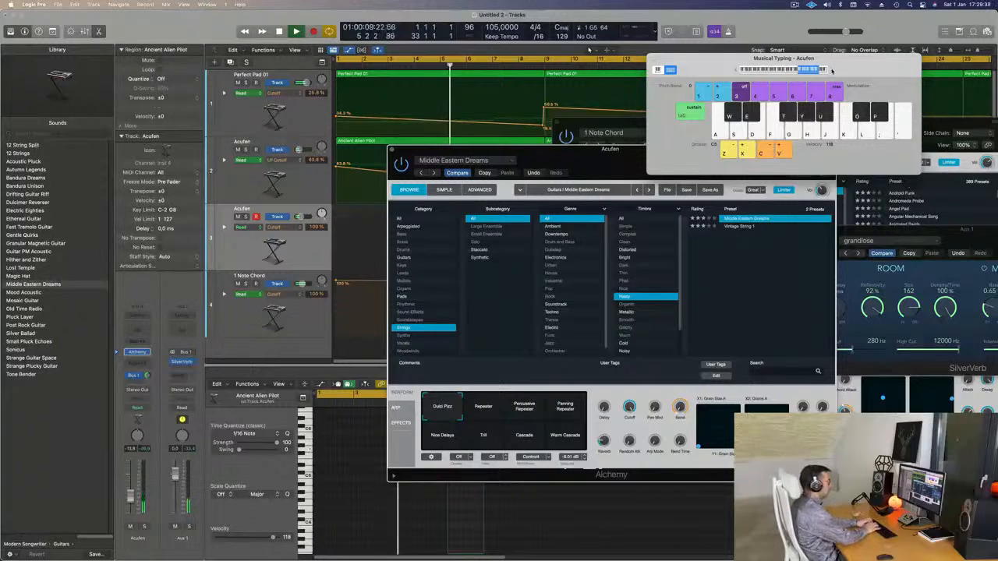
key("s")
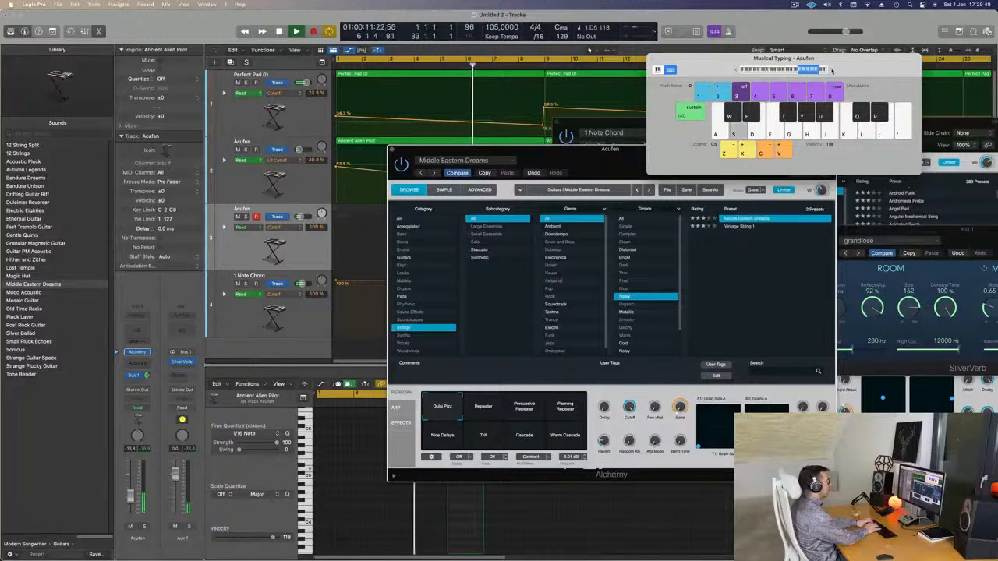
key("a")
key("s")
key("d")
key("a")
Lower Musical Typing to octave C4 and audition notes over playback from about bar 7 and again from the beginning
left_click_drag(606, 155, 786, 221)
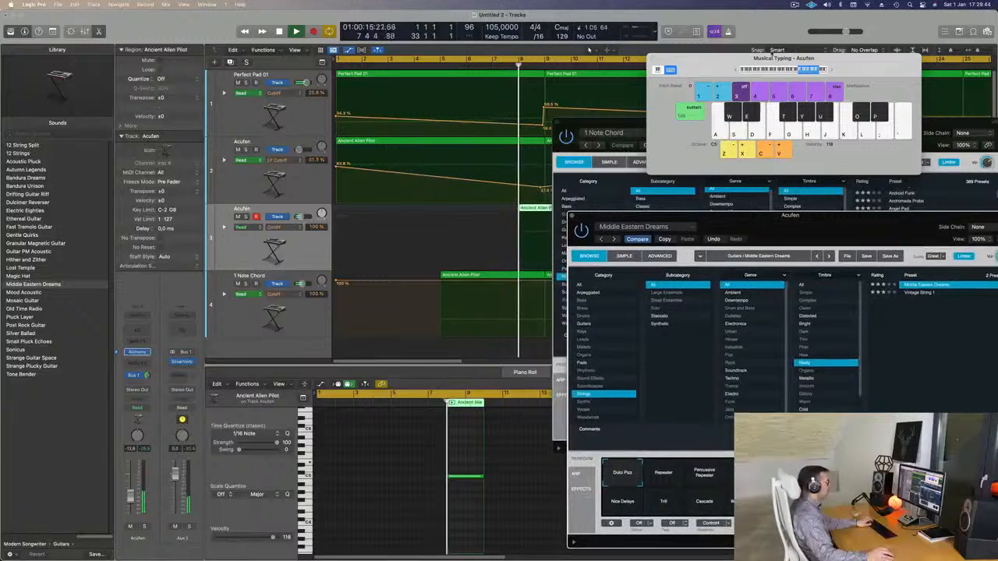
key("z")
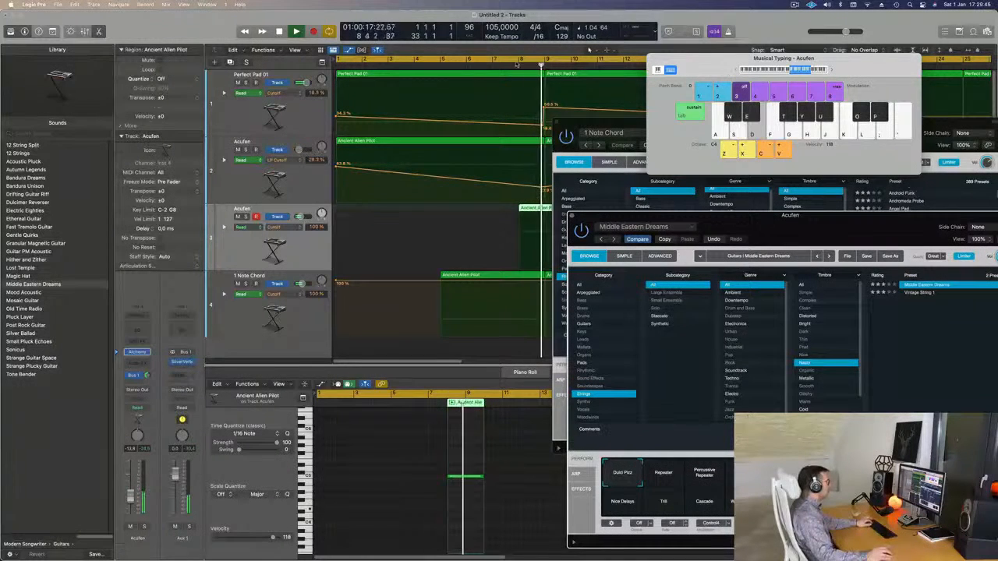
left_click(481, 64)
key("a")
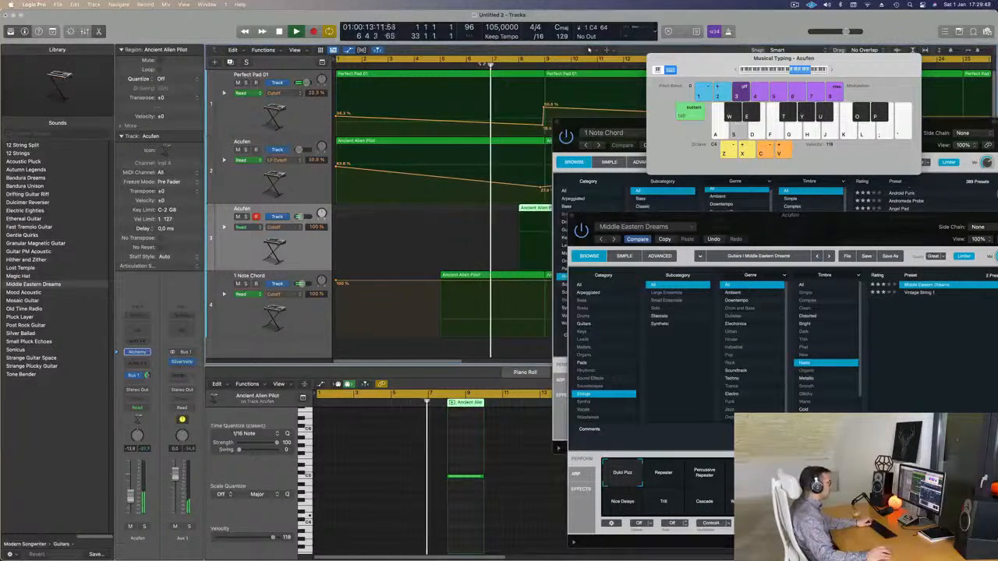
key("space")
key("a")
key("s")
key("a")
key("s")
key("a")
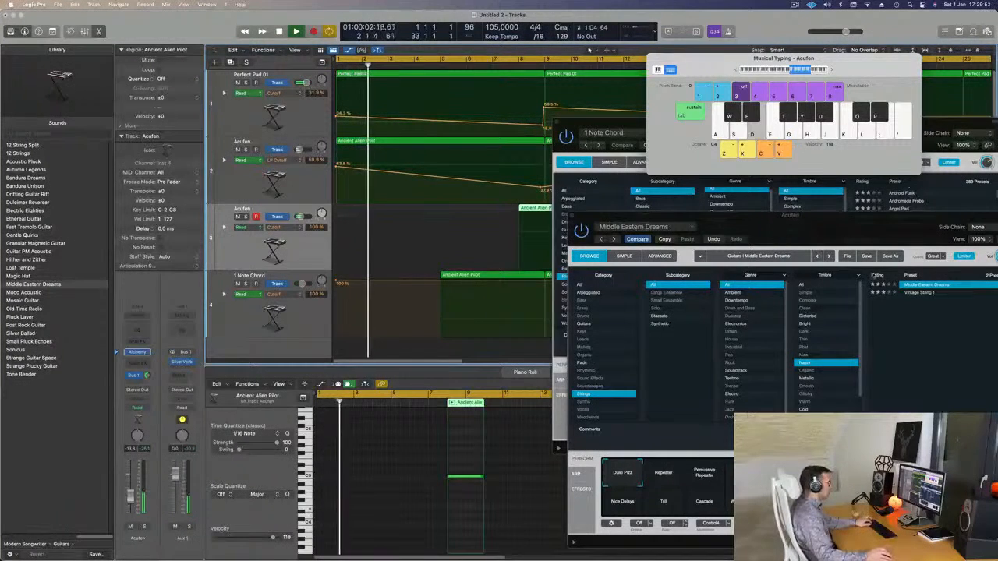
Try the Repeater and Percussive Repeater snapshots, choose Panning Repeater and move both Alchemy windows clear of the arrangement
left_click_drag(874, 229, 685, 147)
left_click(482, 393)
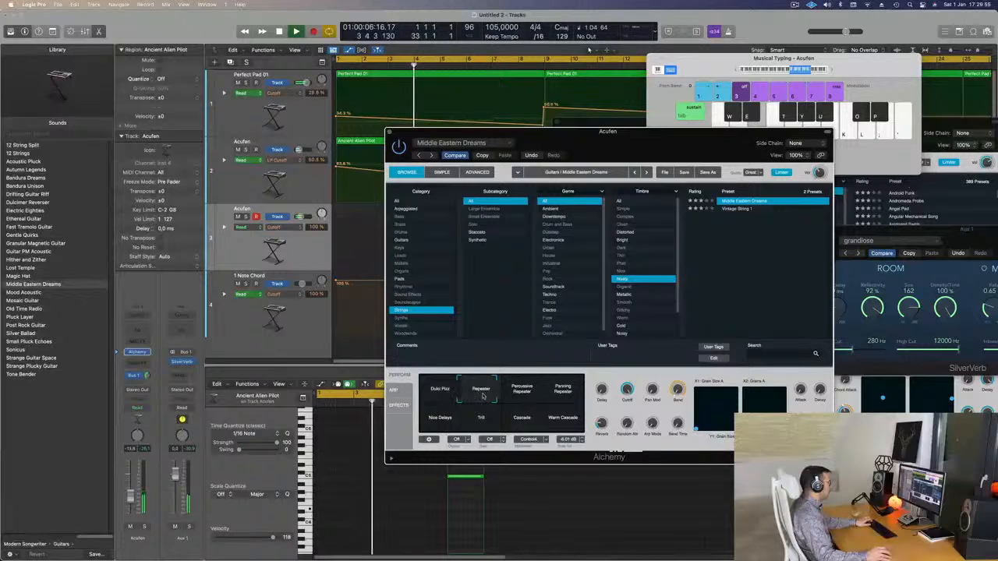
left_click(530, 395)
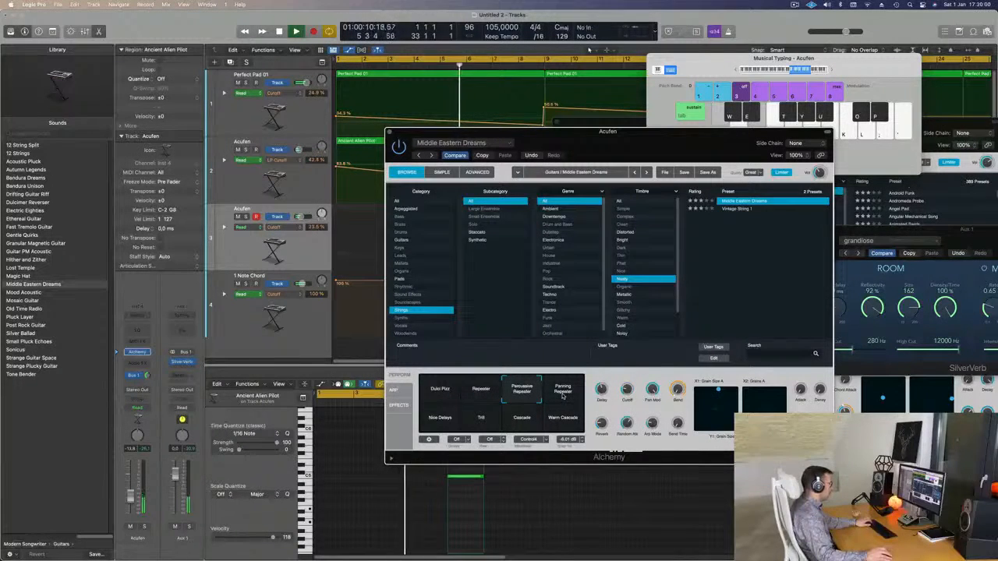
left_click(562, 393)
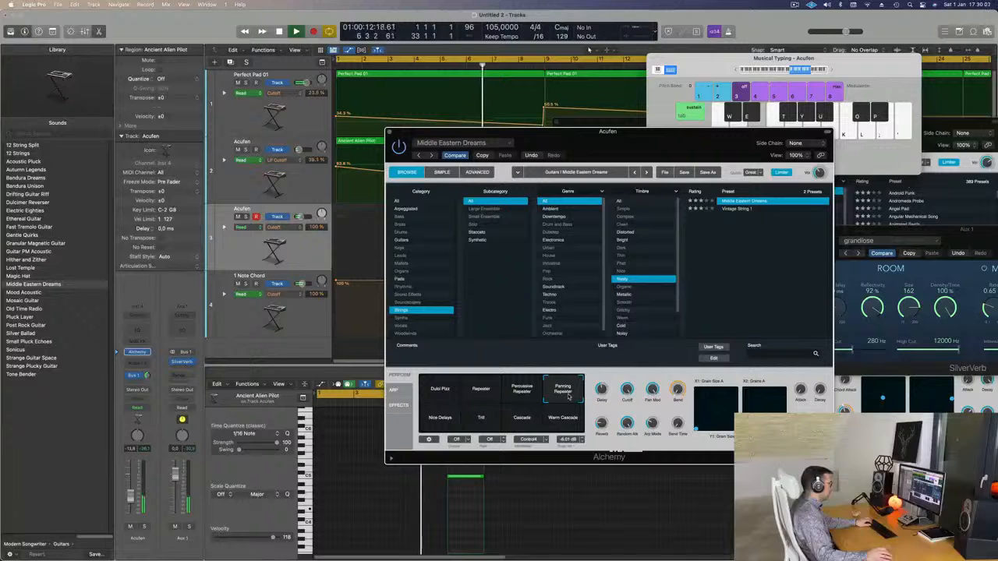
left_click_drag(661, 144, 915, 236)
left_click_drag(623, 116, 830, 119)
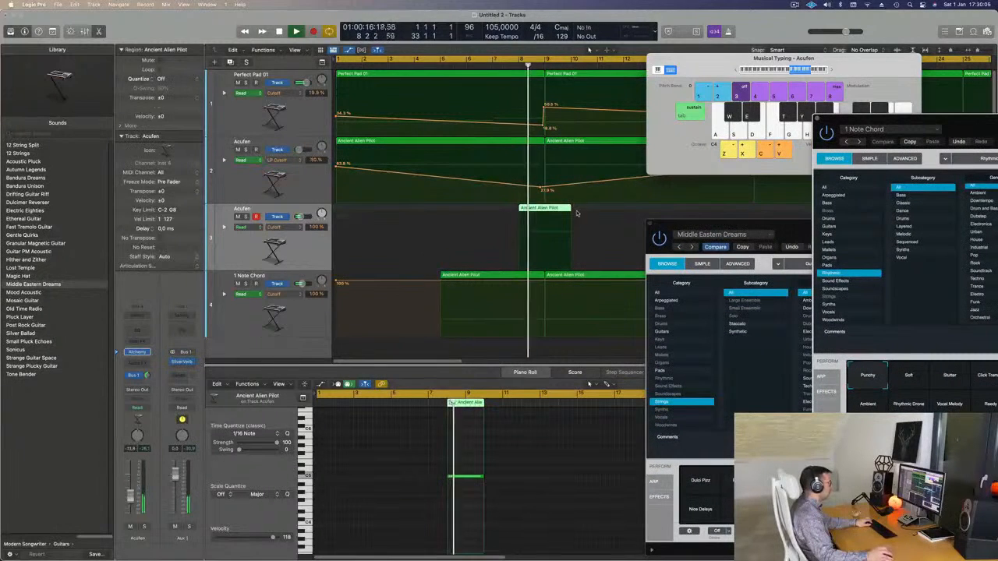
Lower the note in the third track's region by one octave and move the region to start at bar 7
double_click(546, 209)
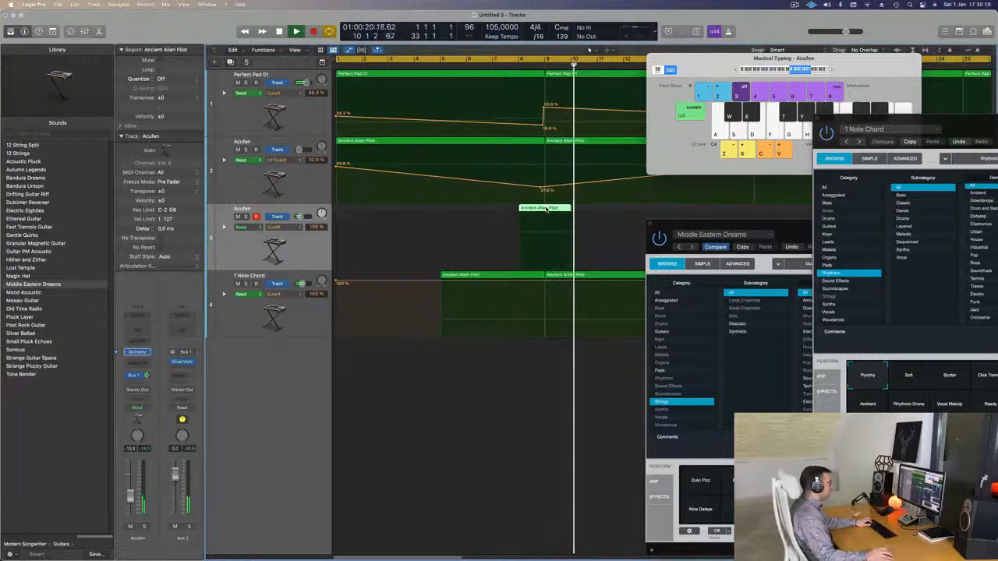
double_click(547, 208)
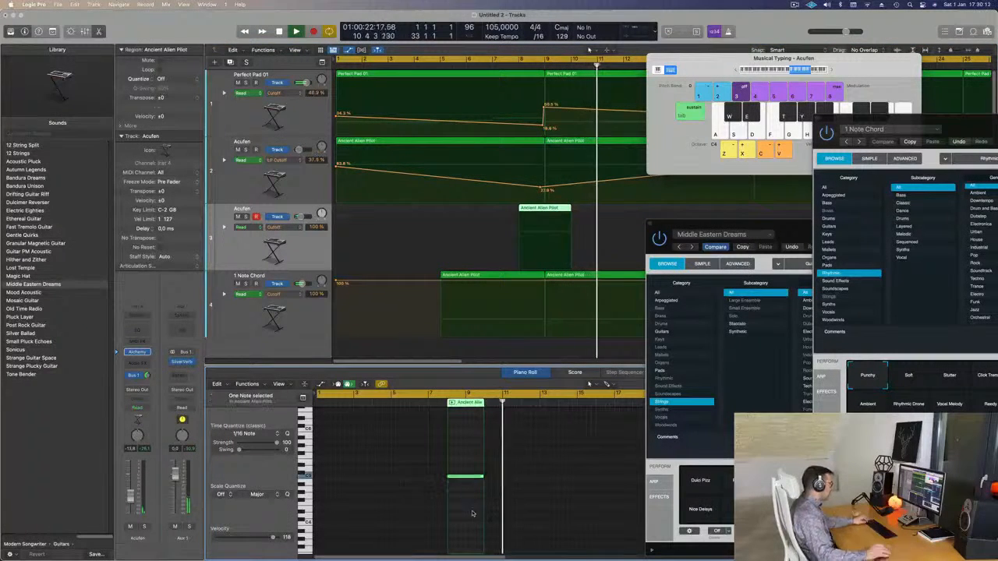
key("alt+shift+Down")
key("alt+shift+Down")
key("alt+shift+Up")
key("Return")
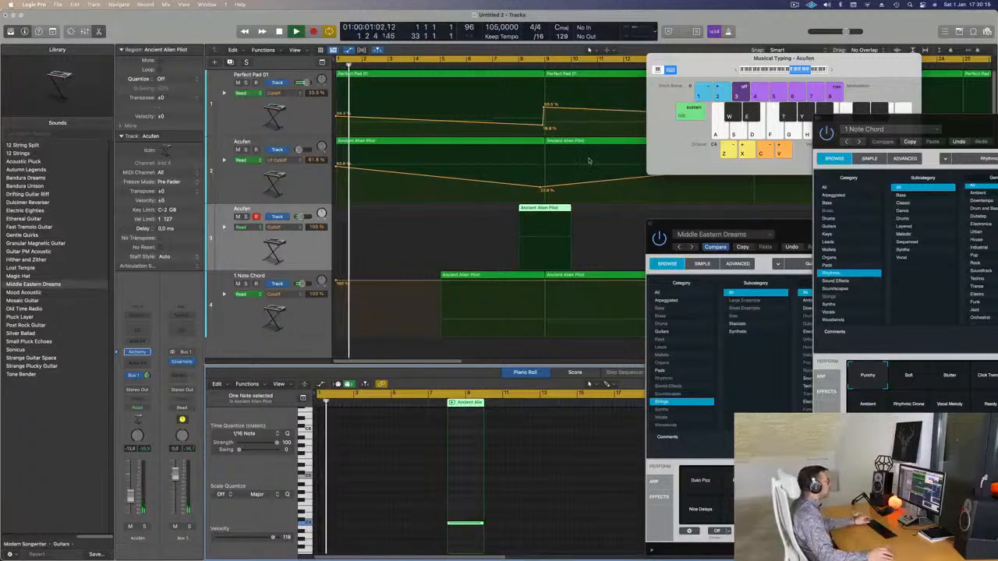
left_click_drag(542, 208, 515, 212)
Close the 1 Note Chord plug-in window and reposition the Middle Eastern Dreams window with its snapshots in view
left_click_drag(963, 127, 738, 76)
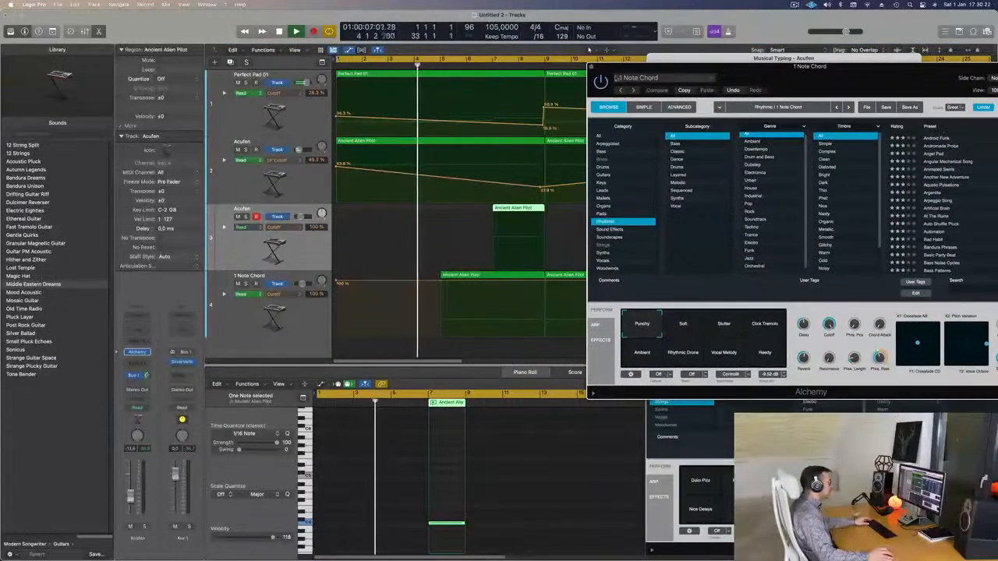
left_click(592, 68)
left_click_drag(832, 219, 798, 197)
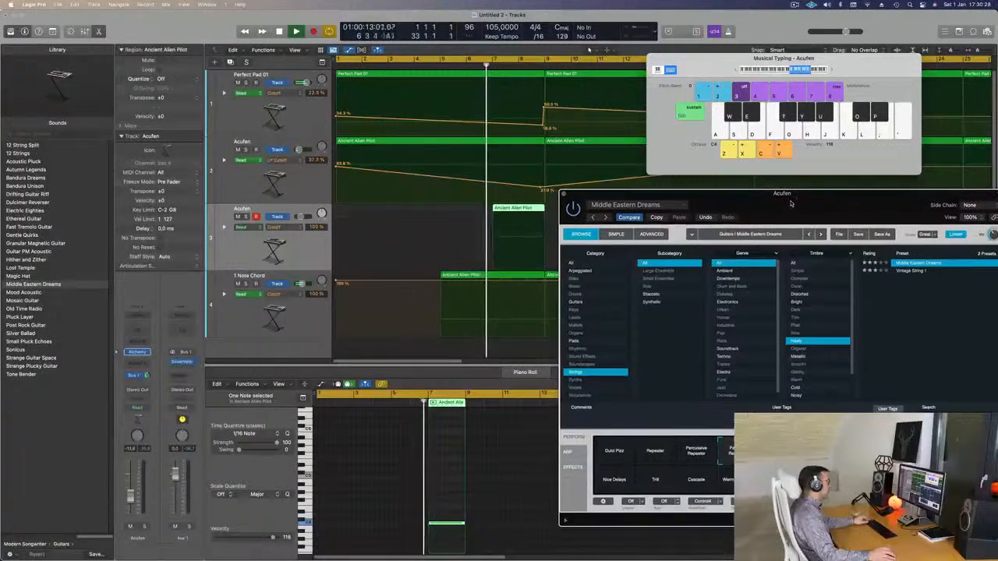
left_click_drag(725, 209, 629, 278)
left_click_drag(685, 261, 717, 201)
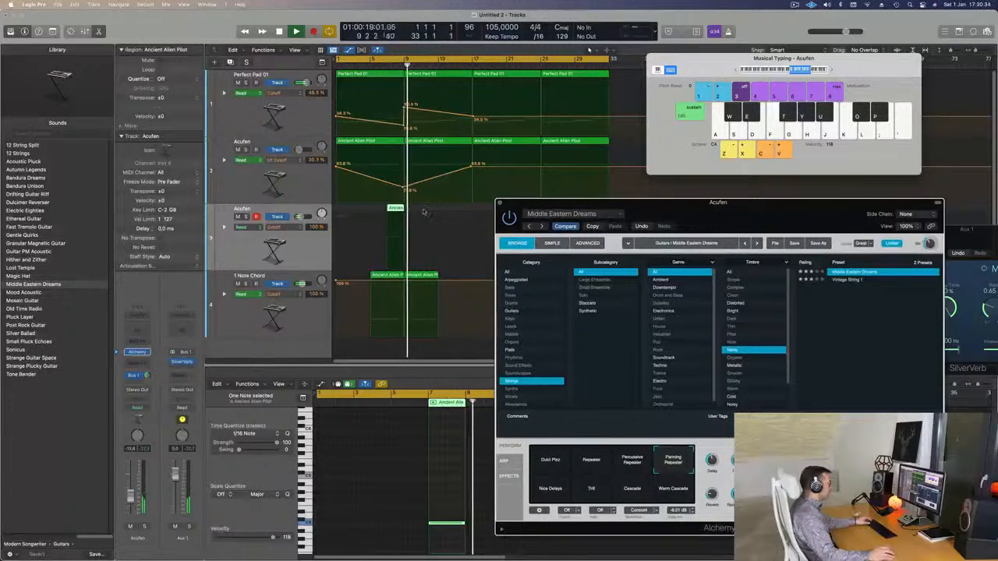
left_click_drag(641, 211, 713, 214)
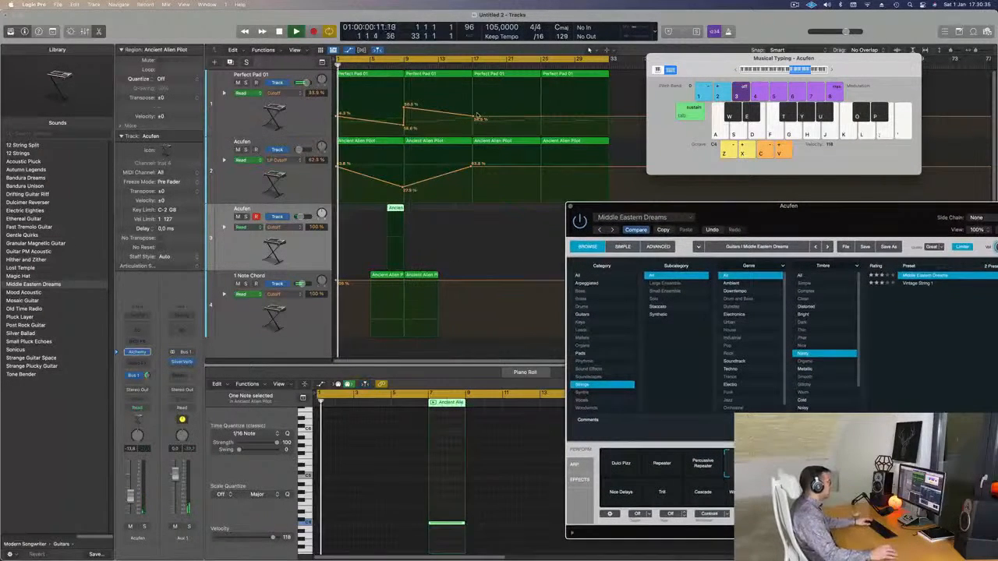
left_click_drag(851, 236, 733, 199)
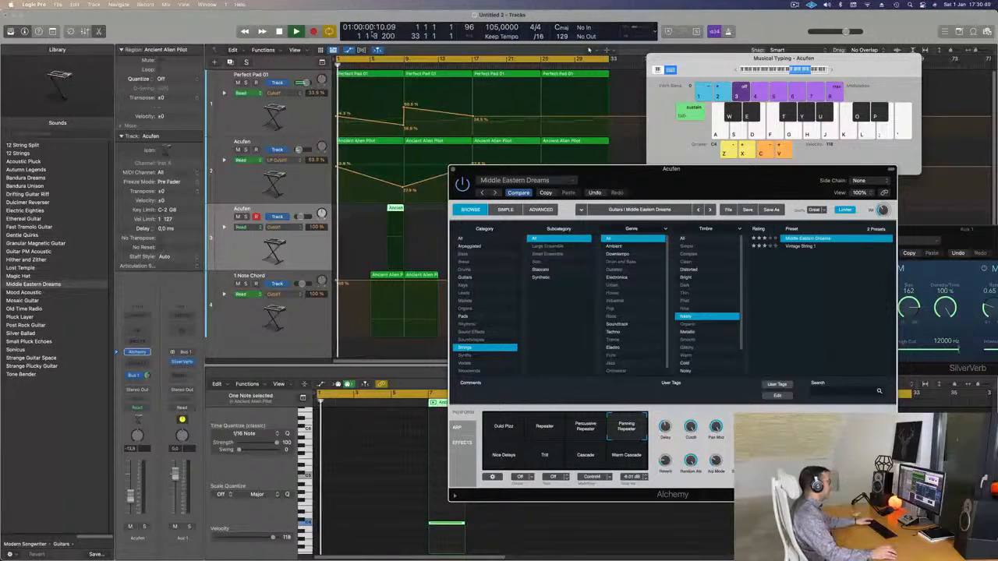
Move the start of the cycle range to bar 5 and shift the Middle Eastern Dreams window slightly
left_click(336, 60)
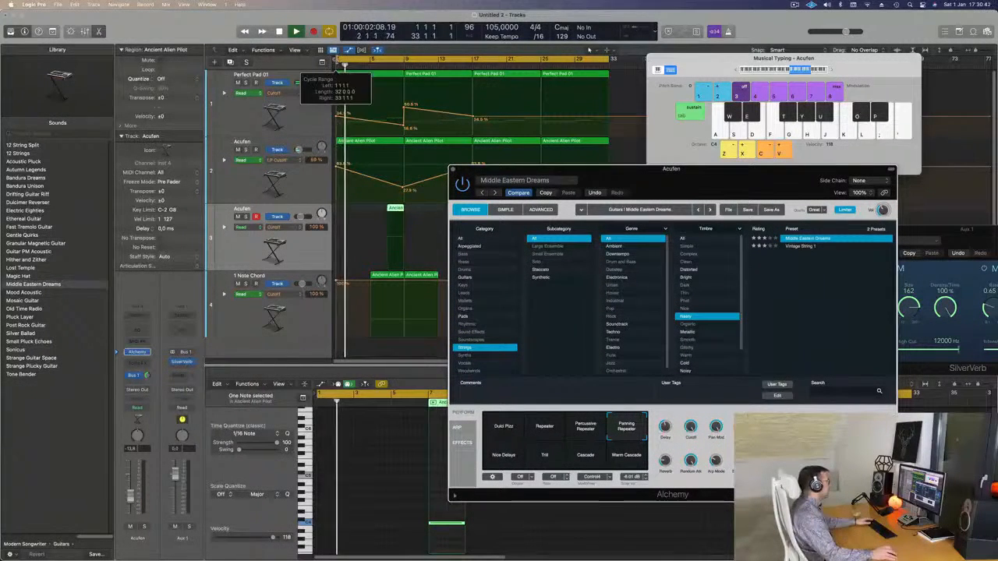
left_click_drag(341, 60, 371, 61)
mouse_move(631, 183)
left_mouse_down()
mouse_move(560, 191)
mouse_move(646, 182)
left_mouse_up()
Try the Warm Cascade snapshot, choose Cascade and replay the arrangement from about bar 7
left_click(639, 458)
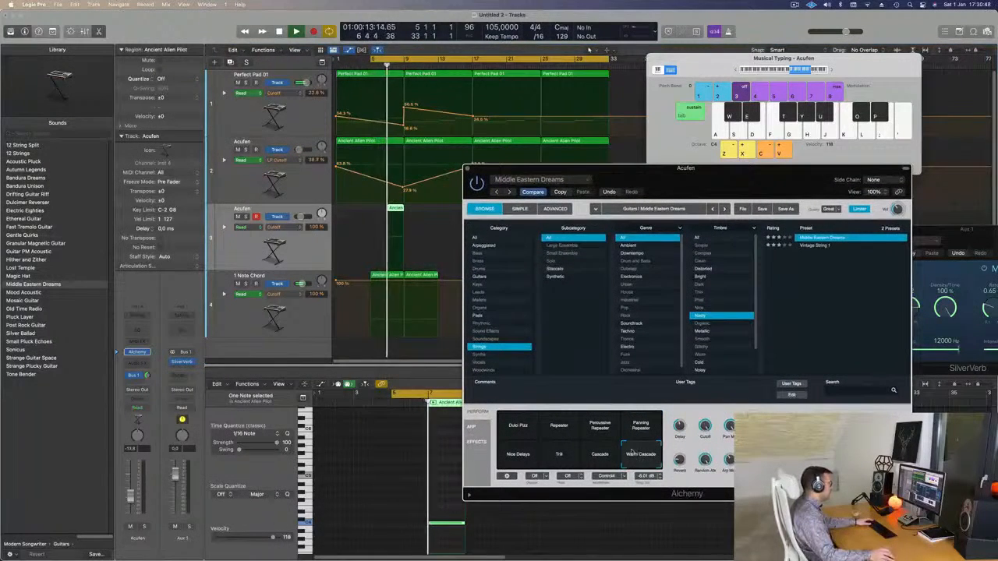
left_click(601, 457)
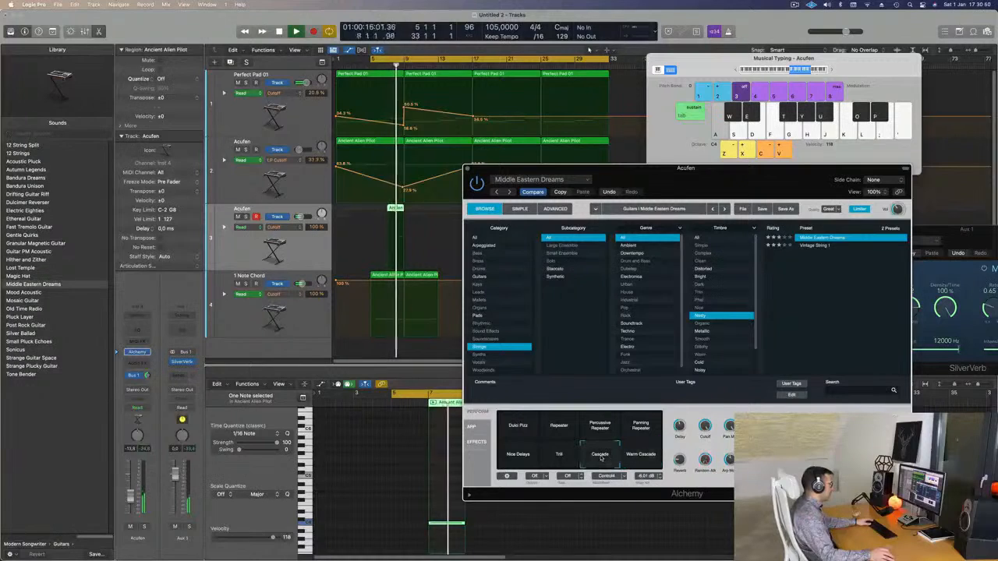
left_click(387, 67)
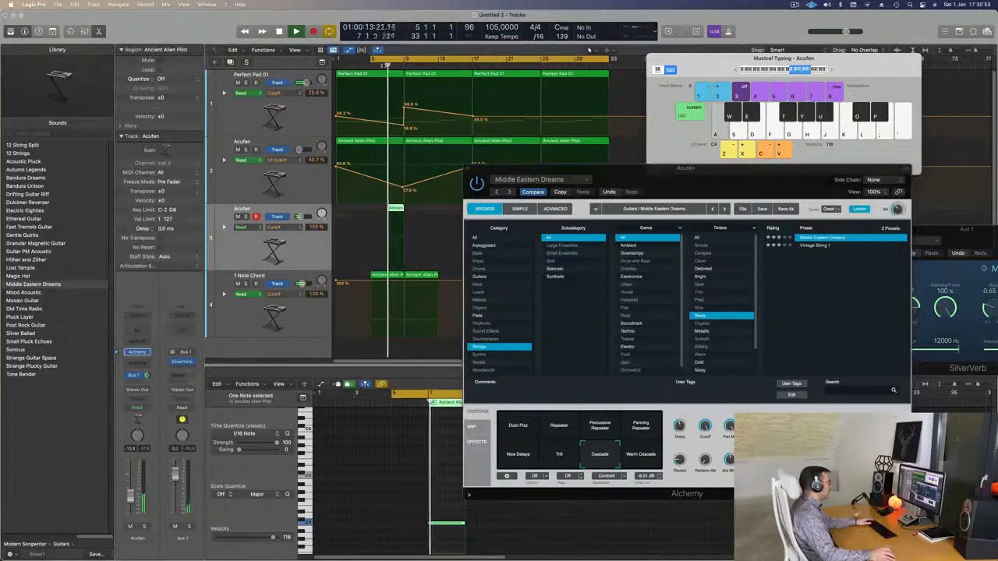
Switch Middle Eastern Dreams to the Trill variation and audition it with the third track soloed and in the full mix
left_click(560, 458)
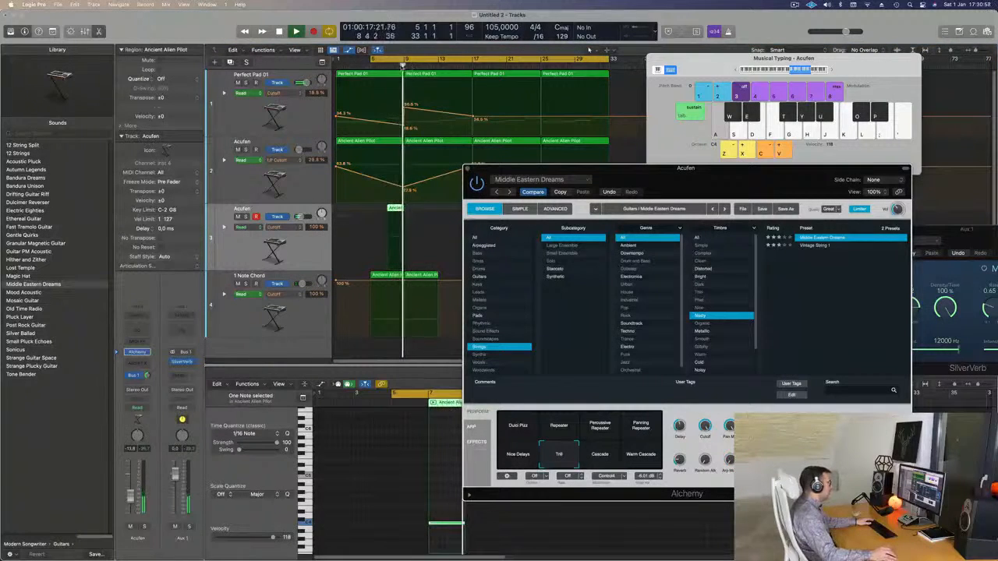
left_click(384, 67)
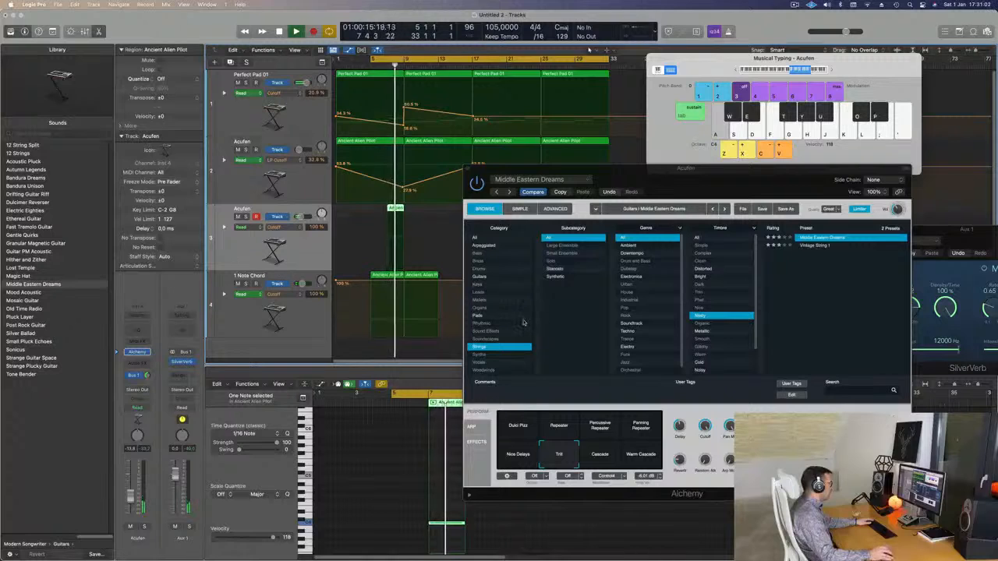
left_click(245, 217)
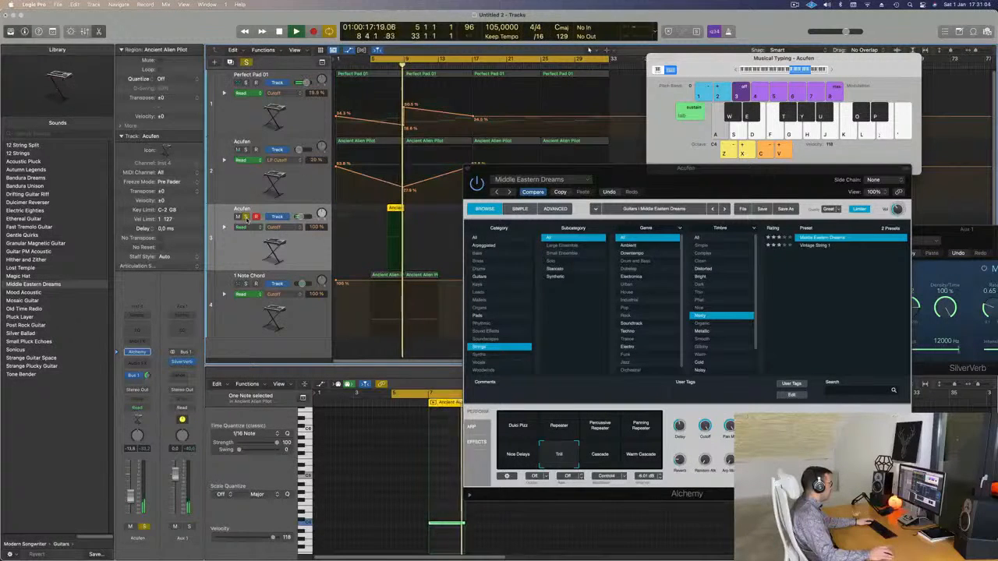
left_click(246, 61)
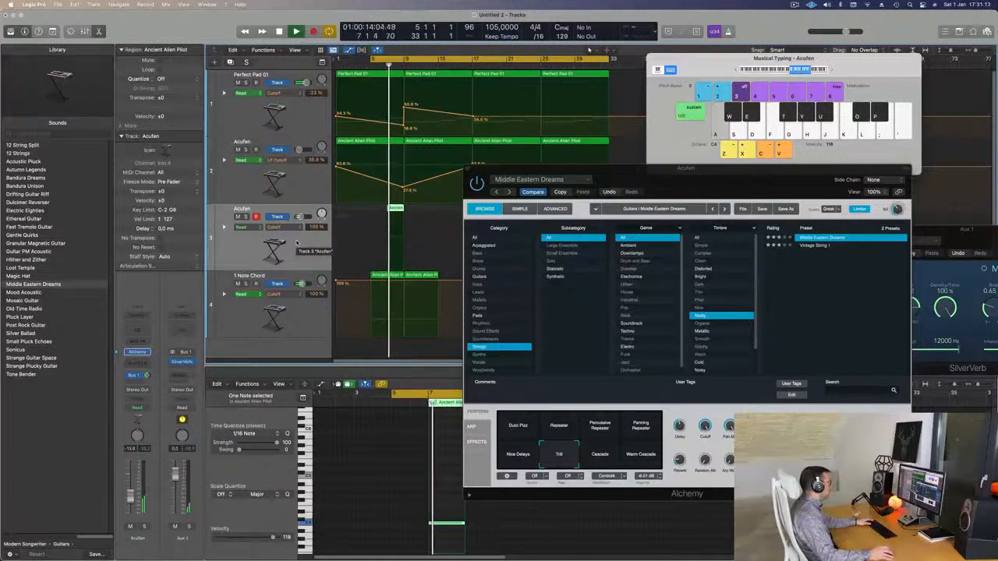
left_click(246, 217)
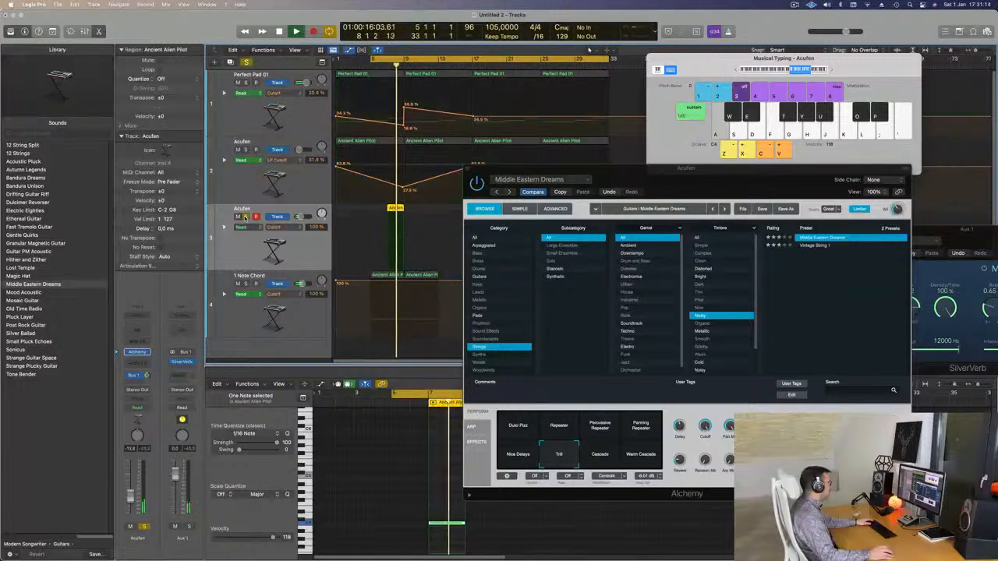
left_click(246, 216)
left_click(245, 217)
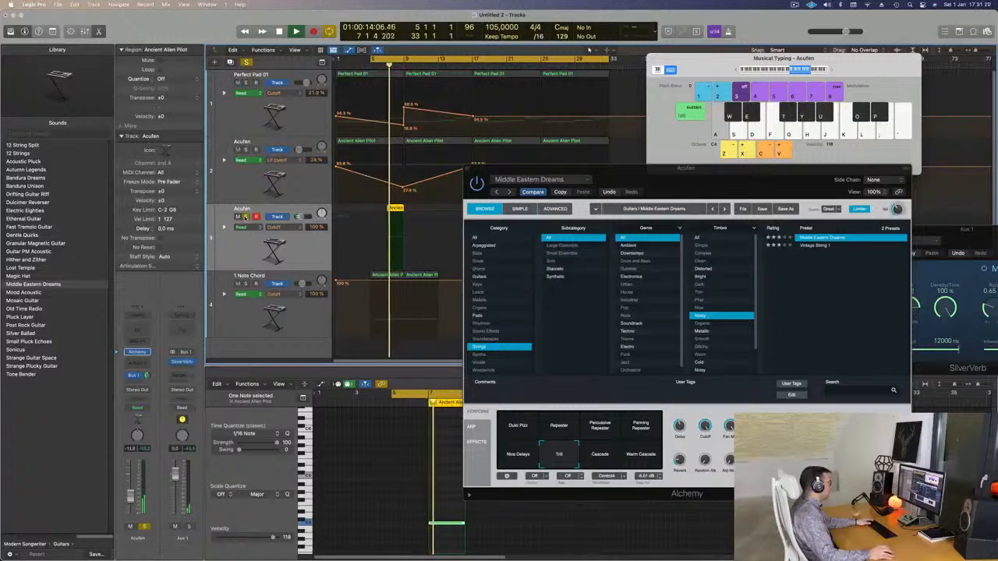
left_click(245, 217)
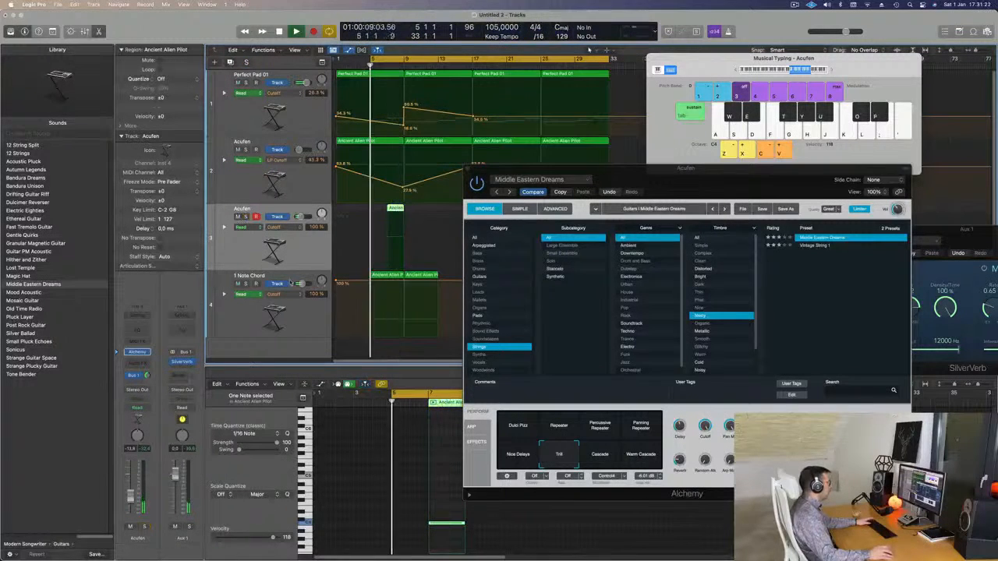
Select the Percussive Repeater variation, shorten the third track's C4 note to about one bar, and close the Alchemy window
left_click_drag(717, 189, 717, 124)
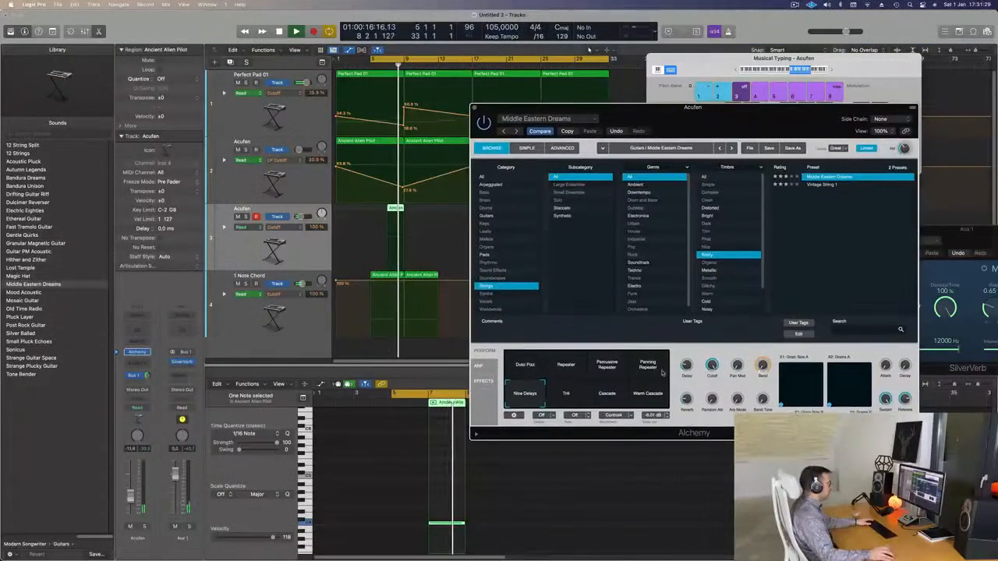
left_click(611, 365)
key("space")
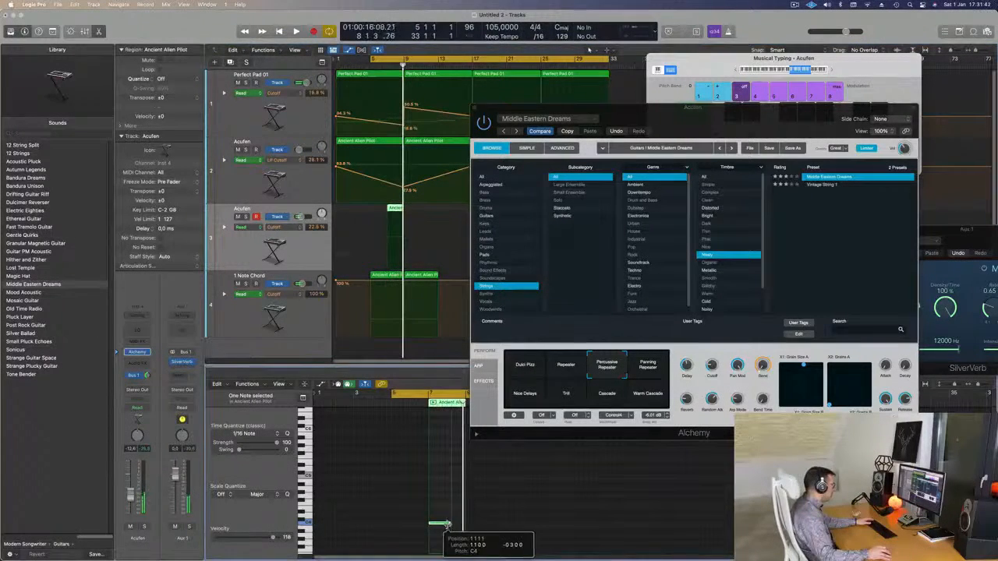
key("space")
left_click(473, 108)
Extend the start of the cycle range back to bar 1 and play the arrangement from the beginning
scroll(452, 191, "down", 3)
scroll(443, 196, "down", 2)
scroll(468, 194, "right", 3)
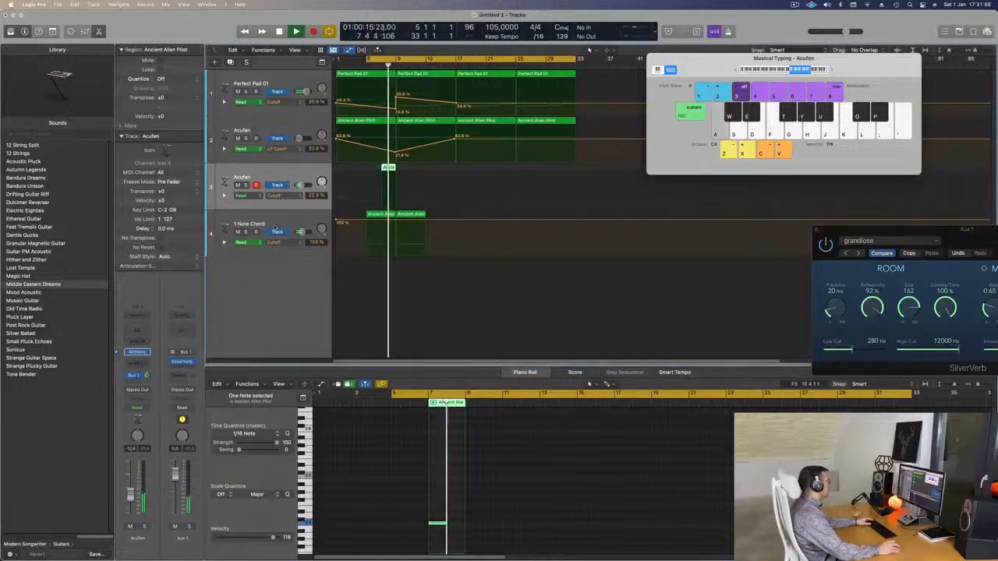
key("space")
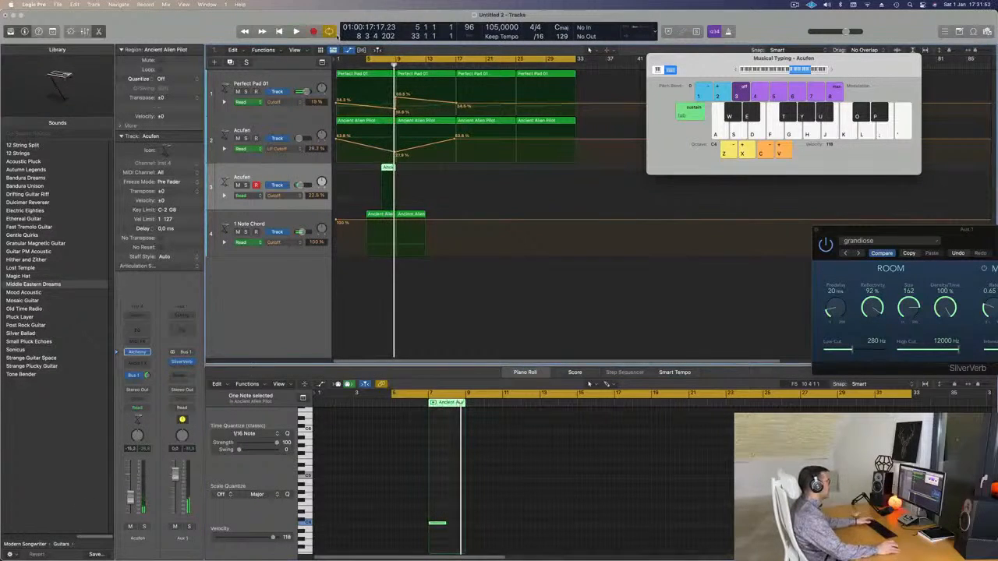
left_click_drag(368, 60, 335, 59)
key("space")
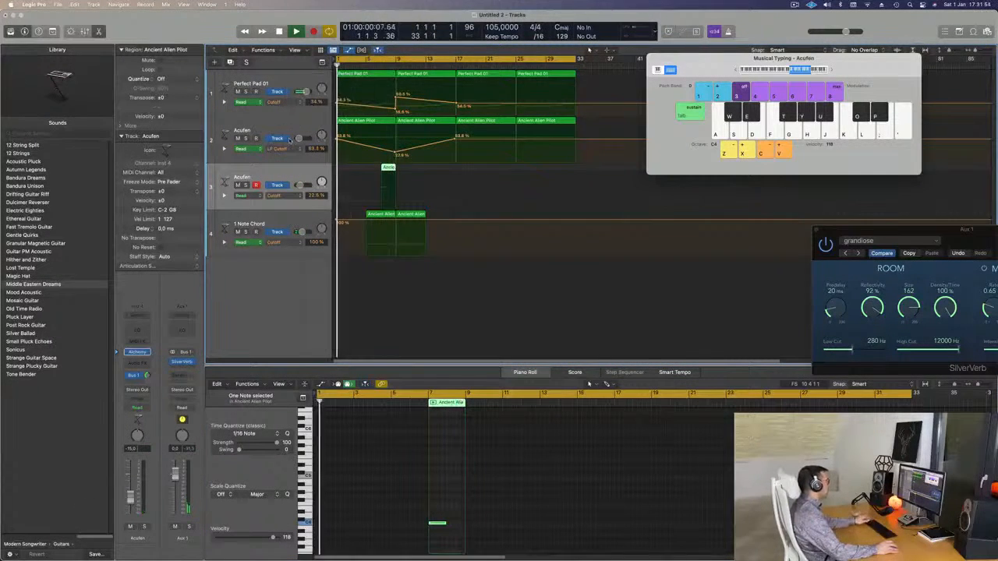
key("super+Left")
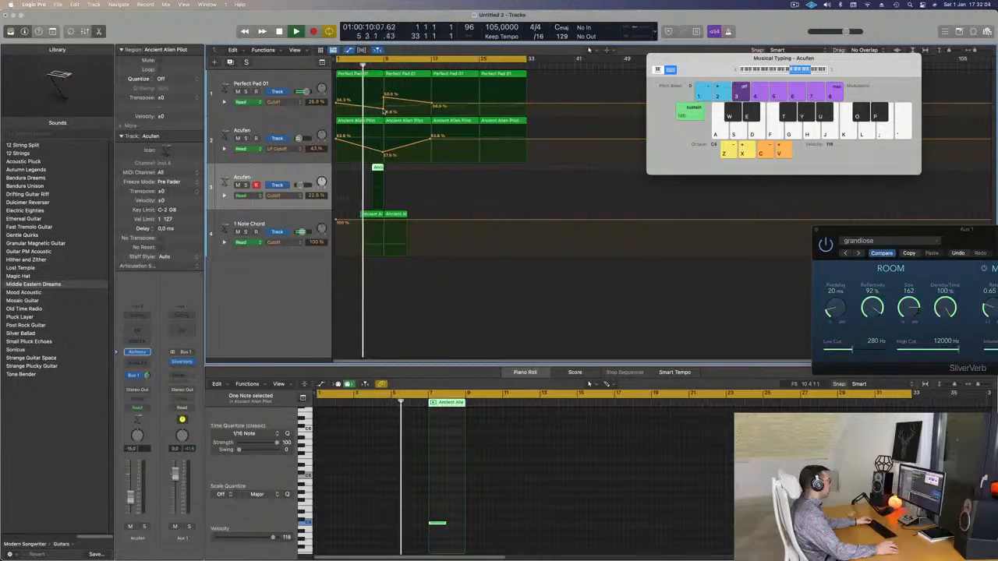
Reshape Perfect Pad 01's Cutoff automation so it dips around bar 5 and rises gradually to bar 9
left_click(388, 112)
left_click_drag(382, 112, 383, 113)
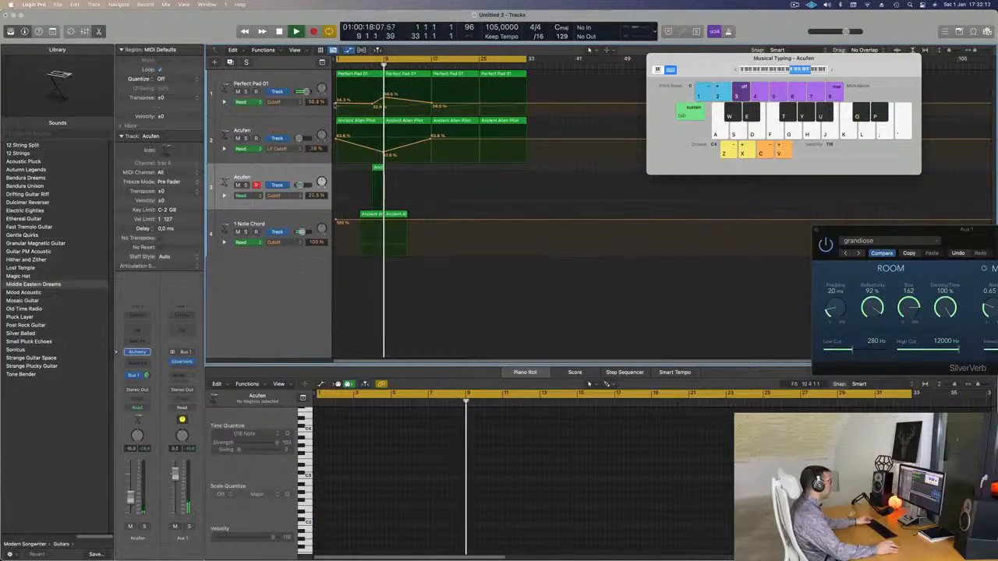
key("Return")
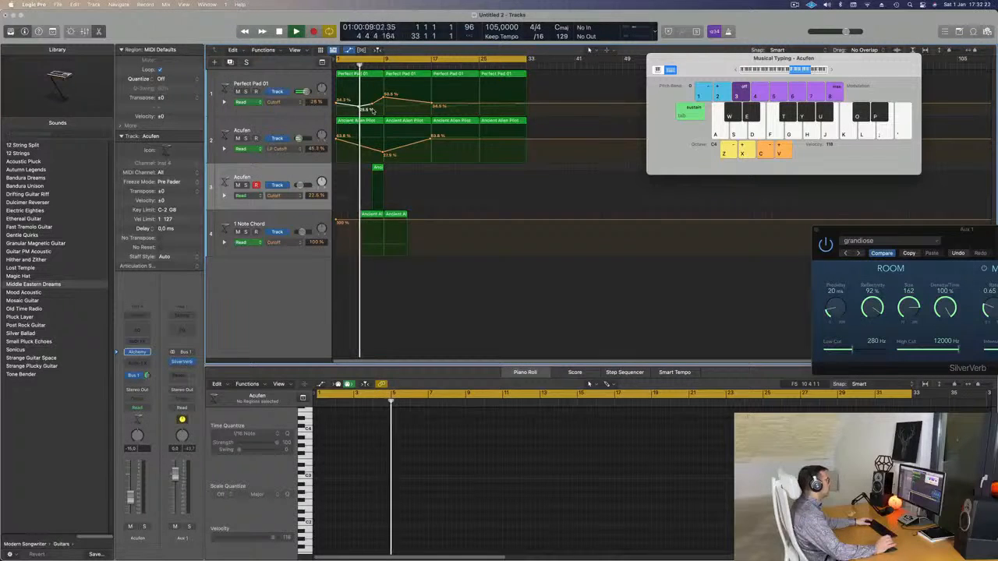
Raise Perfect Pad 01's Cutoff automation point at bar 9 to about 65.3 %
left_click(287, 220)
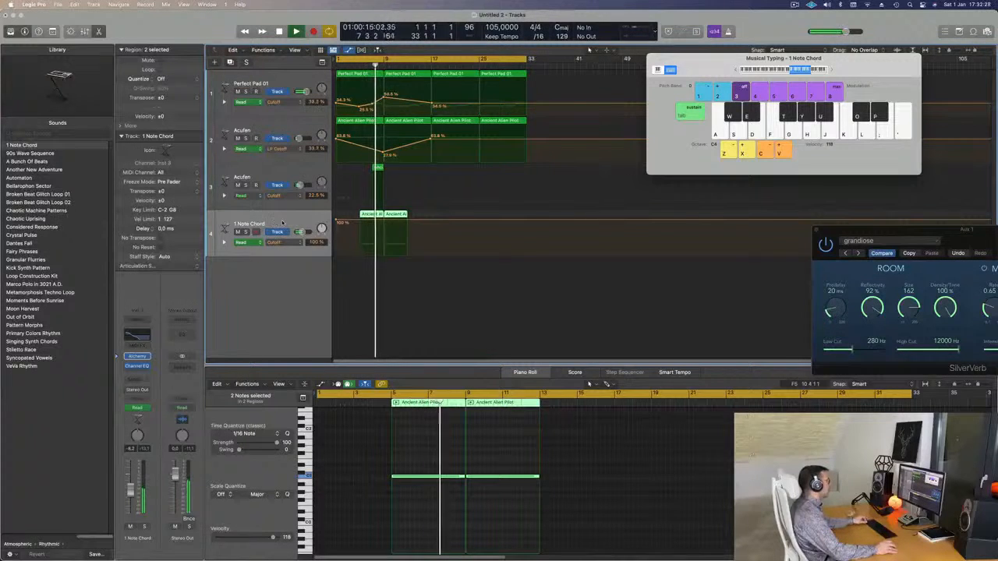
key("super+Left")
key("super+Right")
key("super+Right")
key("super+Right")
key("super+Left")
scroll(394, 92, "down", 1)
left_click(388, 99)
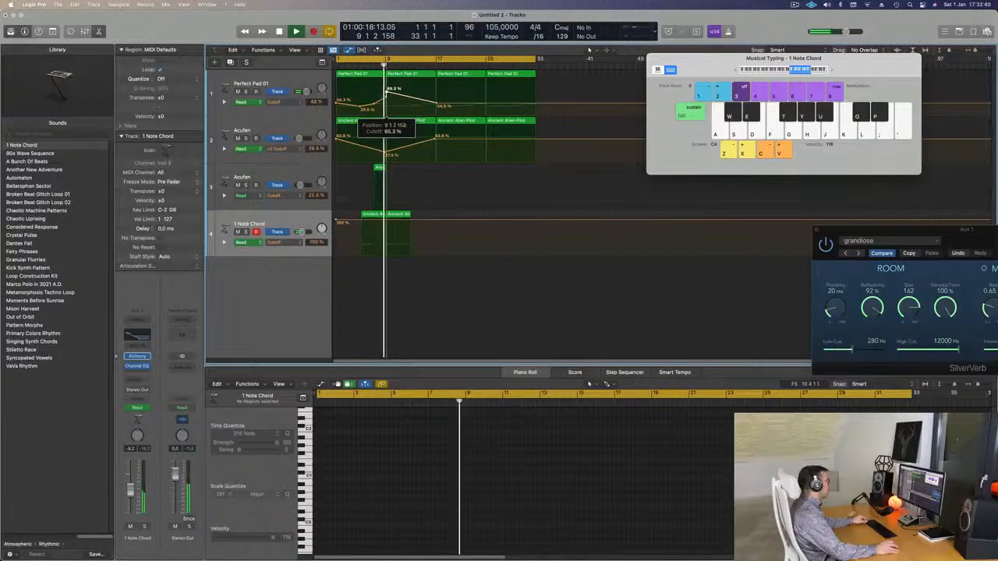
Duplicate the Perfect Pad 01 track, copy its bar 9 region onto the new track, and transpose the copied notes up by octaves
left_click(241, 121)
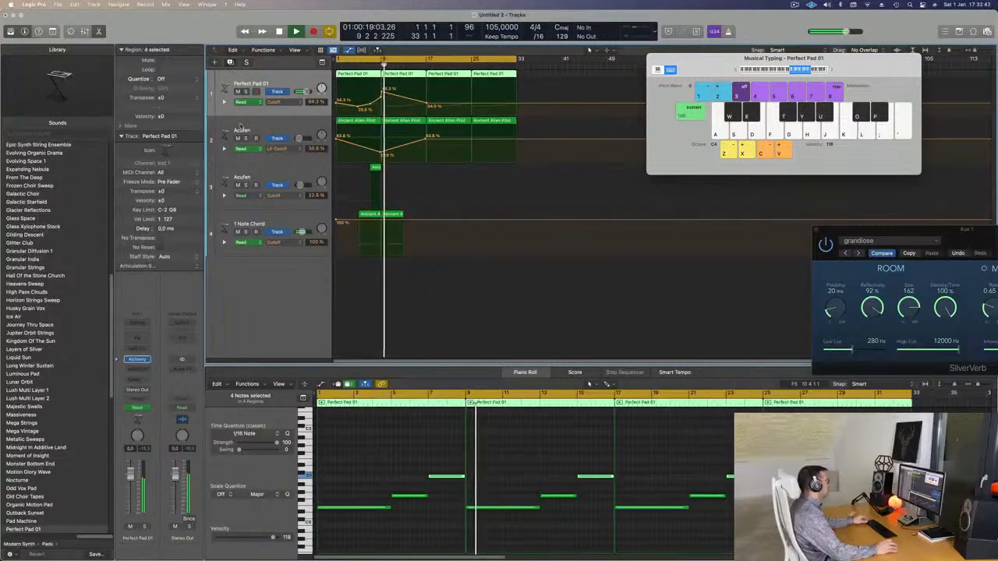
key("super+d")
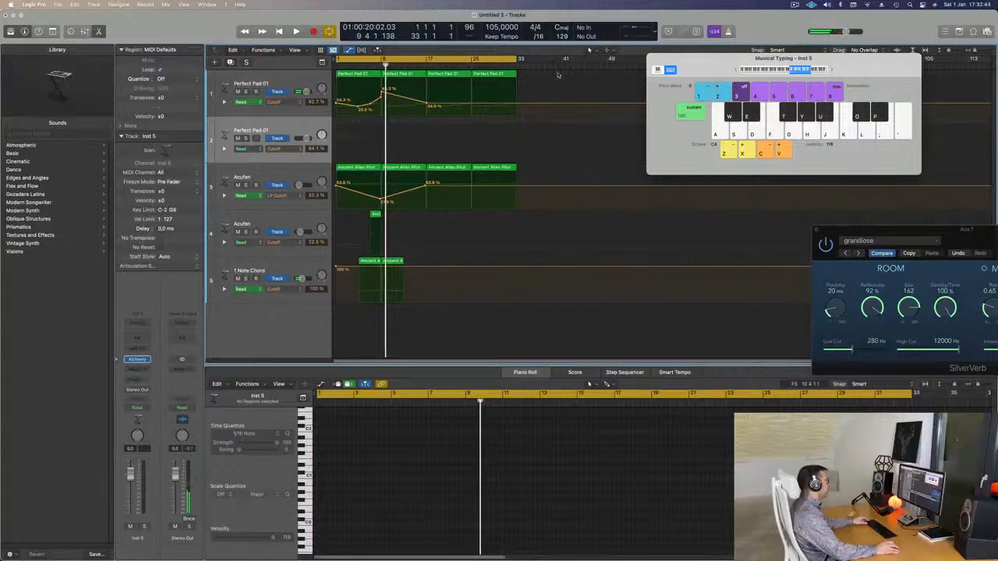
left_click_drag(387, 76, 411, 140)
left_click_drag(506, 463, 626, 535)
key("alt+shift+Up")
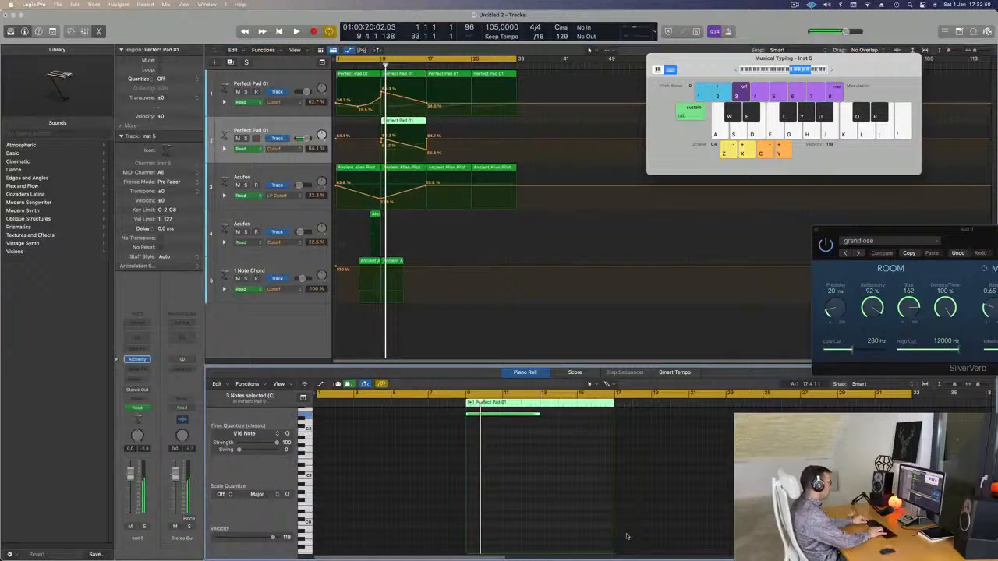
Add a Bus 1 reverb send to the duplicated pad track and lower its volume during playback from the start
key("Return")
key("space")
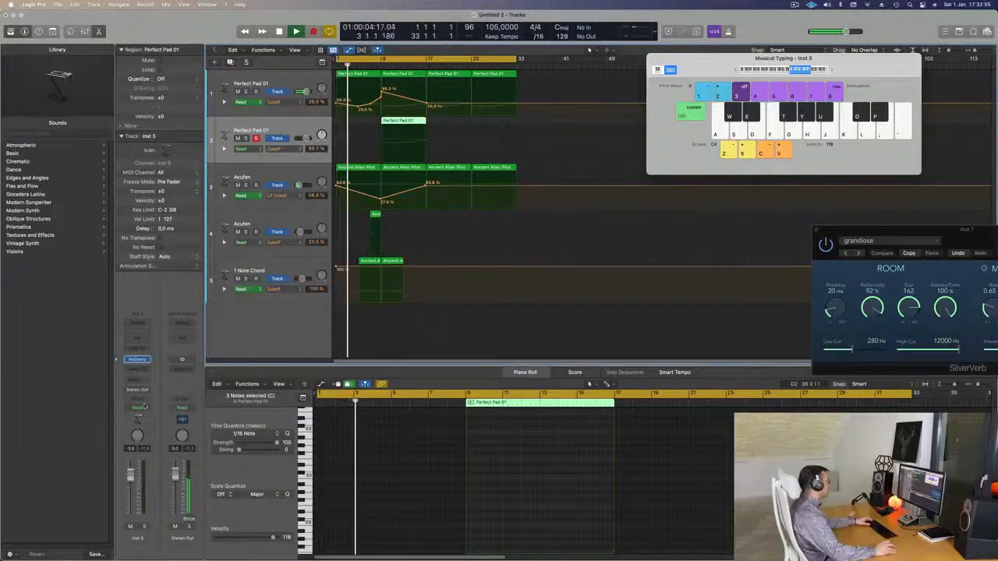
left_click(137, 380)
mouse_move(137, 392)
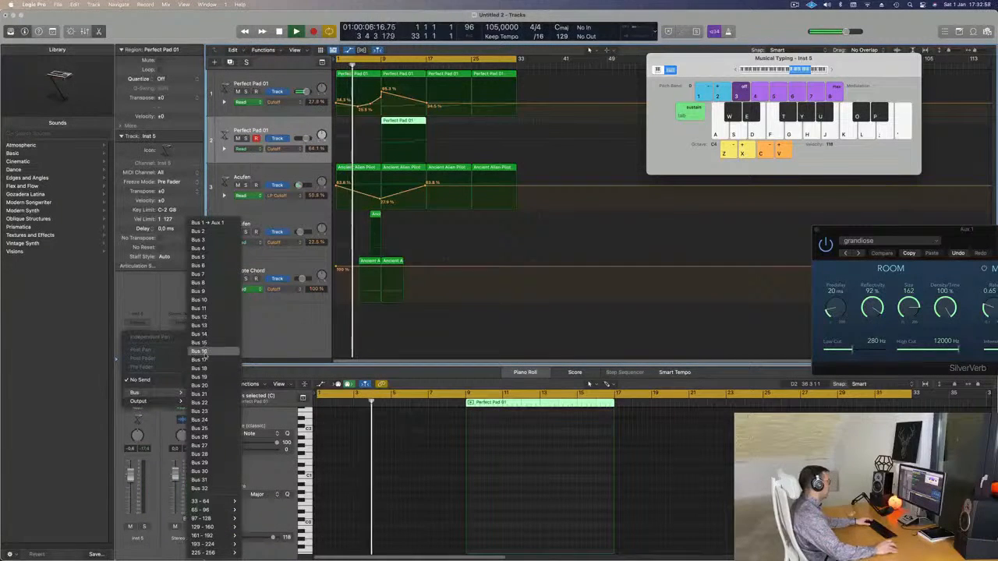
left_click(207, 226)
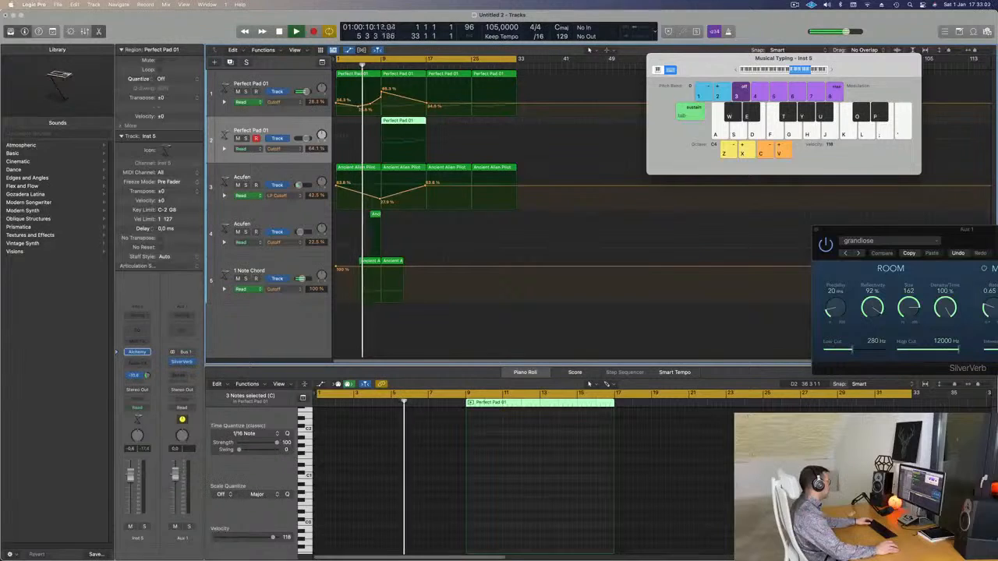
left_click_drag(131, 475, 131, 493)
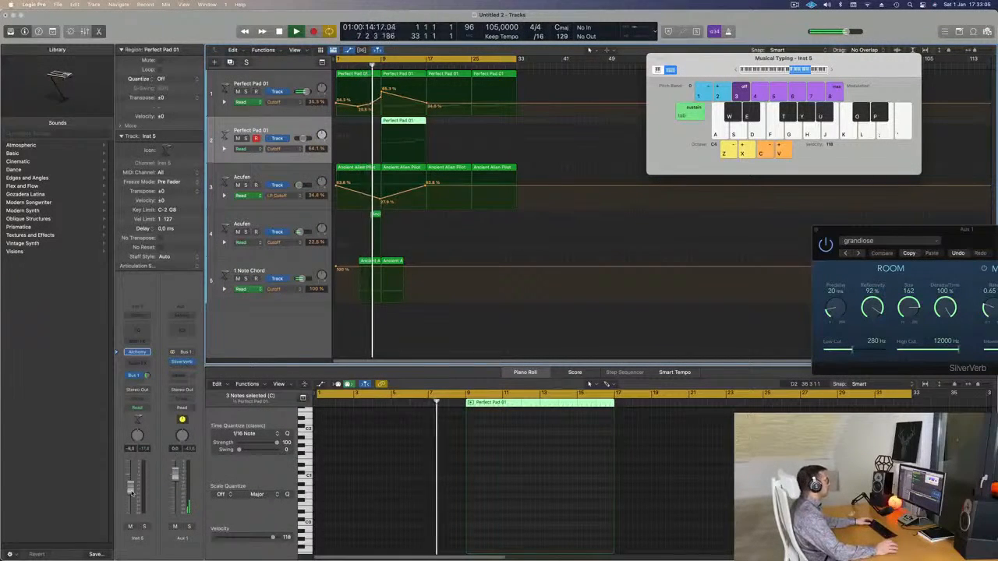
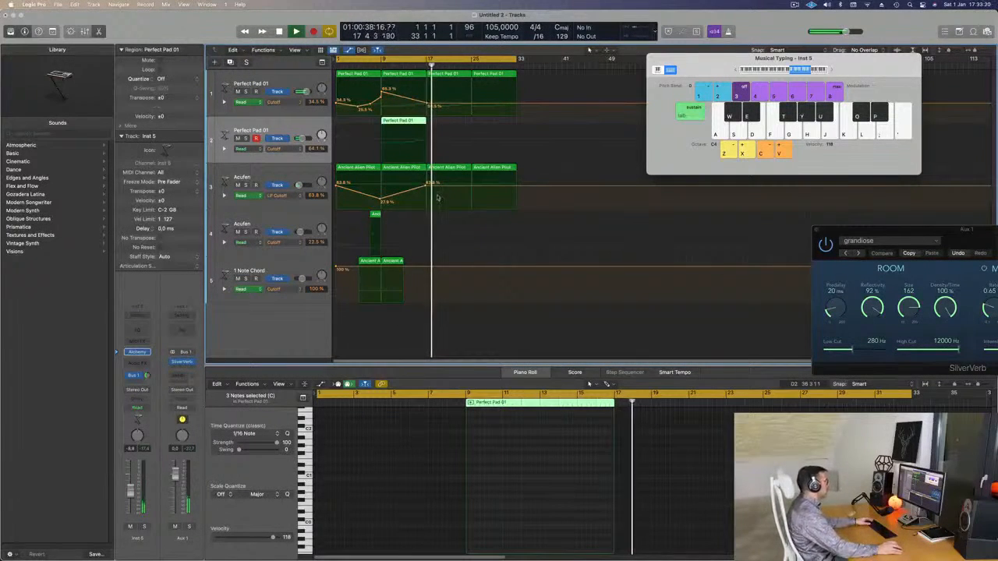
Play from the beginning and fine-tune the volumes of the two Acufen tracks
key("Return")
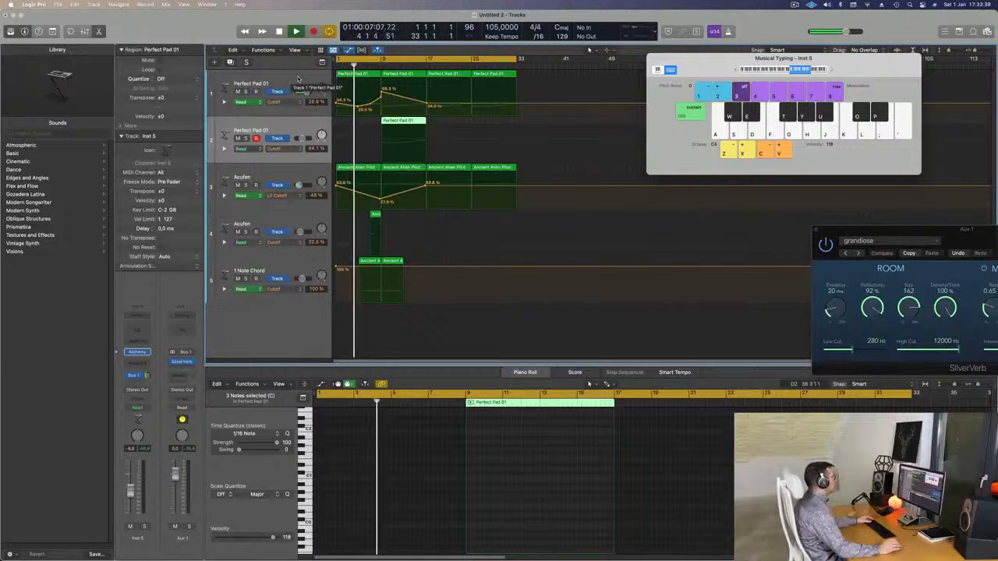
left_click(297, 169)
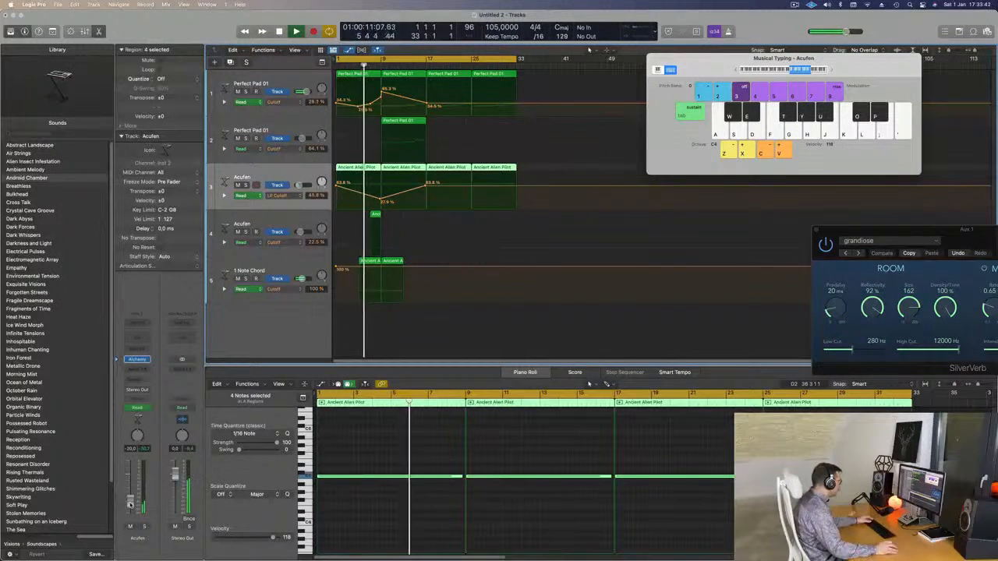
left_click(272, 216)
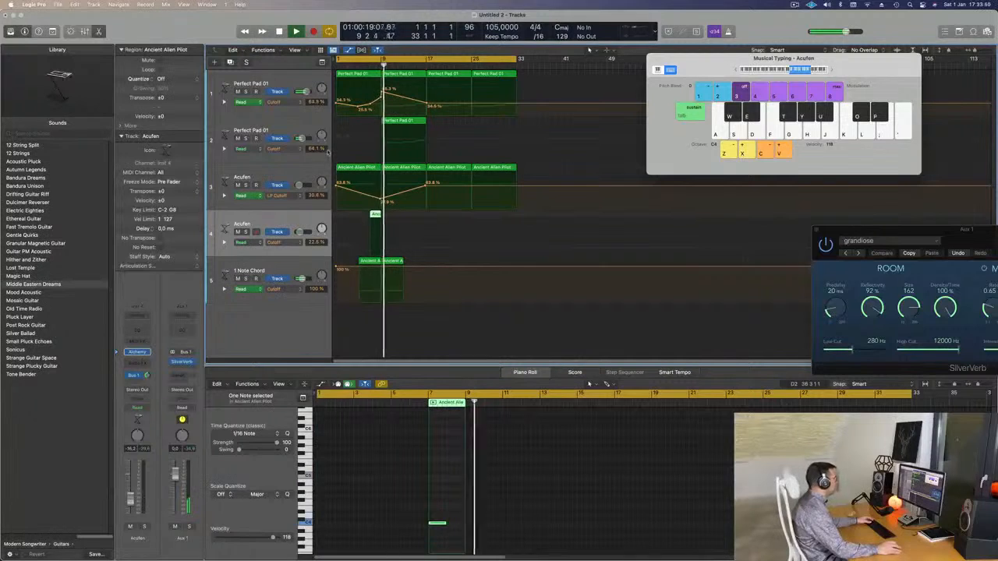
Automate the duplicated pad track's Cutoff to rise from 64.1 % at bar 9 to about 76 % at bar 17
left_click(380, 139)
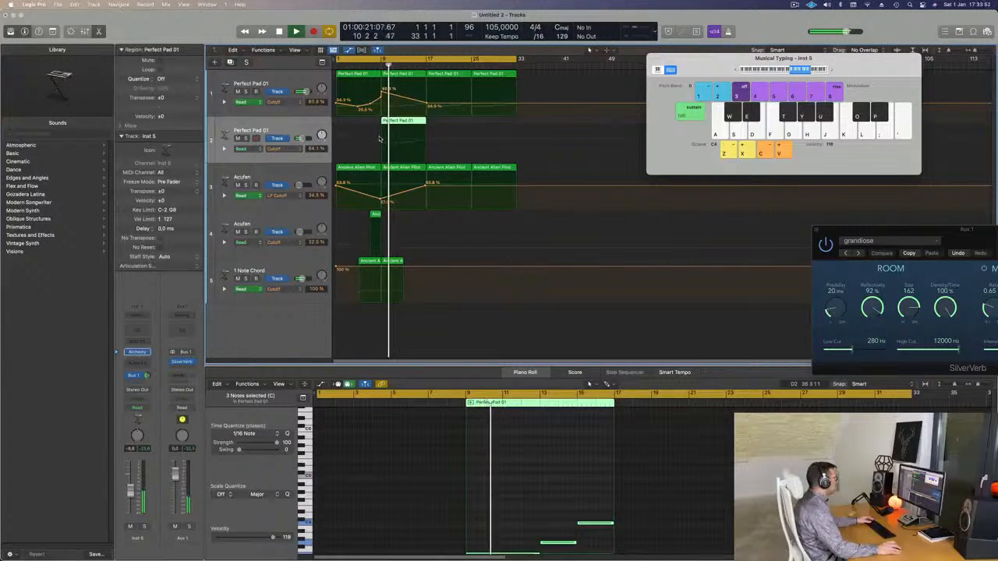
left_click(427, 142)
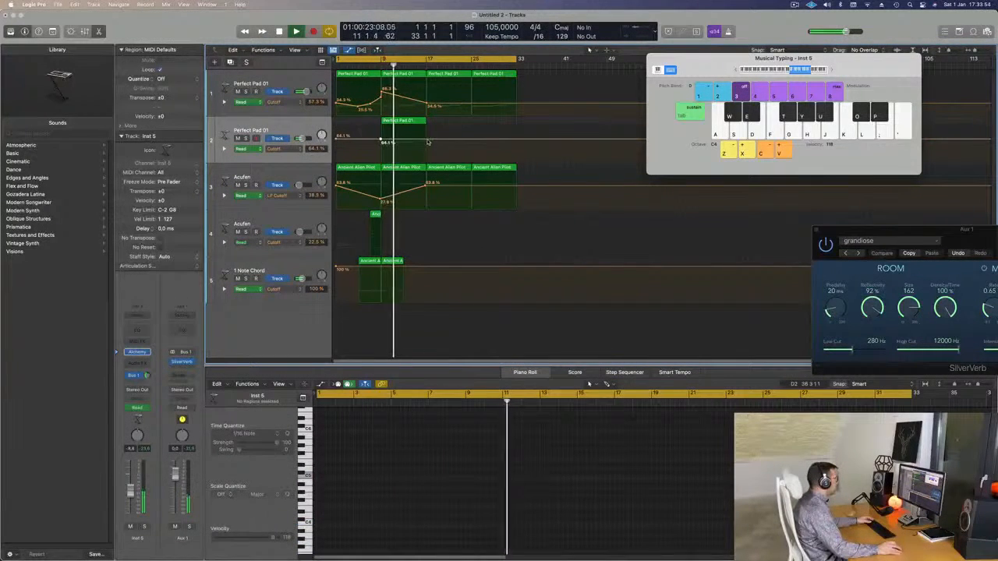
left_click_drag(427, 142, 426, 135)
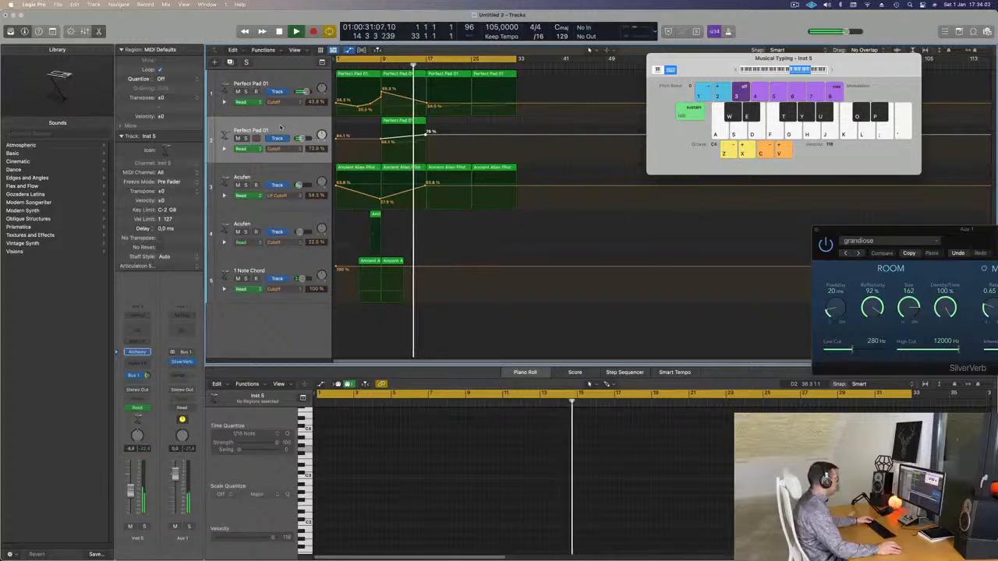
Delete the Ancient Alien Pilot region starting at bar 17 on the third track
left_click(438, 170)
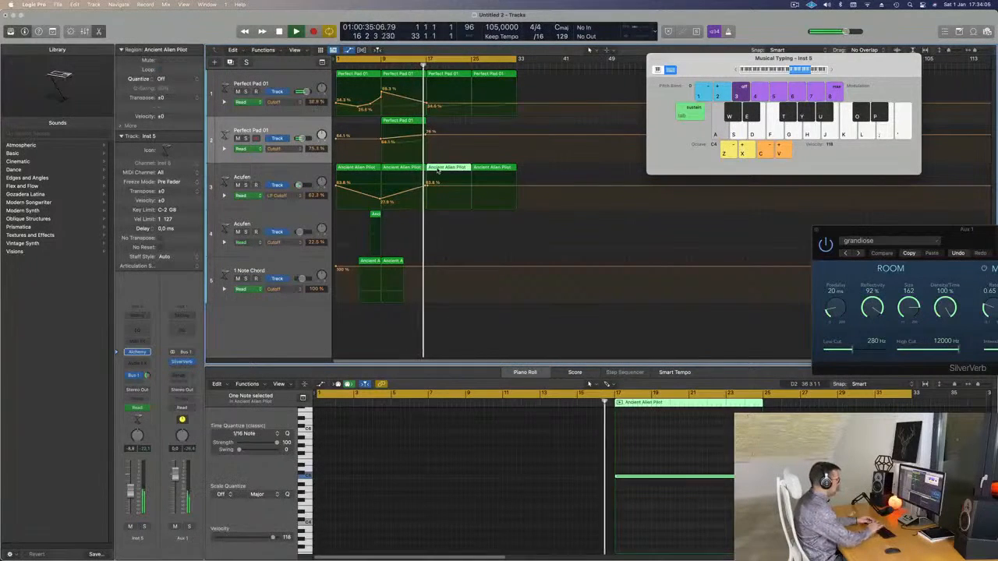
key("Delete")
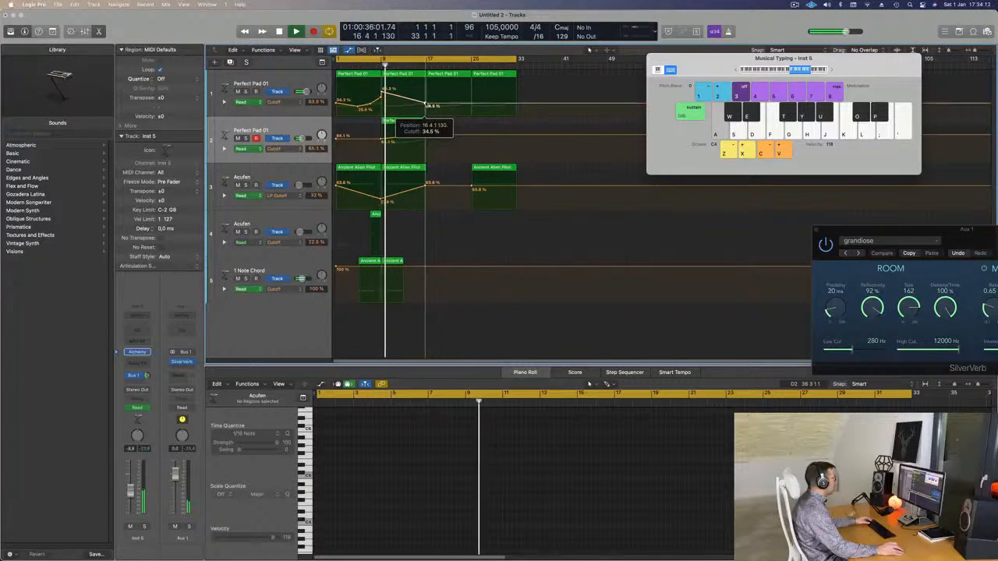
Lower the first Perfect Pad 01 track's Cutoff automation at bar 17 to about 23 % and select that track
left_click_drag(428, 104, 428, 110)
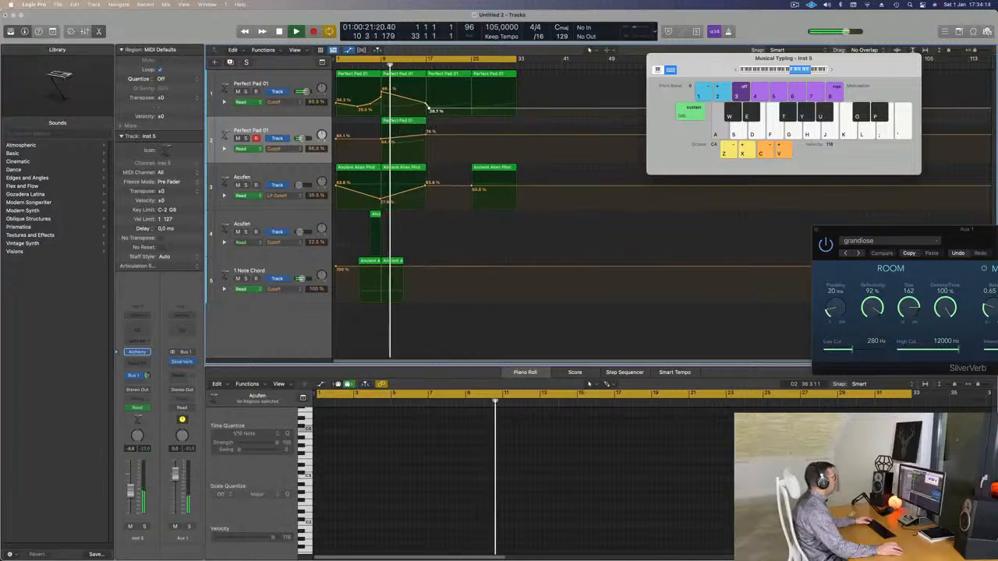
left_click(301, 82)
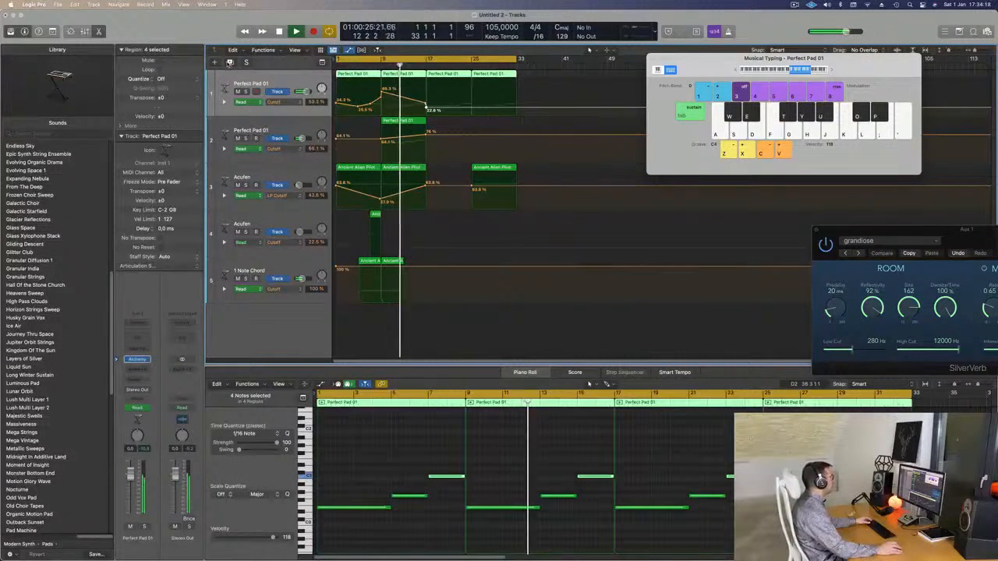
Duplicate the first Perfect Pad 01 track and copy its two regions from bar 17 to bar 33 onto the new track
key("super+d")
left_click_drag(529, 77, 454, 135)
Copy all notes in the two new regions one octave higher, keeping the original notes
scroll(491, 463, "up", 3)
left_click_drag(389, 457, 744, 555)
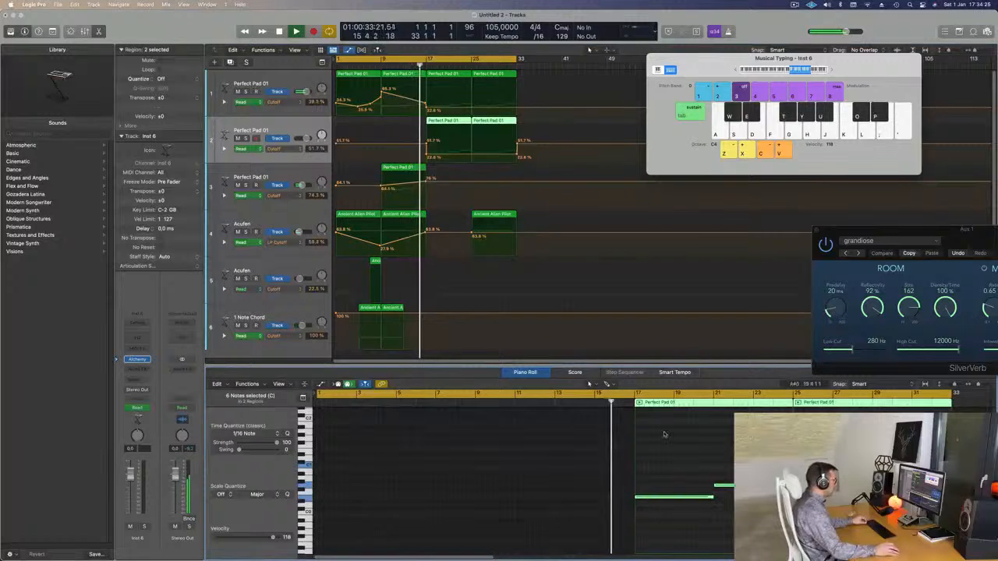
left_click_drag(671, 500, 672, 455)
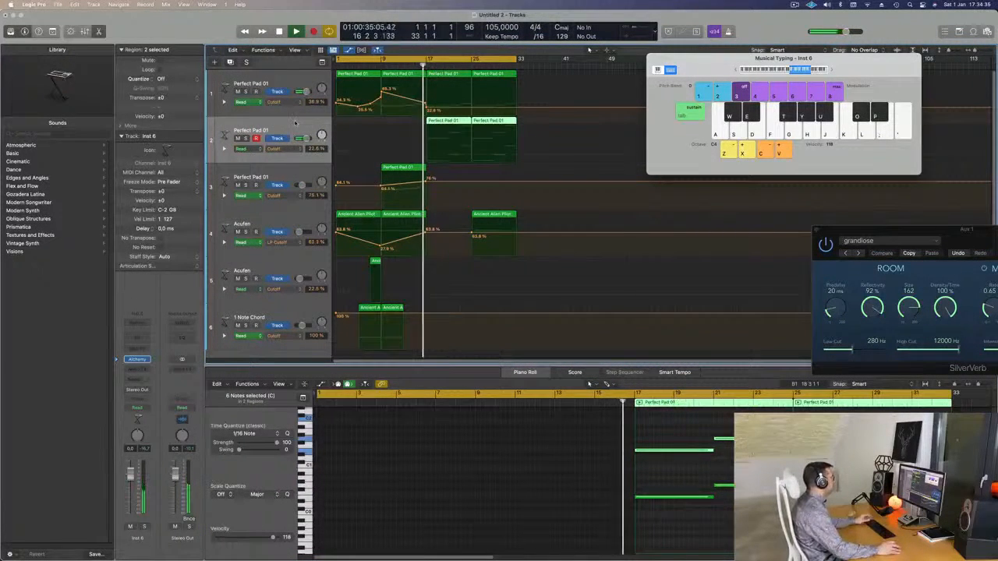
Insert the Arpeggiator MIDI effect on the new pad track and move its window aside
left_click(146, 359)
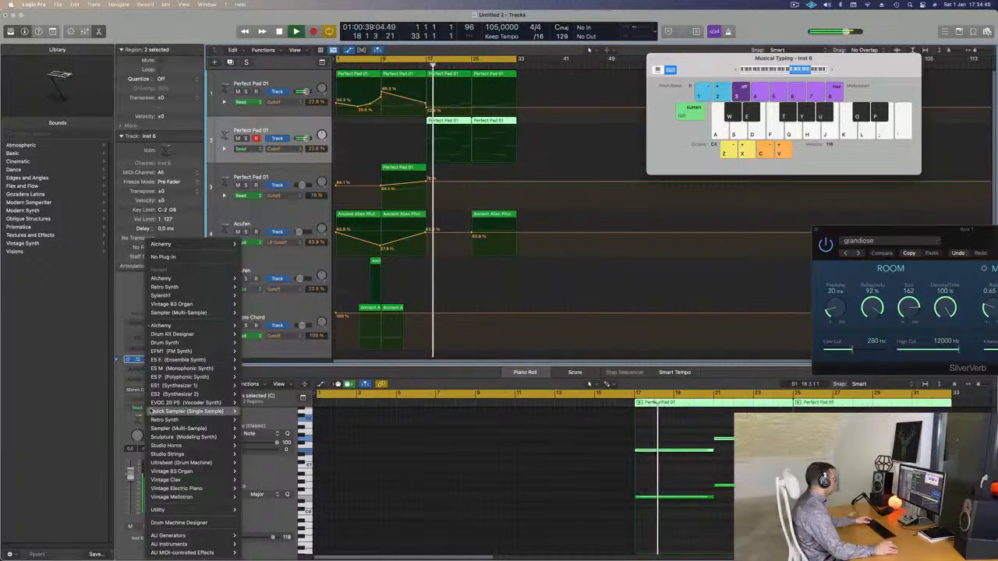
left_click(138, 327)
left_click(138, 327)
left_click(139, 326)
left_click(140, 325)
left_click(140, 307)
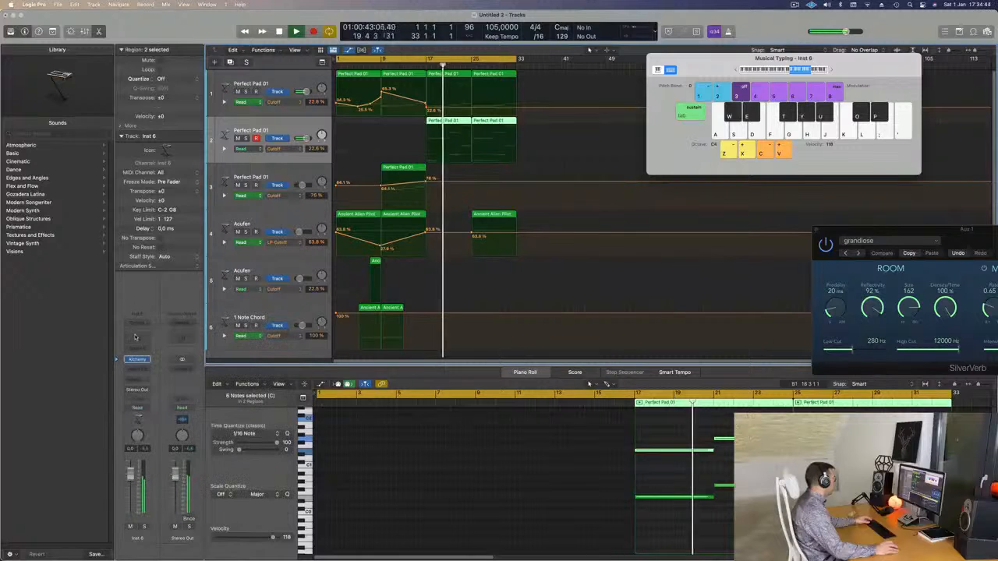
left_click(139, 351)
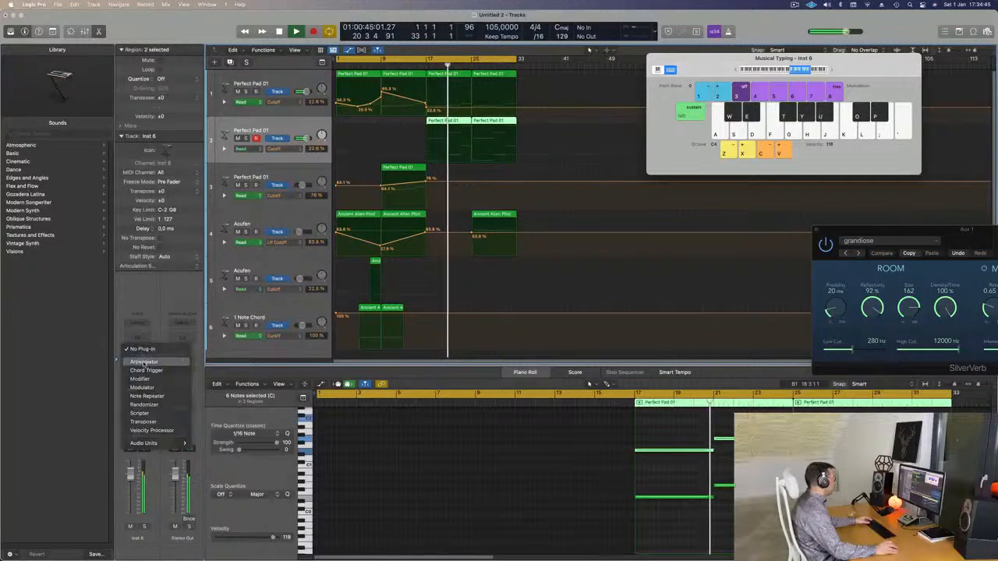
left_click(143, 363)
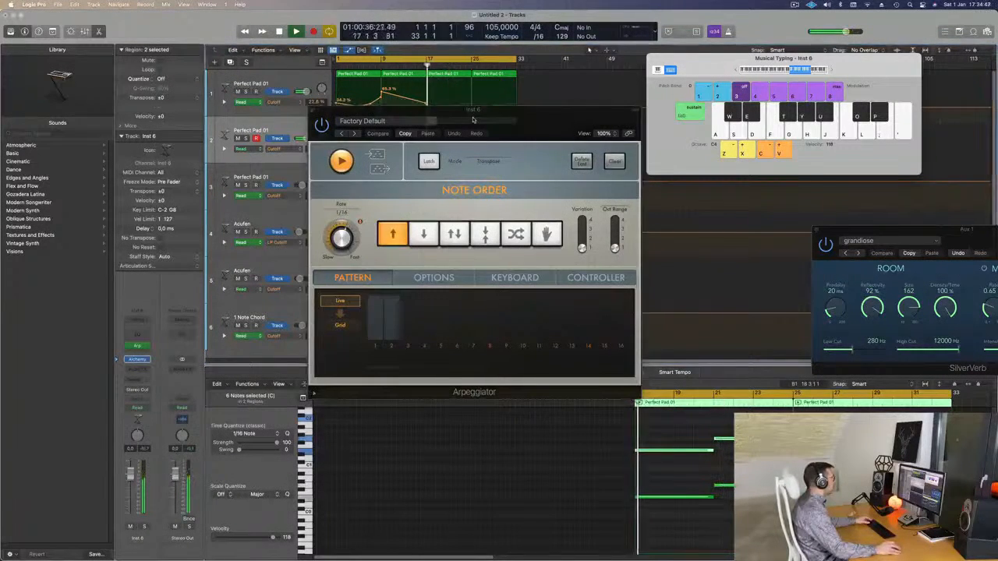
left_click_drag(473, 120, 696, 109)
left_click(271, 127)
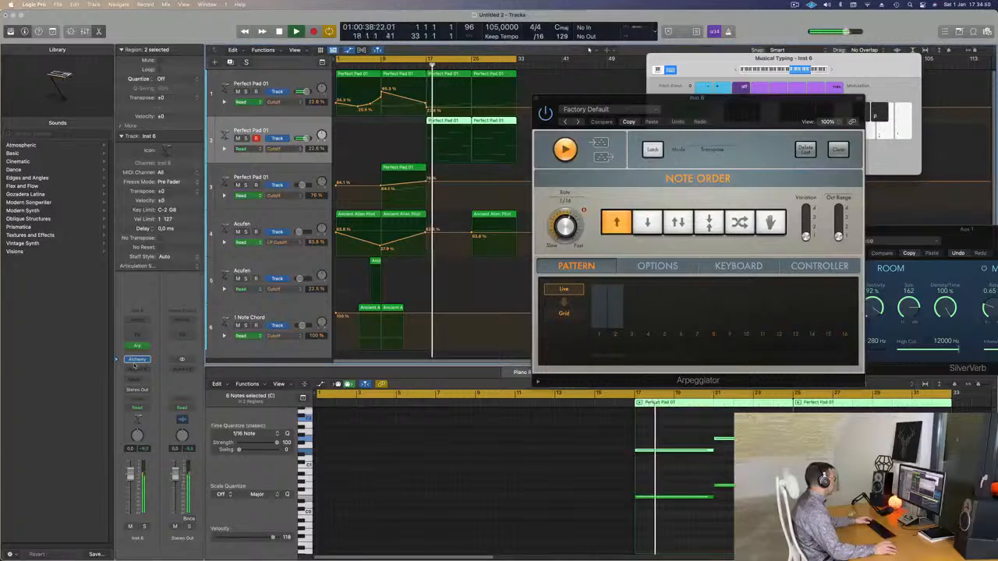
Open Alchemy on the arpeggiated track, close the Arpeggiator window, and raise Alchemy's Delay to about 66 %
left_click(137, 359)
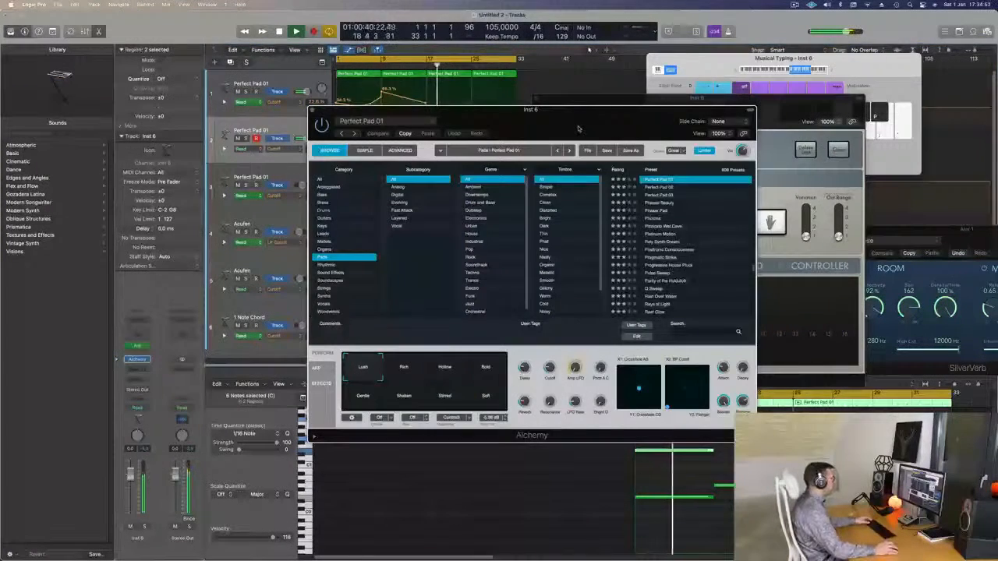
left_click_drag(578, 127, 692, 167)
left_click_drag(535, 103, 623, 91)
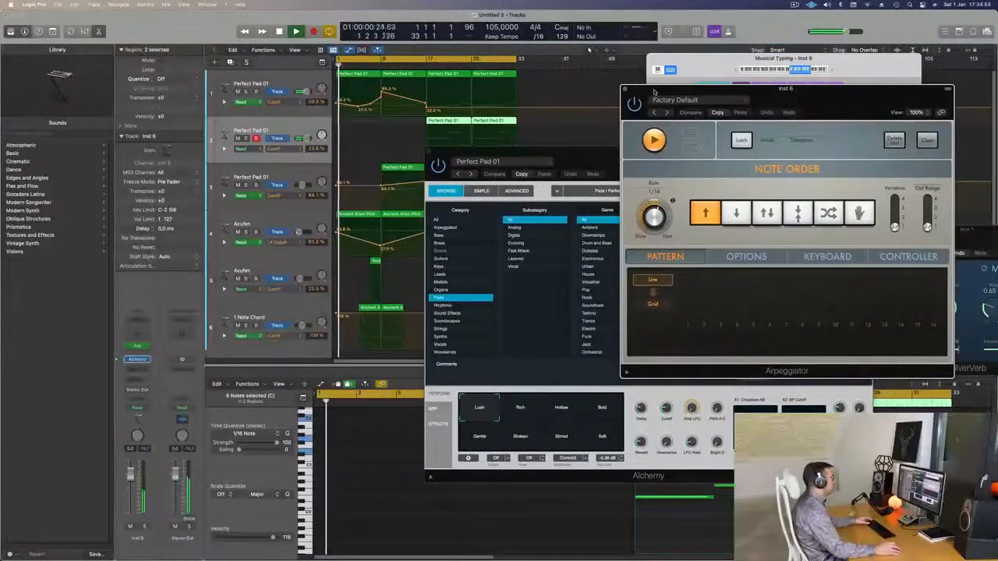
left_click(626, 90)
left_click_drag(685, 155, 777, 43)
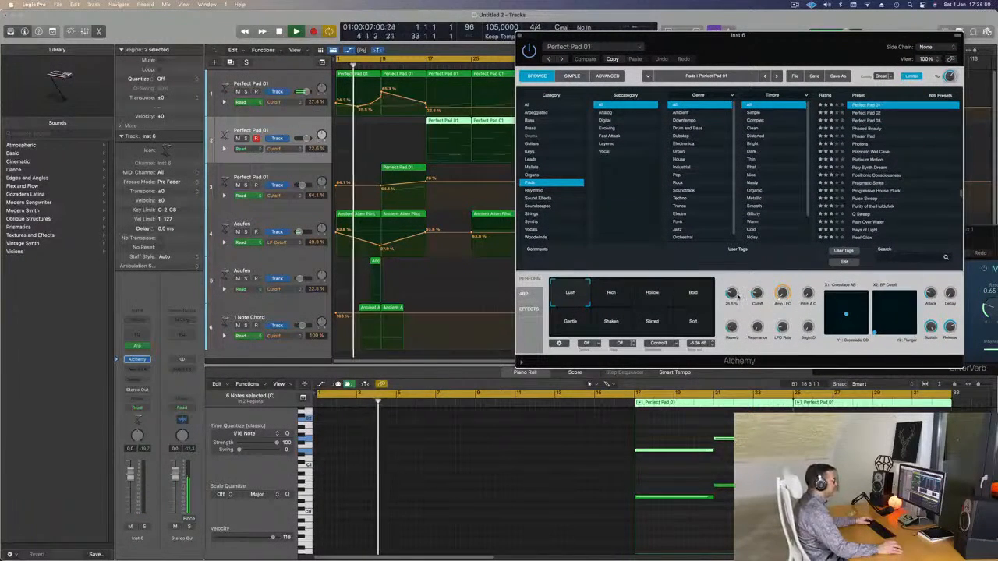
left_click_drag(734, 293, 735, 289)
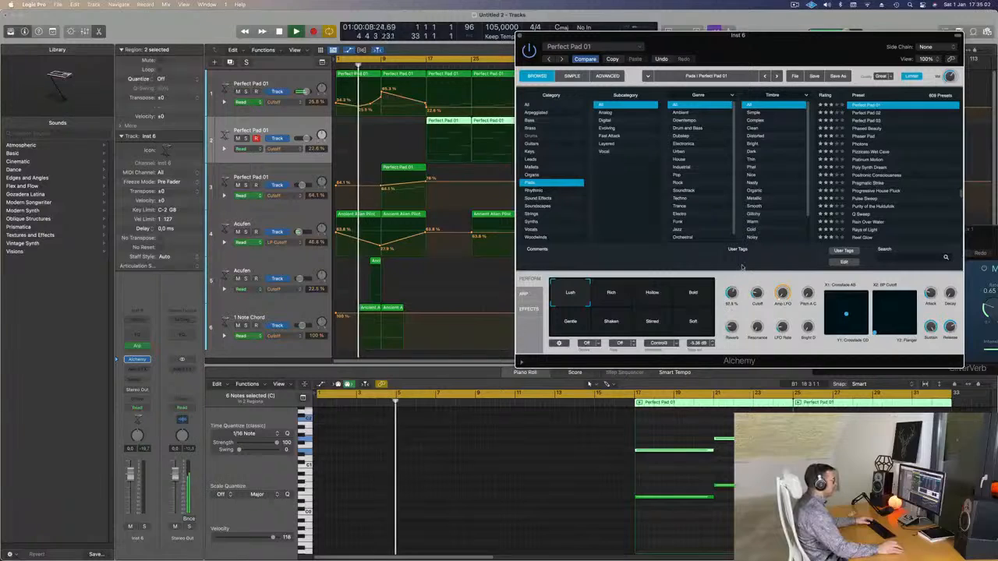
Set the cycle range to bars 17–33 and play it with the arpeggiated track soloed
key("space")
left_click_drag(338, 60, 427, 61)
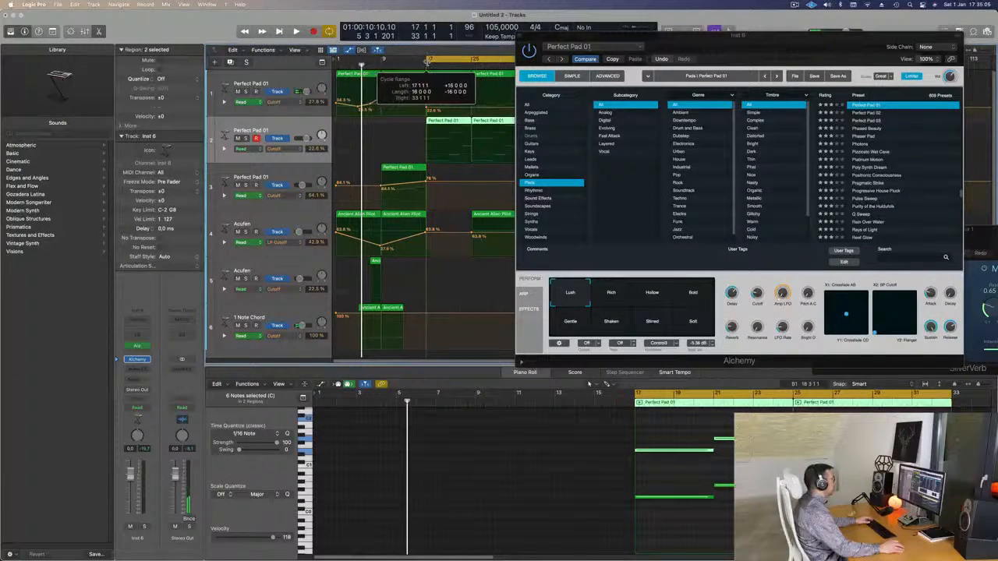
key("space")
left_click_drag(623, 35, 541, 39)
key("space")
key("space")
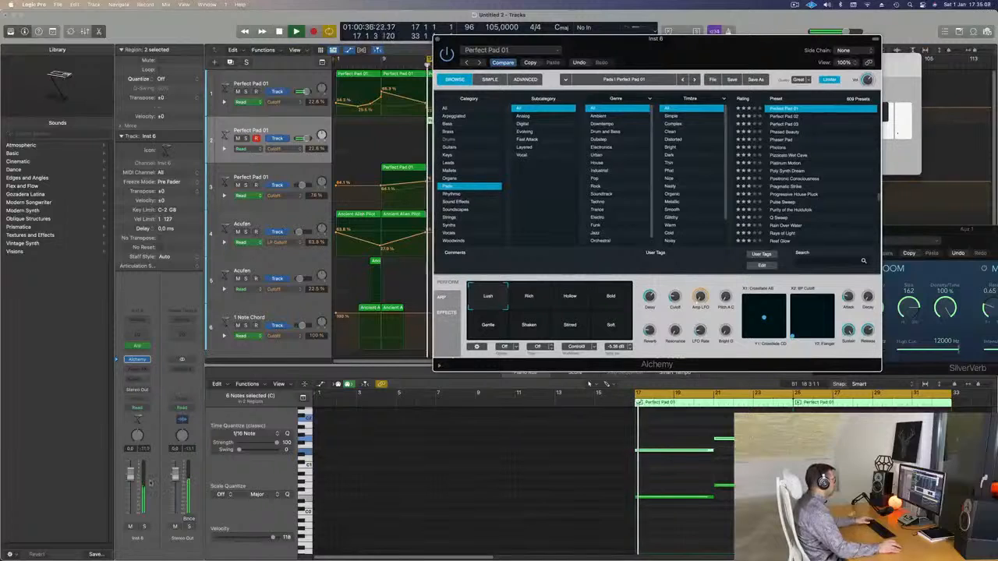
left_click(143, 527)
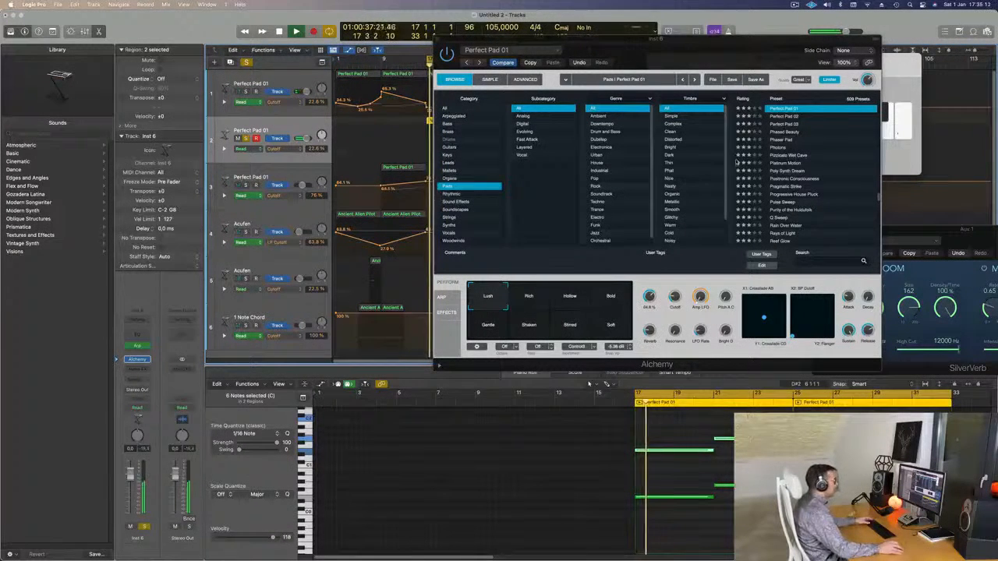
Load the Keys preset 80s Pop Electric Piano in Alchemy, lower the track's volume, and unsolo the track
left_click(448, 155)
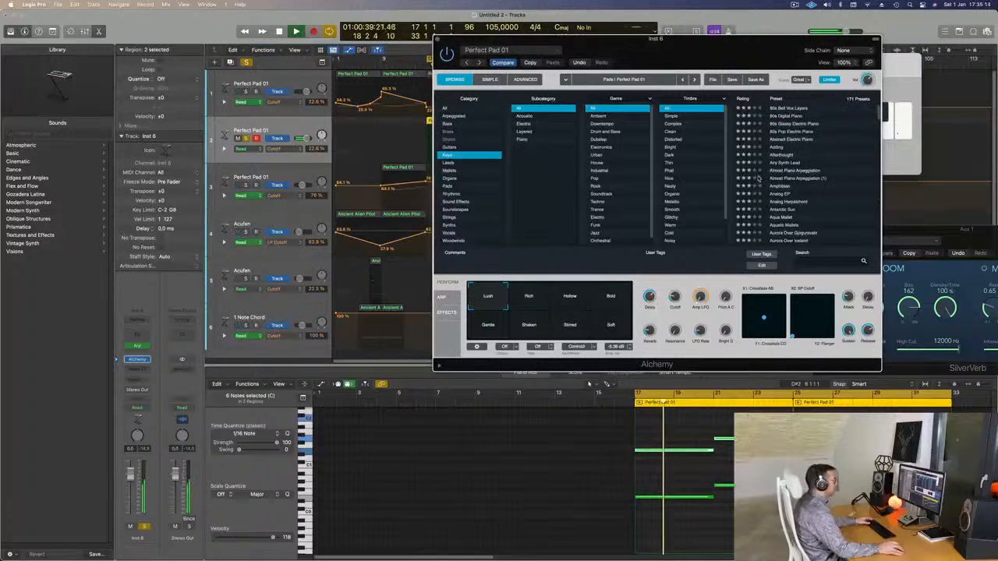
left_click(791, 132)
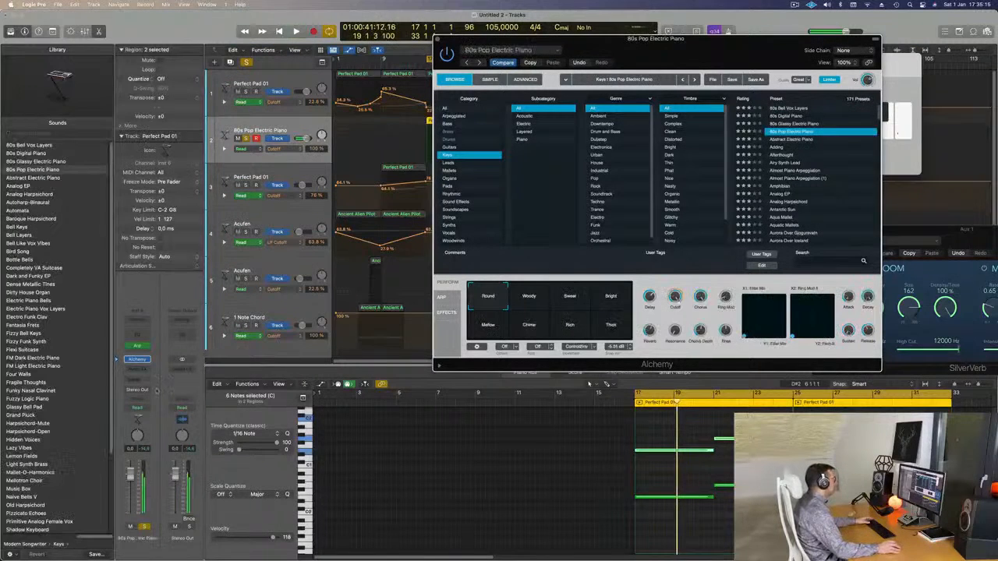
left_click_drag(131, 497, 132, 502)
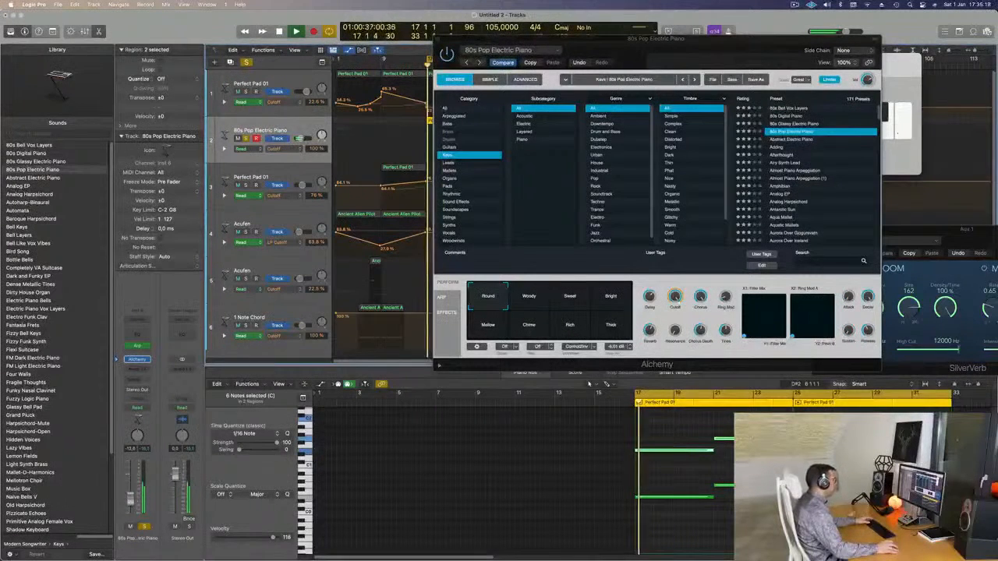
left_click(144, 527)
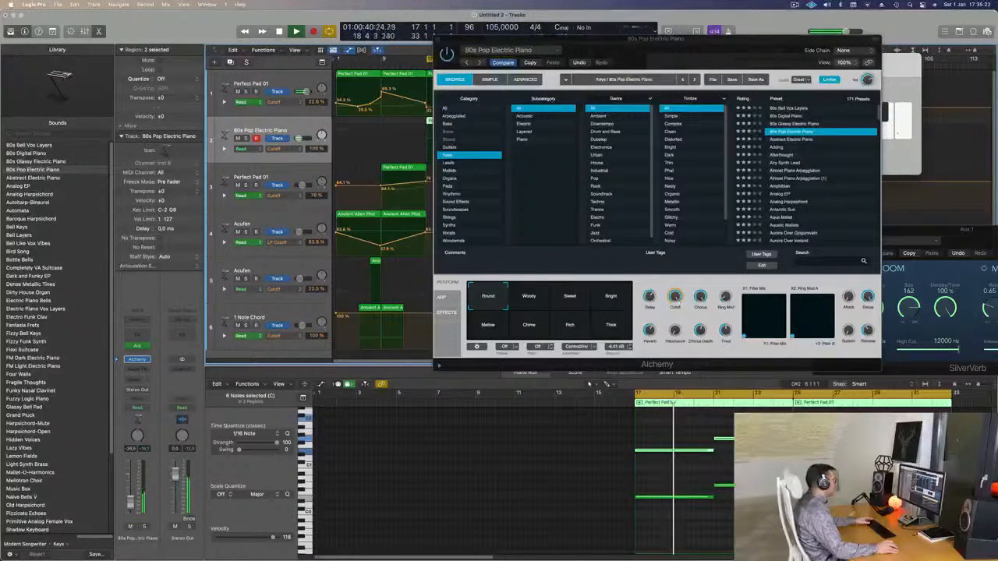
Audition the Woody, Mellow, Chime and Rich performance snapshots of the 80s Pop Electric Piano preset
left_click(529, 303)
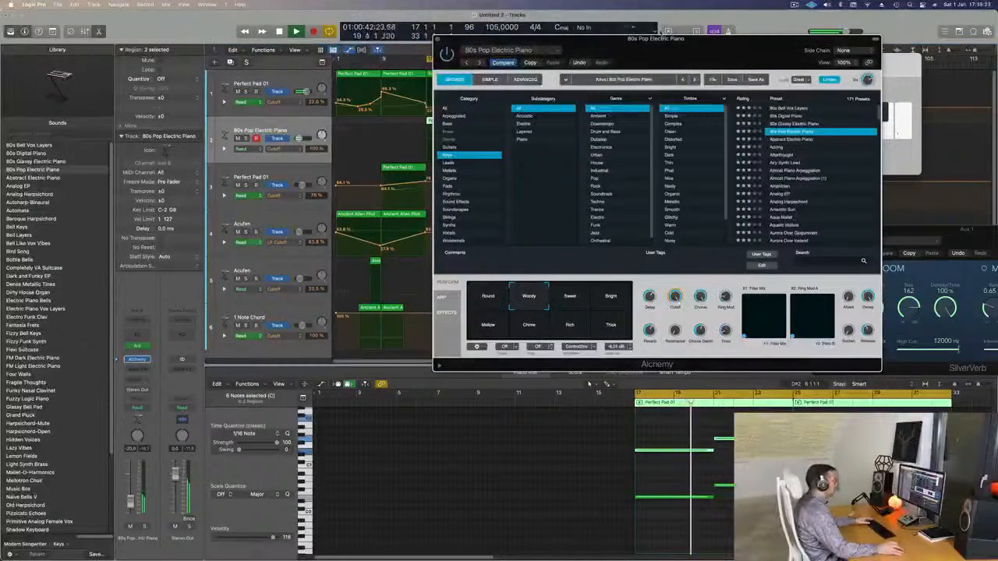
left_click_drag(670, 45, 743, 21)
left_click(639, 279)
left_click(680, 276)
left_click(683, 301)
left_click(561, 304)
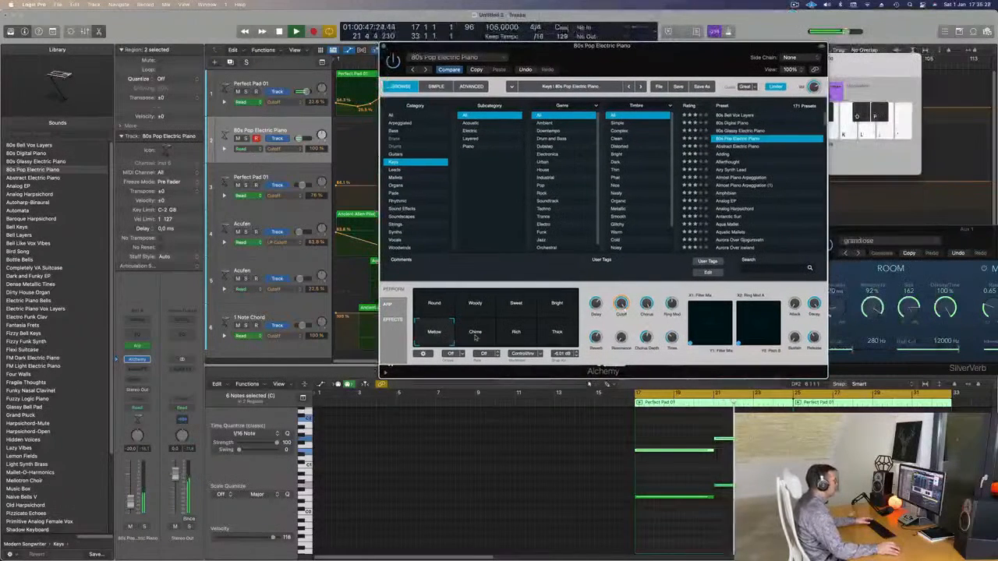
left_click(475, 336)
left_click(507, 333)
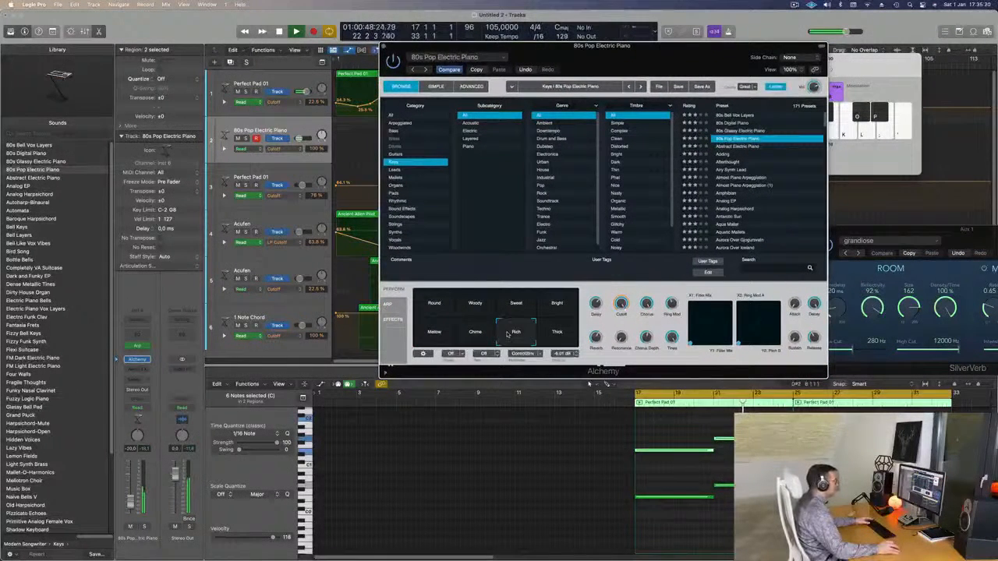
Audition the presets Abstract Electric Piano, Almost Piano Arpeggiation and Analog EP, trying a Cutoff change and the Warm Tremolo snapshot on Analog EP
left_click(743, 147)
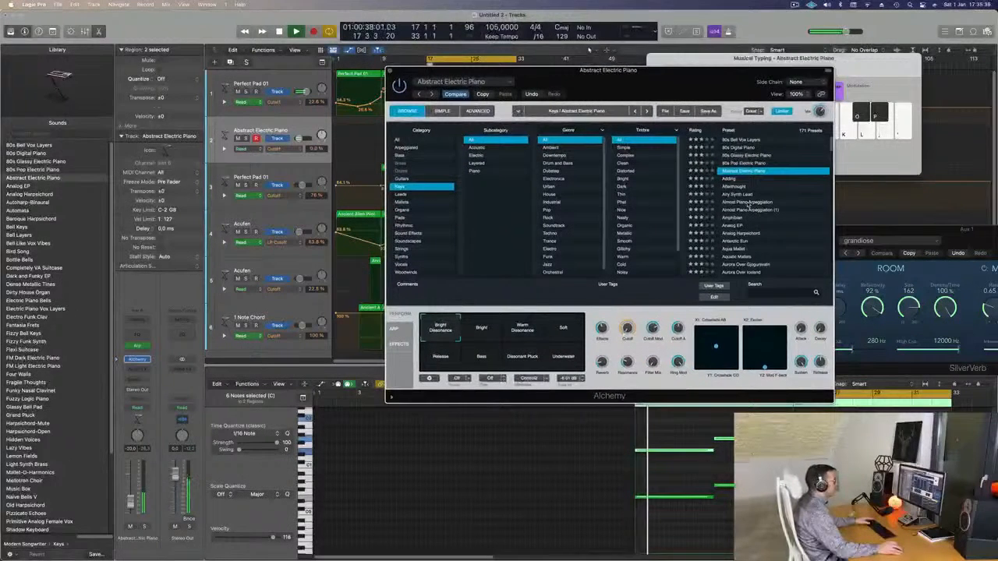
left_click(746, 202)
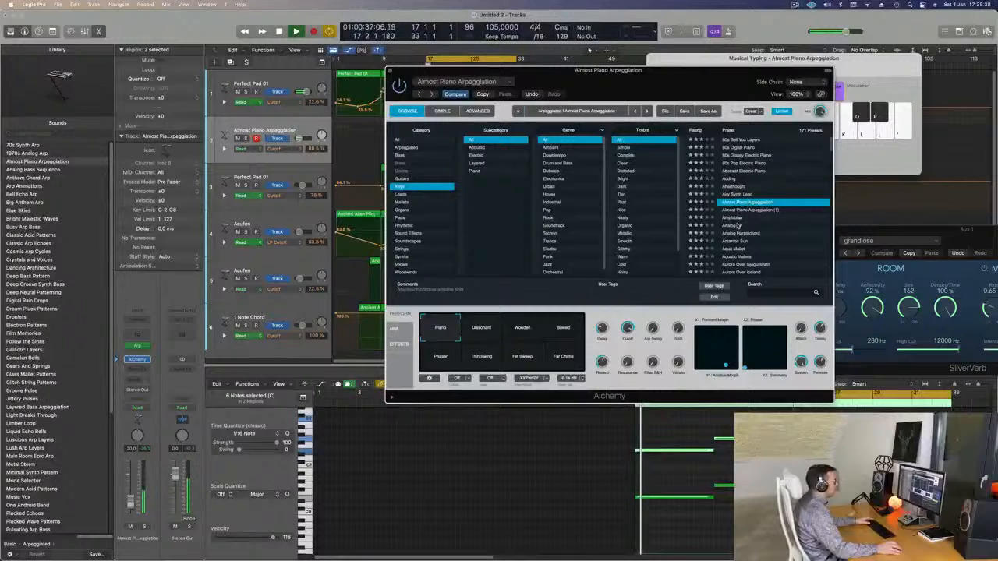
left_click(736, 225)
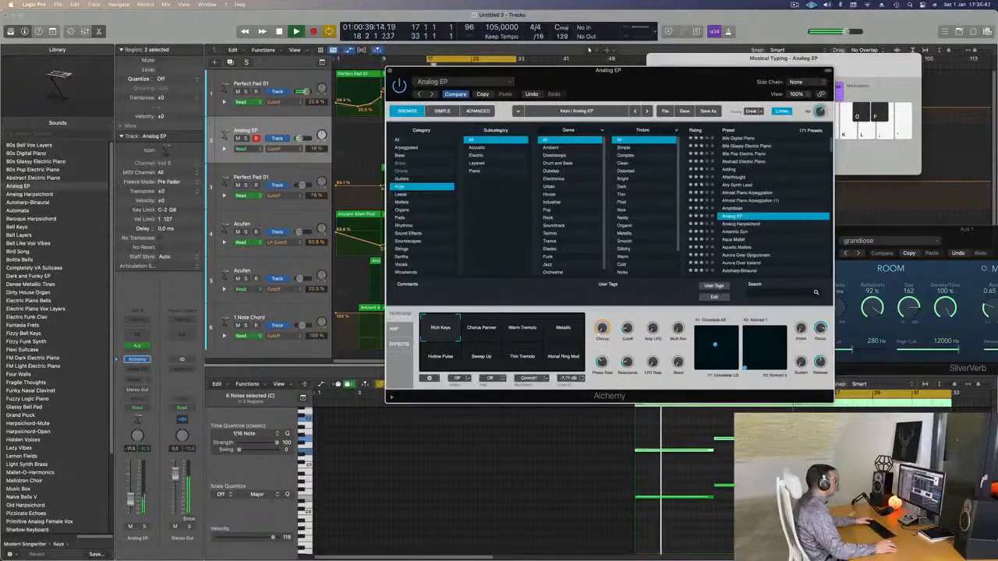
left_click_drag(627, 329, 624, 350)
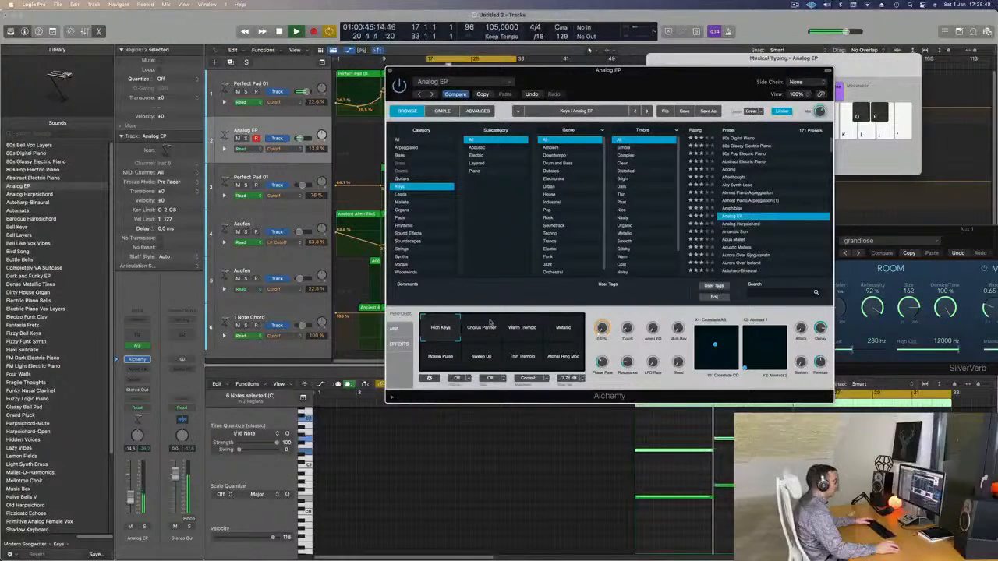
left_click(523, 329)
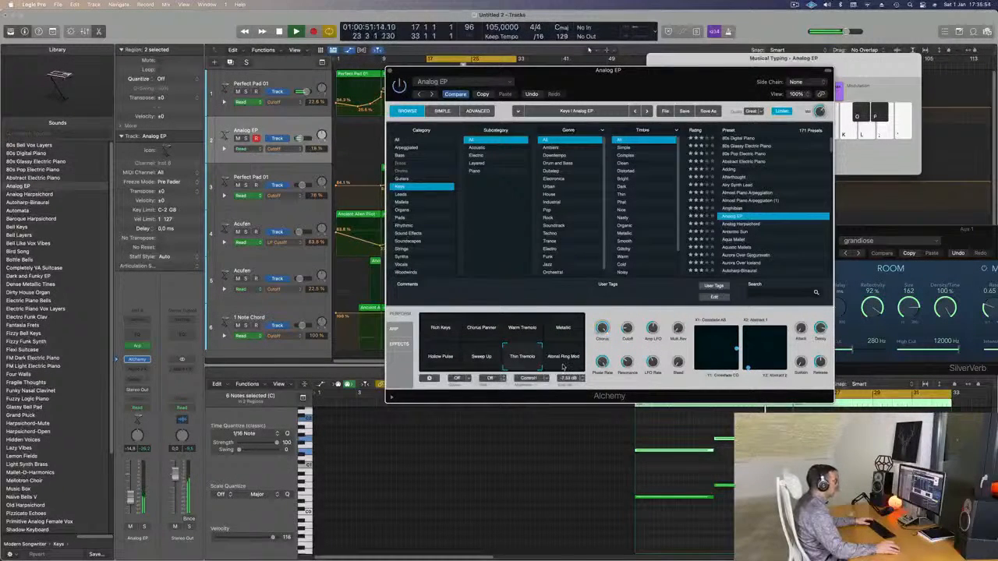
Audition the Aquatic Mallets preset with its Dark & Snappy, Murky Shimmer and Water Modulations snapshots
scroll(745, 247, "down", 1)
left_click(744, 225)
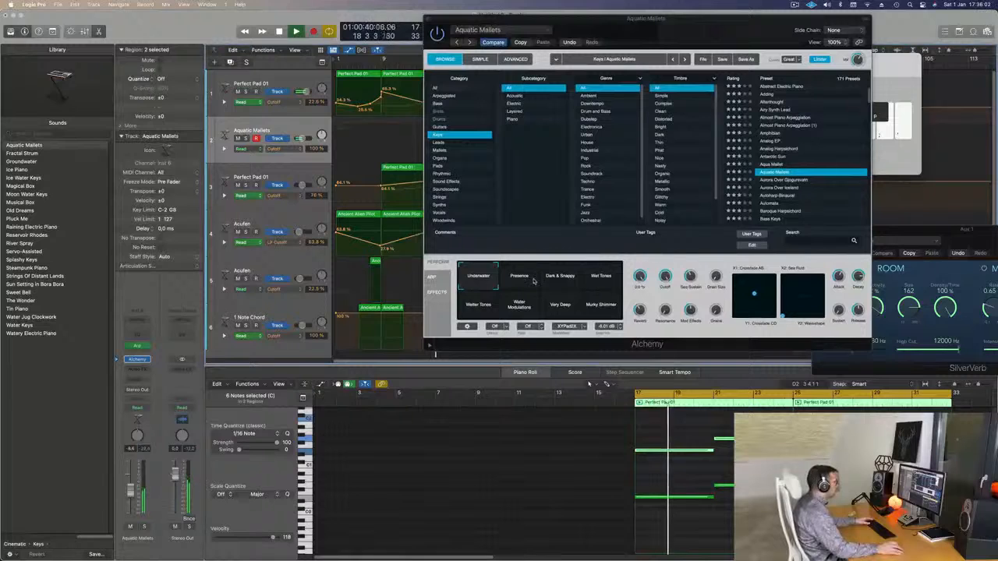
left_click(528, 279)
double_click(533, 281)
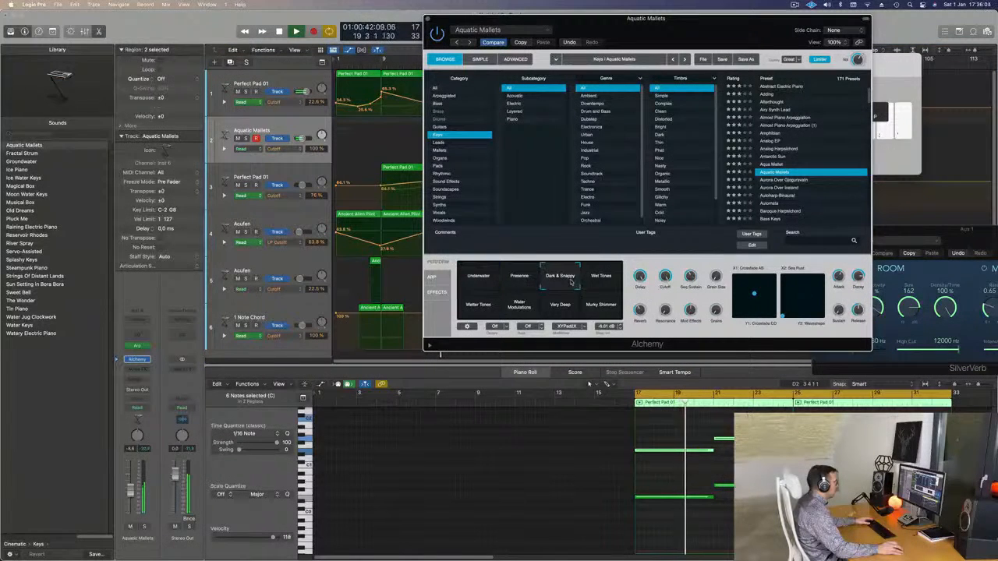
left_click(598, 308)
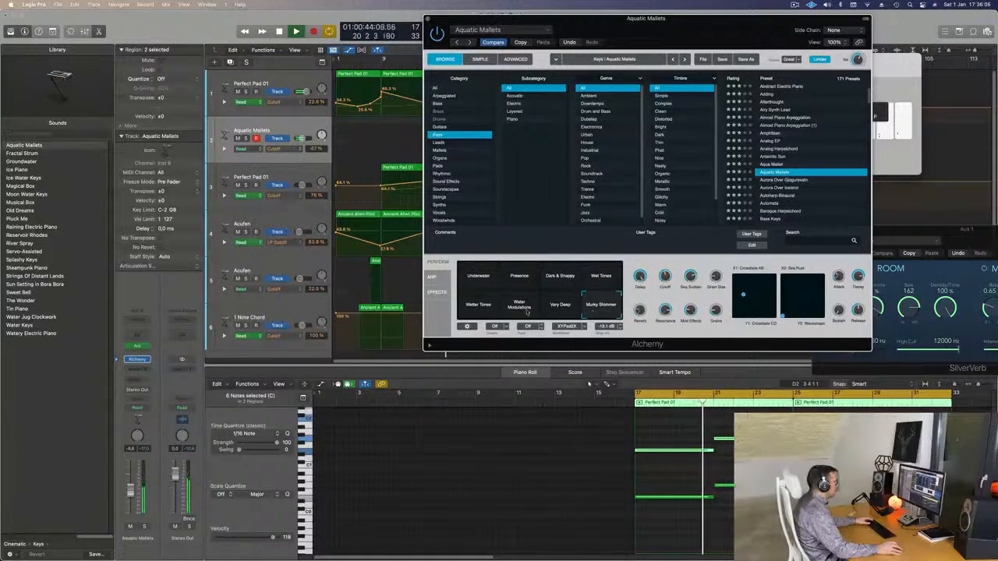
left_click(515, 310)
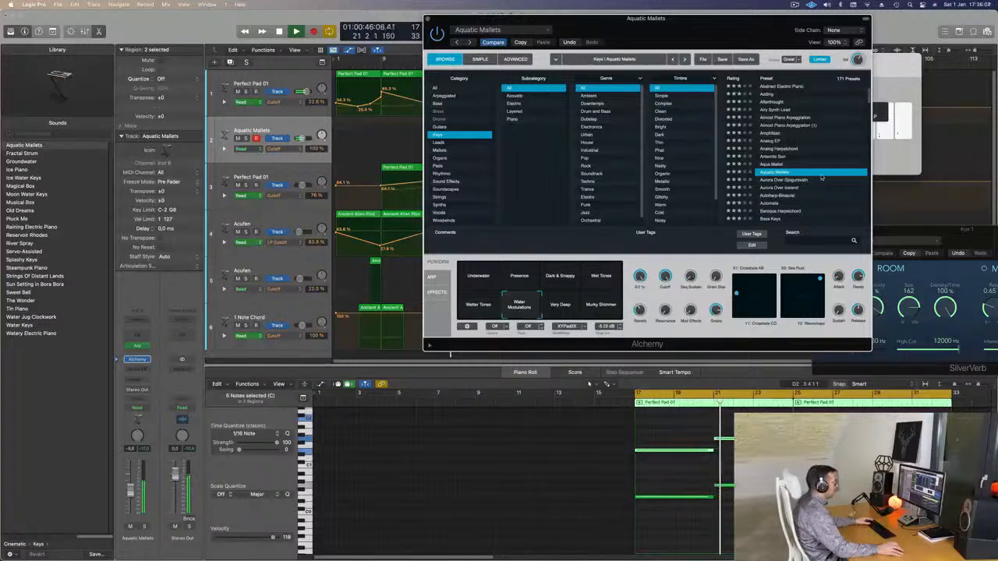
Try the Aurora Over Gjogursvatn preset, and load Baroque Harpsichord with its Warm snapshot instead
left_click(791, 180)
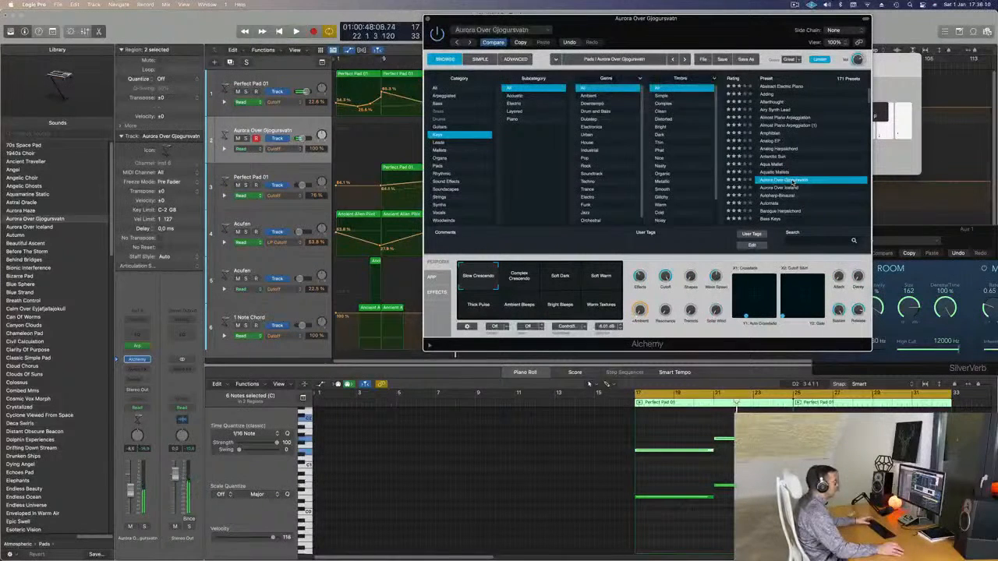
scroll(791, 186, "down", 2)
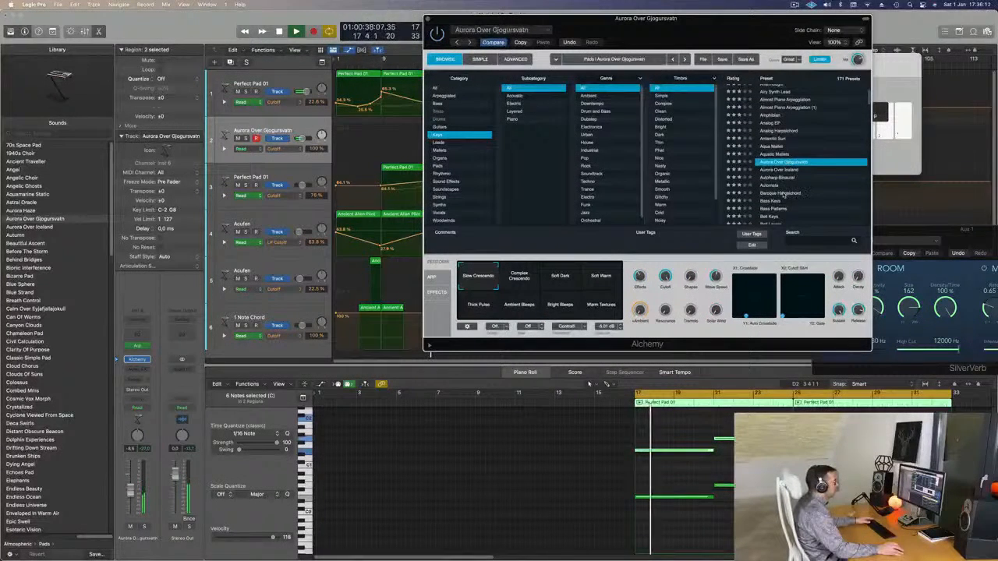
left_click(783, 194)
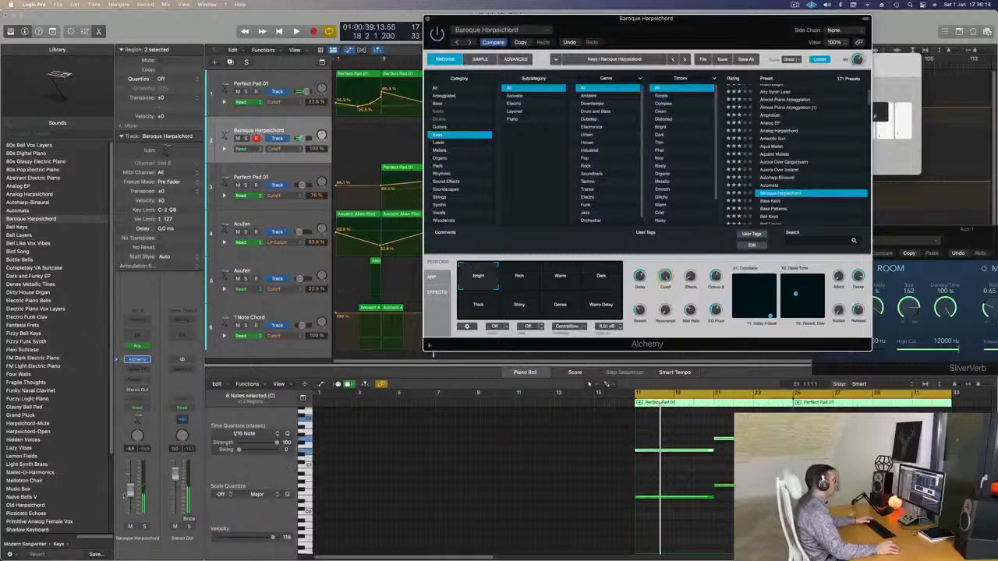
key("space")
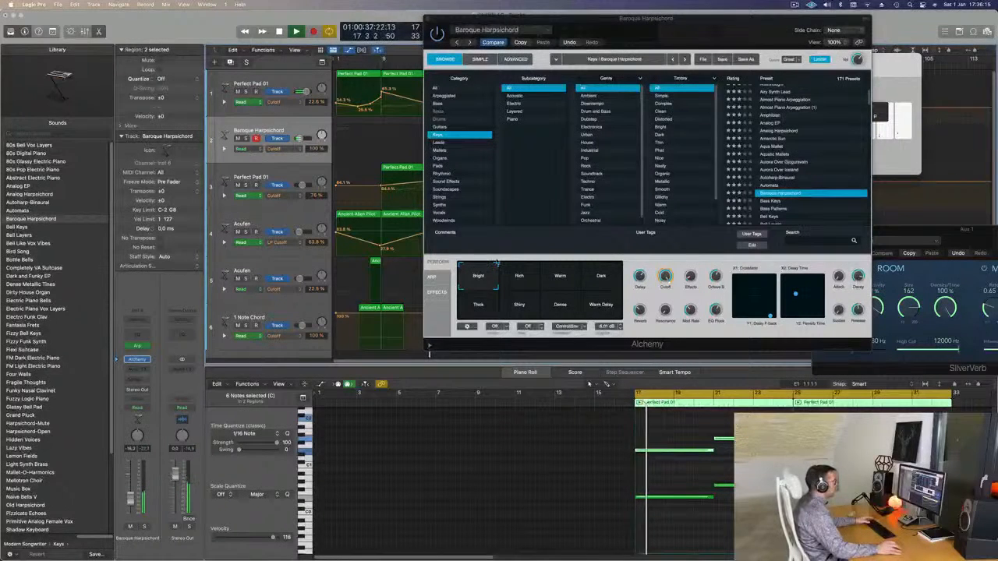
left_click(519, 279)
left_click(560, 279)
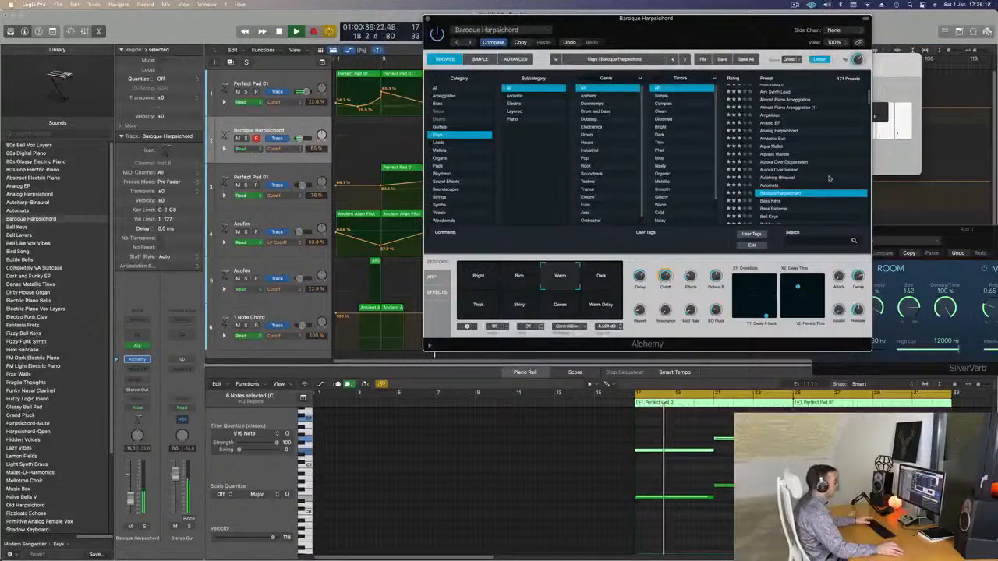
Audition the Bass Keys preset with its Lush Organ snapshot, and the Bass Patterns preset
scroll(829, 179, "down", 1)
left_click(771, 194)
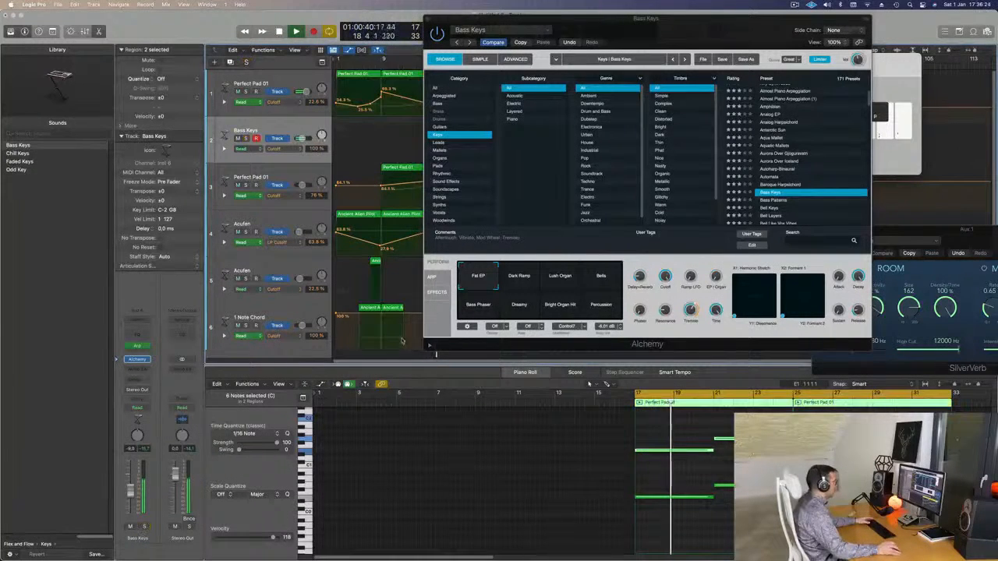
left_click(558, 278)
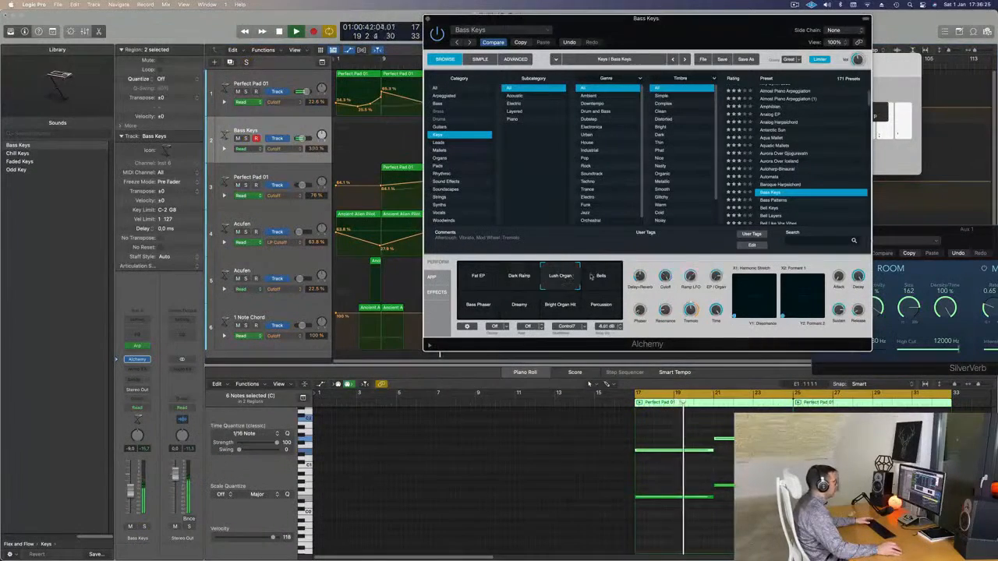
left_click(780, 200)
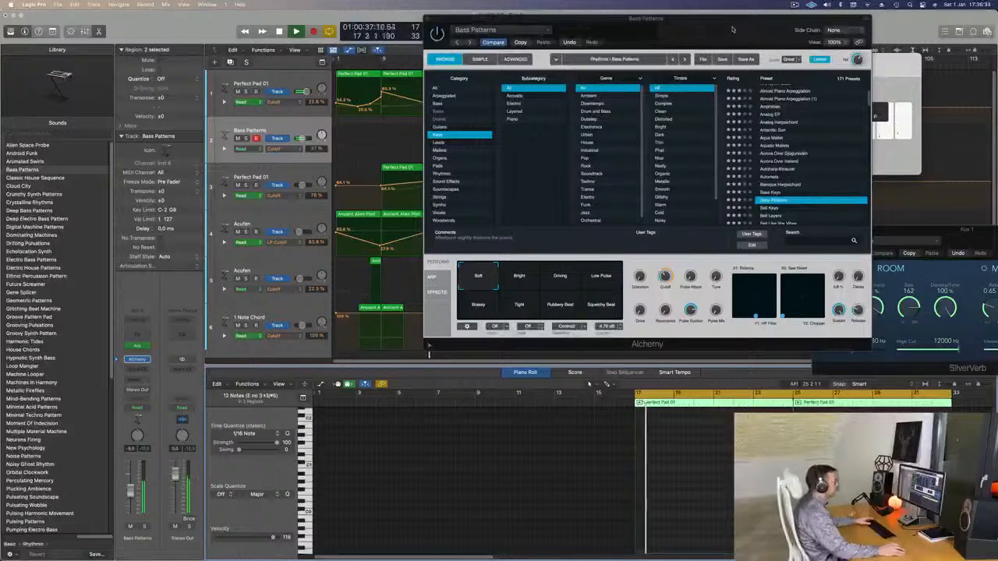
left_click_drag(732, 30, 839, 115)
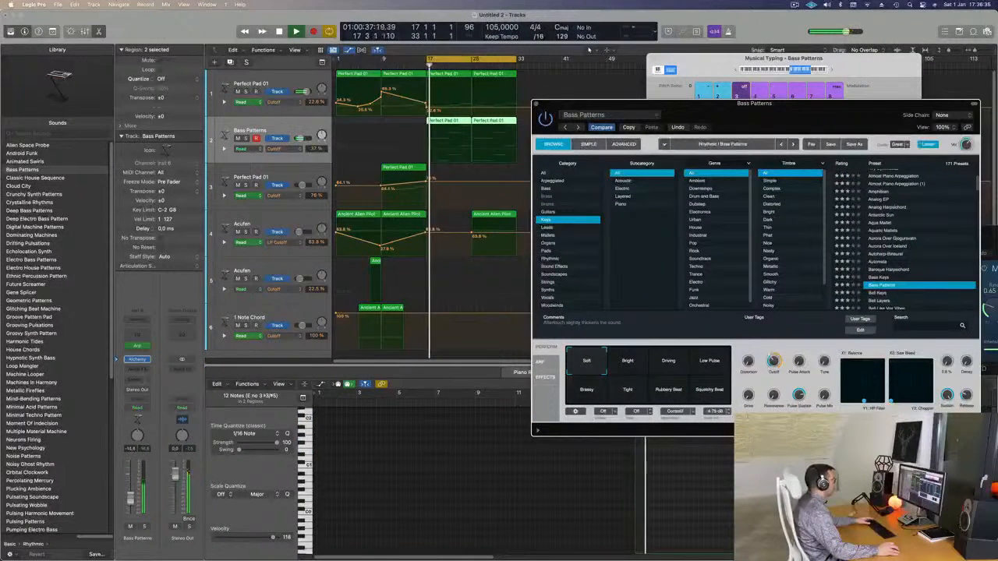
left_click_drag(840, 115, 646, 91)
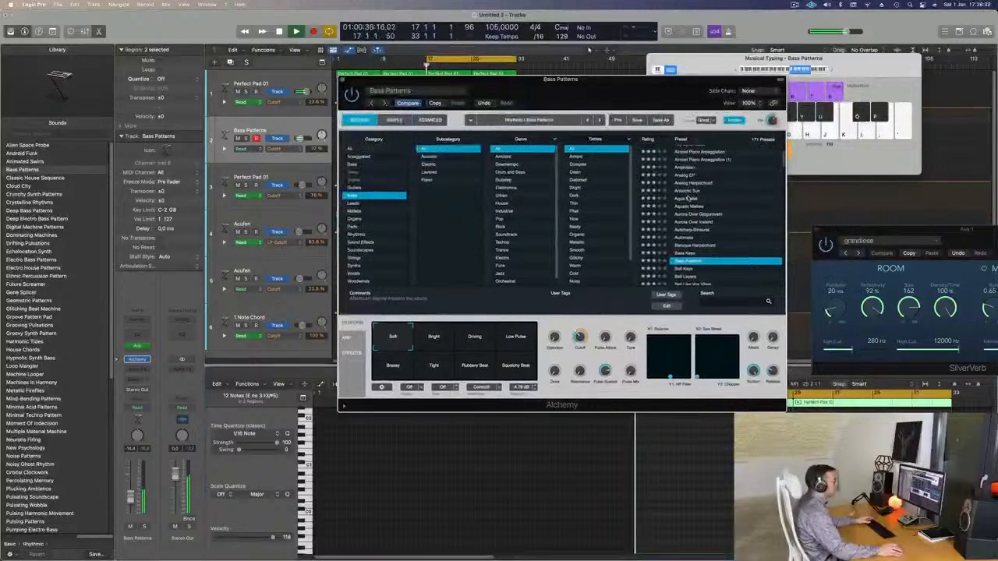
Audition the Bell Keys and Bird Song presets over the looped section
scroll(687, 238, "down", 4)
left_click(688, 229)
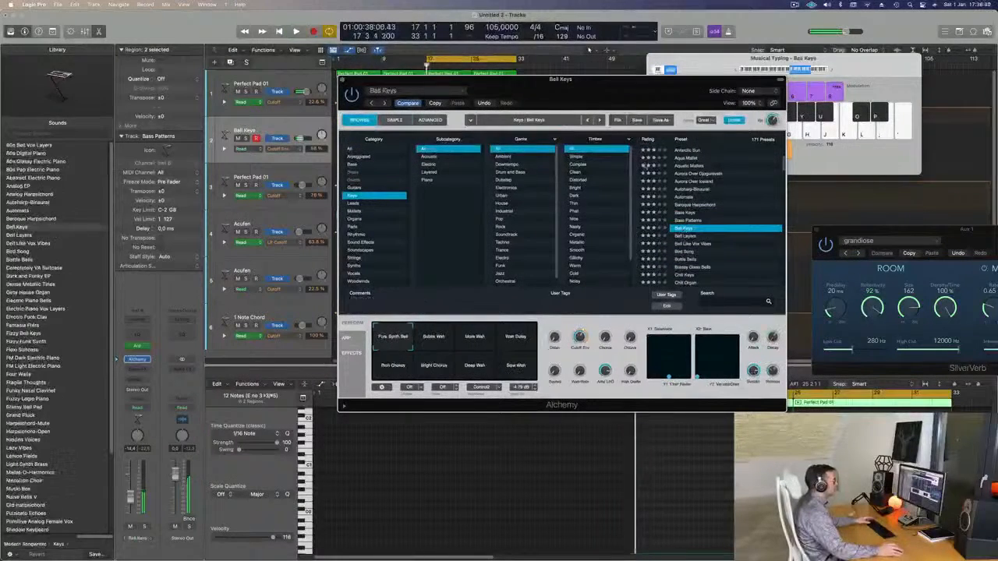
left_click_drag(616, 86, 700, 49)
left_click(770, 214)
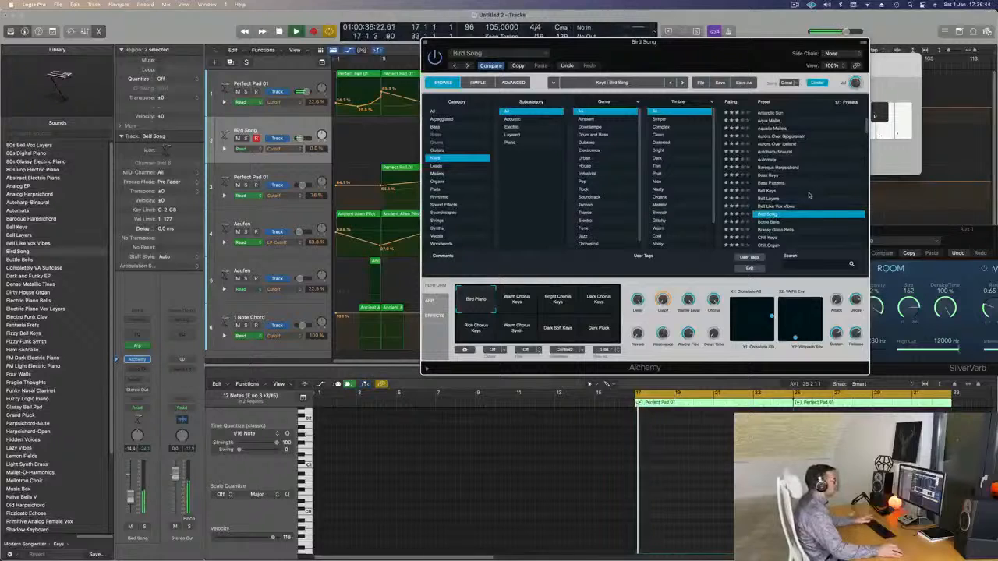
scroll(809, 196, "down", 3)
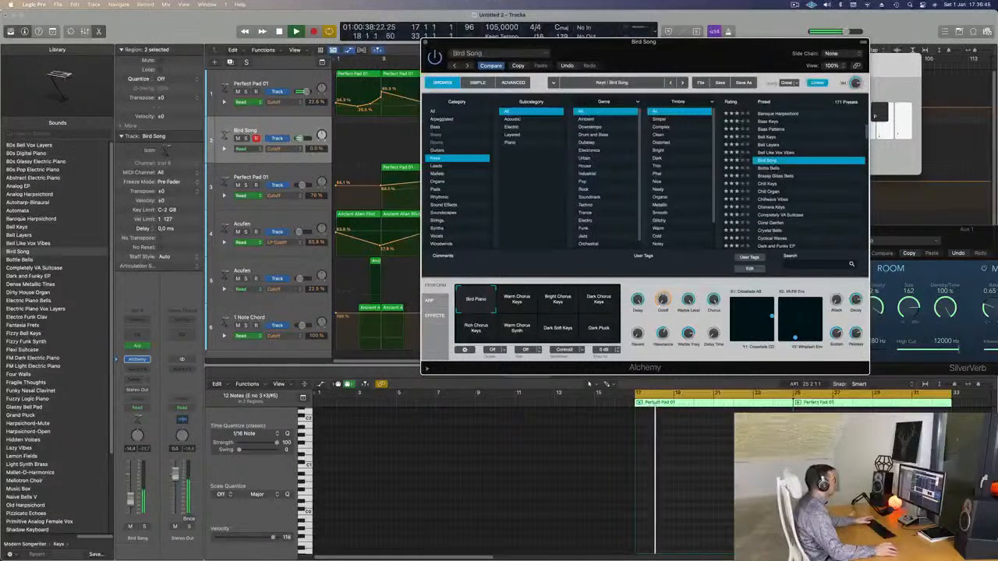
scroll(791, 207, "up", 4)
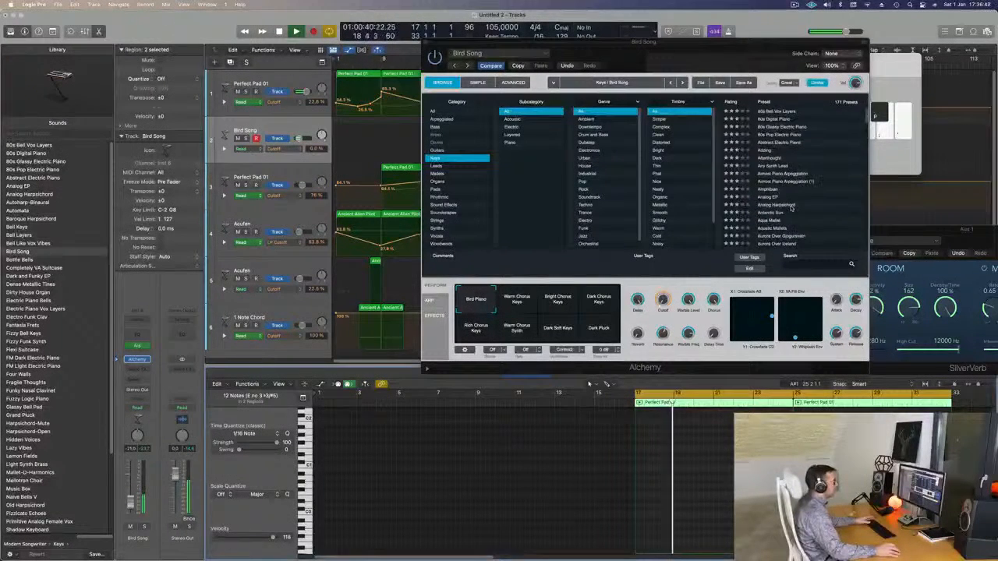
Audition the 80s Bell Vox Layers and 80s Glassy Electric Piano presets
left_click(773, 112)
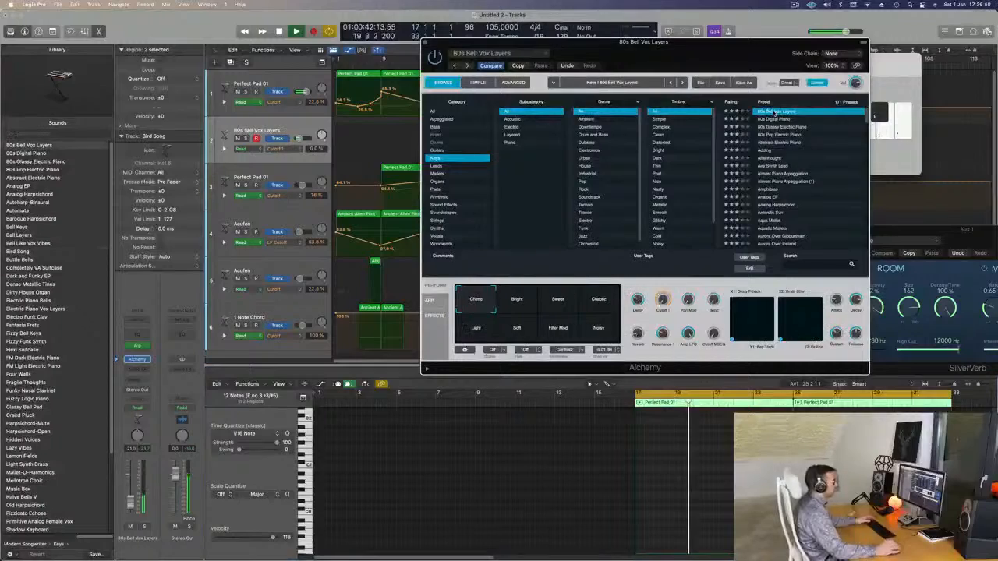
left_click_drag(761, 53, 802, 26)
key("space")
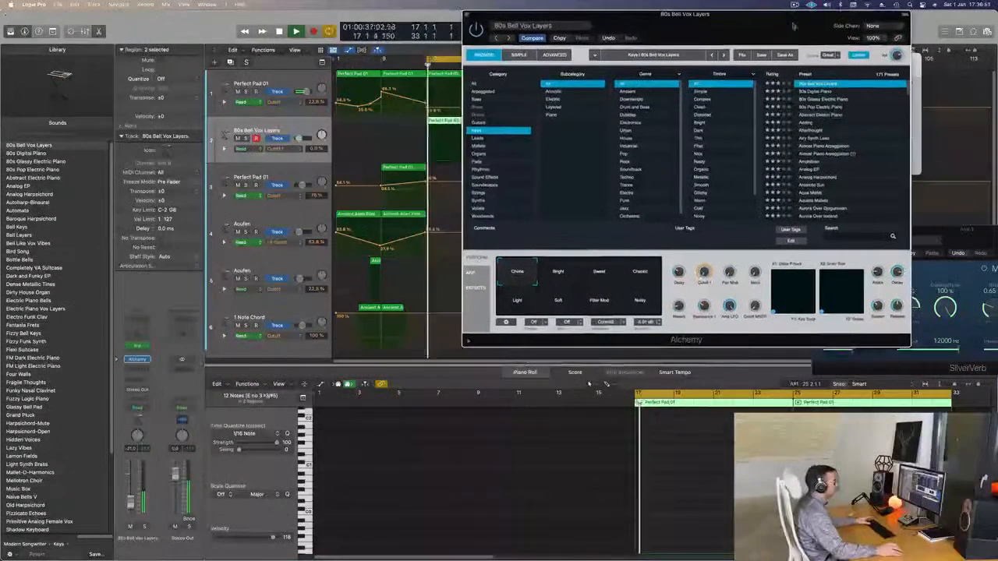
left_click(831, 99)
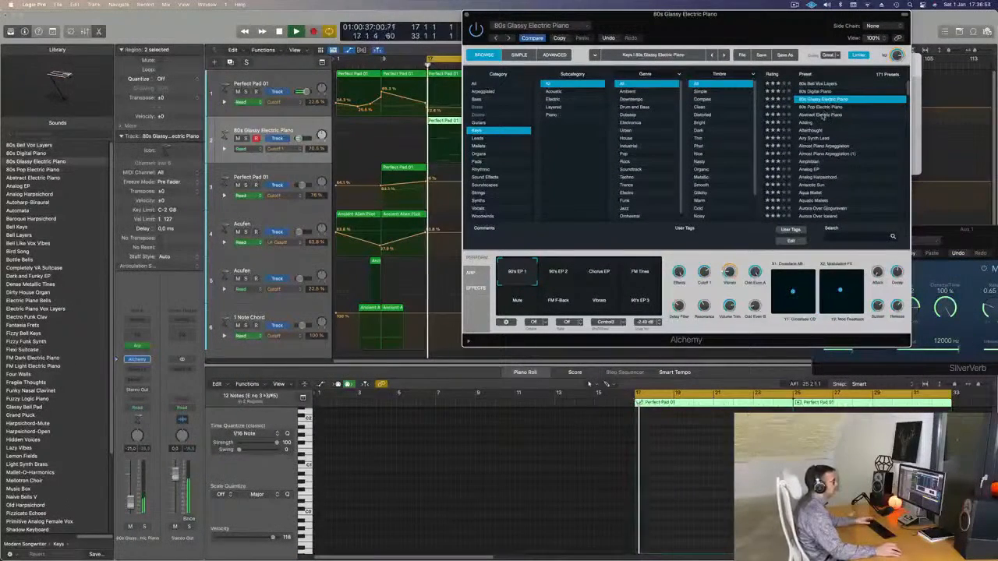
Audition the Abstract Electric Piano preset with its Bright, Warm Dissonance, Soft and Release snapshots
left_click(823, 115)
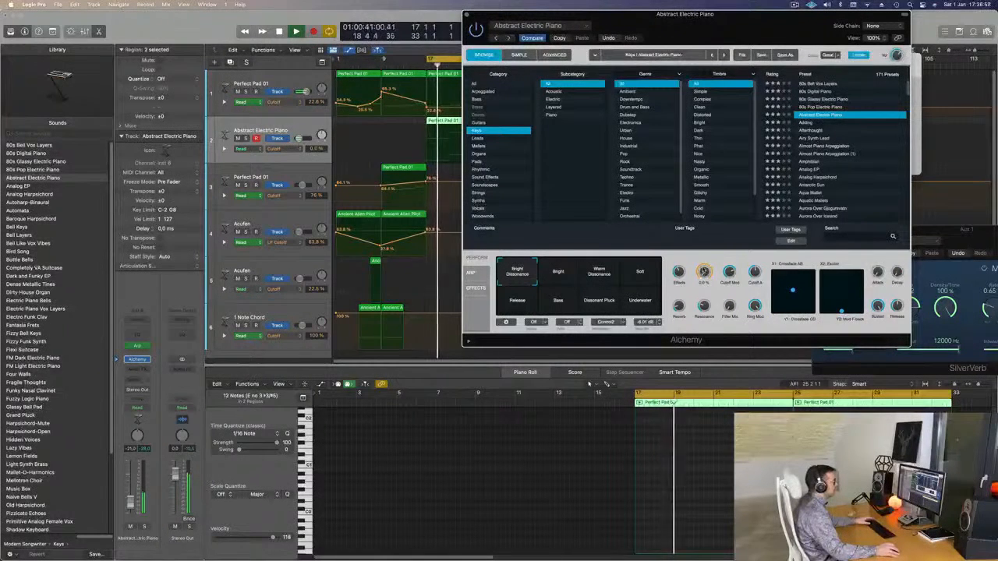
left_click(575, 271)
left_click(599, 271)
left_click(640, 275)
left_click(517, 292)
Audition the presets Any Synth Lead, Almost Piano Arpeggiation, Analog EP, Aqua Mallet and Aurora Over Iceland
left_click(825, 138)
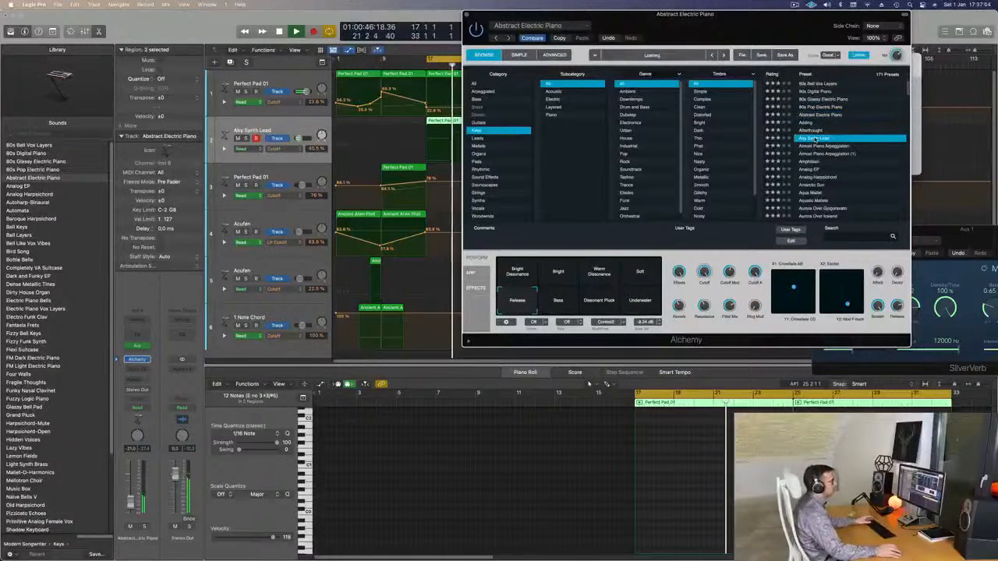
left_click(828, 146)
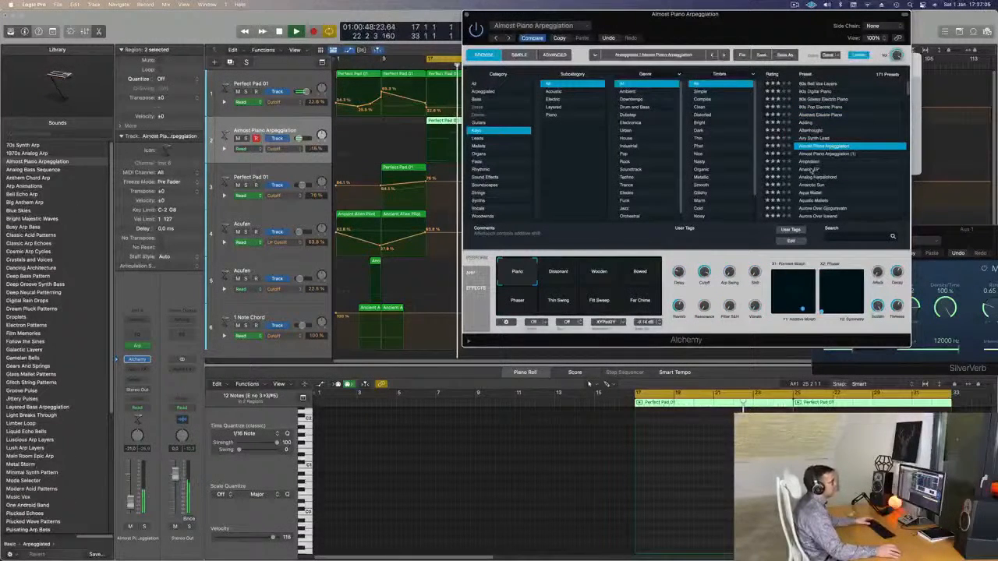
left_click(810, 168)
scroll(811, 165, "down", 2)
left_click(809, 160)
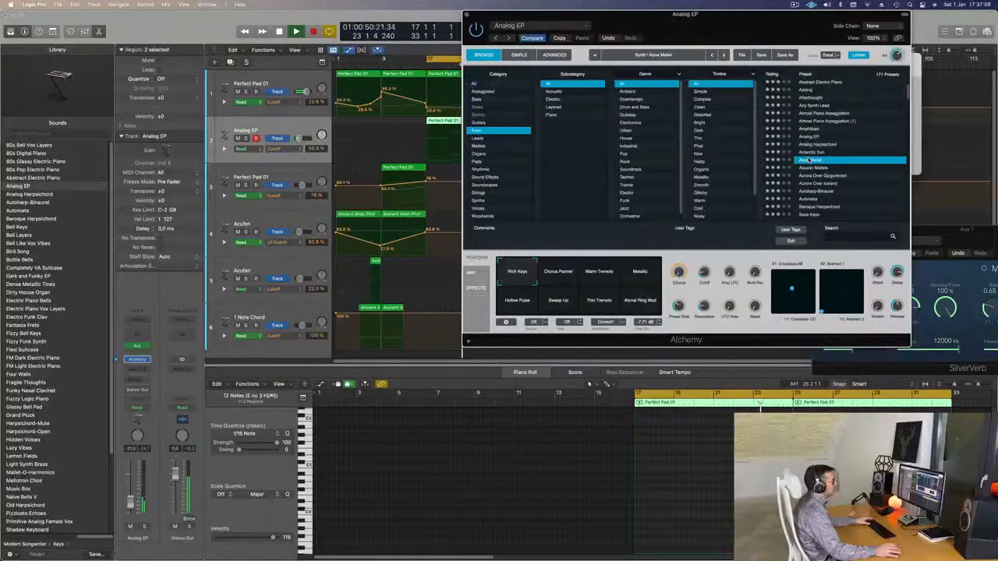
scroll(811, 158, "down", 2)
left_click(816, 161)
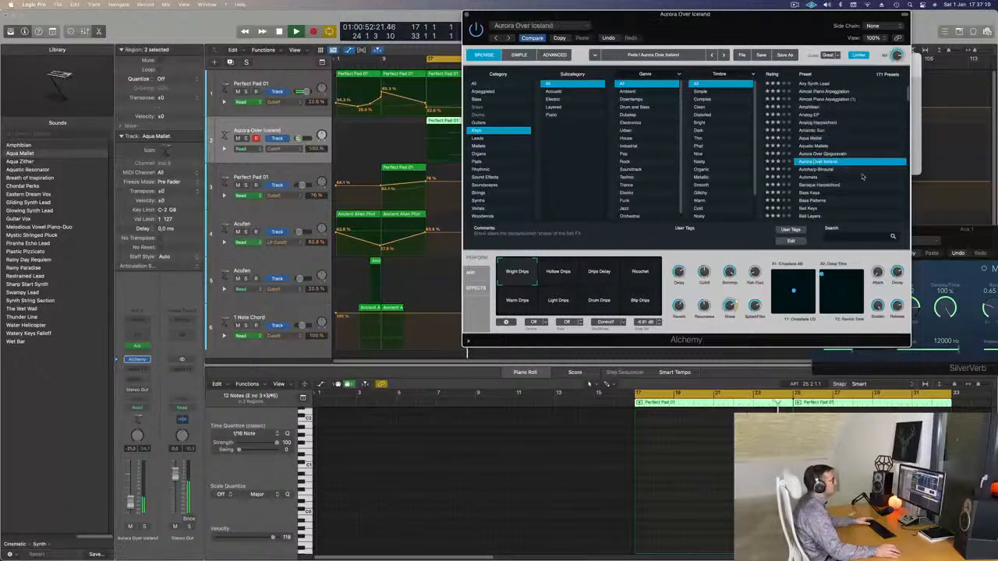
Load the Automata preset, replay the loop and set the track's volume to -22.0 dB
left_click(810, 177)
scroll(834, 152, "down", 2)
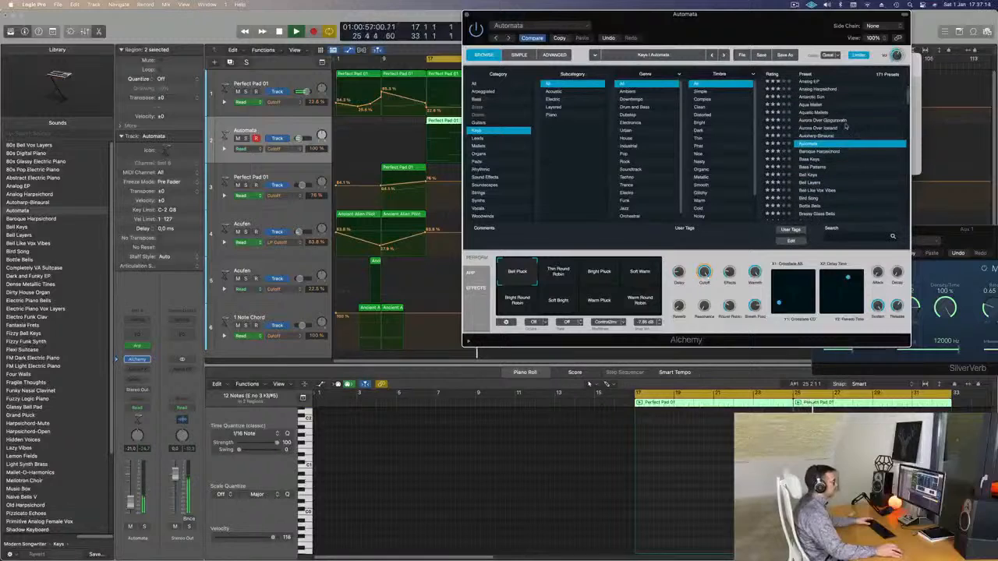
mouse_move(742, 29)
left_mouse_down()
mouse_move(706, 29)
mouse_move(735, 29)
left_mouse_up()
key("Return")
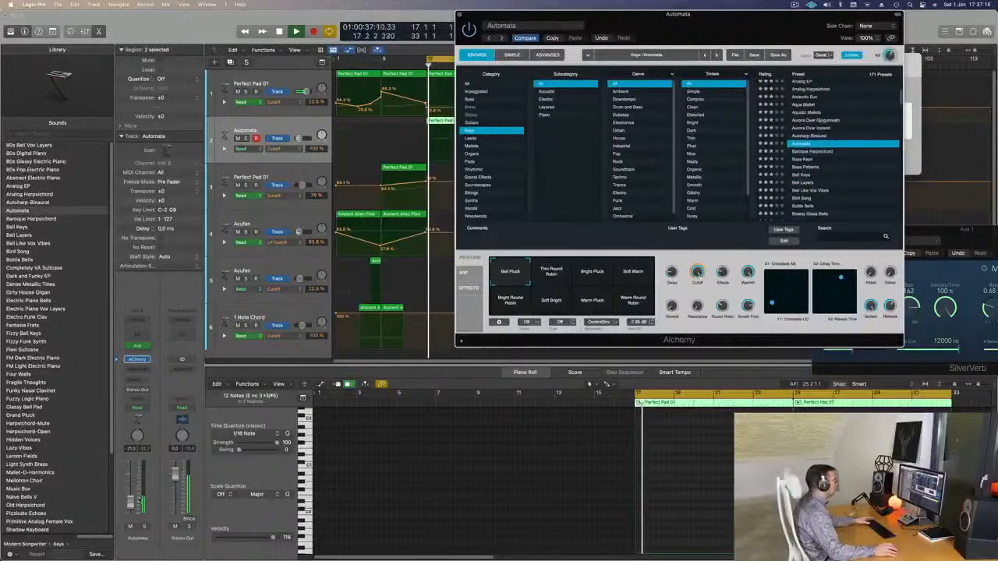
left_click_drag(296, 139, 299, 139)
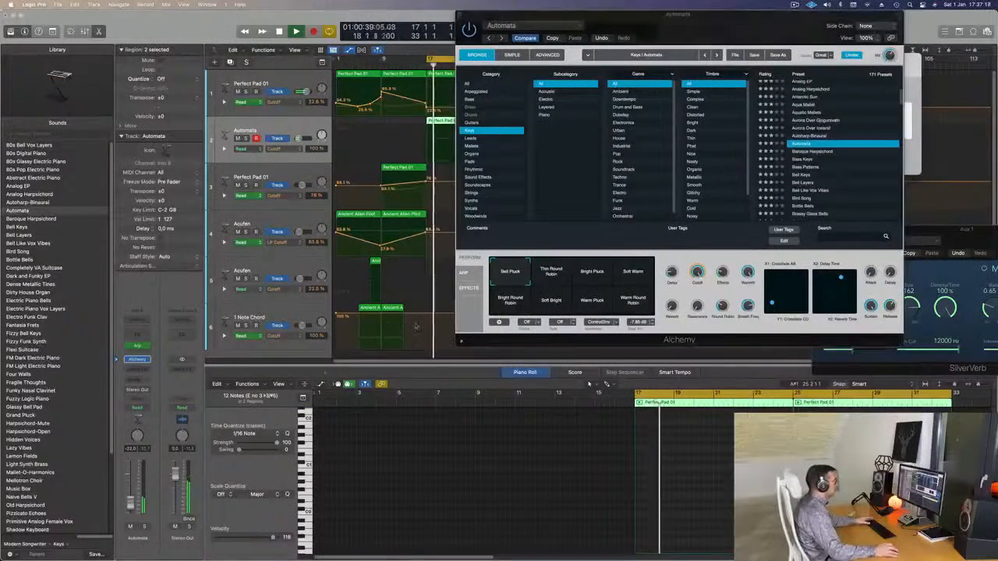
Audition Automata's snapshots Thin Round Robin, Bright Pluck, Bright Round Robin, Soft Bright, Warm Pluck and Warm Round Robin
left_click(556, 273)
left_click(601, 276)
left_click(511, 301)
left_click(551, 308)
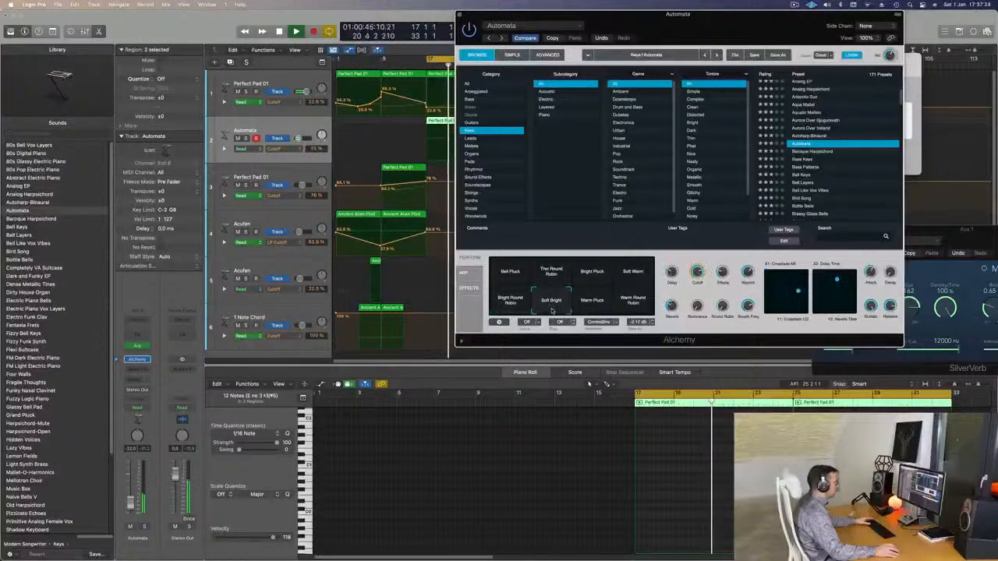
left_click(590, 306)
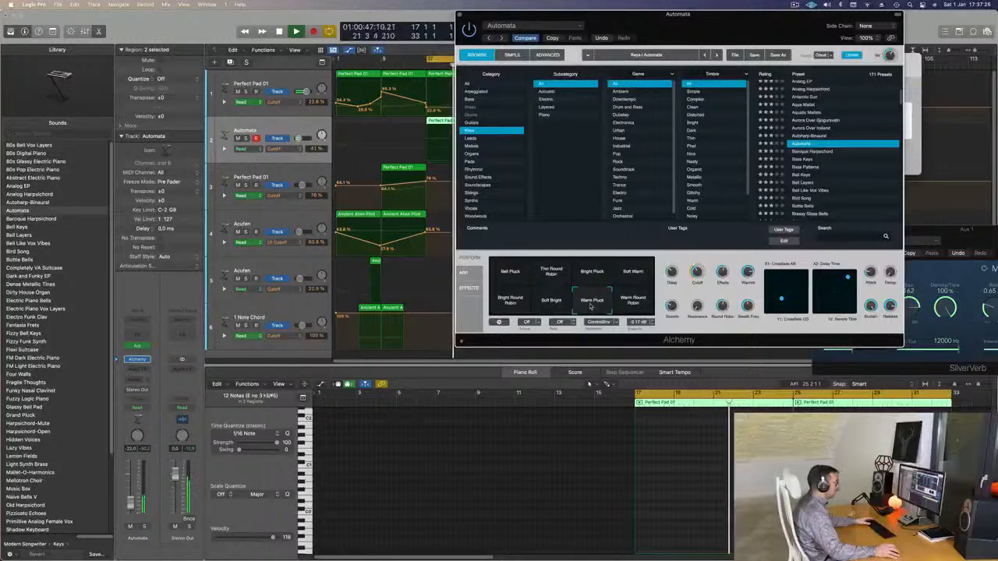
left_click(631, 303)
Compare Bright Pluck with Thin Round Robin, settle on Automata's Thin Round Robin snapshot and raise its Cutoff
left_click(551, 274)
key("space")
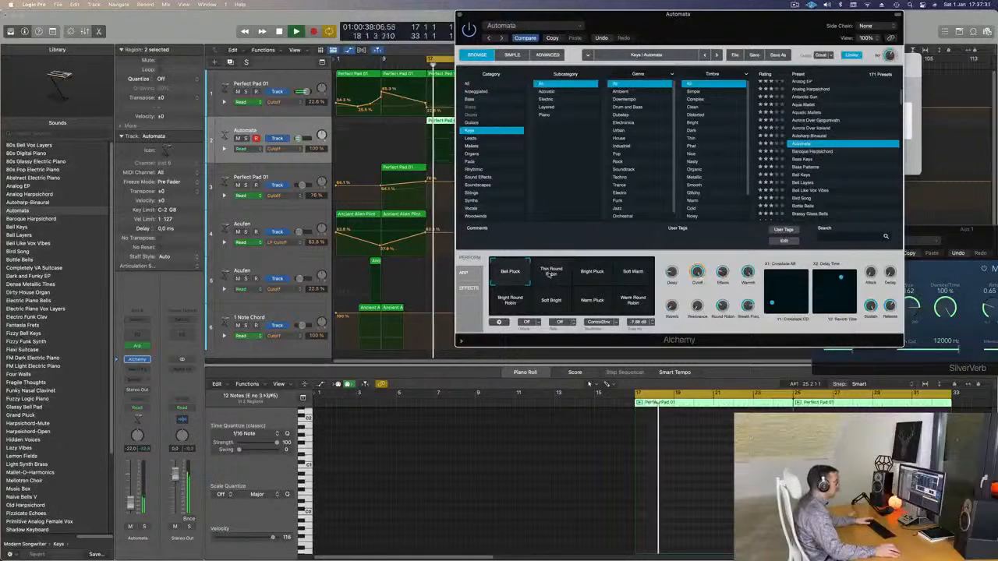
left_click(629, 280)
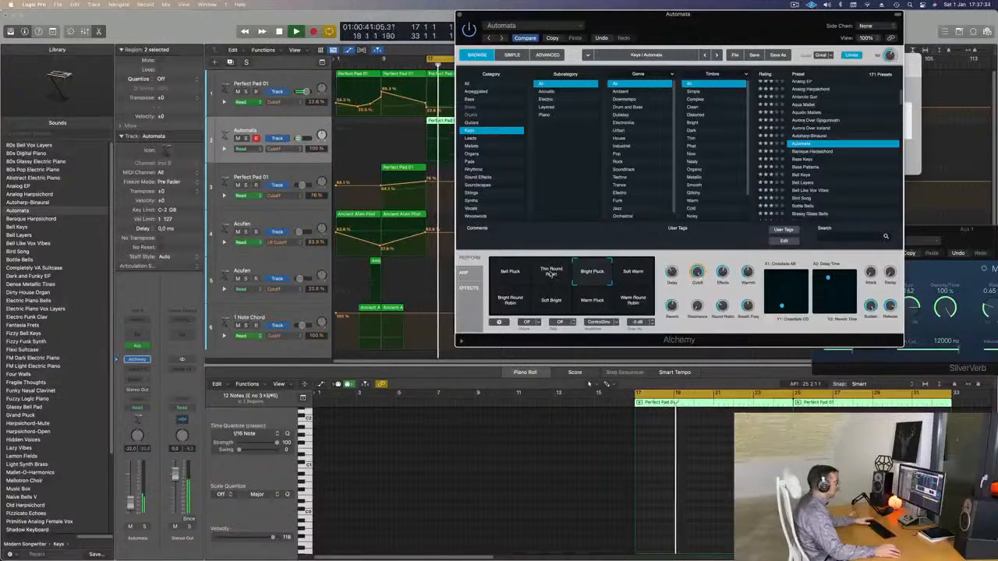
left_click(550, 274)
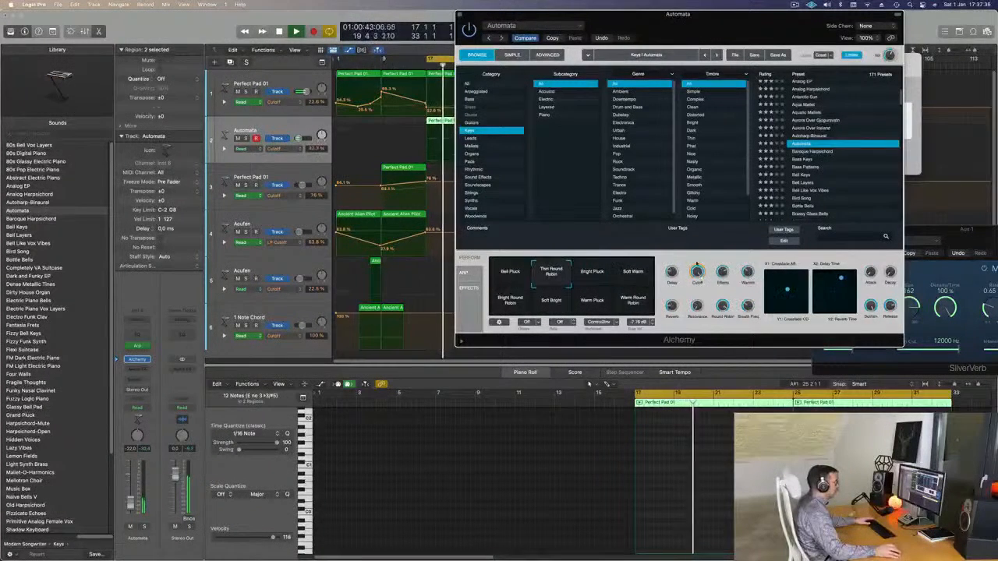
left_click_drag(697, 272, 727, 273)
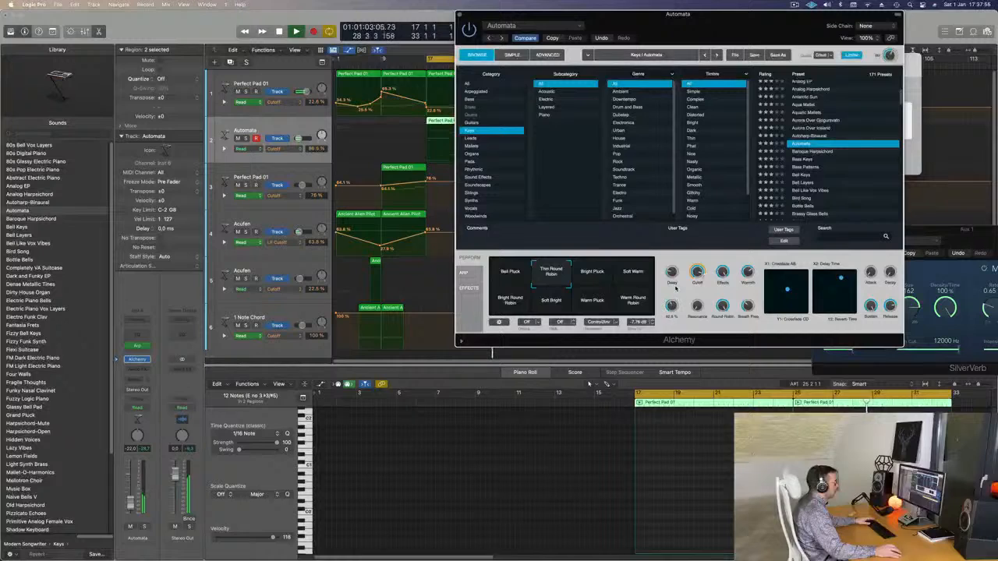
left_click_drag(693, 20, 708, 78)
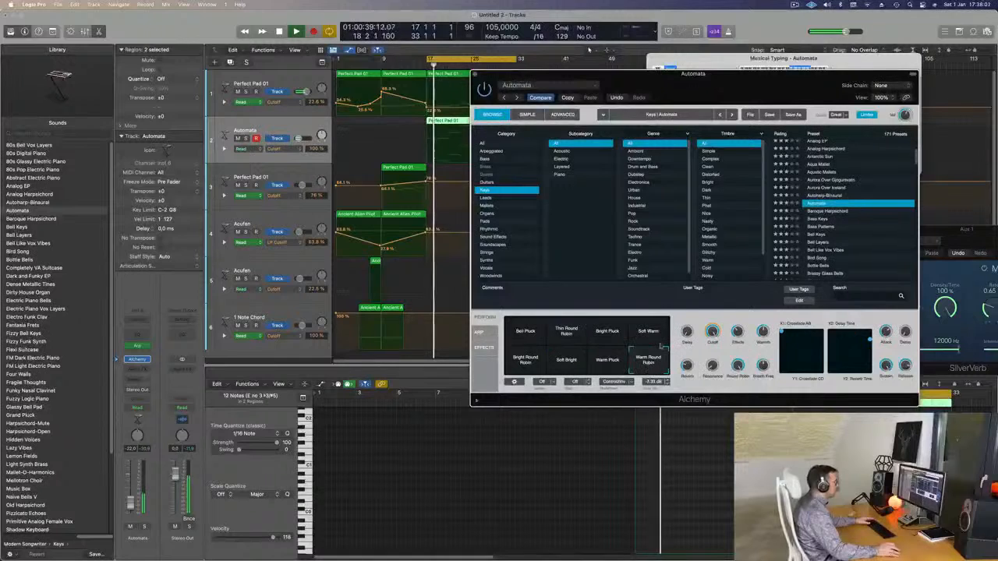
left_click(567, 334)
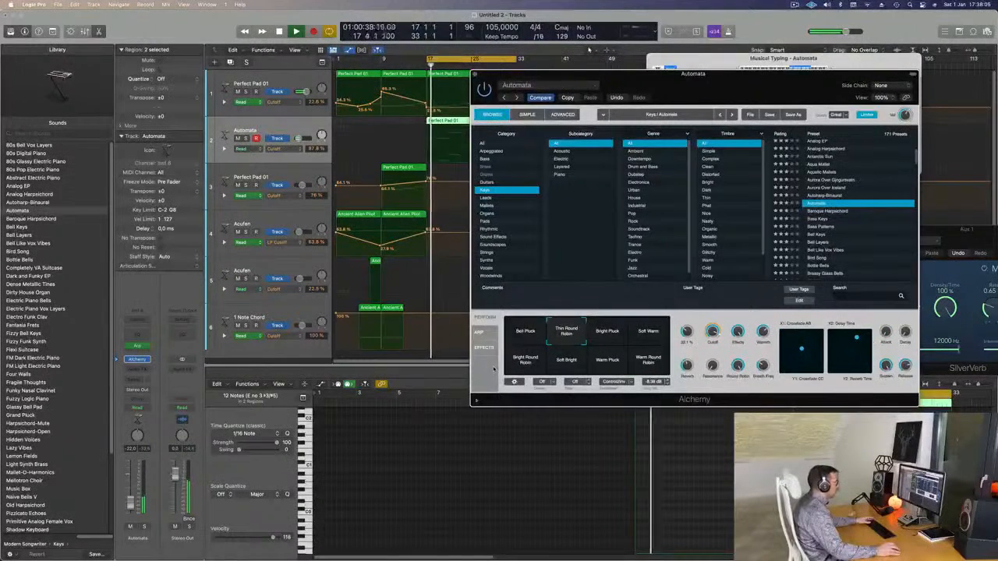
Open the Automata track's Arpeggiator effect and try its presets from Arcade Trills through Chord Cycle 01
left_click(479, 333)
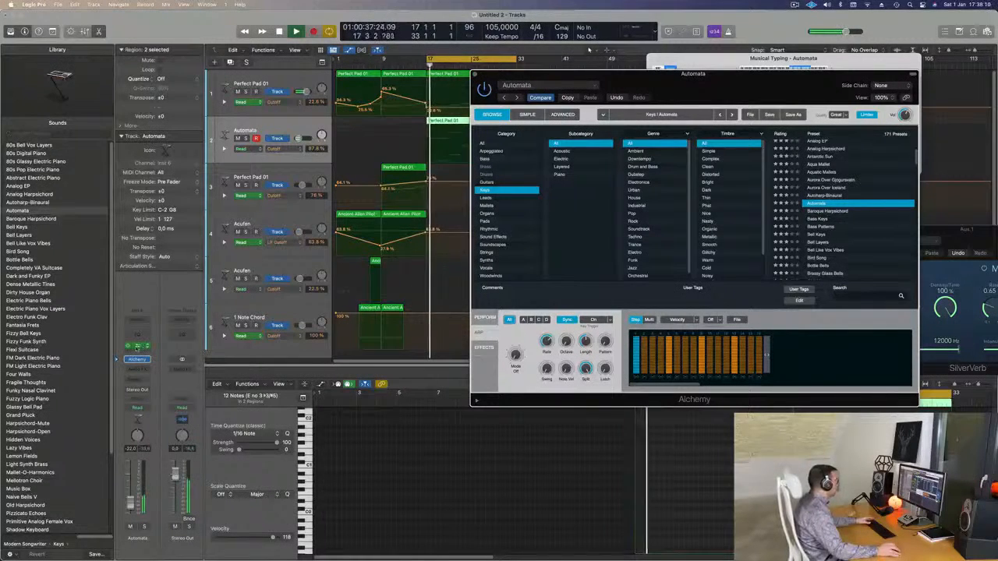
left_click(136, 348)
left_click_drag(838, 99, 604, 93)
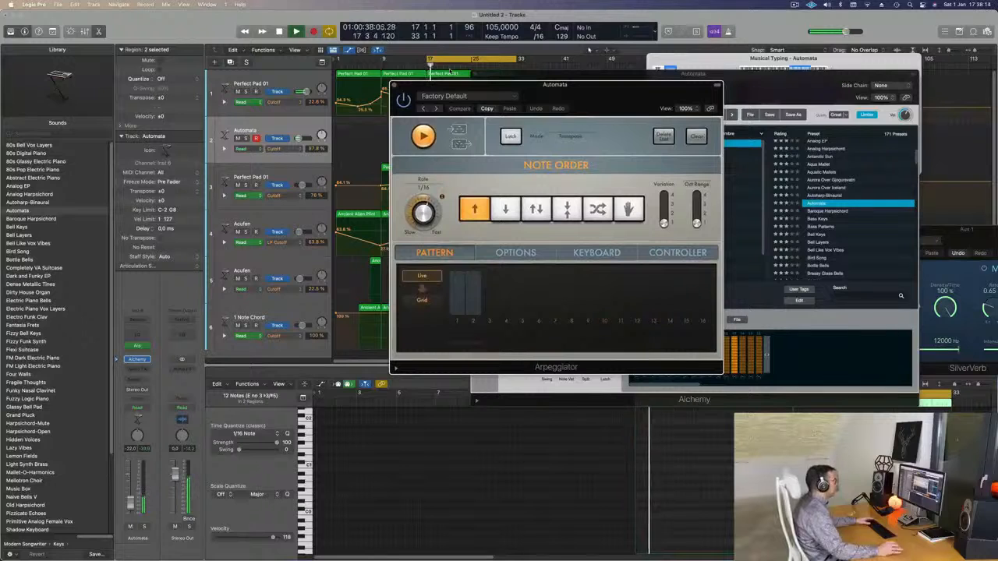
left_click(435, 109)
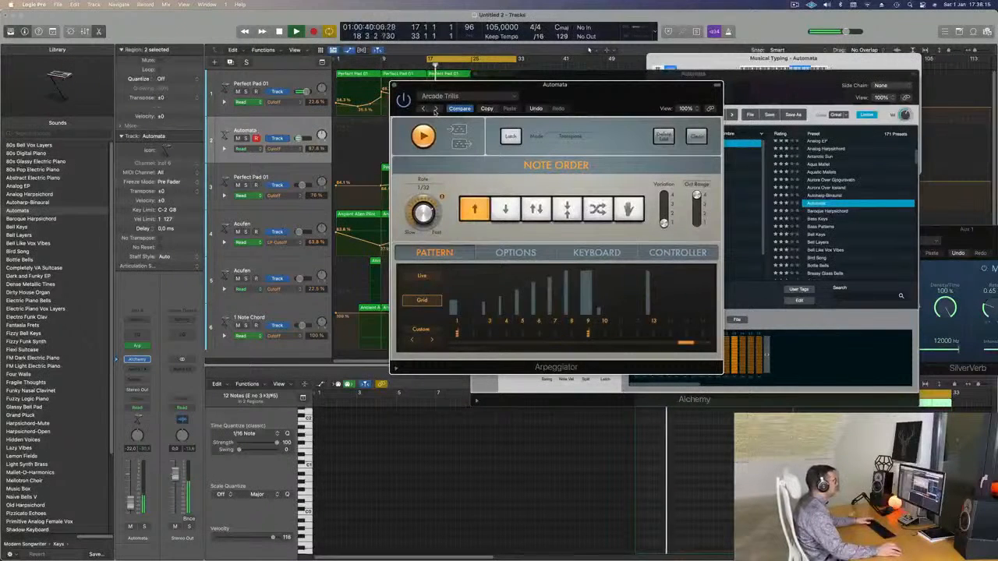
left_click(435, 109)
left_click(435, 109)
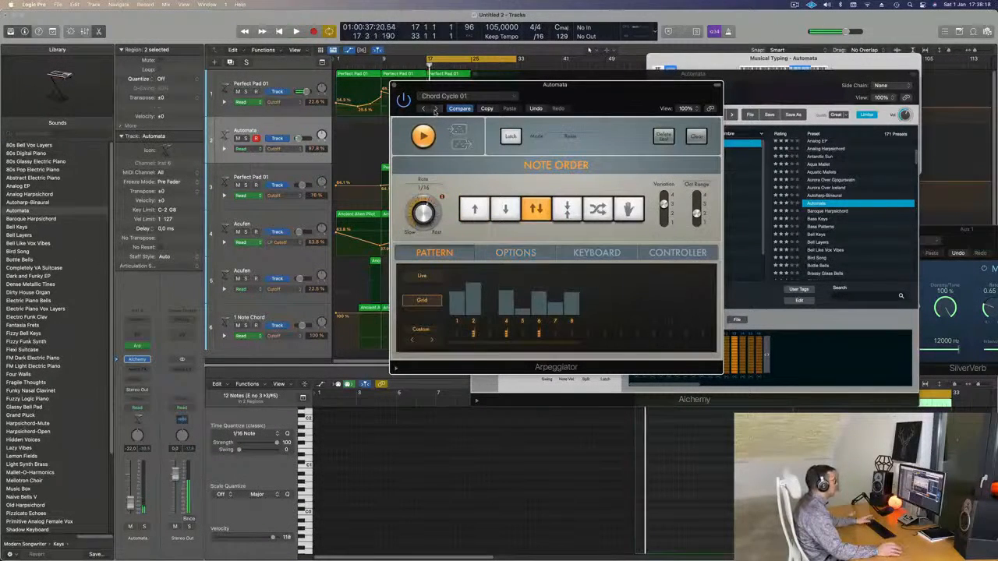
Replay the loop with the Chord Cycle 01 arpeggio and load the Classic Cycle 01 preset instead
left_click_drag(435, 109, 495, 97)
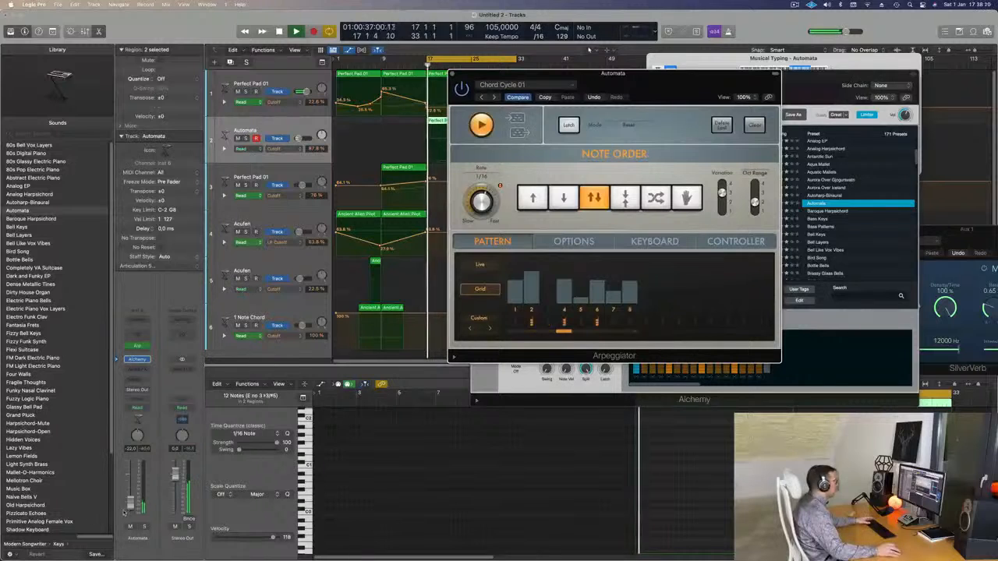
left_click(600, 27)
key("space")
key("space")
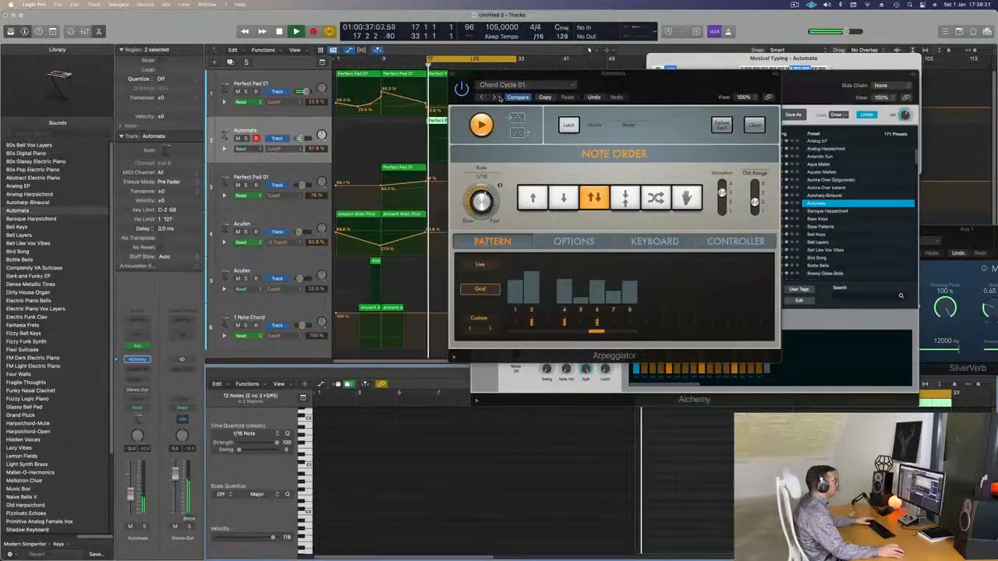
left_click(495, 97)
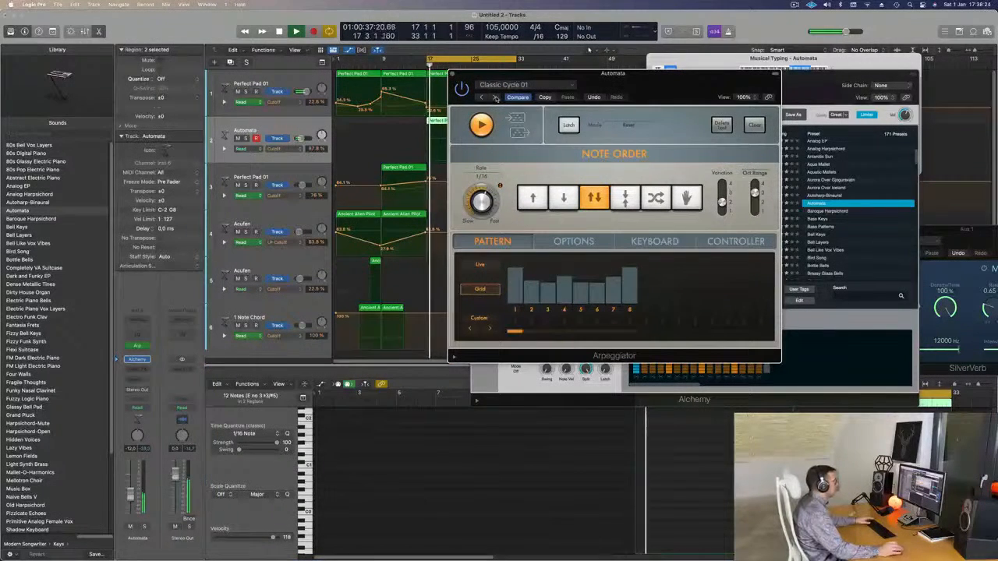
Try the Classic Cycle 02 arpeggio preset and load Classic Cycle 03 on the Automata track
left_click_drag(540, 95, 561, 131)
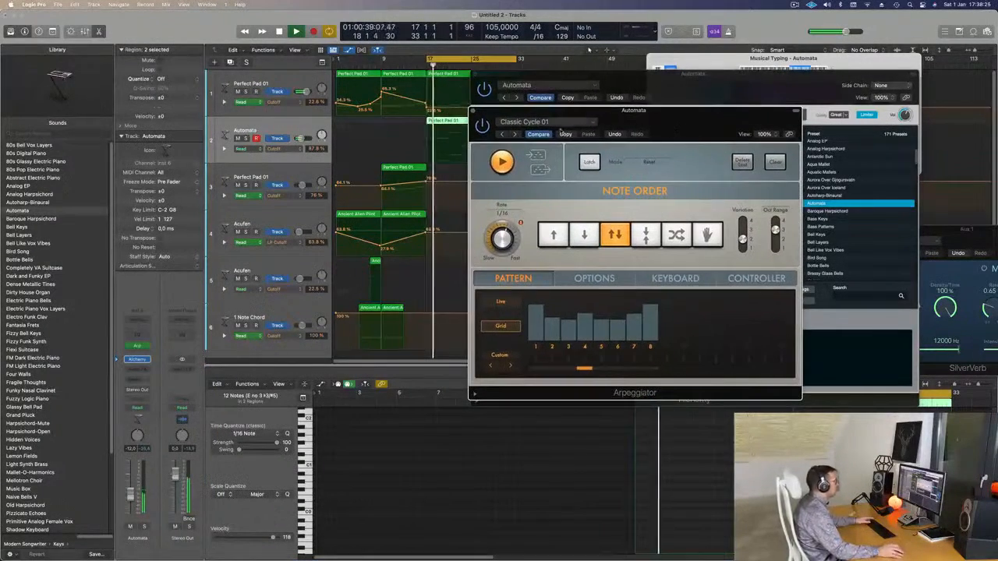
left_click(514, 135)
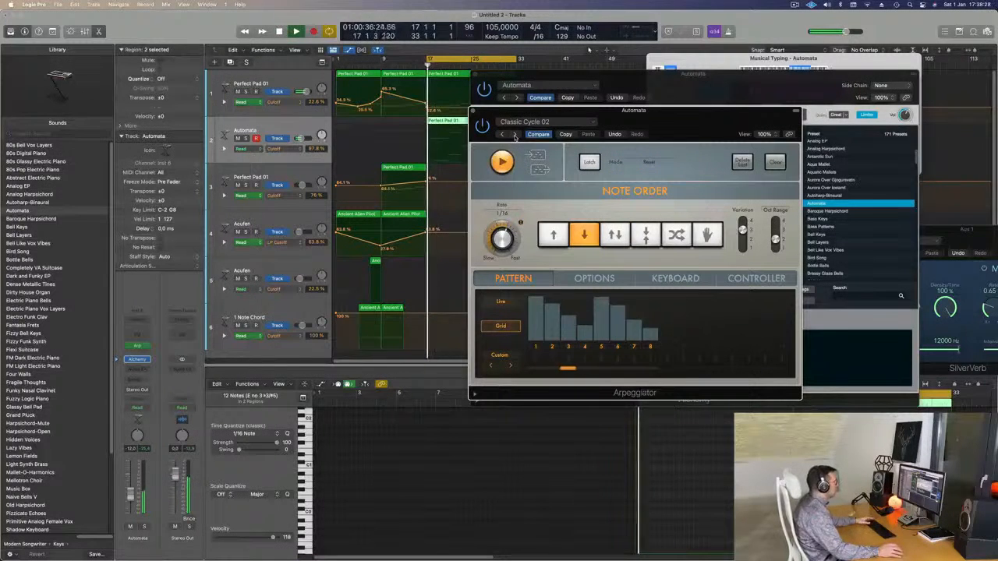
left_click(514, 134)
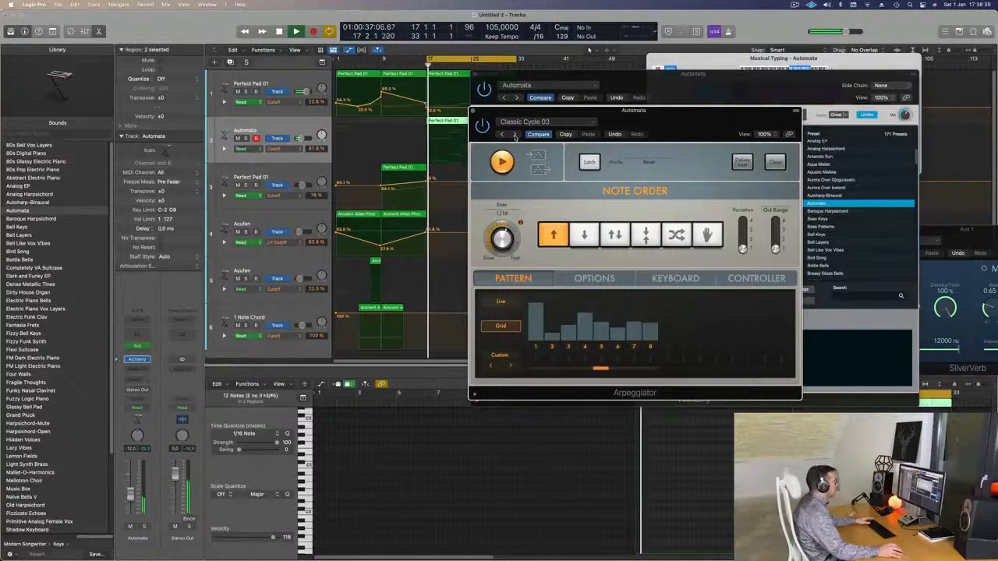
Raise the Automata track's volume to -10.0 dB and close its Arpeggiator
left_click_drag(658, 124, 535, 204)
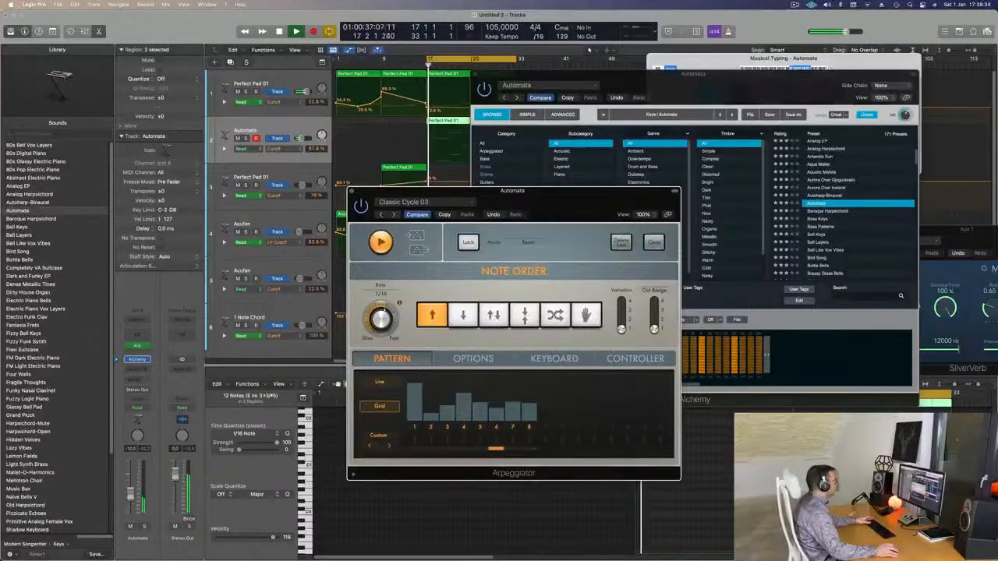
left_click_drag(131, 497, 131, 496)
left_click_drag(550, 203, 520, 221)
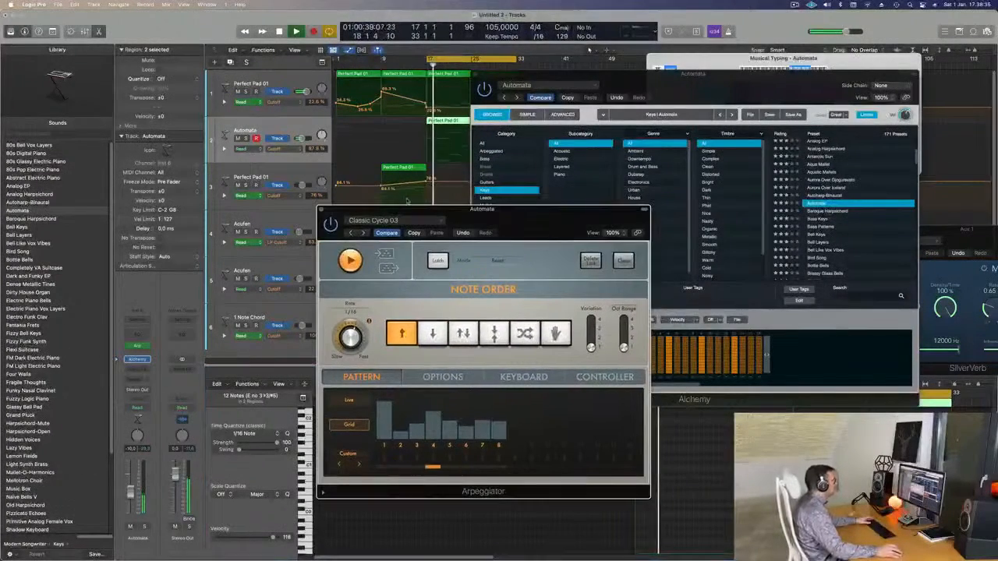
left_click(320, 209)
Replay the loop and look through the Simple, Advanced and Browse views of Automata's Alchemy instrument
left_click_drag(665, 91, 557, 182)
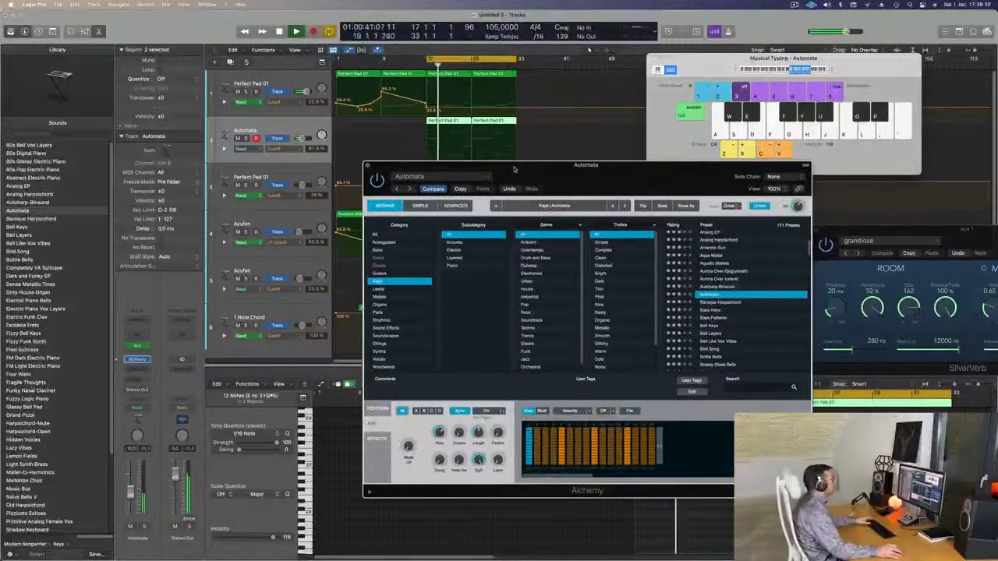
left_click(368, 165)
key("space")
key("space")
key("space")
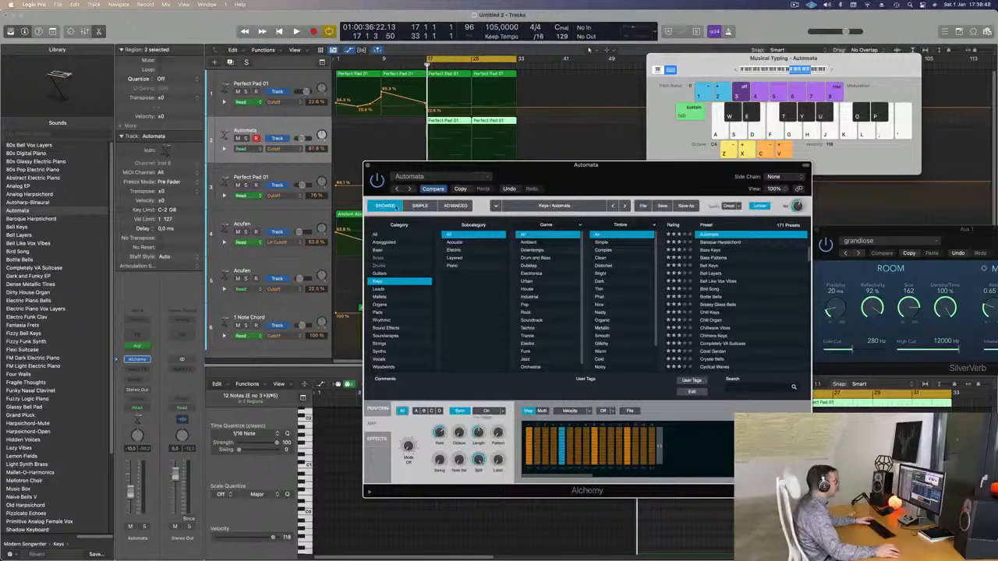
left_click(420, 206)
left_click(455, 206)
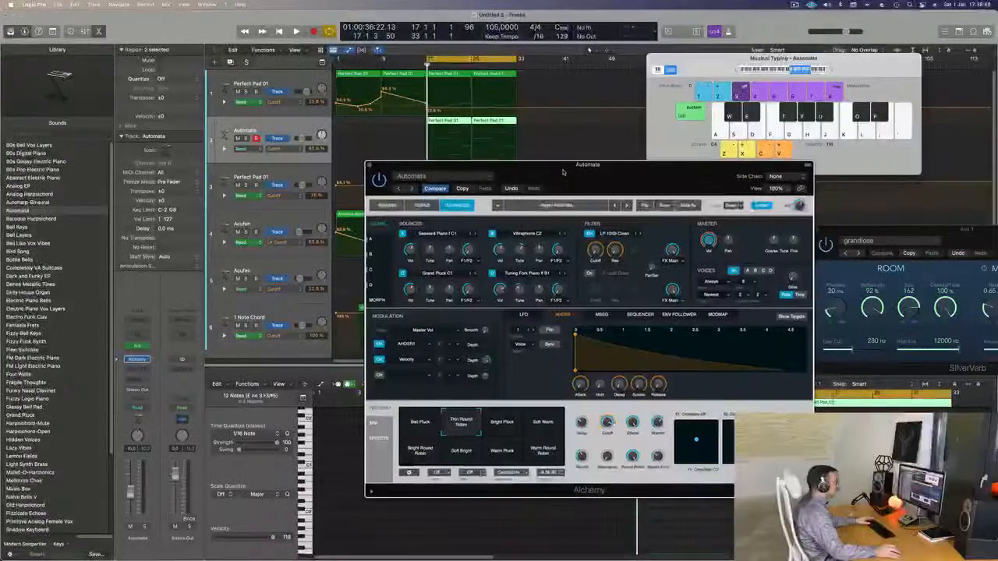
left_click(421, 205)
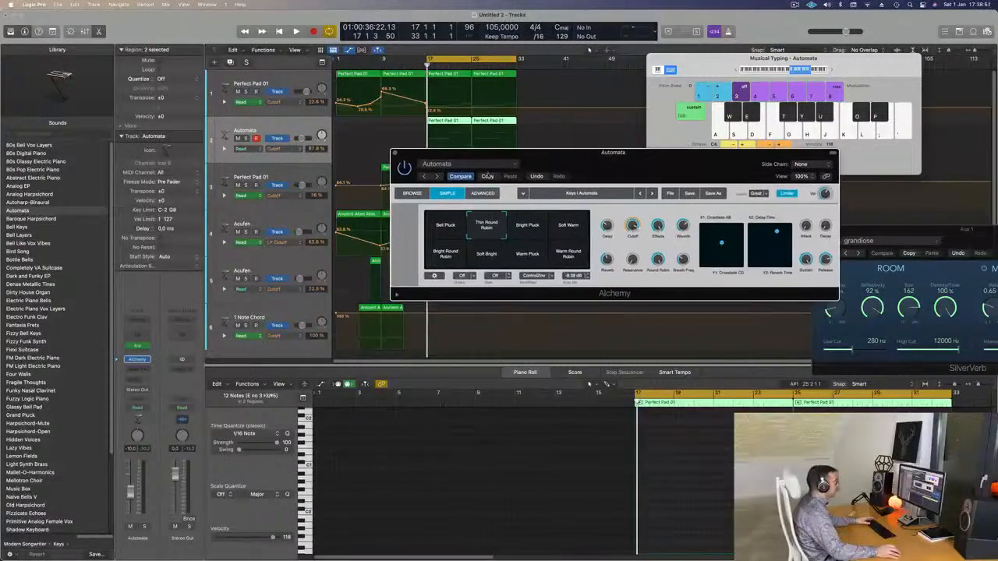
left_click(417, 193)
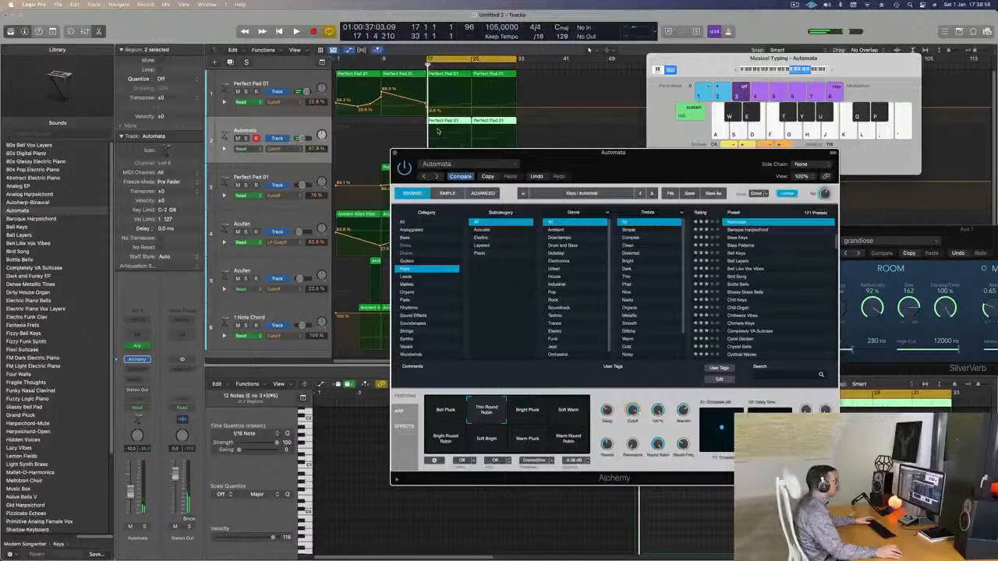
Shape the Automata track's Cutoff automation to dip to about 36 % at bar 17 and rise back by bar 25
left_click(465, 133)
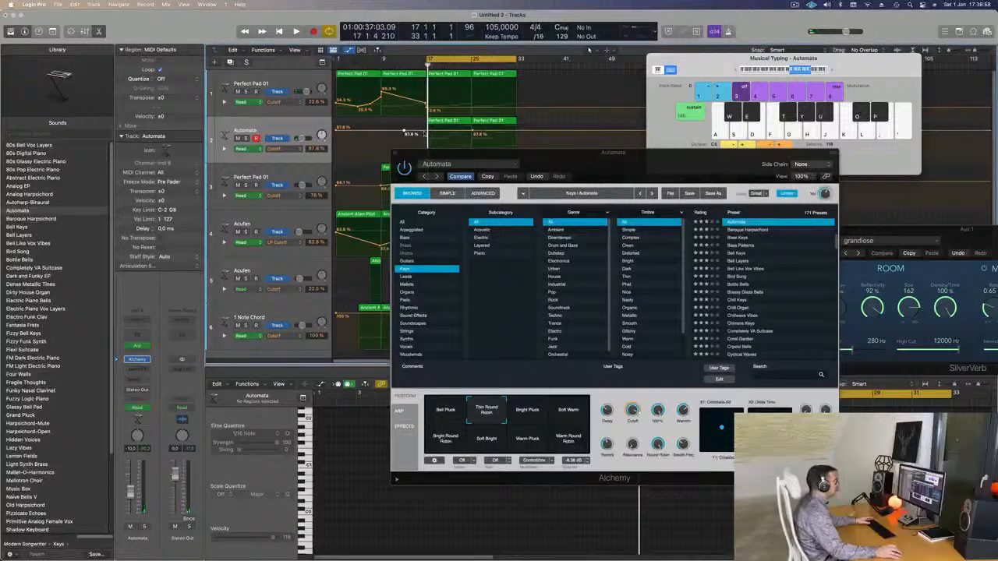
left_click_drag(428, 131, 530, 192)
key("space")
left_click_drag(426, 147, 427, 148)
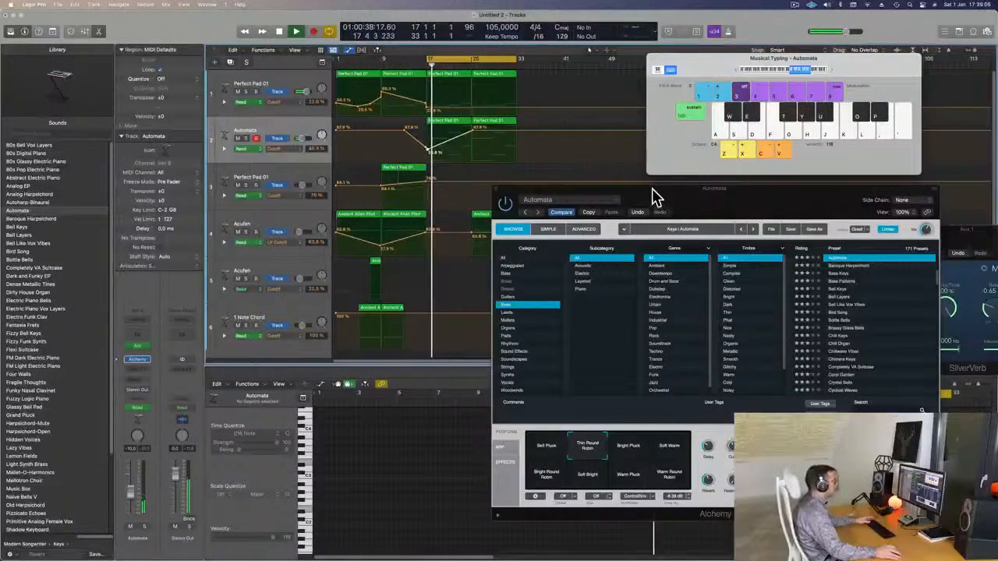
Copy a 1 Note Chord region to bar 21 and the short region on track 5 to about bar 19
left_click_drag(651, 192, 906, 179)
left_click(391, 307)
left_click_drag(391, 308, 460, 314)
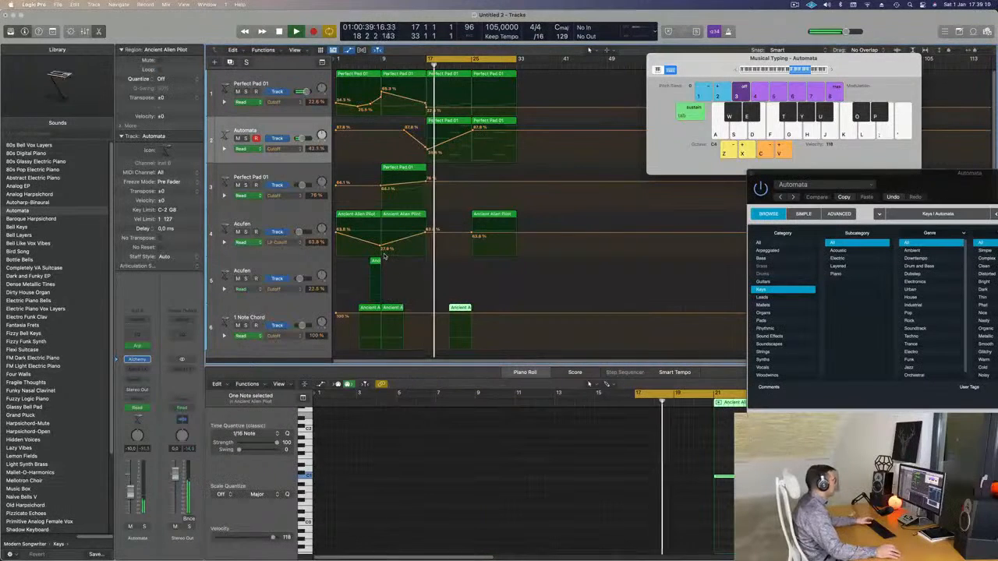
left_click(375, 261)
left_click_drag(379, 262, 445, 265)
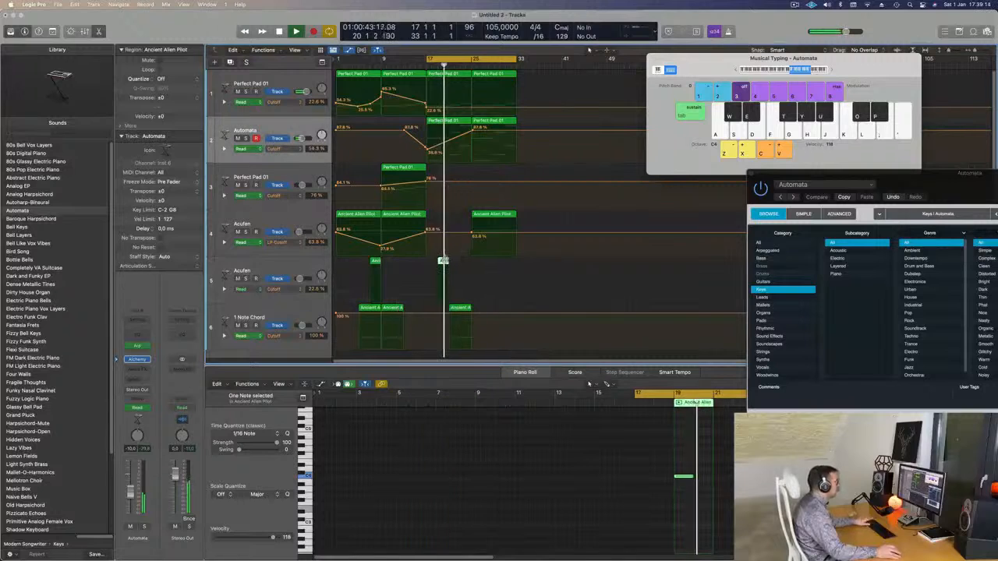
scroll(447, 140, "down", 2)
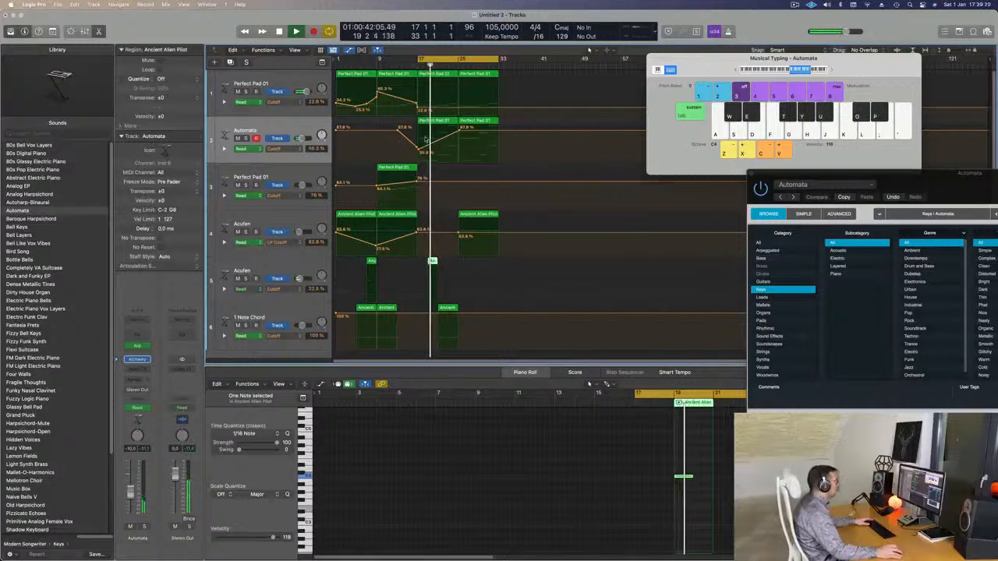
Copy track 3's Perfect Pad 01 region to bar 17 with its Cutoff automation starting low and rising to 76 %
left_click(397, 178)
left_click_drag(402, 177, 419, 203)
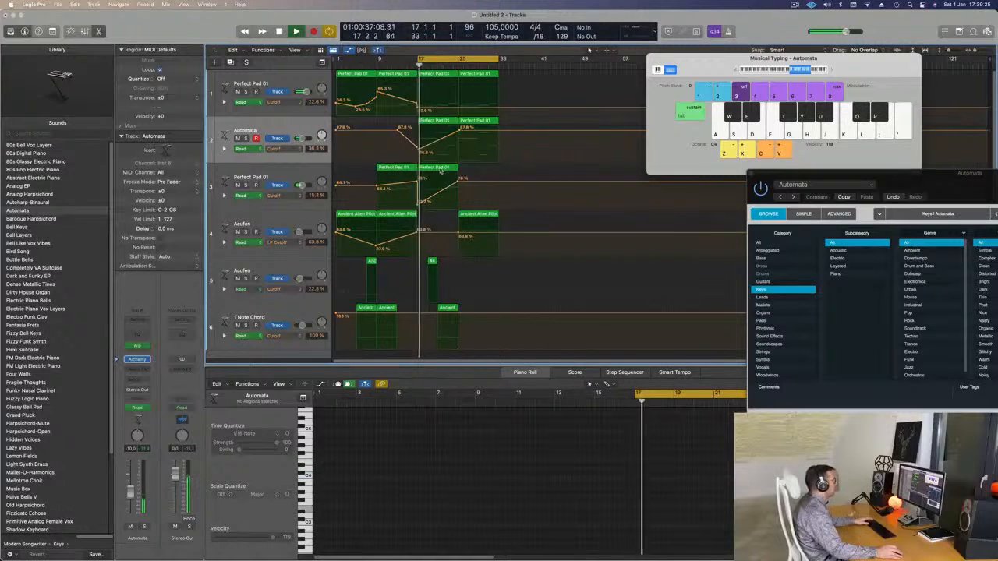
left_click(439, 170)
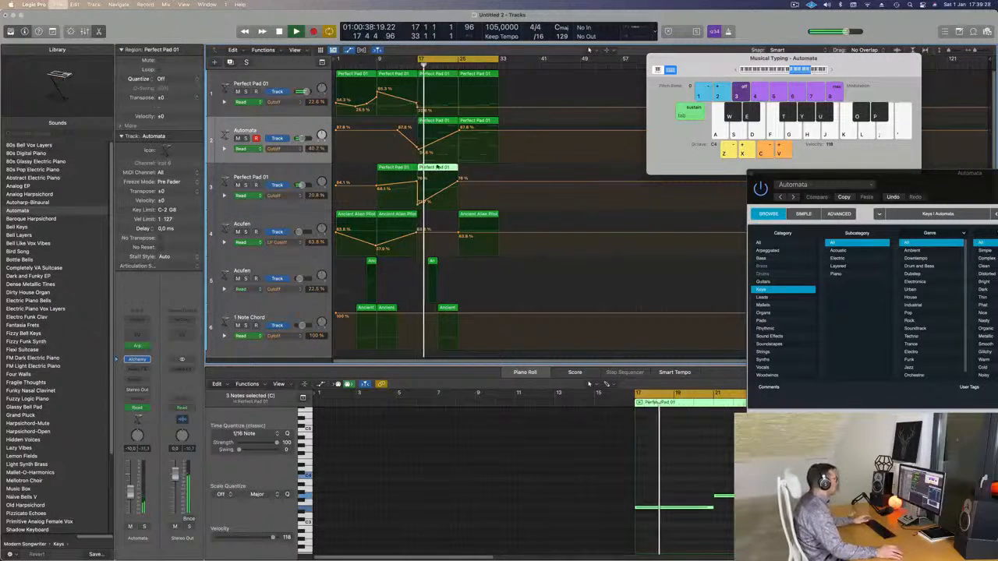
Save the project as 266 in the LEMT 250-500 folder
key("super+s")
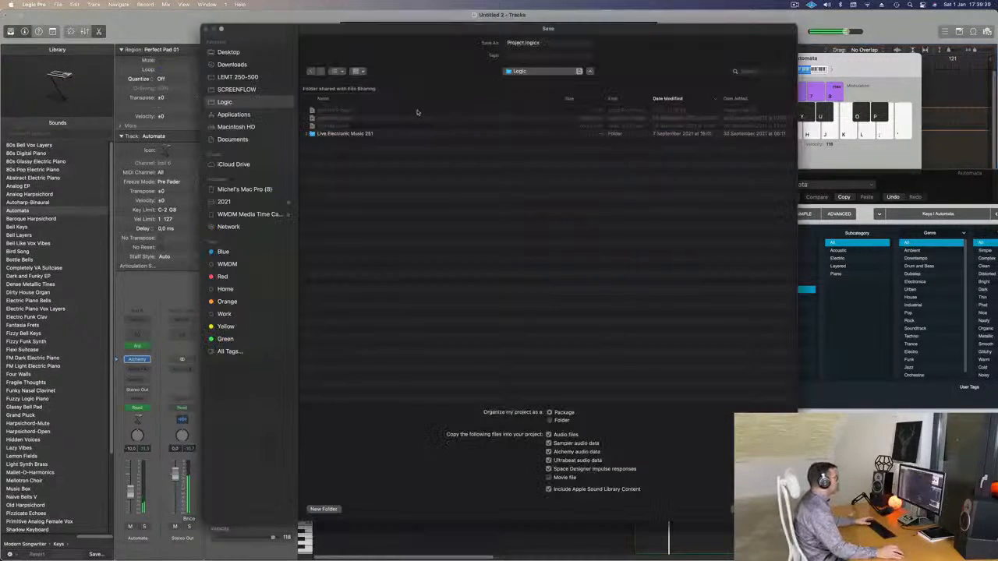
left_click(241, 78)
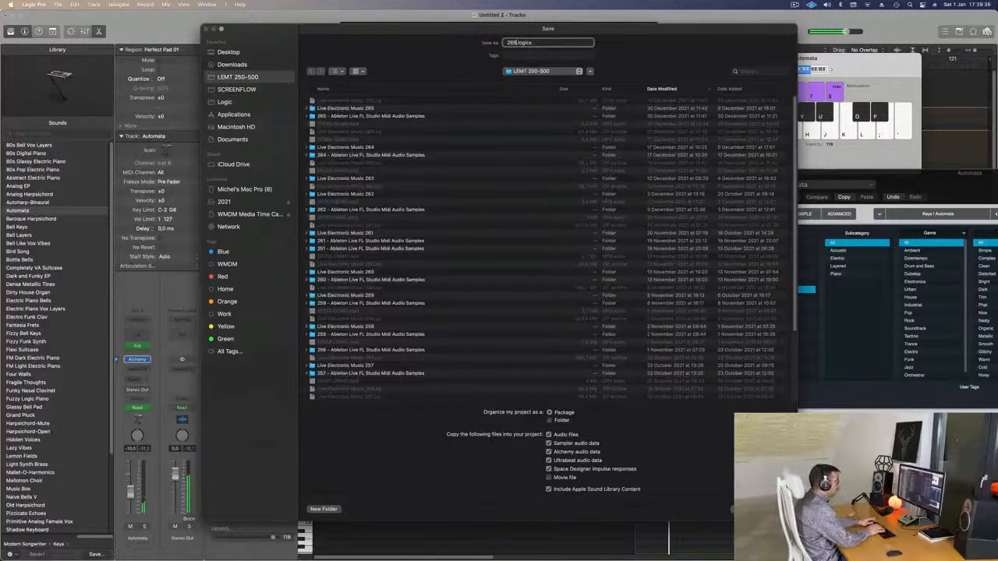
key("Return")
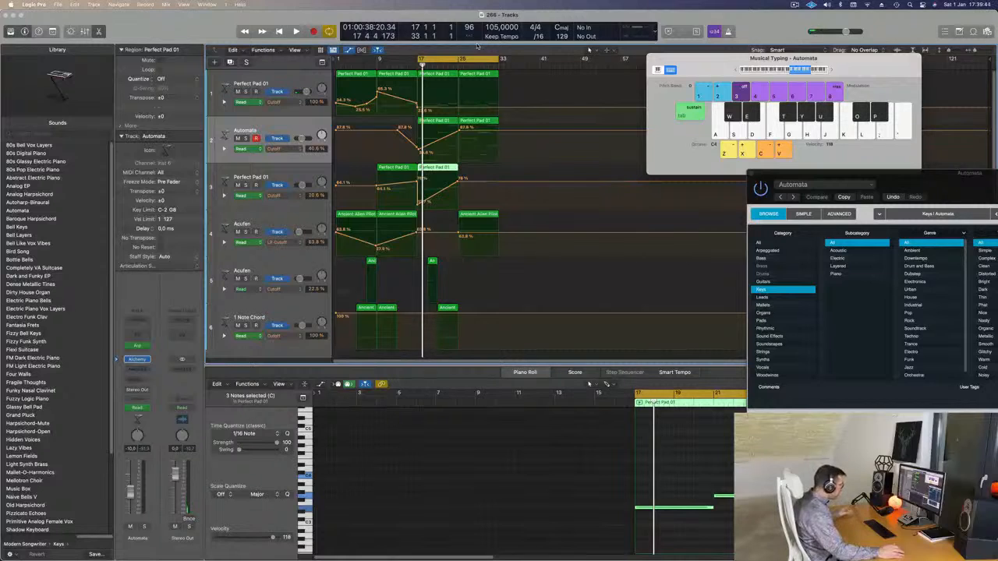
Move track 3's Perfect Pad 01 region and its Cutoff ramp from bar 17 to bar 25, and replay the loop
key("space")
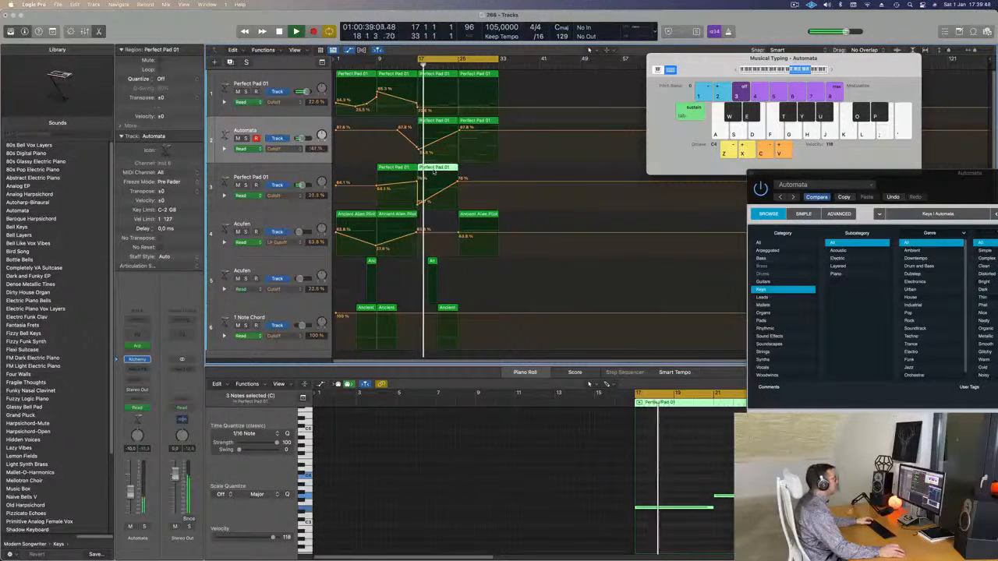
left_click_drag(446, 169, 476, 175)
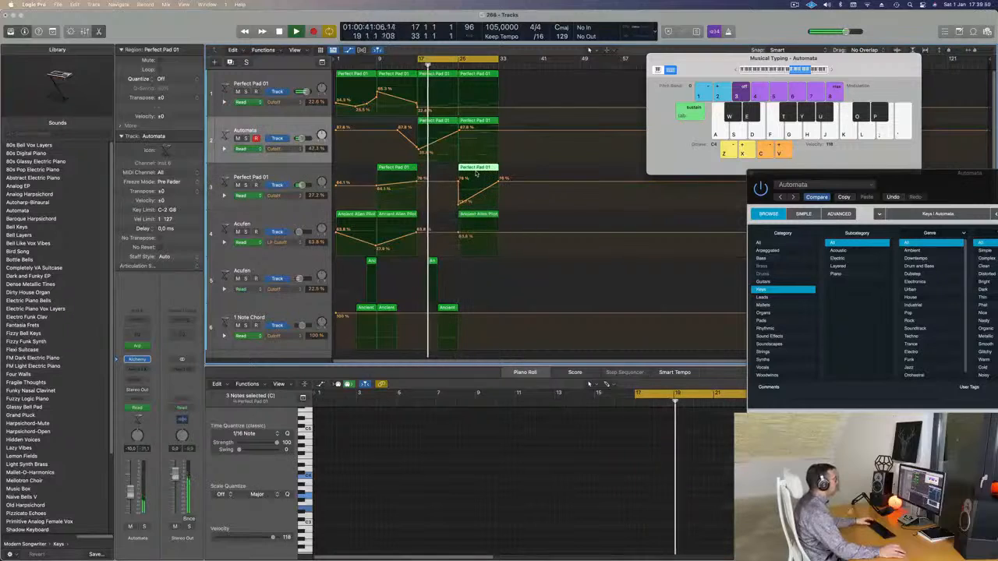
key("space")
key("space")
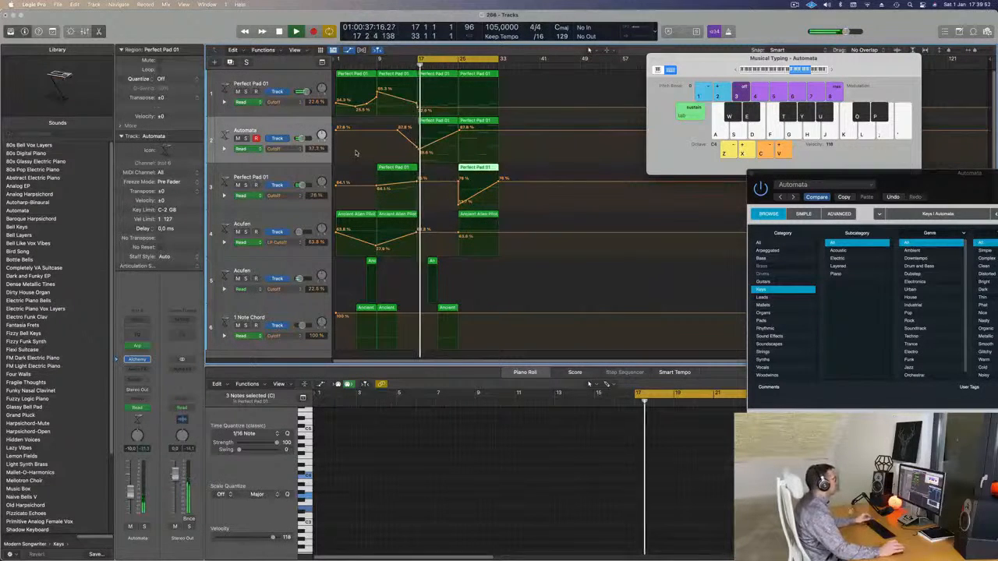
Lower the Automata track's Cutoff automation at bar 25 to 54.1 %
left_click(418, 151)
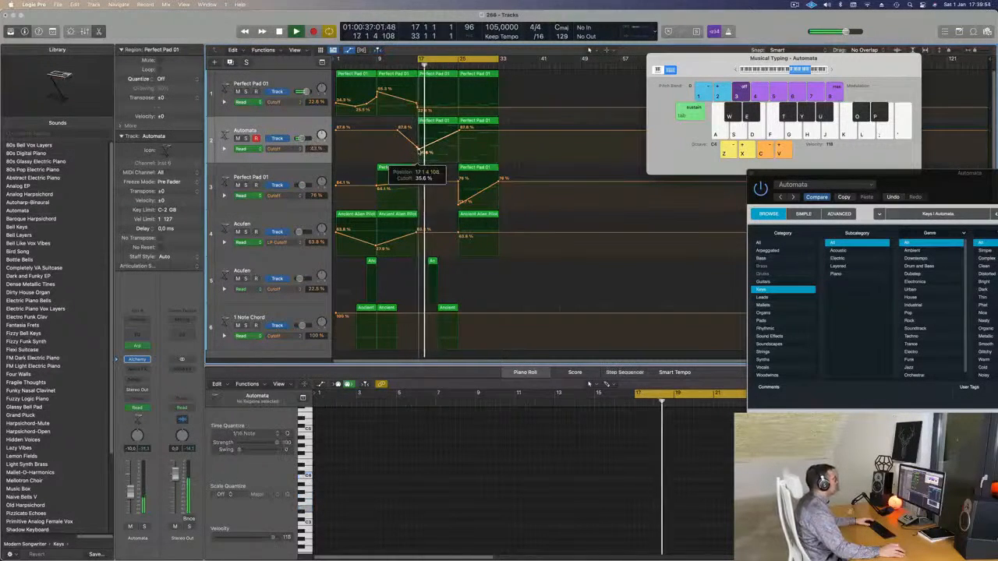
left_click(288, 127)
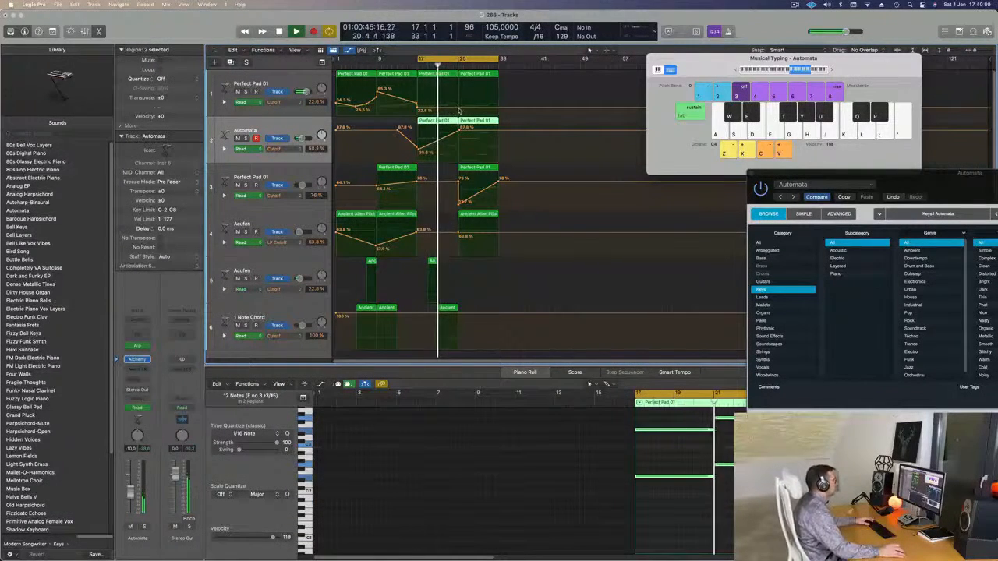
left_click(494, 110)
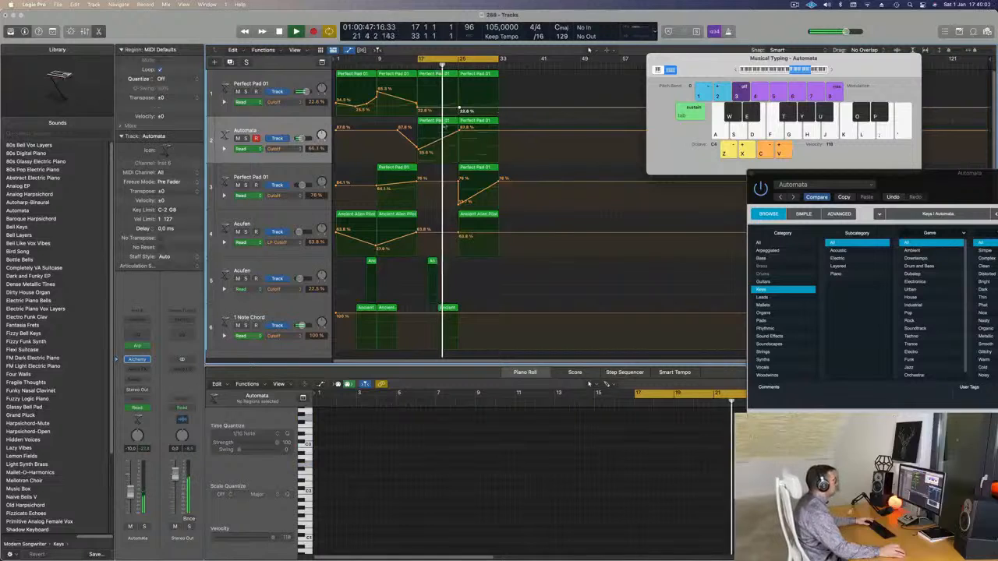
left_click_drag(459, 129, 458, 145)
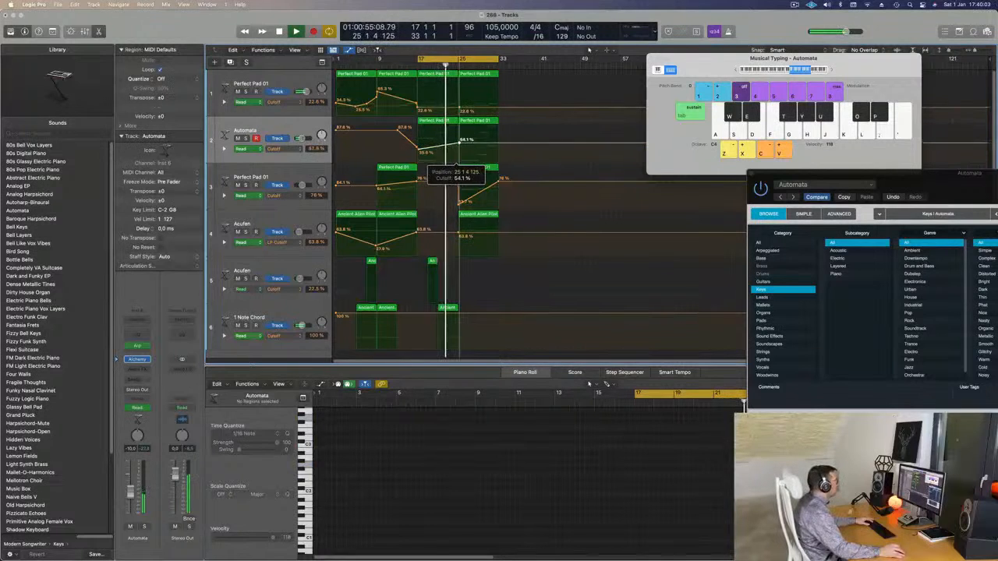
In Automata's bar 17 region, delete the notes from bar 21 on and extend the two remaining notes to bar 25
left_click(441, 123)
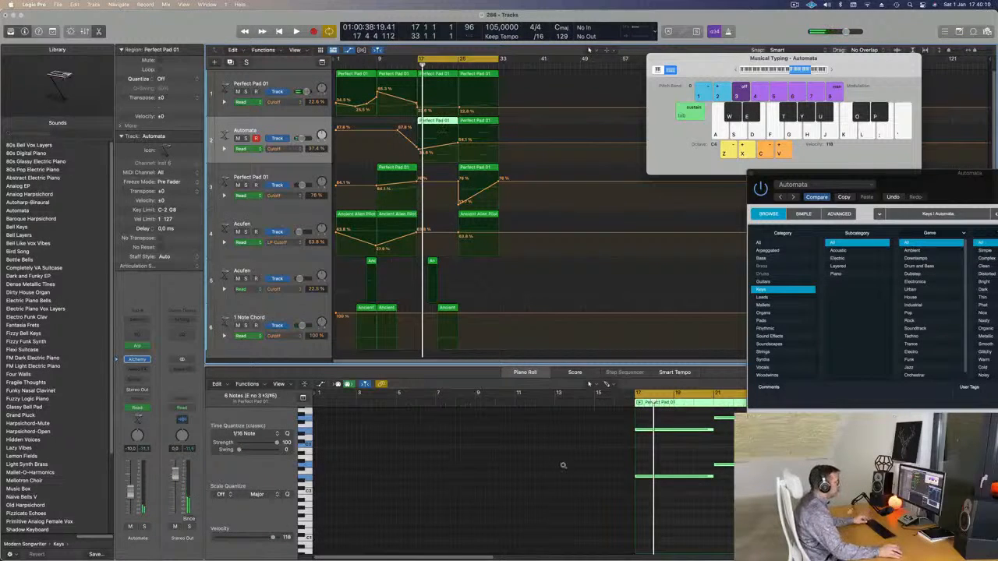
scroll(564, 467, "down", 3)
scroll(599, 487, "up", 2)
left_click_drag(612, 418, 635, 498)
key("Delete")
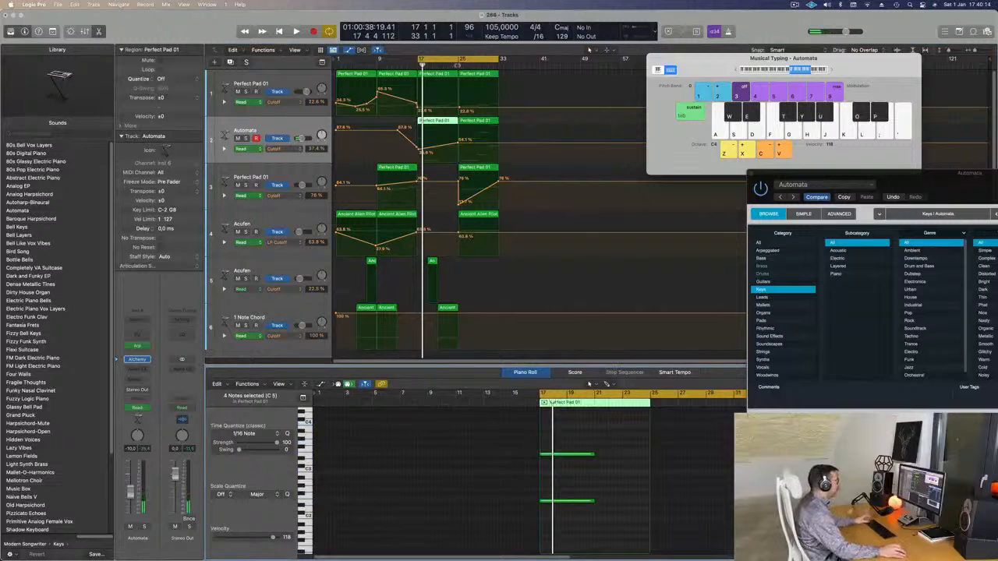
left_click_drag(612, 449, 580, 515)
left_click_drag(593, 455, 648, 455)
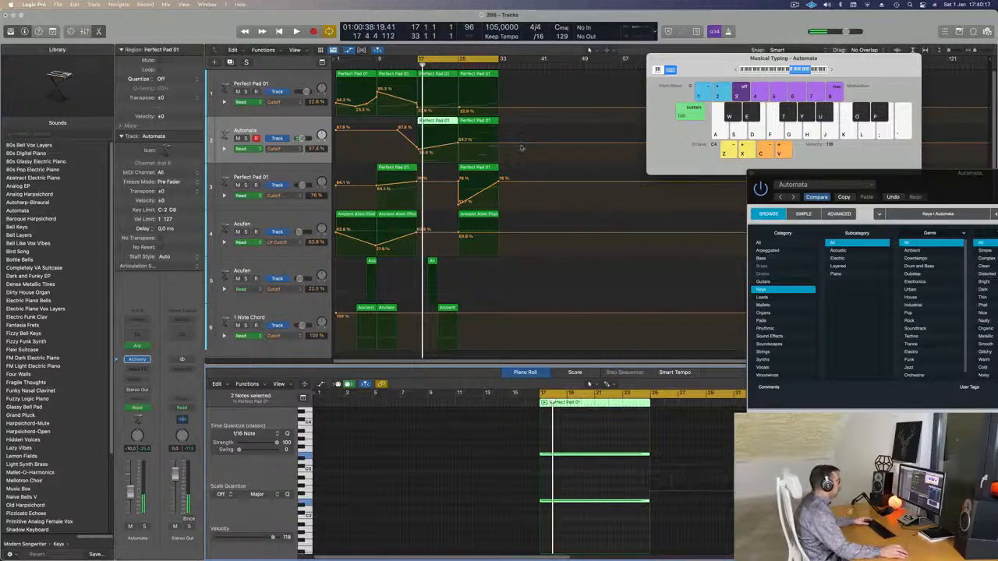
In track 1's Perfect Pad 01 region at bar 17, delete the later notes and extend the first note to bar 25
left_click(443, 94)
left_click_drag(583, 441, 616, 487)
key("Delete")
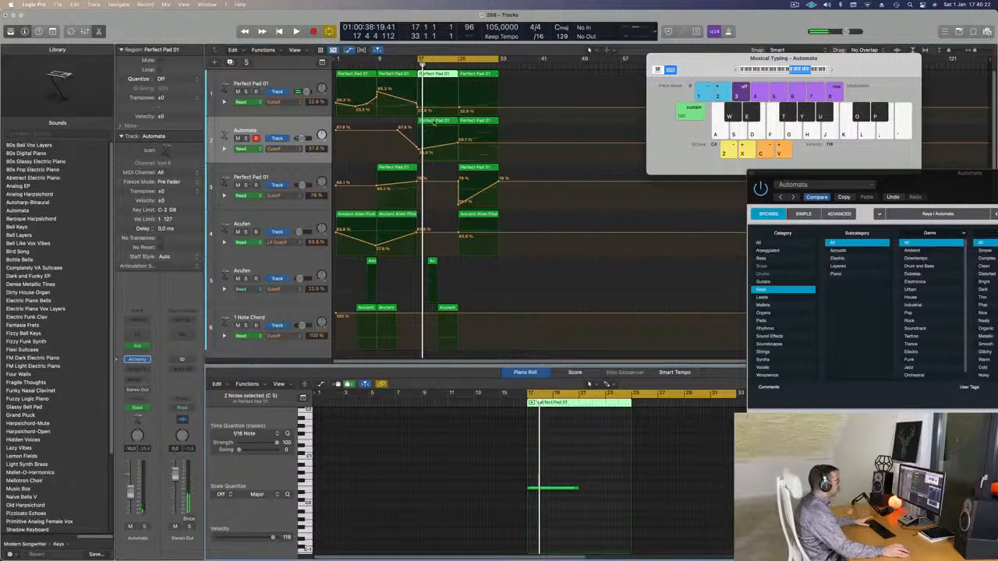
left_click_drag(586, 491, 630, 493)
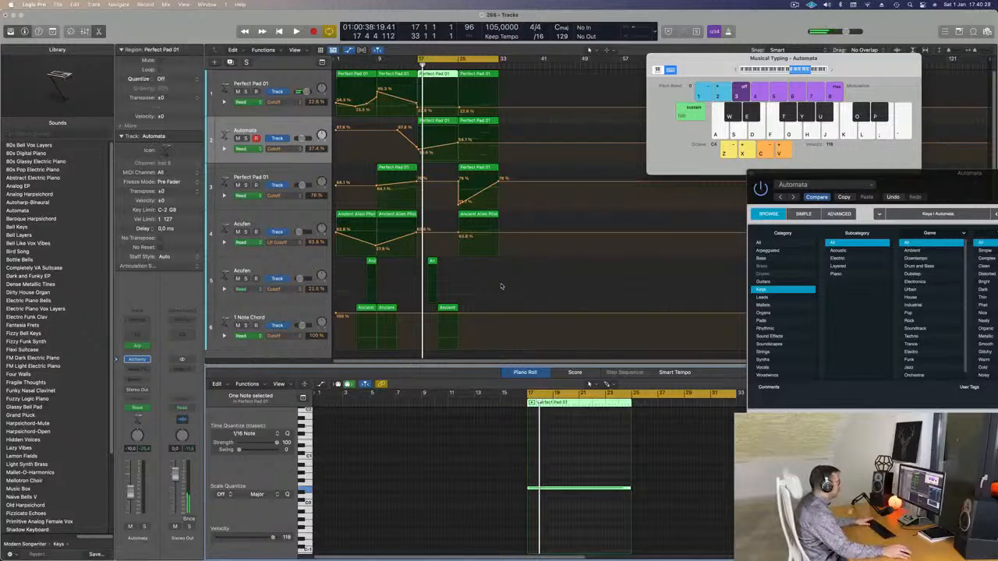
Replay the loop with the held notes and raise Automata's Cutoff automation slightly at bar 25
key("space")
key("super+Right")
key("super+Right")
key("super+Left")
key("super+Left")
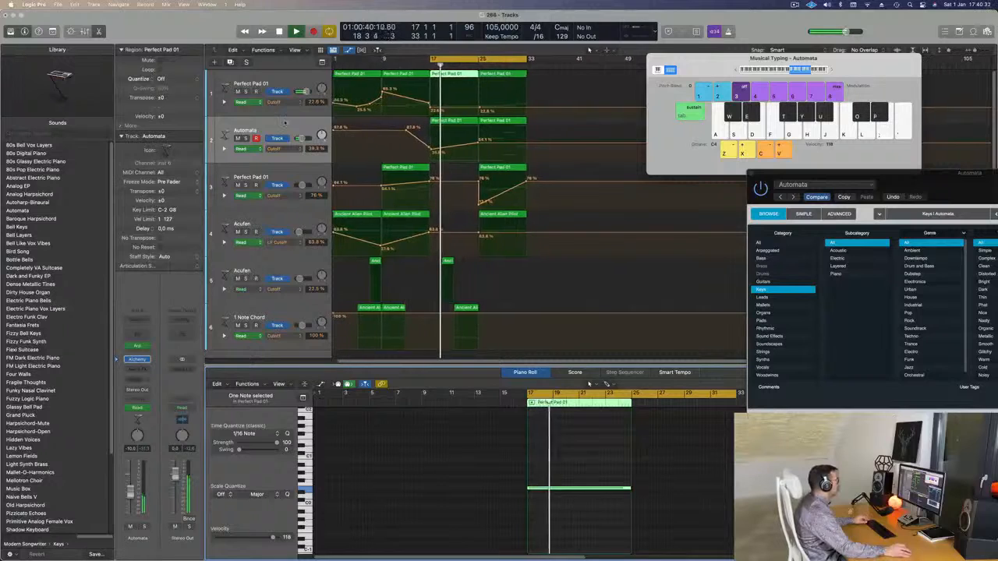
left_click(478, 144)
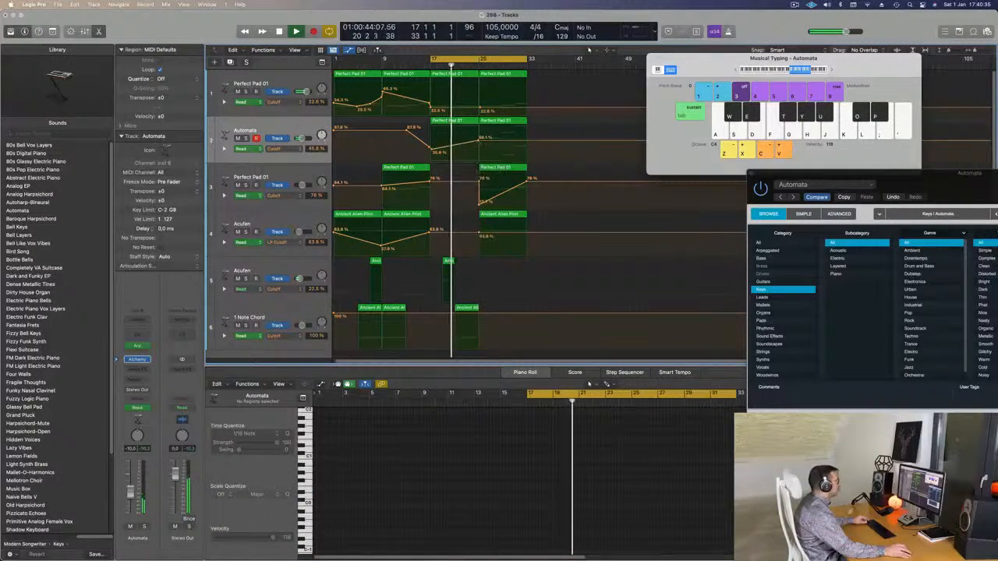
key("super+Left")
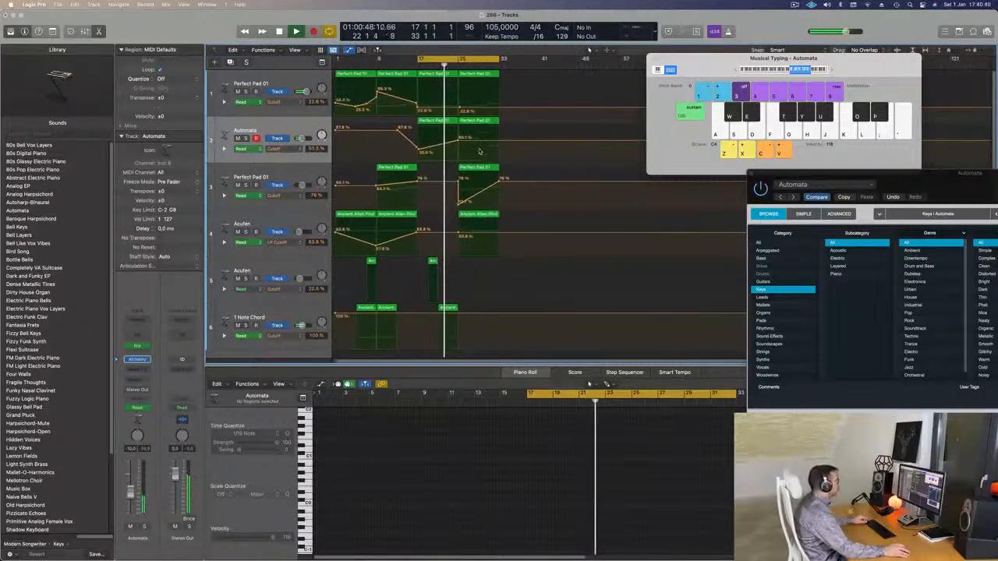
Repeat the bar 17–25 section once across all tracks, and play with the cycle range set from bar 17 to 33
key("super+Right")
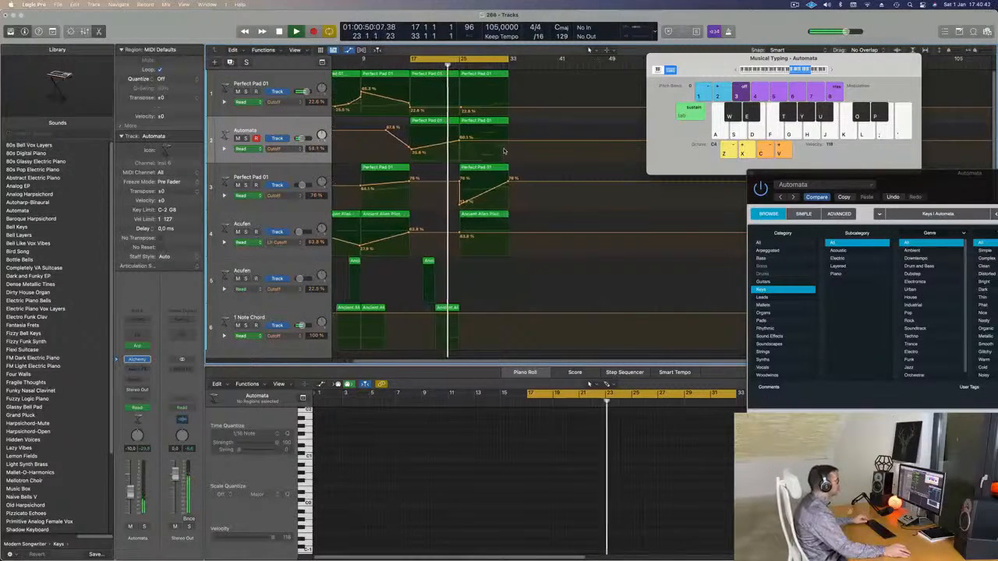
key("super+Left")
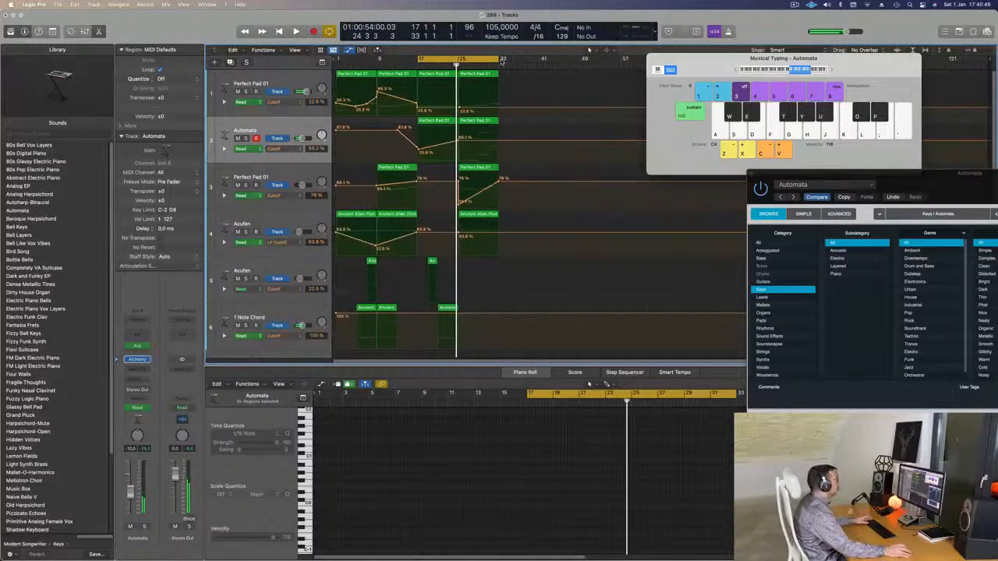
left_click_drag(501, 60, 462, 63)
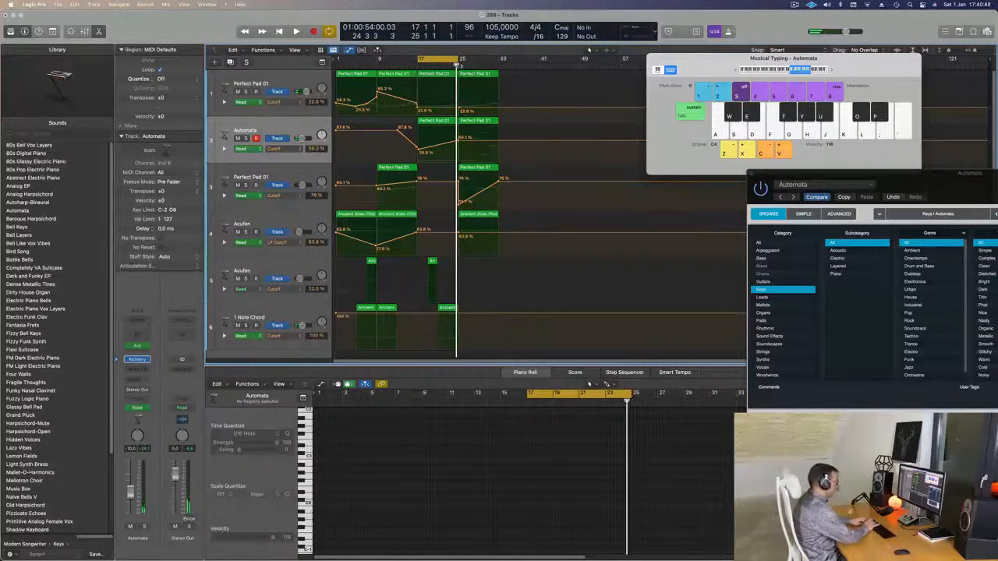
key("ctrl+super+r")
key("space")
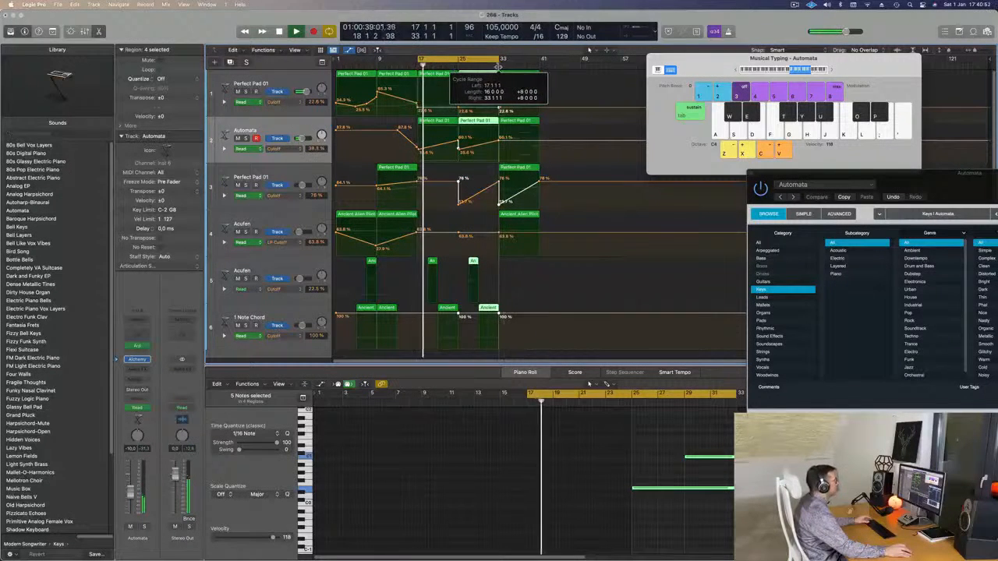
Remove the Cutoff dip at bar 25 on track 3 and lower track 1's Cutoff at bar 25 to about 10 %
left_click(458, 204)
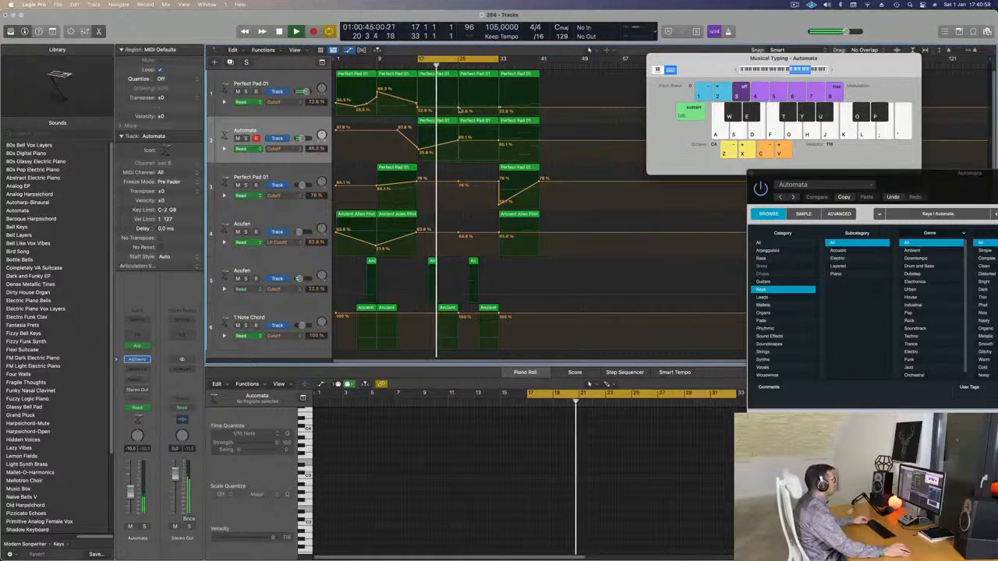
left_click(458, 103)
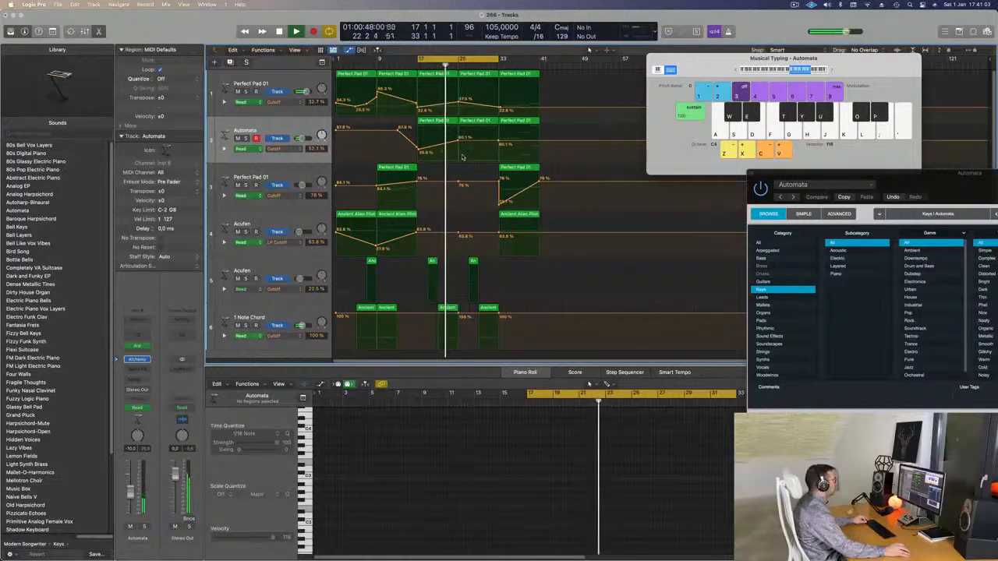
left_click_drag(458, 104, 458, 113)
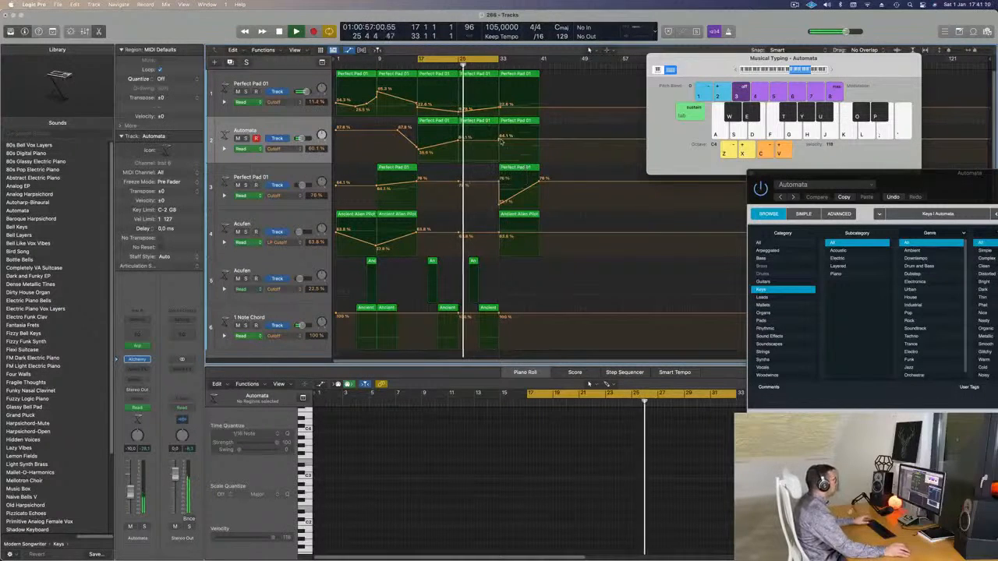
Copy Automata's bar 25 region to track 3, lower that track's Cutoff there to near zero, and restart the loop
left_click_drag(487, 123, 459, 202)
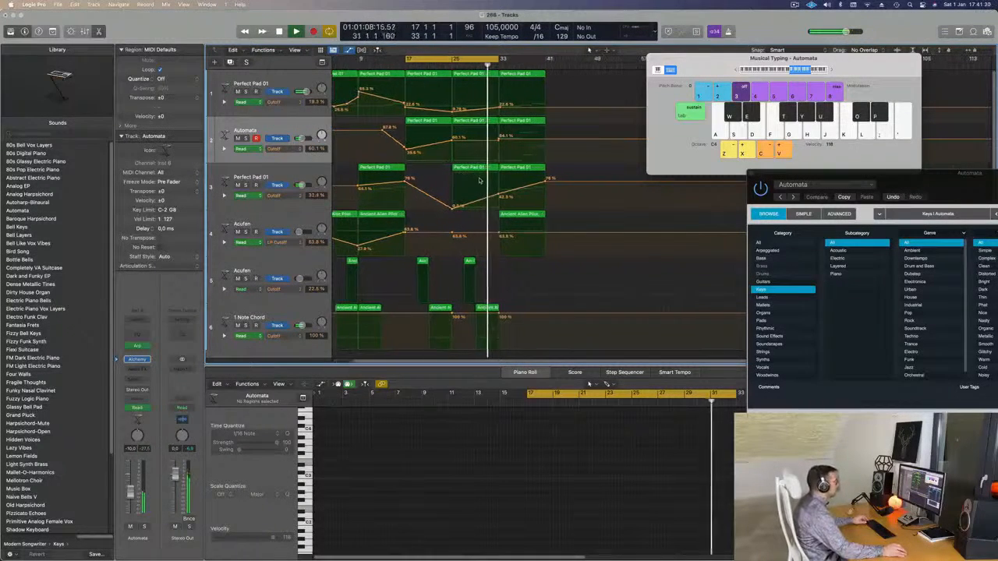
key("space")
key("space")
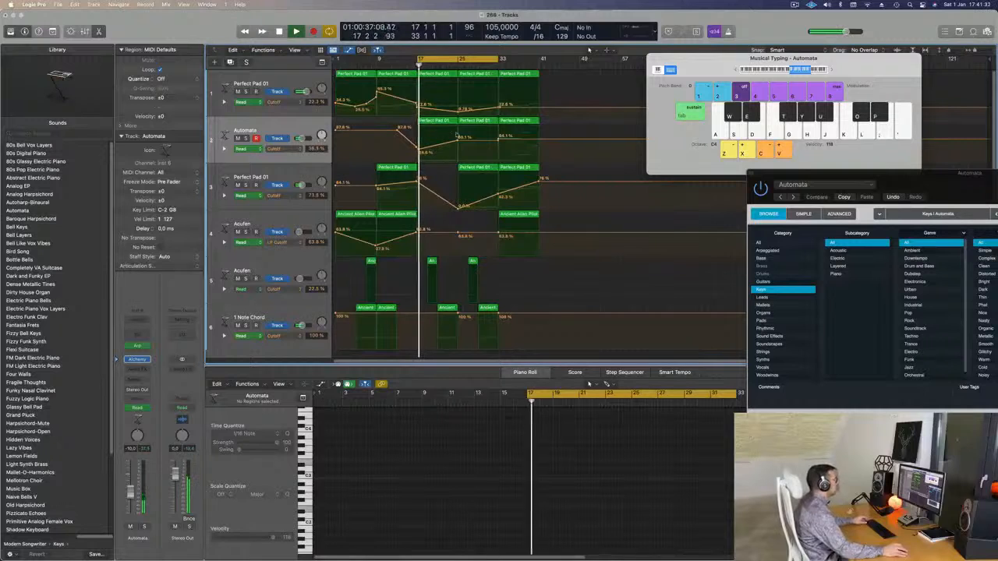
Raise Automata's Cutoff automation at bar 33 to 71 % while listening to the loop
left_click_drag(498, 135, 498, 139)
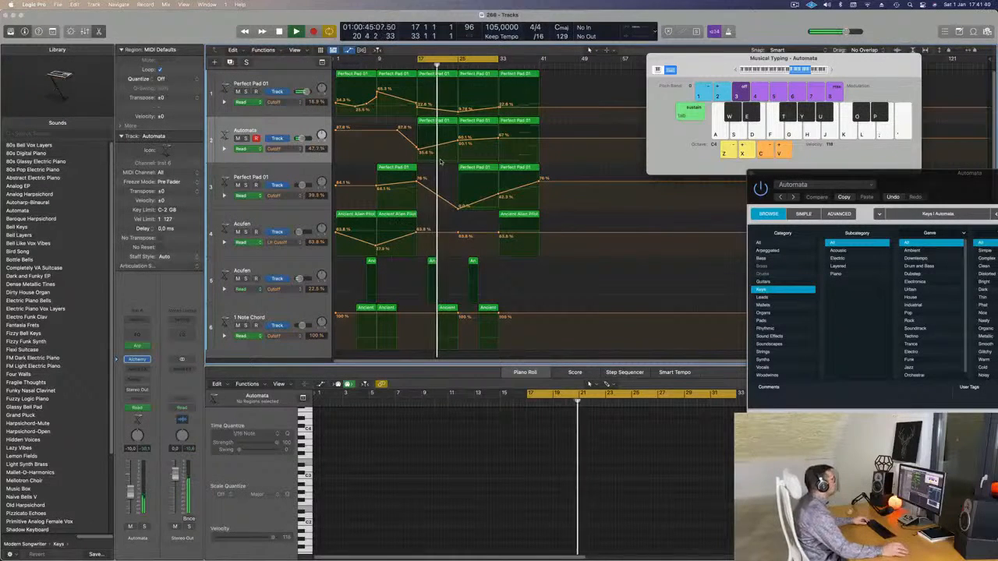
left_click(291, 129)
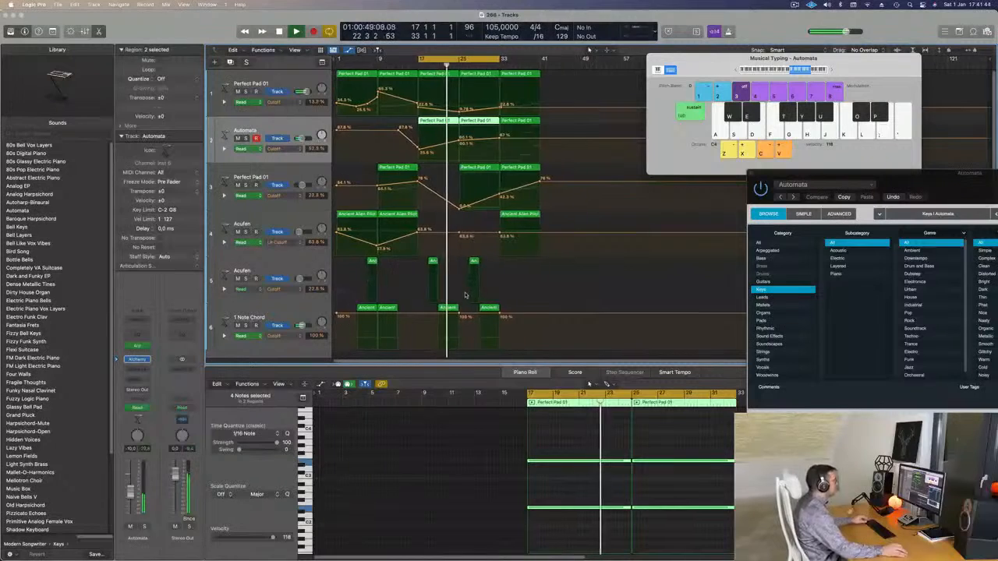
key("super+Right")
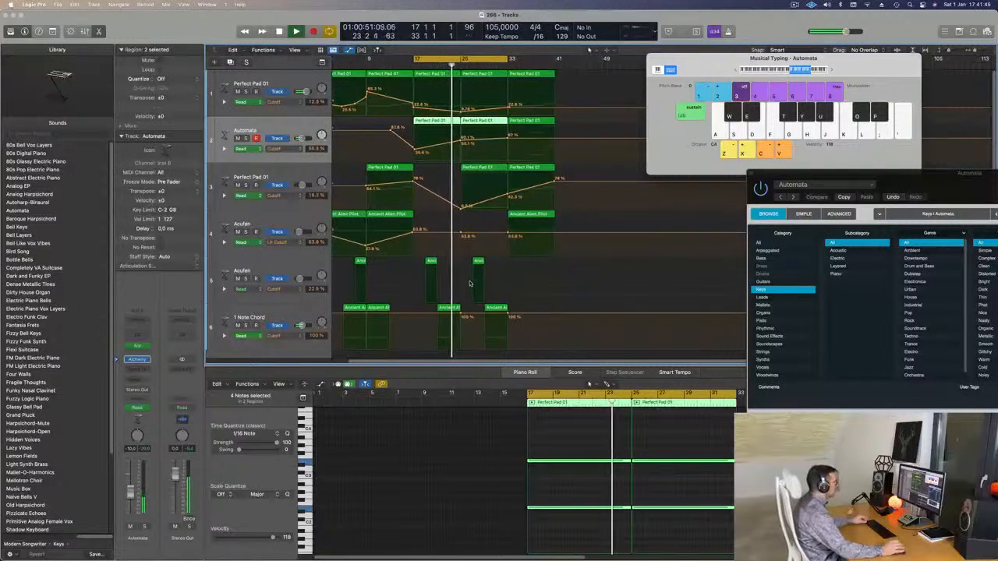
scroll(462, 253, "down", 1)
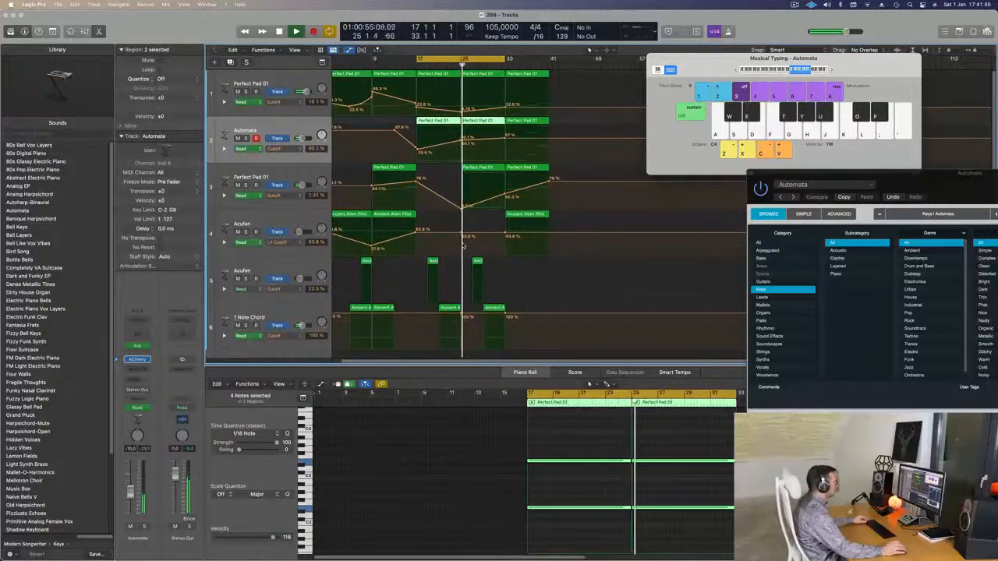
scroll(453, 251, "up", 1)
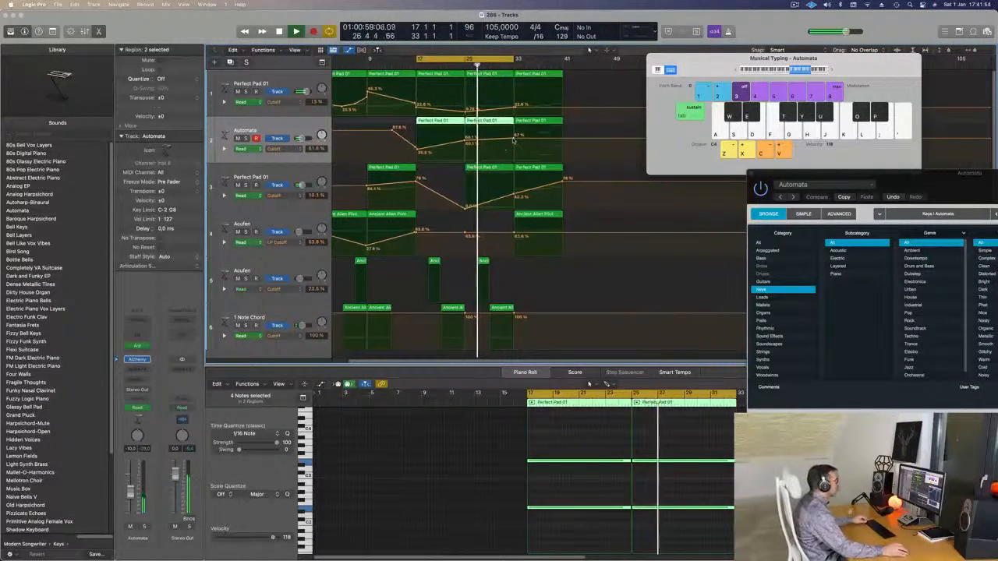
left_click_drag(514, 138, 514, 137)
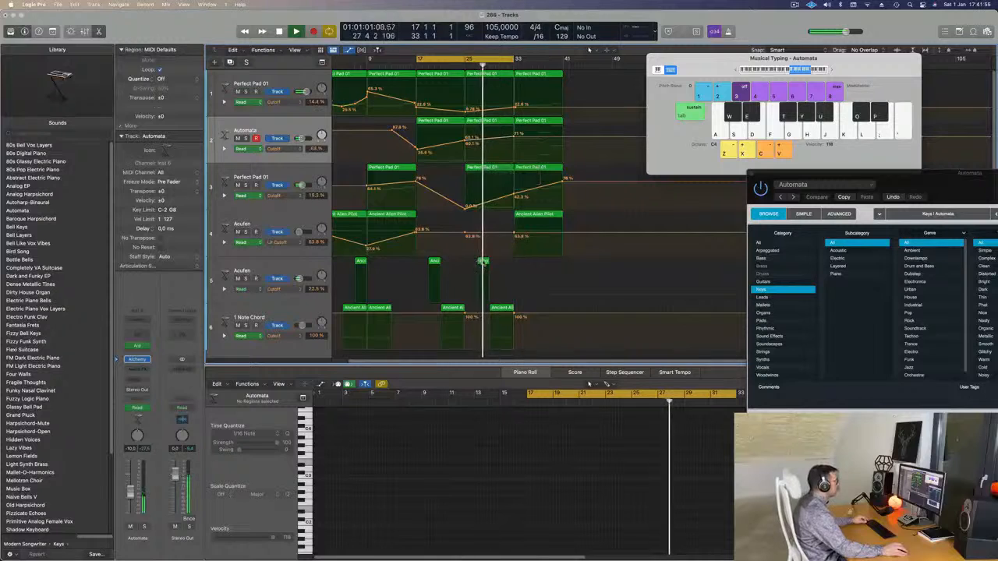
Copy the last short region on track 5 to bar 31, and move the four regions at bar 33 to about bar 48
left_click_drag(484, 262, 509, 265)
scroll(508, 263, "down", 2)
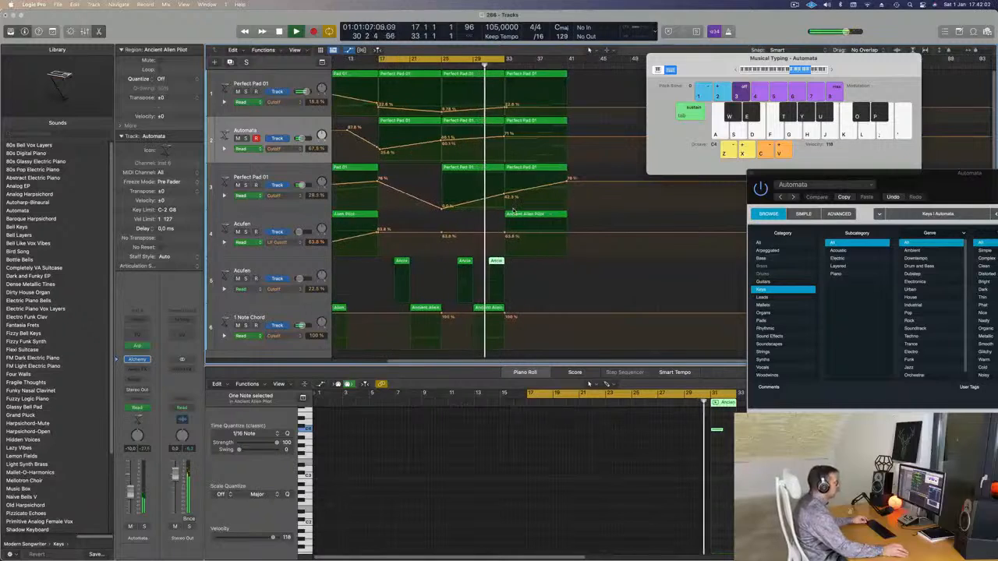
scroll(516, 209, "up", 2)
scroll(533, 209, "down", 2)
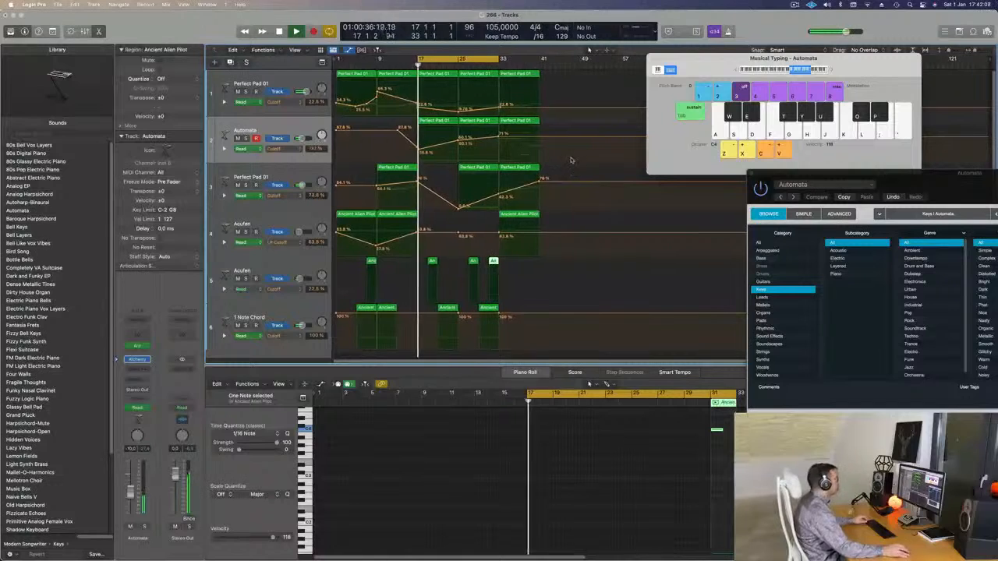
left_click_drag(555, 74, 525, 230)
left_click_drag(525, 74, 602, 74)
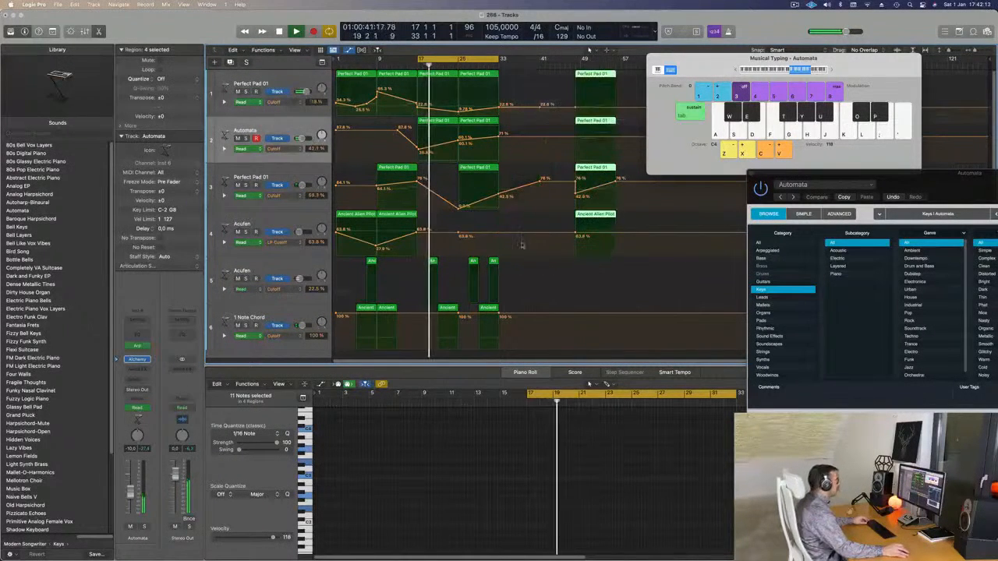
Copy the last 1 Note Chord region to bar 33 and extend the cycle range to bar 40
left_click(487, 308)
left_click_drag(489, 309, 509, 309)
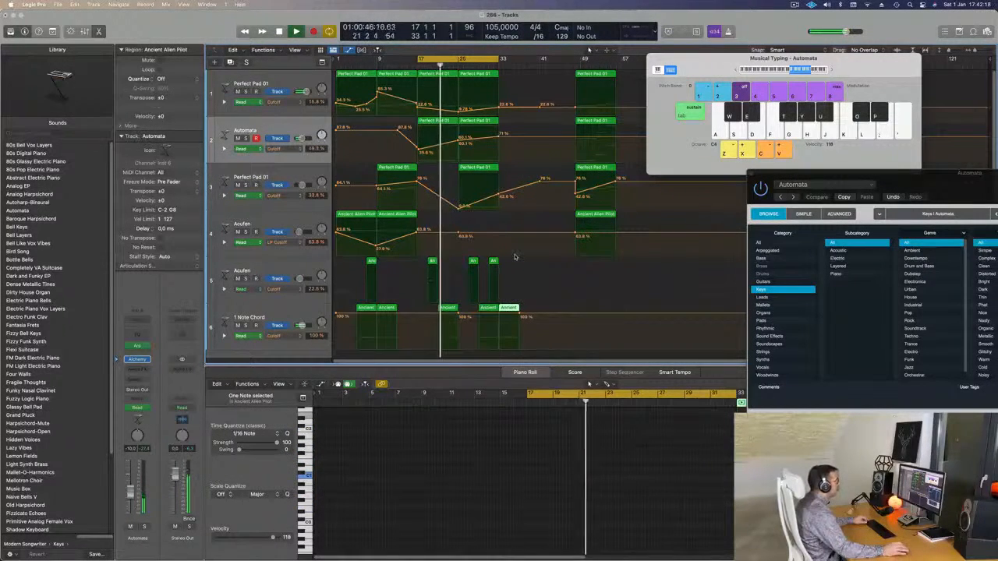
left_click_drag(503, 59, 536, 61)
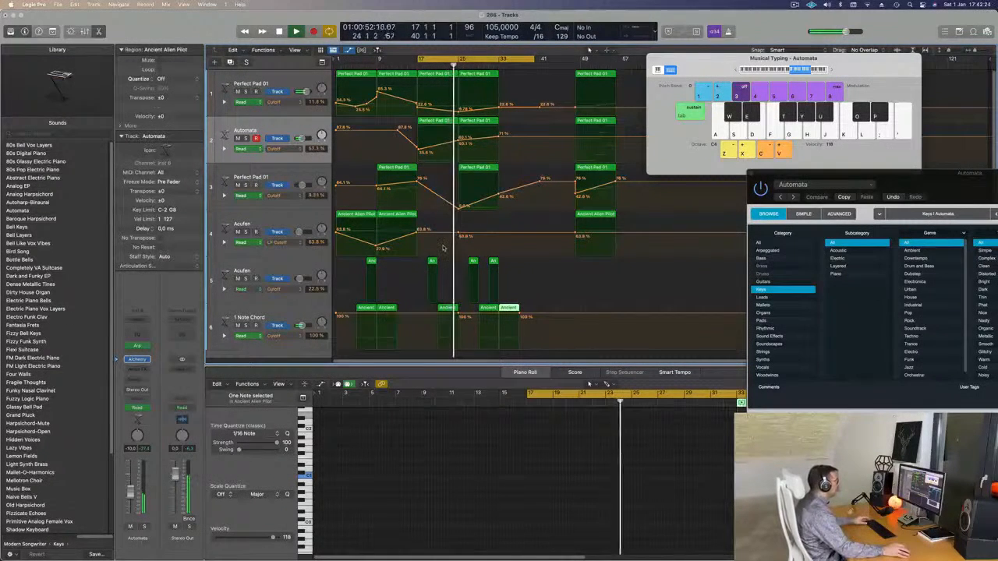
Copy track 5's short region to bar 35, and duplicate it together with the bar 33 1 Note Chord region four bars on
left_click_drag(508, 307, 513, 267)
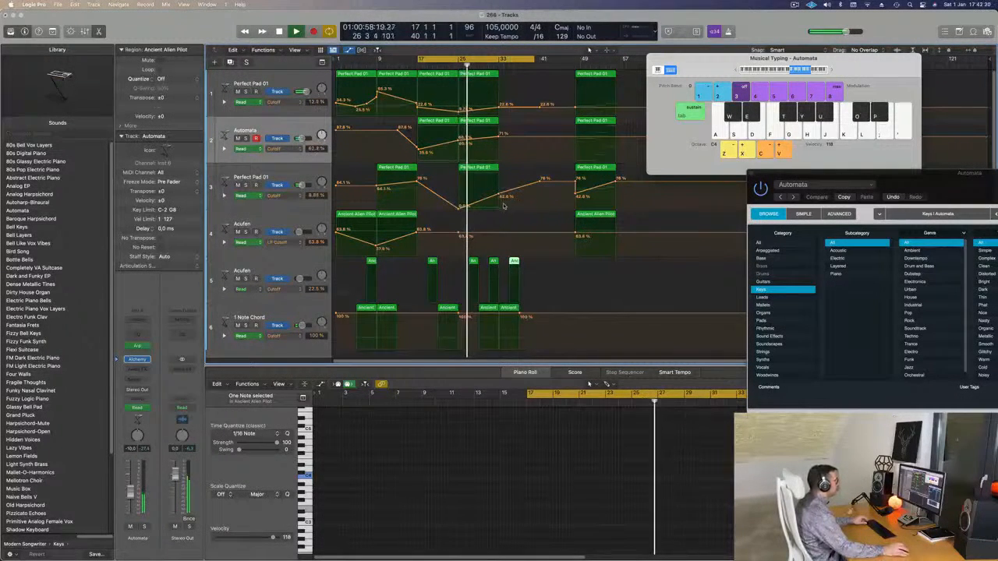
left_click(508, 307)
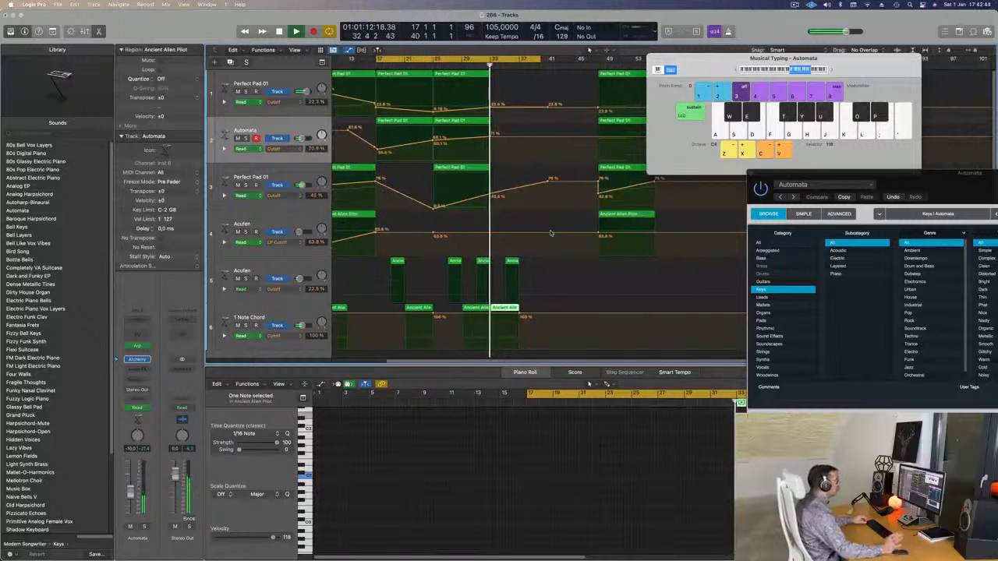
key("super+Left")
key("super+Left")
key("super+Left")
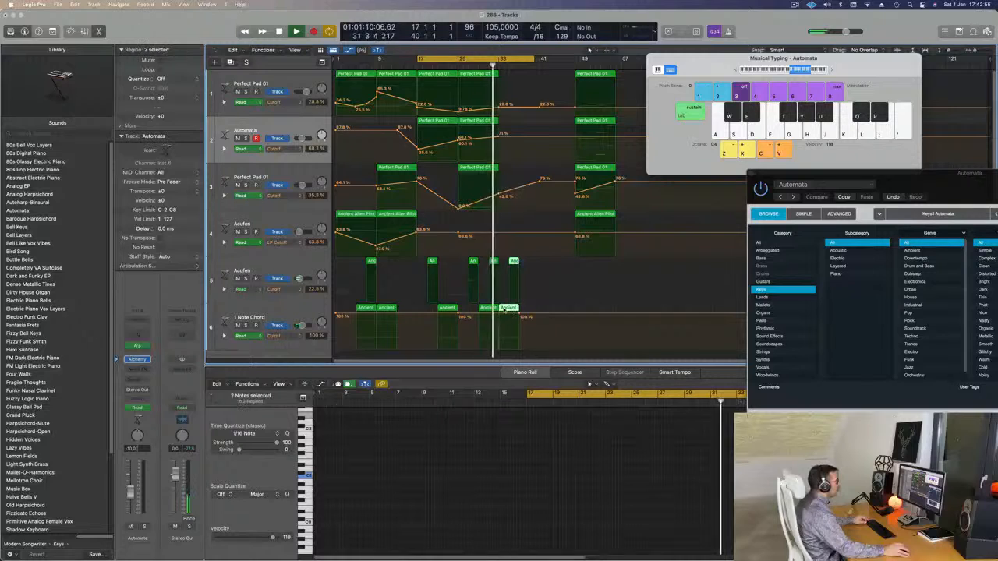
left_click_drag(518, 316, 527, 308)
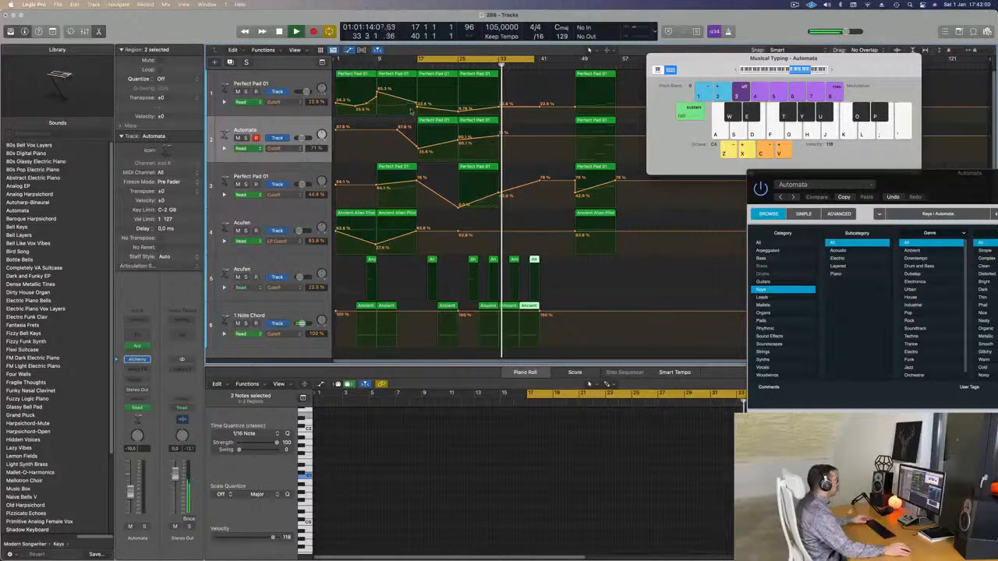
Rename track 1 as "Bass Pad" and the Automata track as "Arp Bells"
left_click(291, 78)
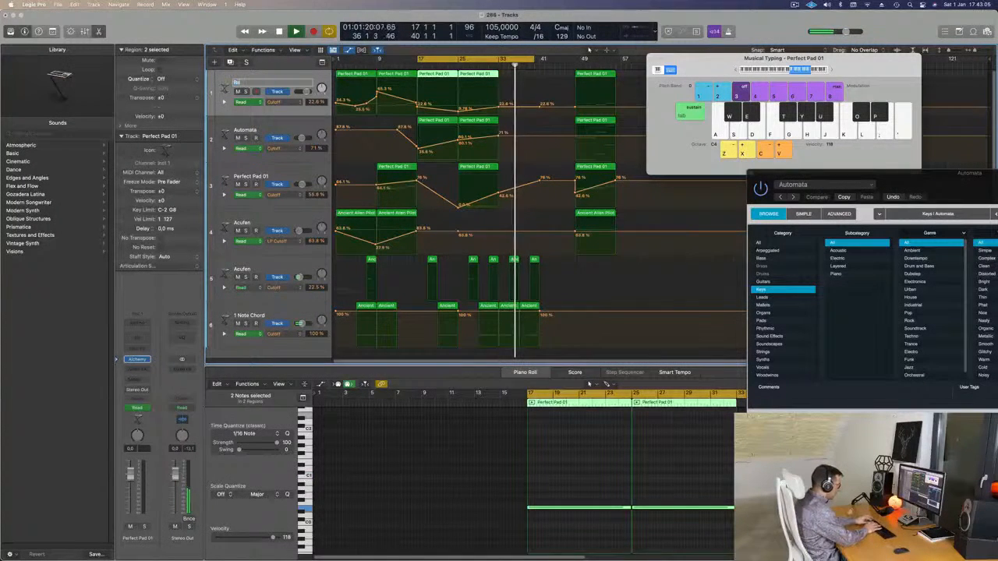
type("ad")
key("Return")
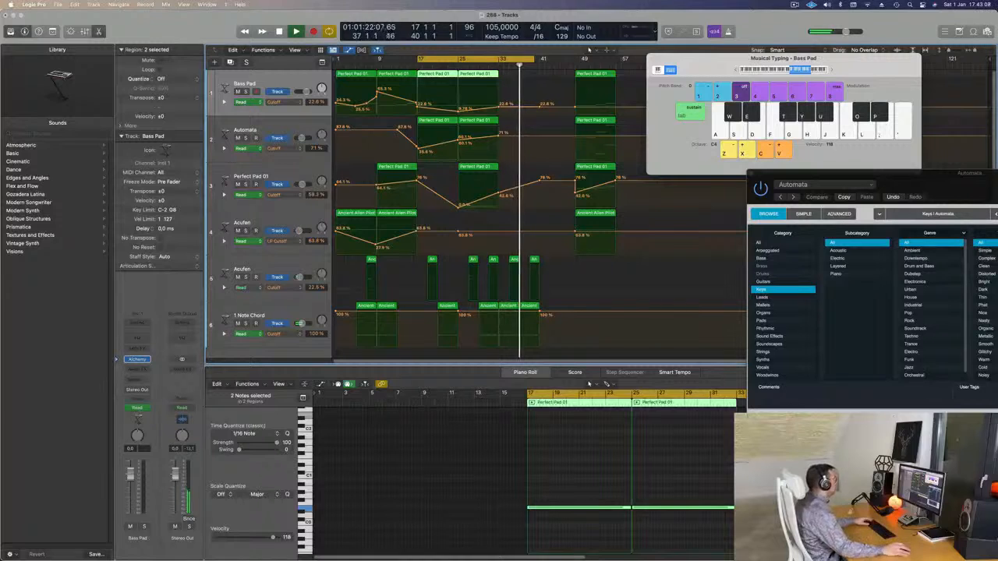
left_click(247, 130)
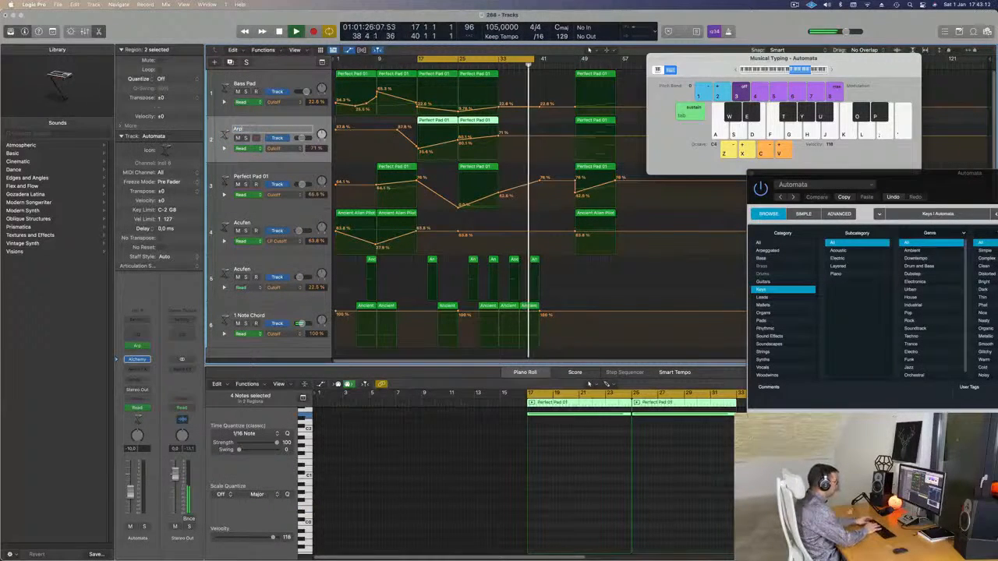
type("Arp Bells")
key("Return")
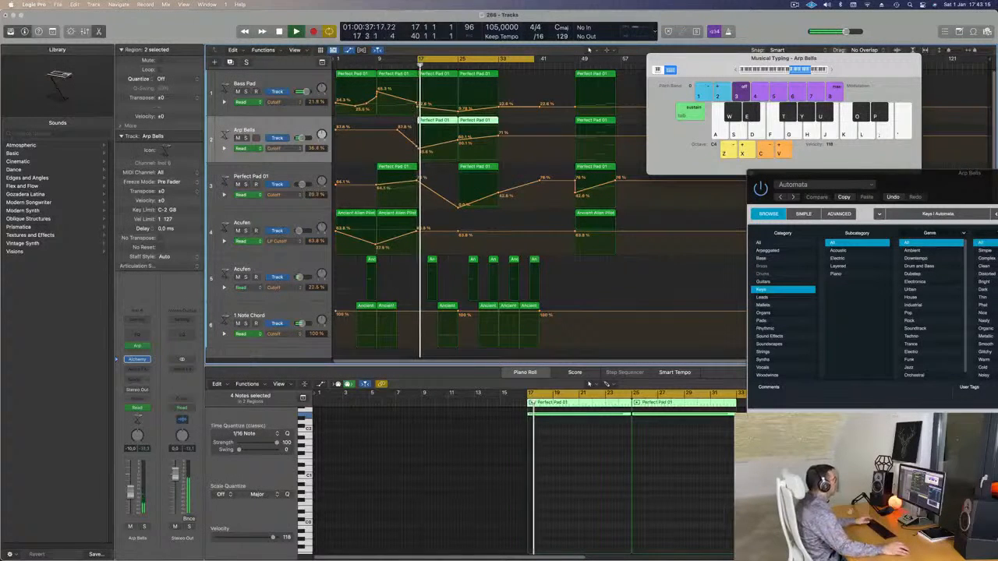
Rename track 3 as "Top Pad" and move it above the Bass Pad track
double_click(243, 175)
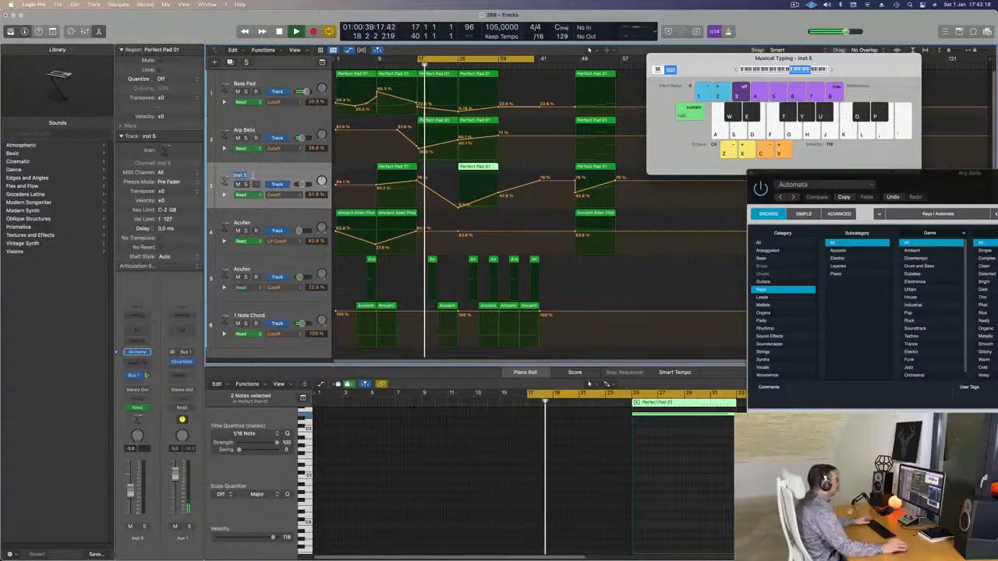
type("Top Pad")
key("Return")
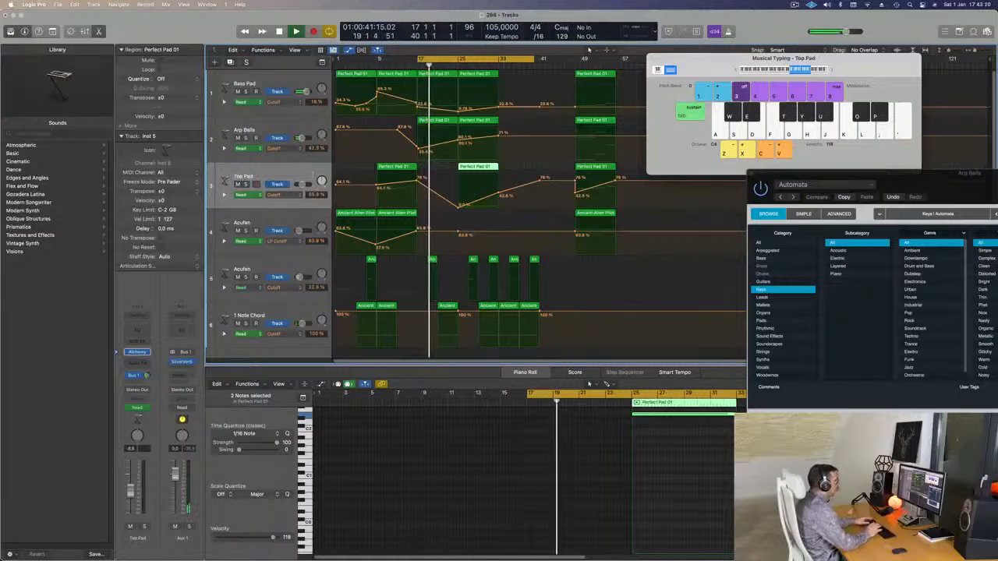
left_click_drag(274, 176, 278, 83)
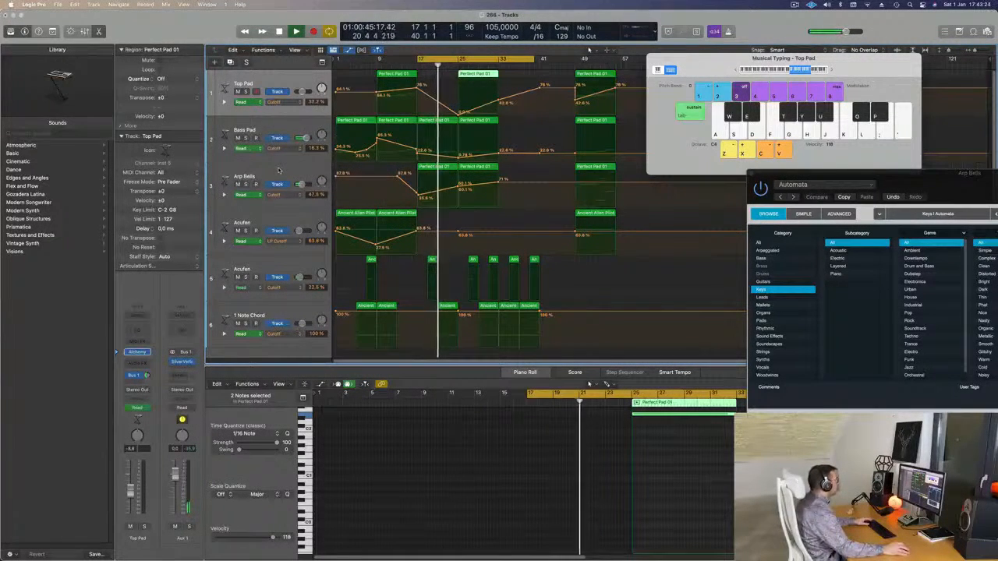
Rename the Acufen track 5, which holds the short regions, as "Cytar"
left_click(296, 220)
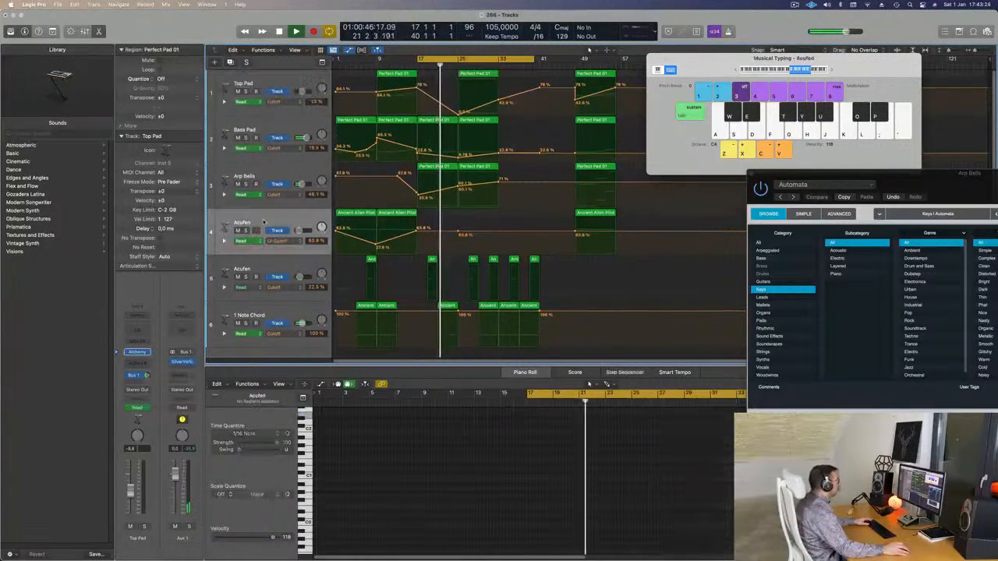
left_click(282, 265)
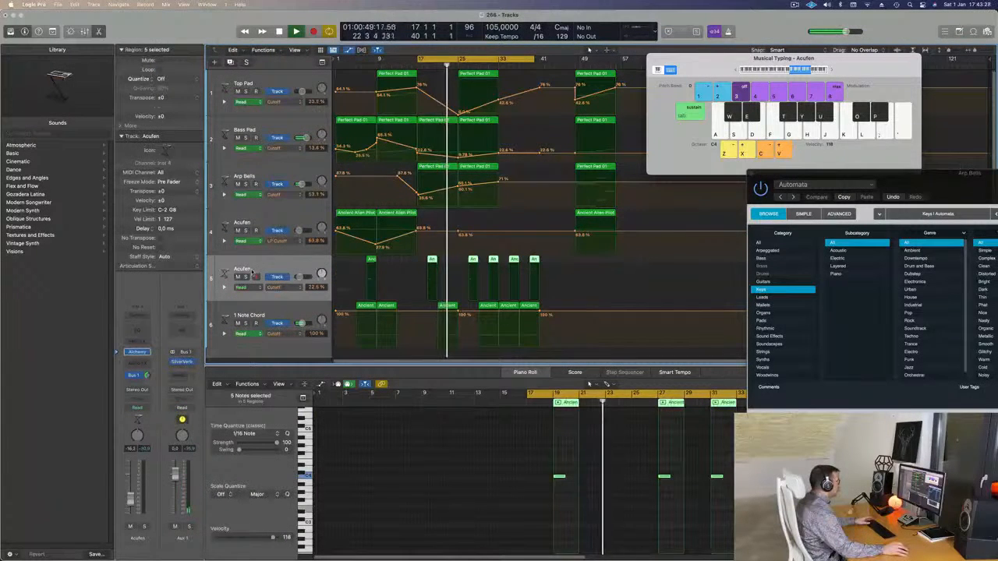
double_click(245, 268)
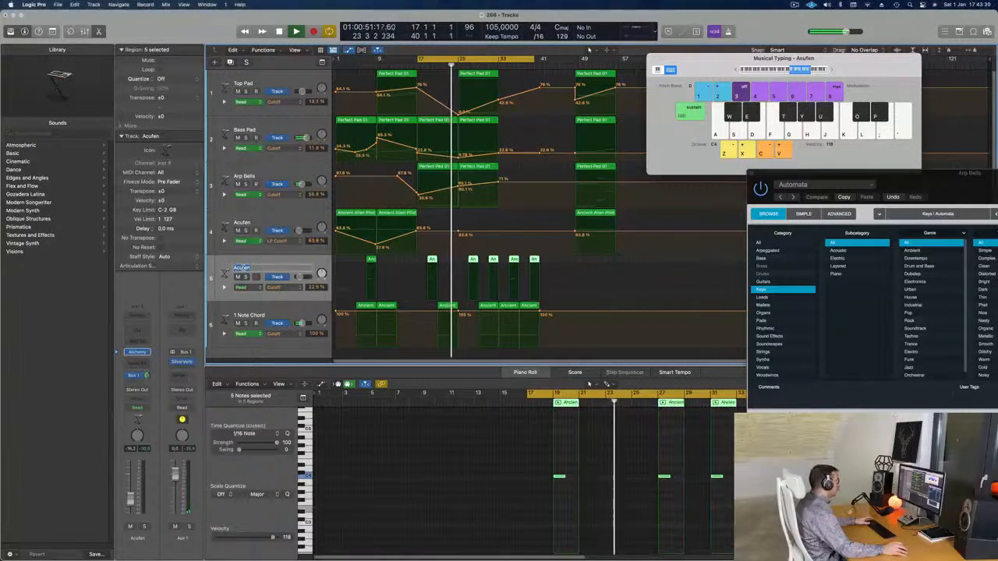
type("Crtar")
key("Return")
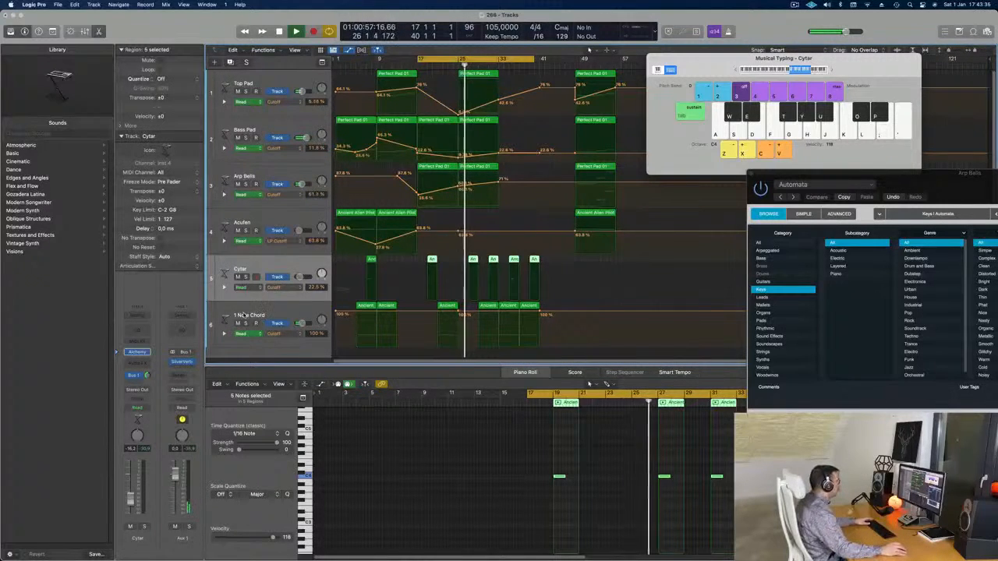
Rename track 6, the 1 Note Chord track, as "Deep Drum"
left_click(241, 315)
type("Deep")
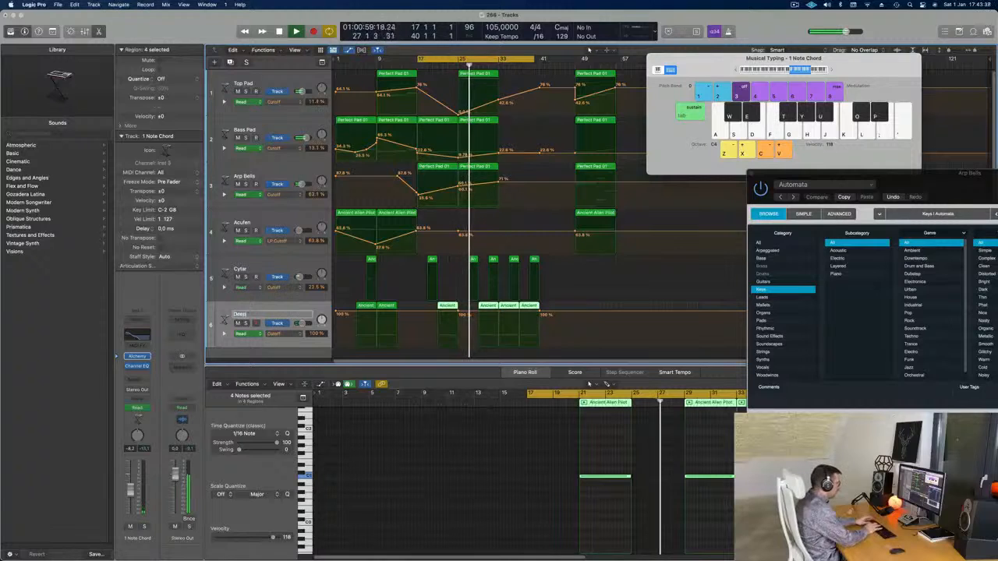
type(" Dru")
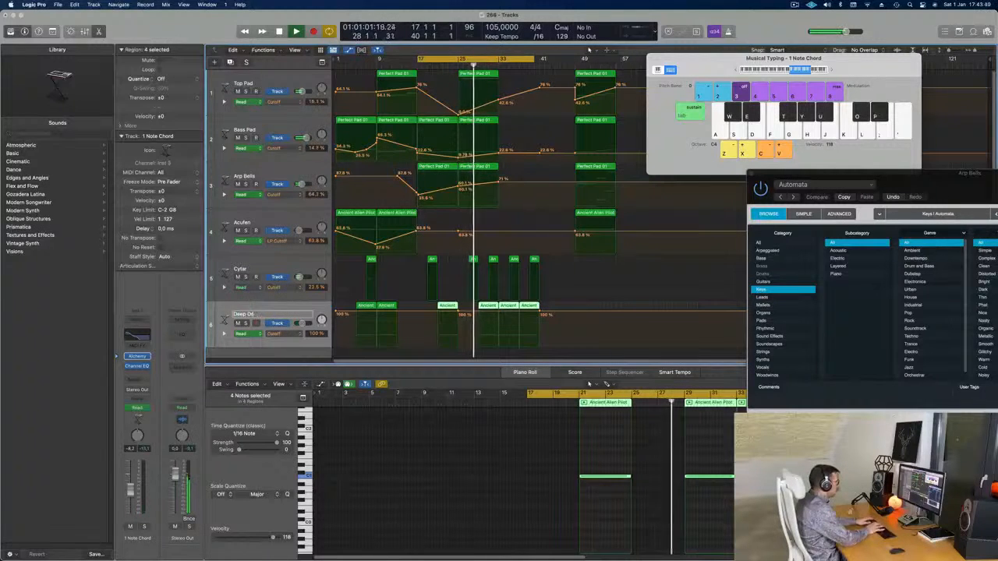
type("m")
key("Return")
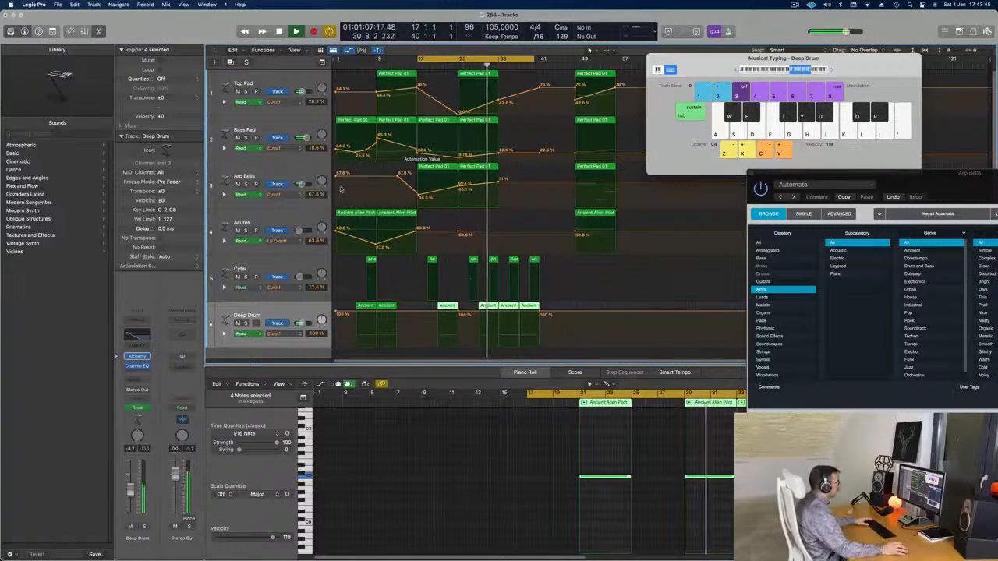
Copy the first Acufen region with its automation from bar 1 to bar 33
left_click(592, 216)
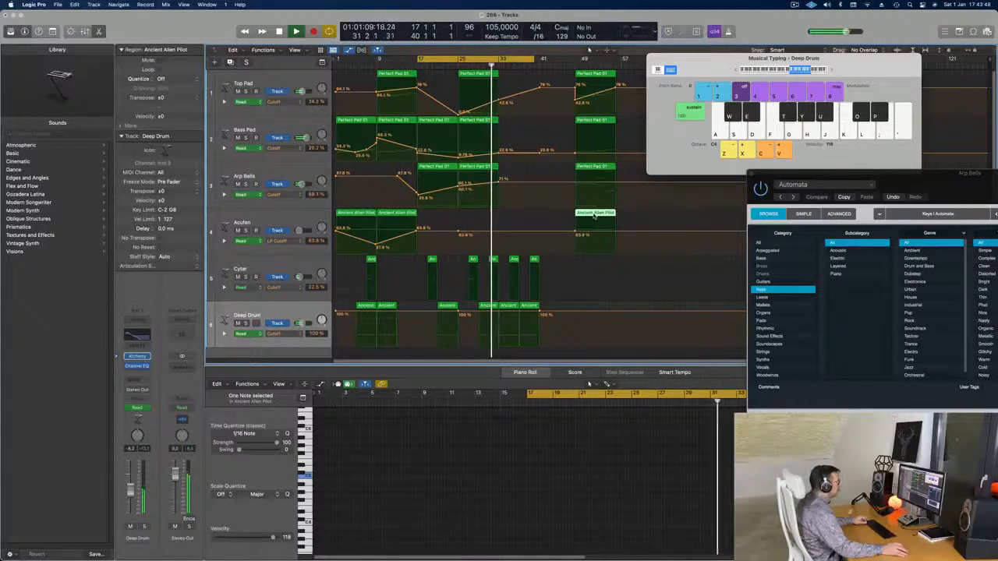
left_click(356, 214)
left_click_drag(355, 214, 519, 216)
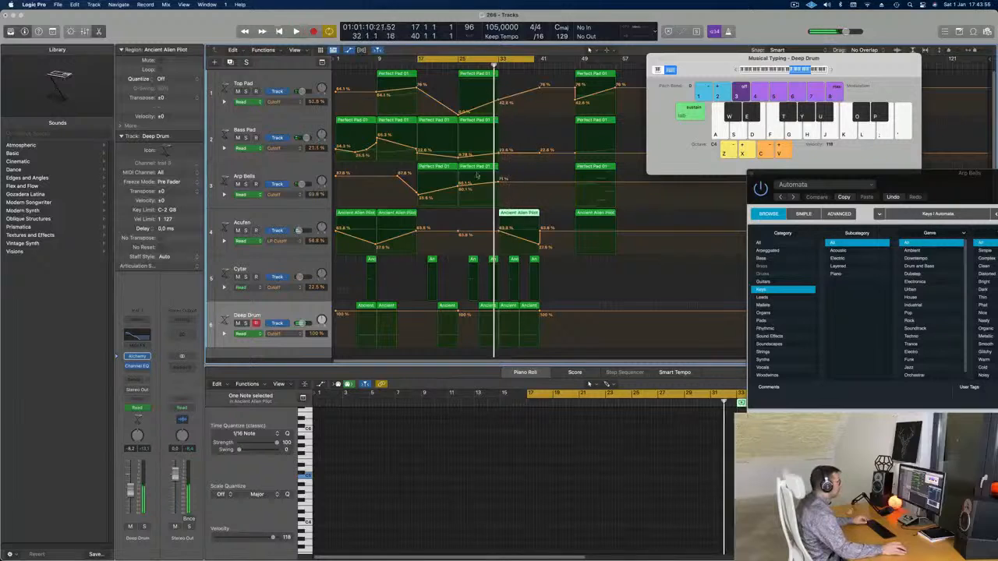
Shorten the note in the Deep Drum region at bar 33 to one bar and play back that passage
scroll(670, 452, "right", 4)
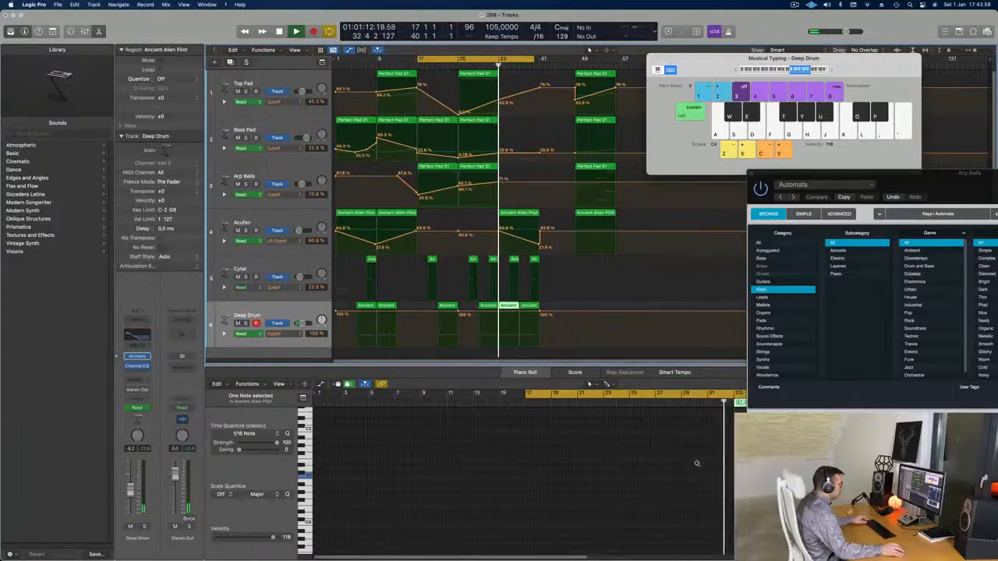
left_click(696, 478)
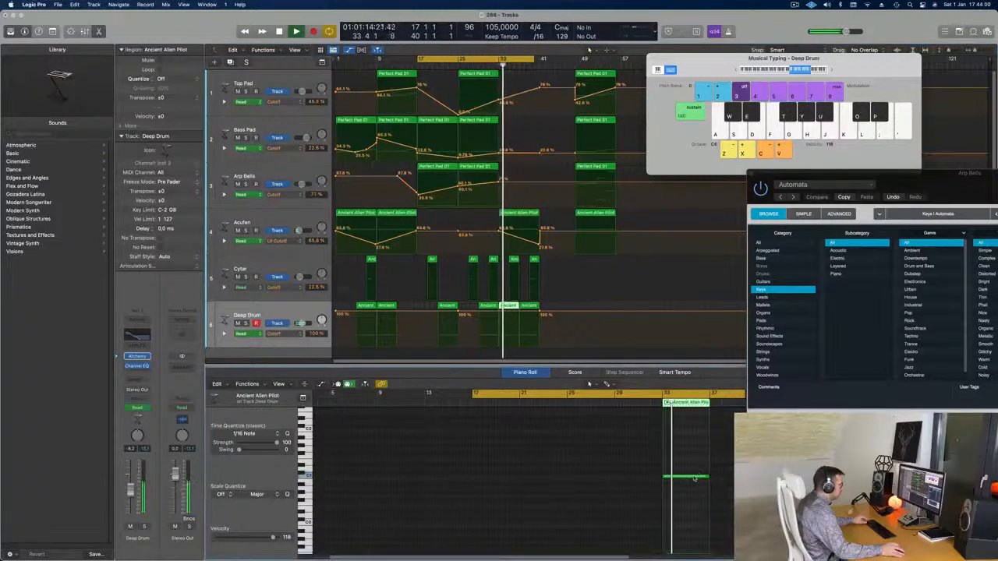
left_click_drag(706, 477, 667, 477)
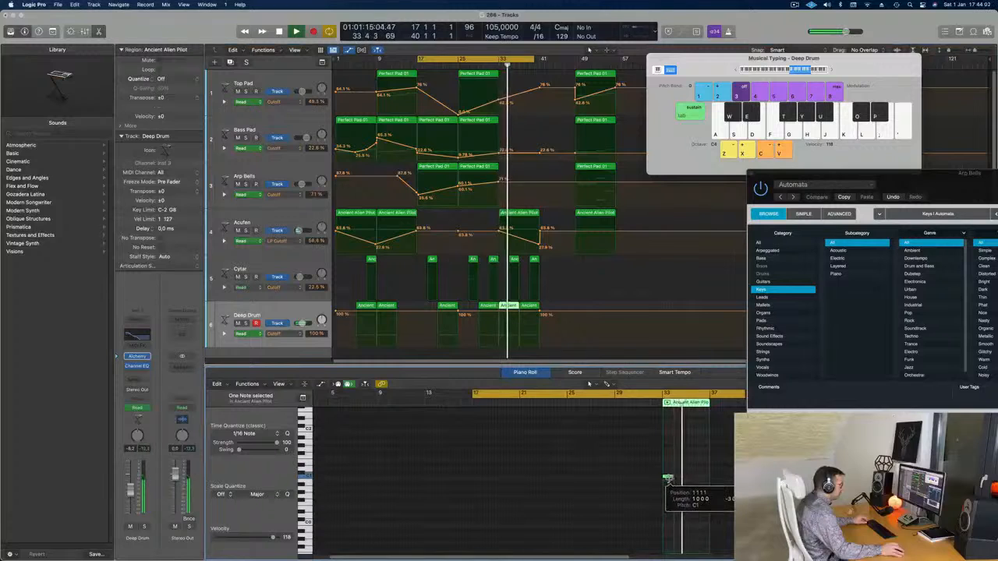
left_click(494, 64)
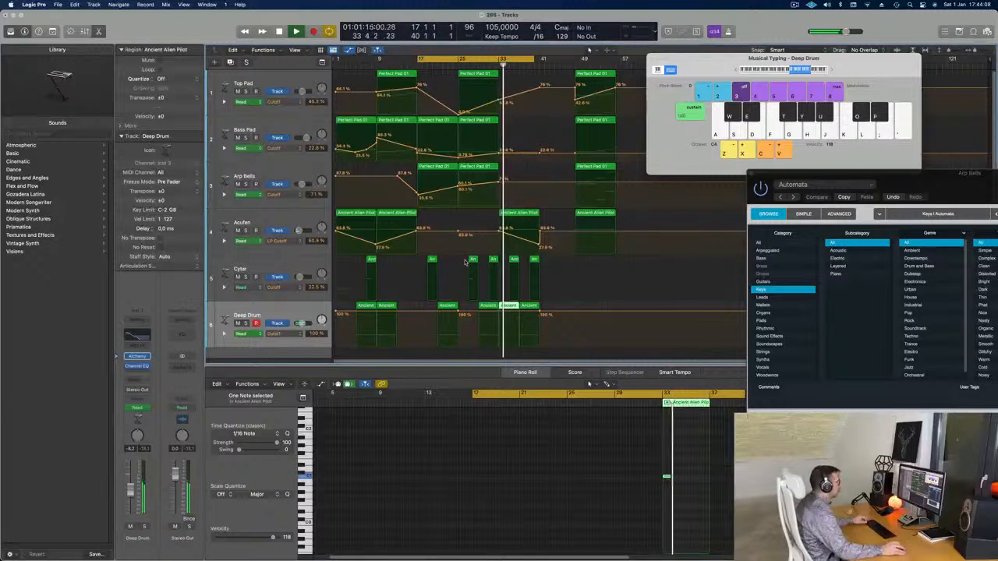
Delete the last Deep Drum region at bar 37 and close the Arp Bells Alchemy window
left_click_drag(947, 176, 965, 150)
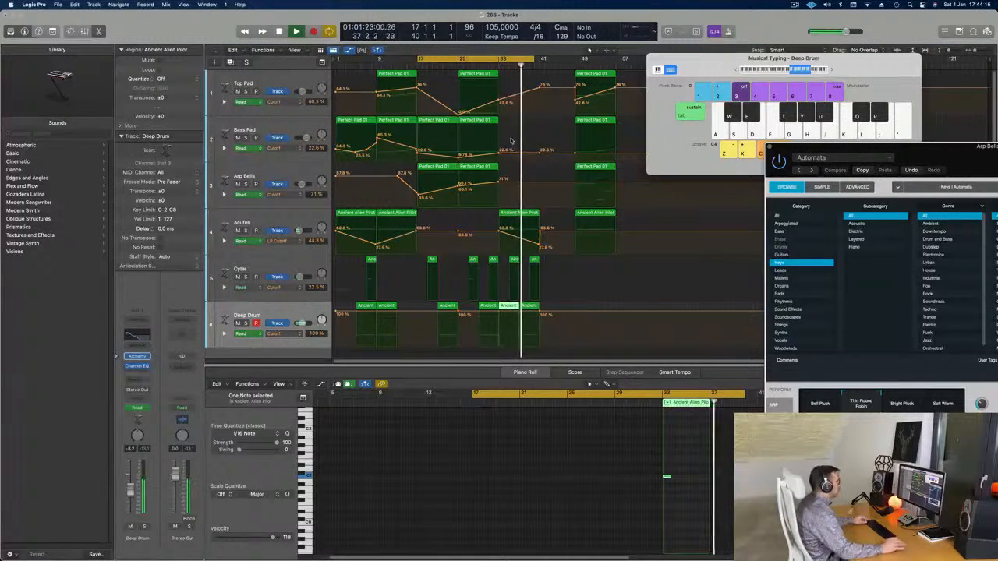
left_click(489, 66)
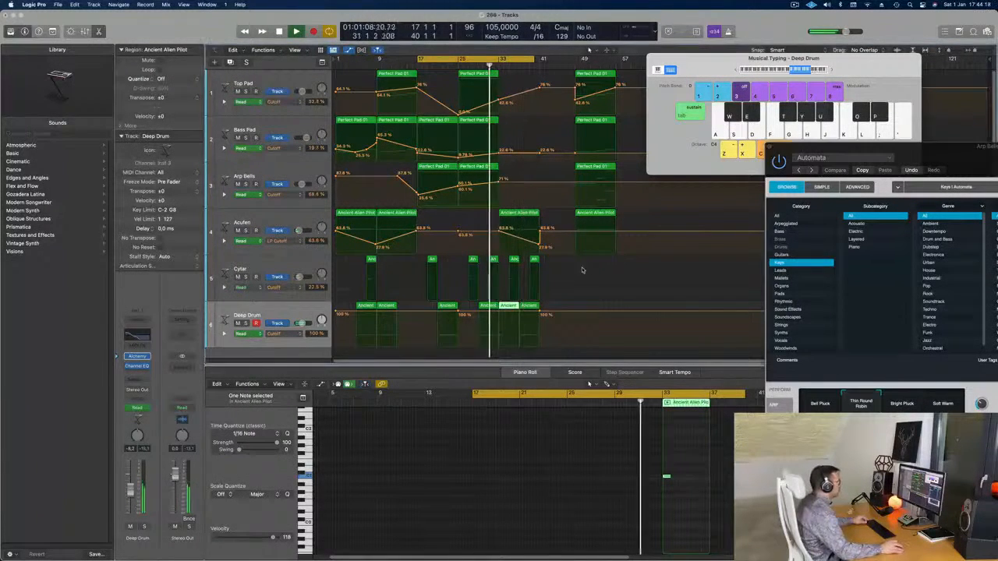
left_click(531, 307)
key("Delete")
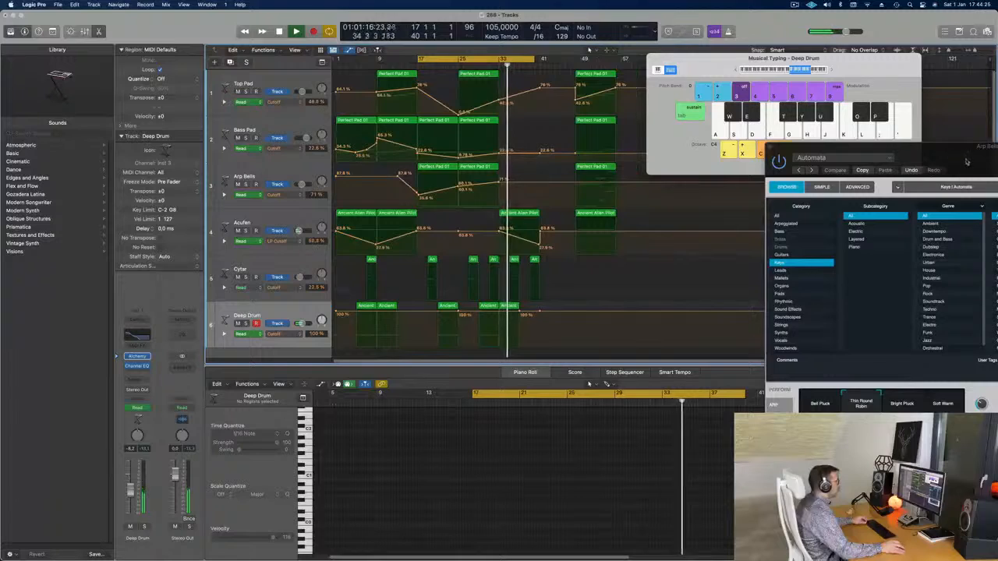
left_click_drag(963, 162, 389, 159)
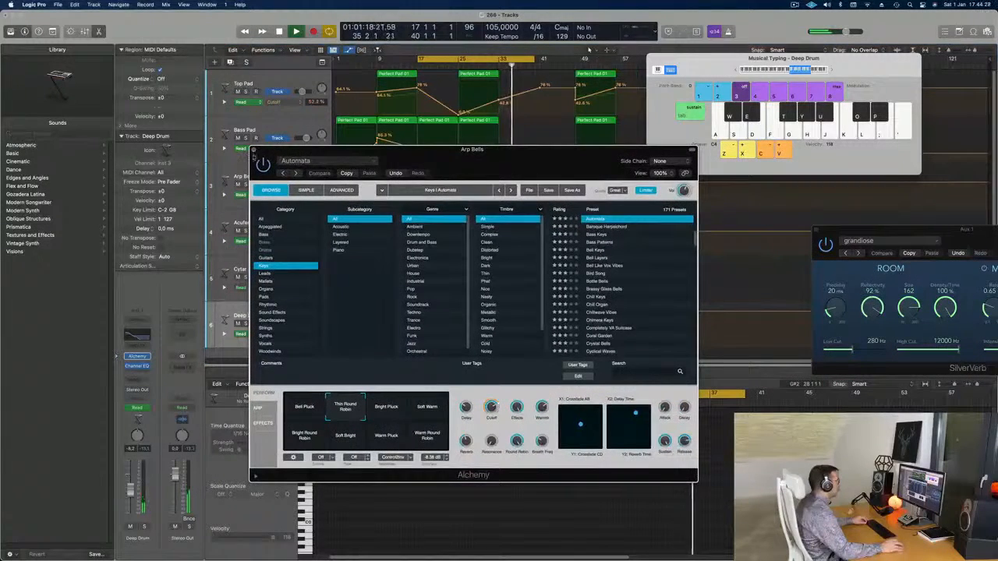
left_click(253, 150)
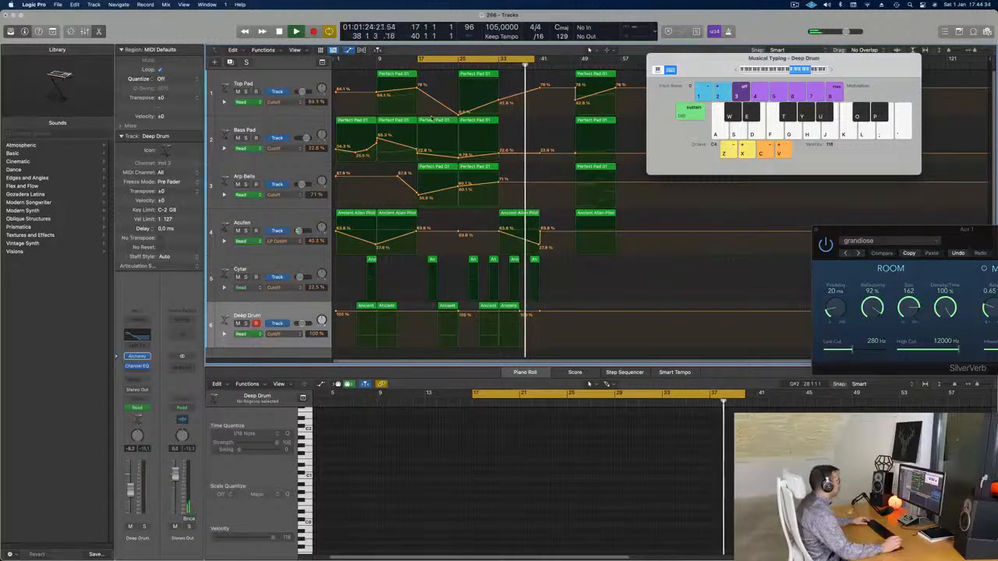
Rename all regions in the arrangement after their tracks and resume playback
key("super+a")
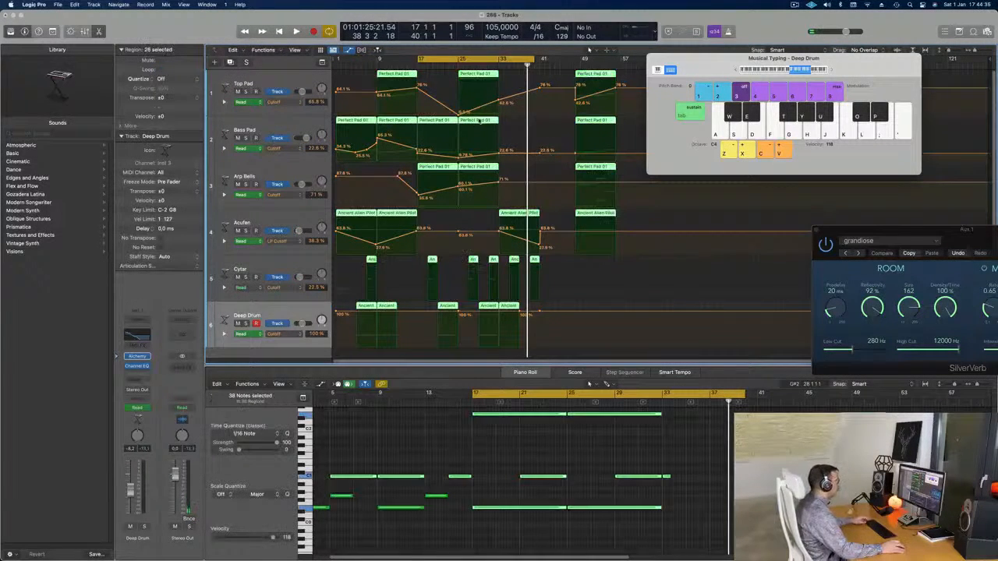
right_click(478, 121)
left_click(496, 131)
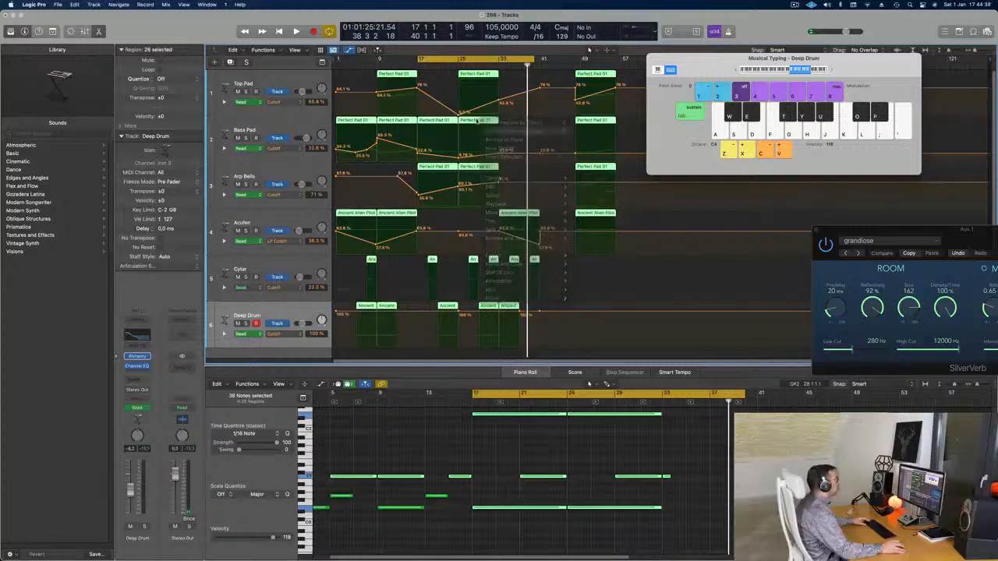
right_click(478, 121)
left_click(487, 133)
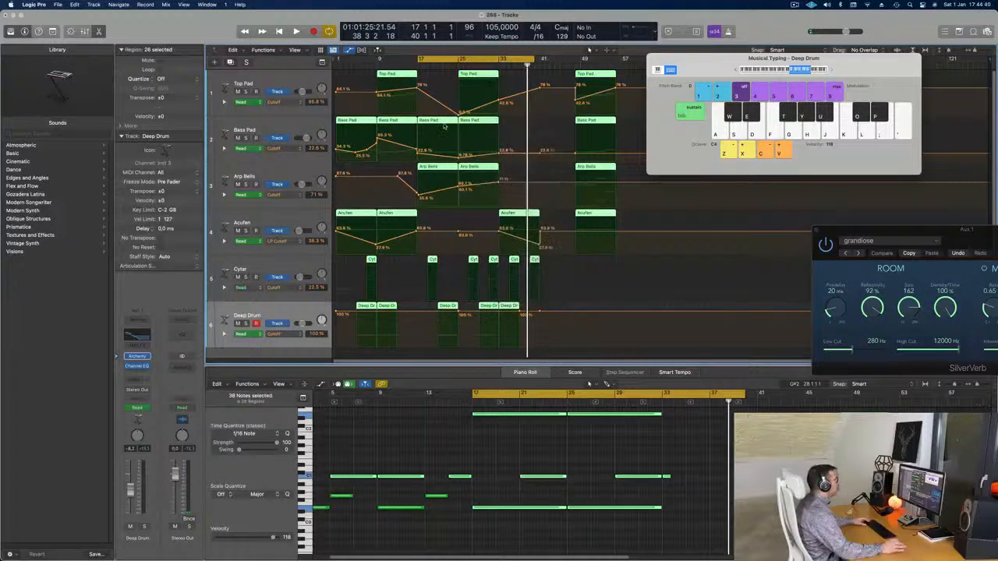
key("space")
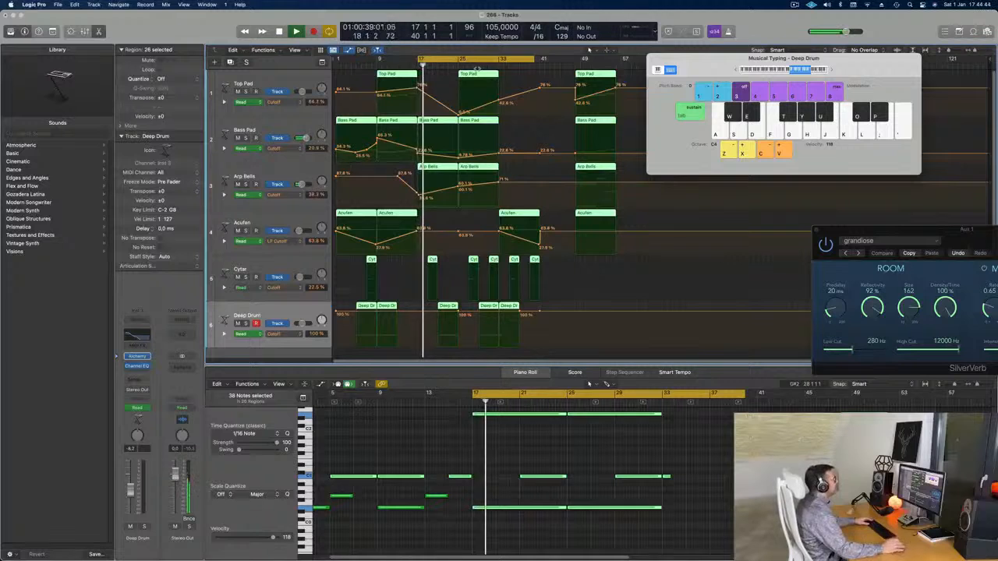
left_click(524, 123)
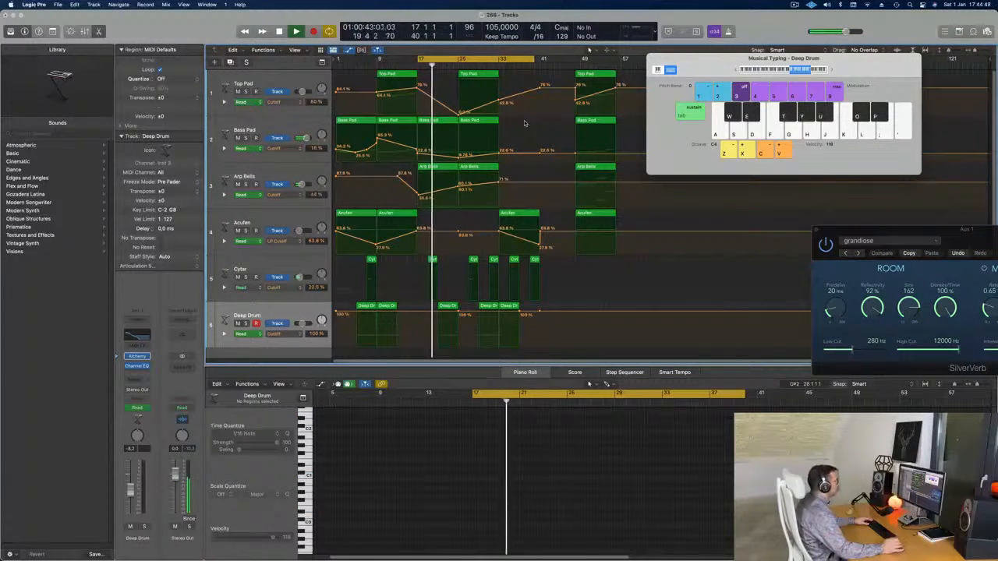
left_click(795, 4)
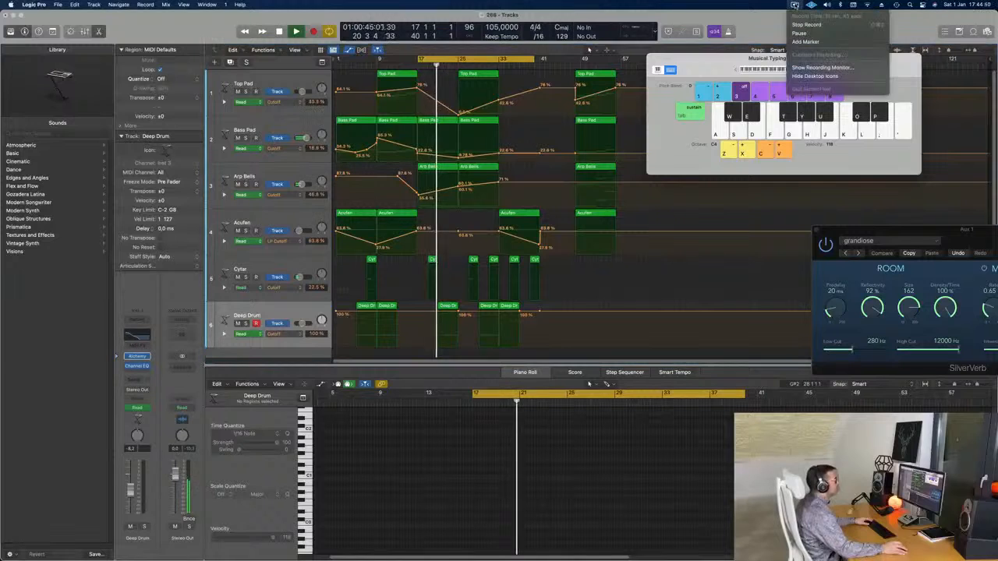
left_click(794, 4)
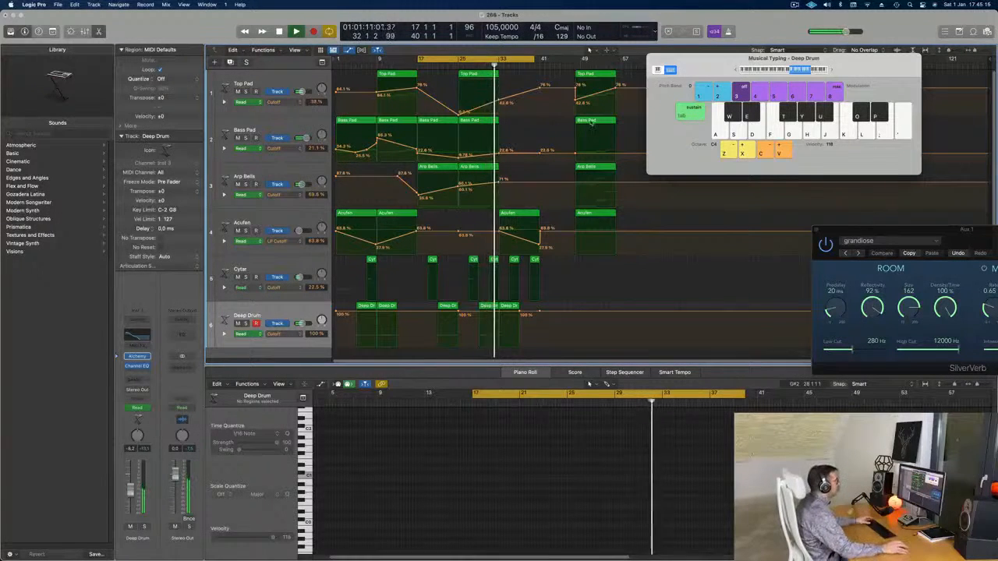
Extend the cycle range back to bar 1 and adjust the Top Pad cutoff automation at bar 9
left_click_drag(419, 59, 338, 59)
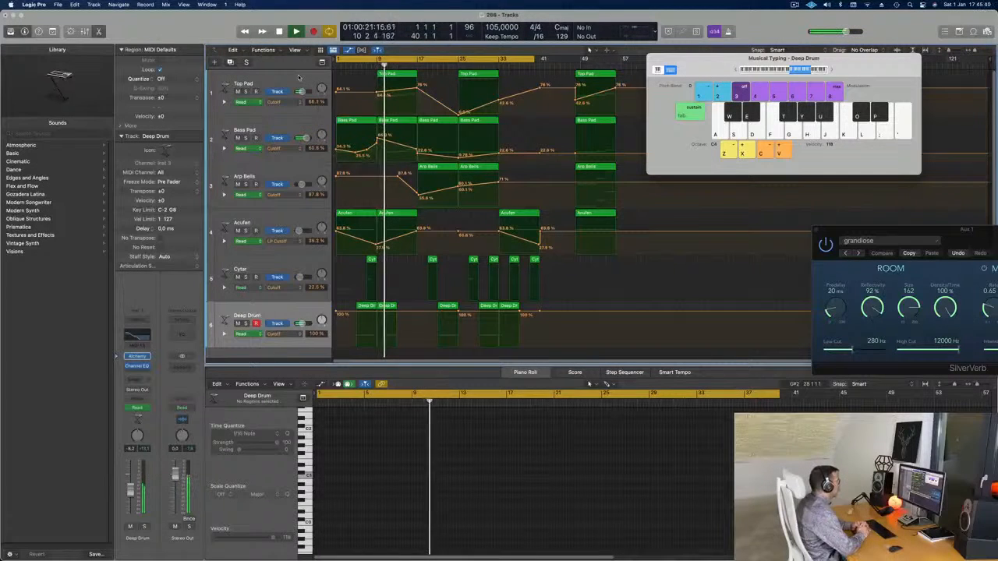
left_click(260, 86)
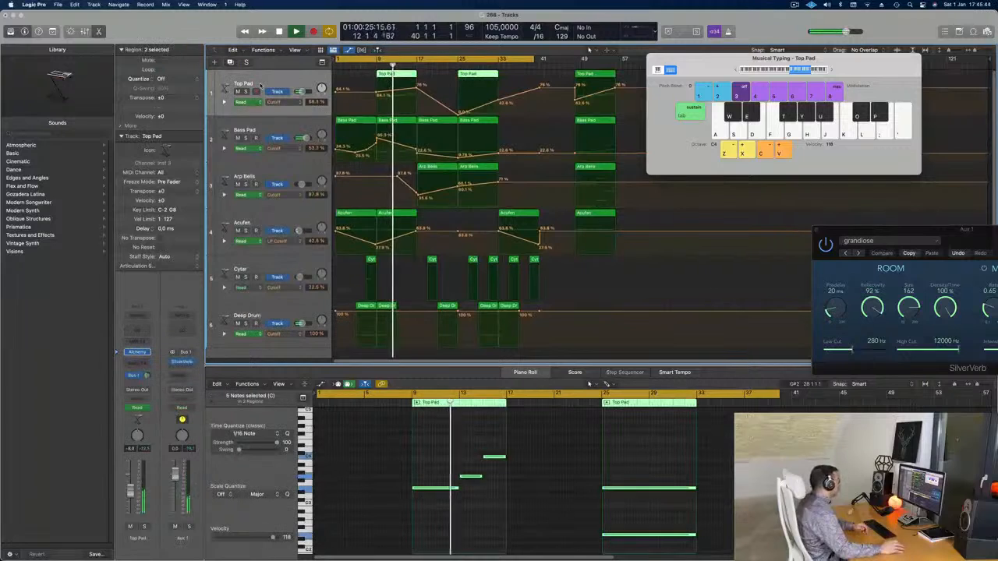
left_click(380, 95)
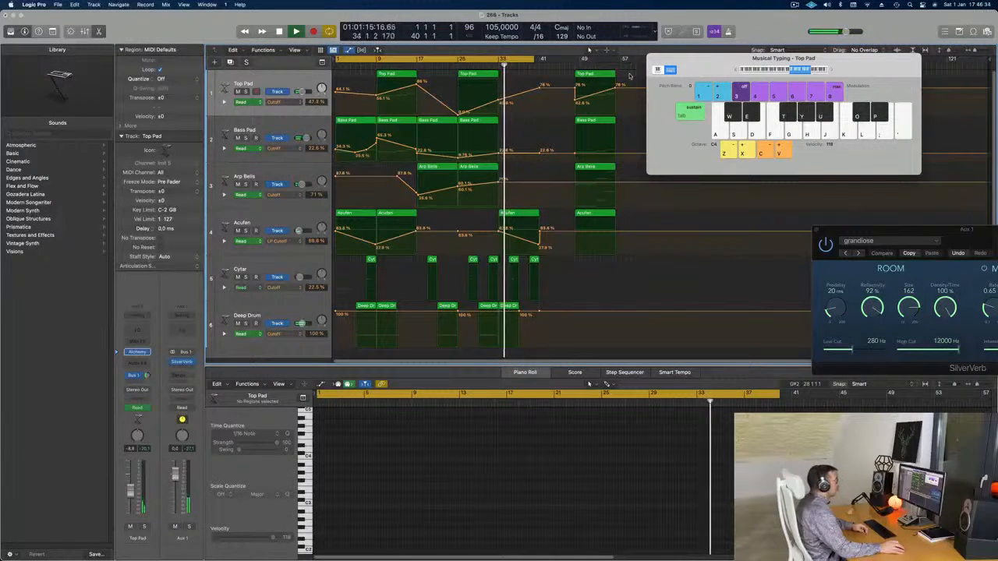
Move the four regions at bar 49 with their automation to bar 41, and remove the extra Top Pad automation point there
left_click_drag(629, 89, 562, 238)
mouse_move(588, 75)
left_mouse_down()
mouse_move(534, 52)
mouse_move(585, 59)
left_mouse_up()
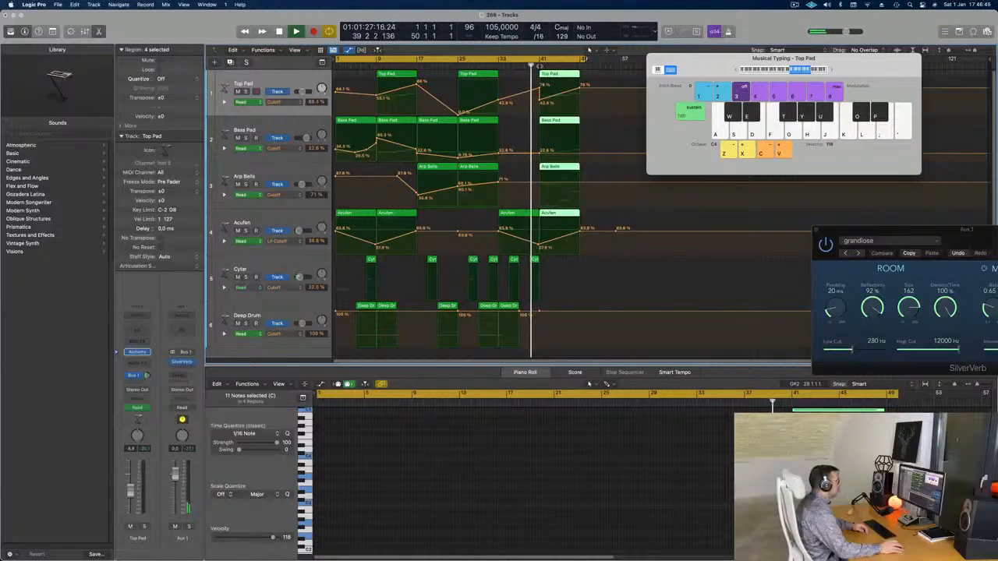
left_click(538, 88)
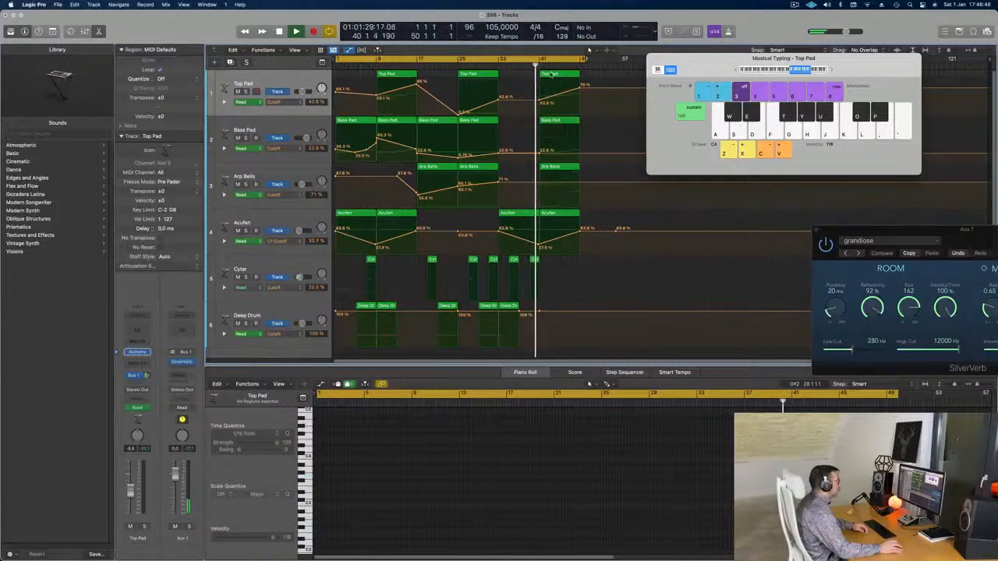
Duplicate the four bar 41 regions on the Top Pad, Bass Pad, Arp Bells and Acufen tracks at bar 49
left_click(559, 76)
mouse_move(588, 75)
left_mouse_down()
mouse_move(581, 238)
mouse_move(602, 78)
left_mouse_up()
key("space")
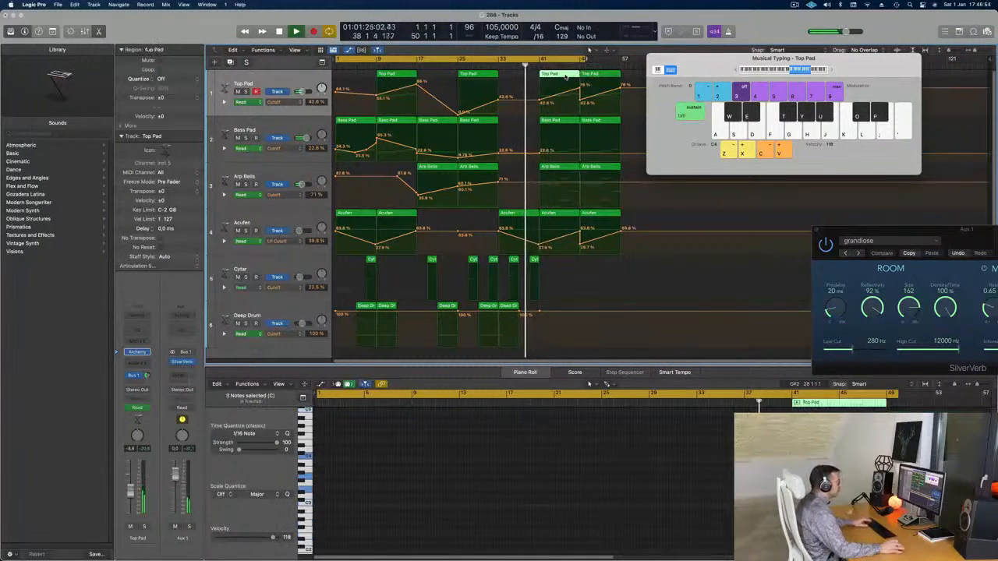
Remove the Top Pad region at bar 41 and cycle playback from bar 41 to bar 51
left_click(543, 60)
left_click_drag(542, 60, 588, 61)
key("space")
key("space")
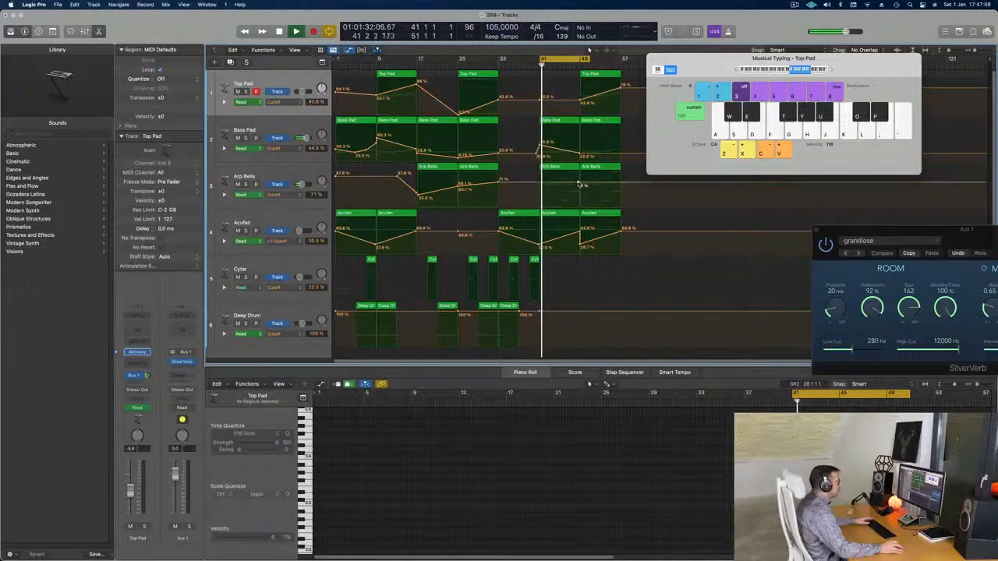
Make the Arp Bells cutoff automation fall from bar 41 to 44% at bar 49, and extend the cycle range to bar 57
left_click_drag(536, 184, 536, 190)
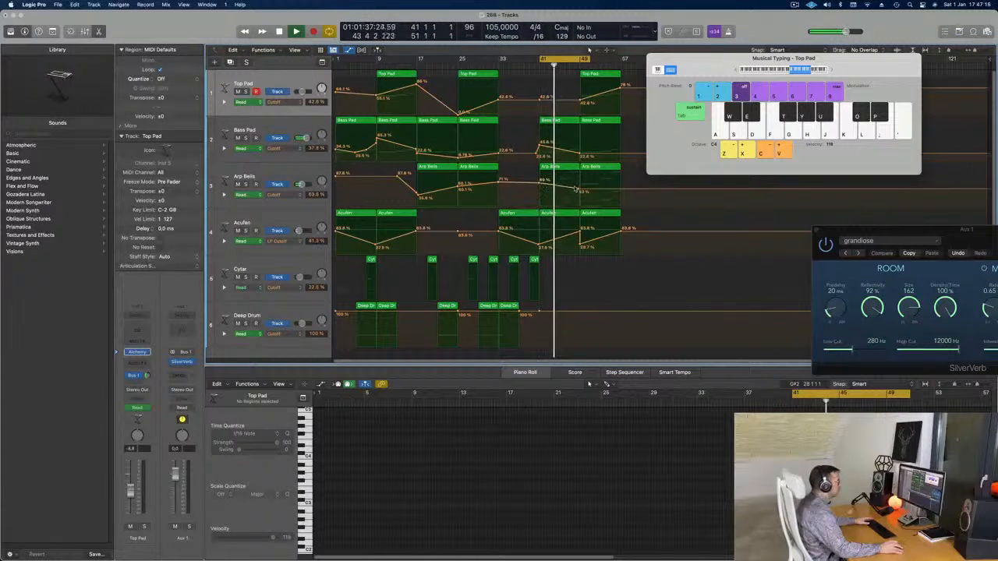
left_click_drag(578, 190, 579, 194)
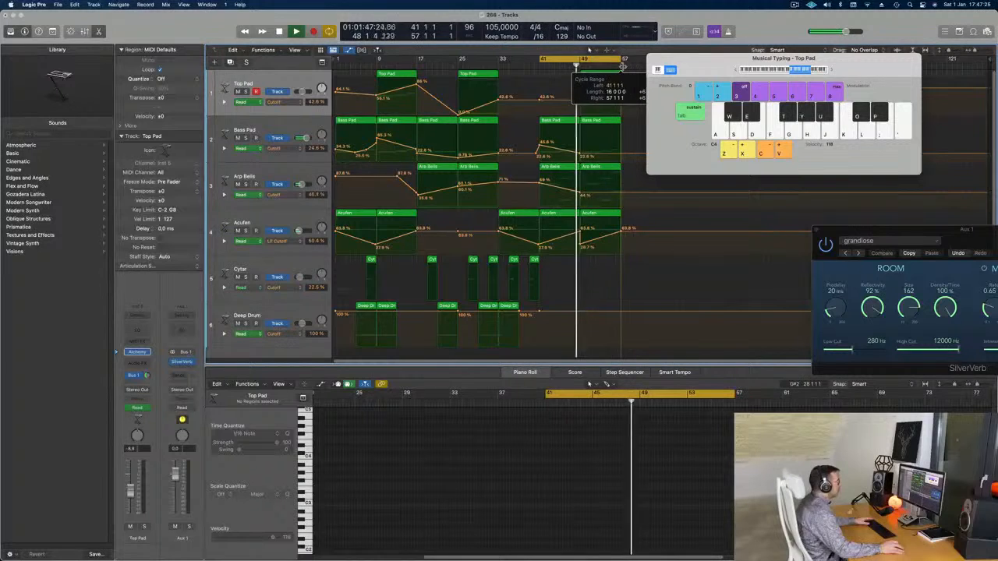
key("space")
Delete the short later notes in the Arp Bells region at bar 41 and stretch its two remaining notes to bar 49
double_click(560, 168)
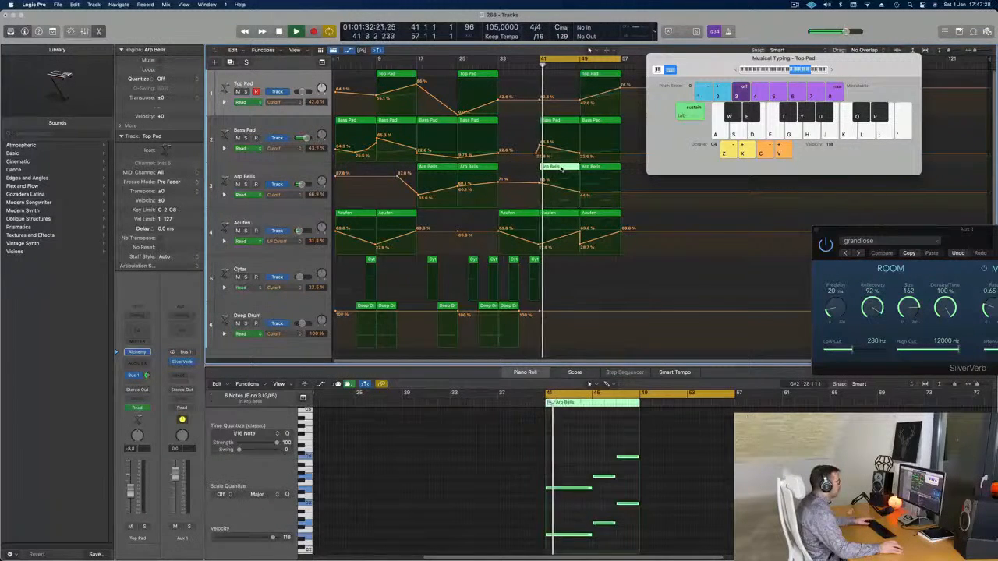
double_click(560, 167)
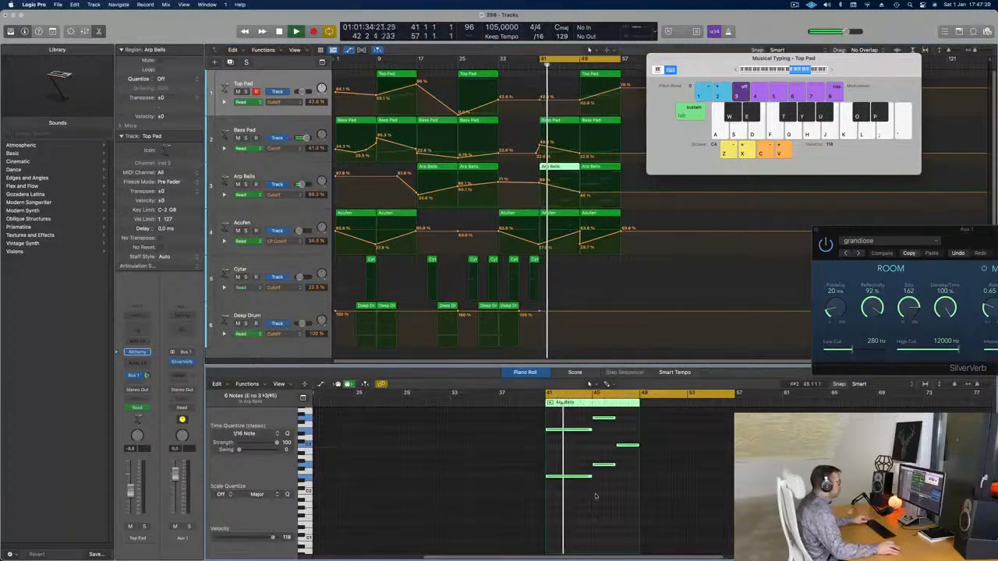
left_click_drag(600, 444, 628, 529)
key("Delete")
left_click_drag(590, 469, 576, 536)
left_click_drag(592, 488, 637, 489)
scroll(575, 463, "down", 5)
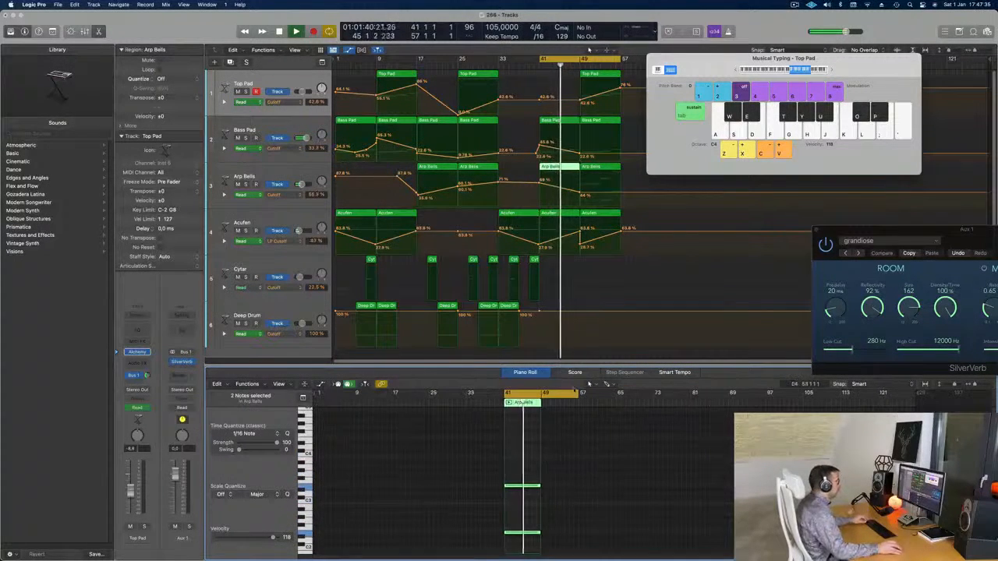
Play back from bar 41 and pull the Top Pad cutoff automation point at bar 49 down
left_click(548, 64)
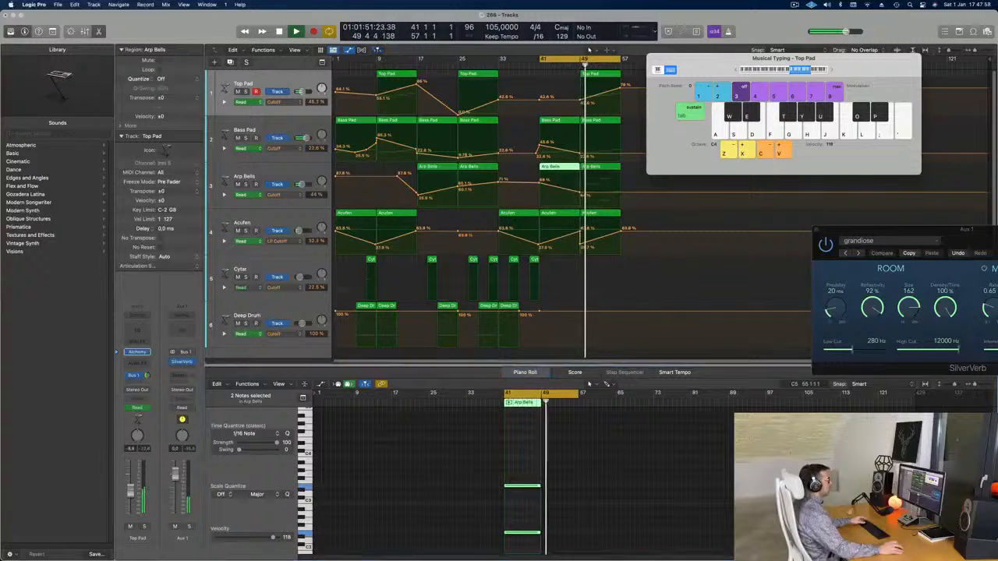
left_click_drag(581, 104, 581, 114)
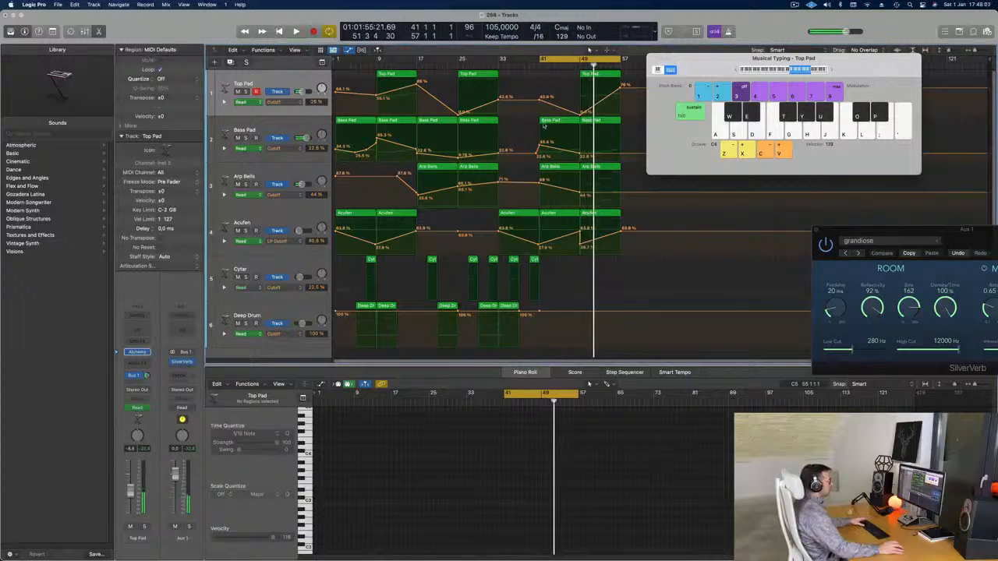
Replace the Arp Bells region at bar 49 with a copy of its bar 41 region and lower the cutoff automation point at bar 49
left_click(608, 168)
key("Delete")
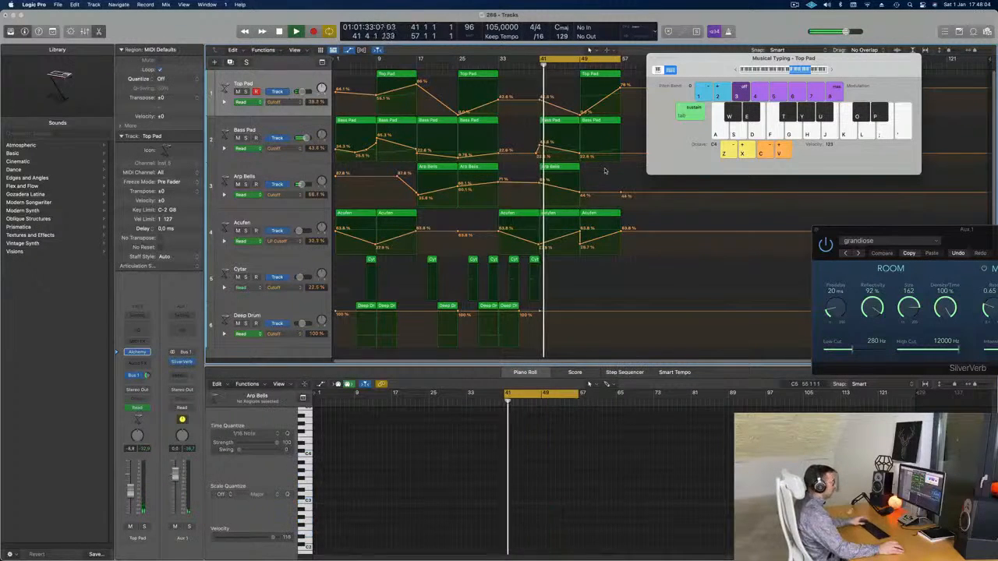
left_click_drag(558, 169, 583, 181)
left_click(582, 181)
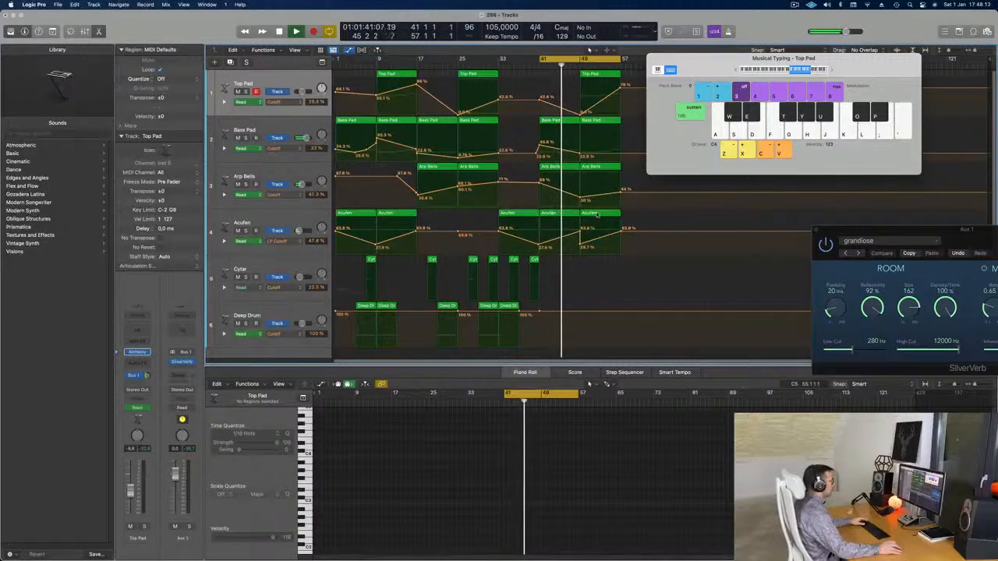
Delete the Acufen region at bar 49
left_click(597, 215)
key("Delete")
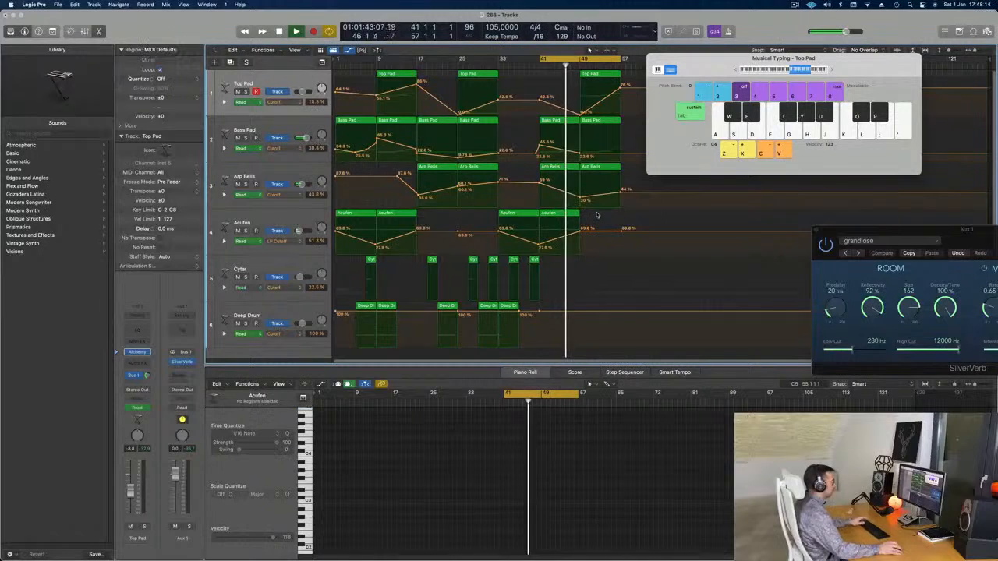
Remove the two later notes from the Bass Pad region at bar 41 and stretch its first note to bar 49
left_click(562, 121)
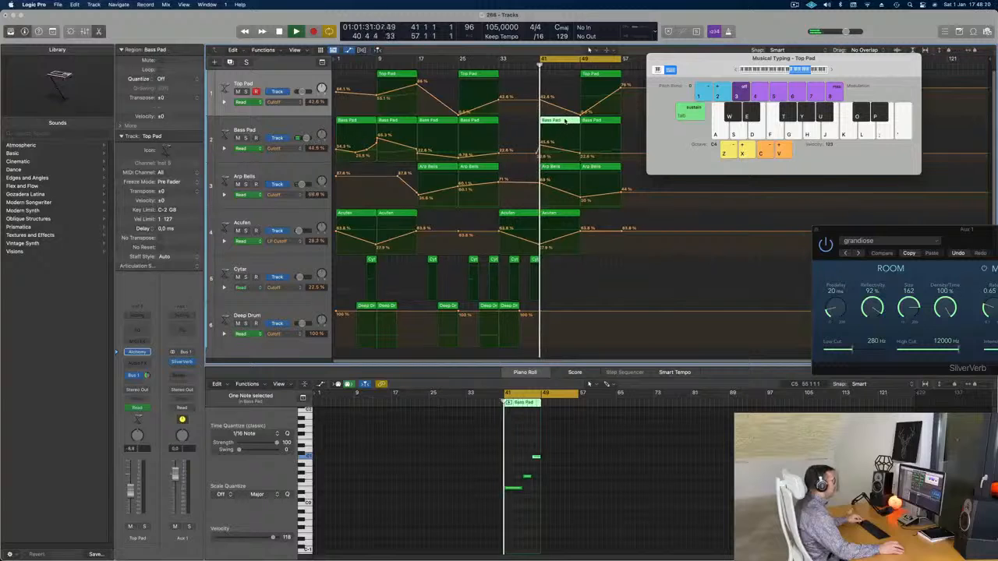
key("e")
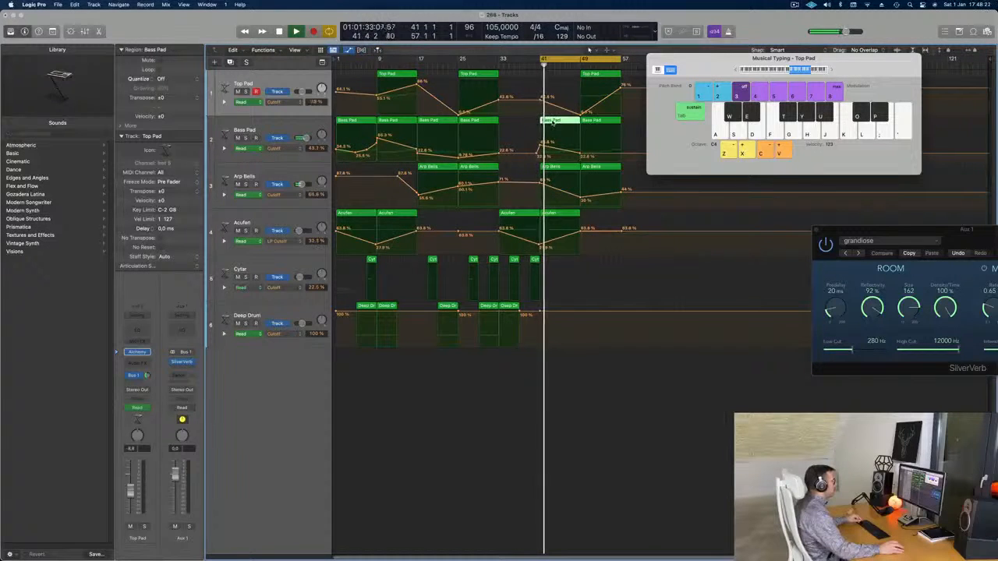
key("e")
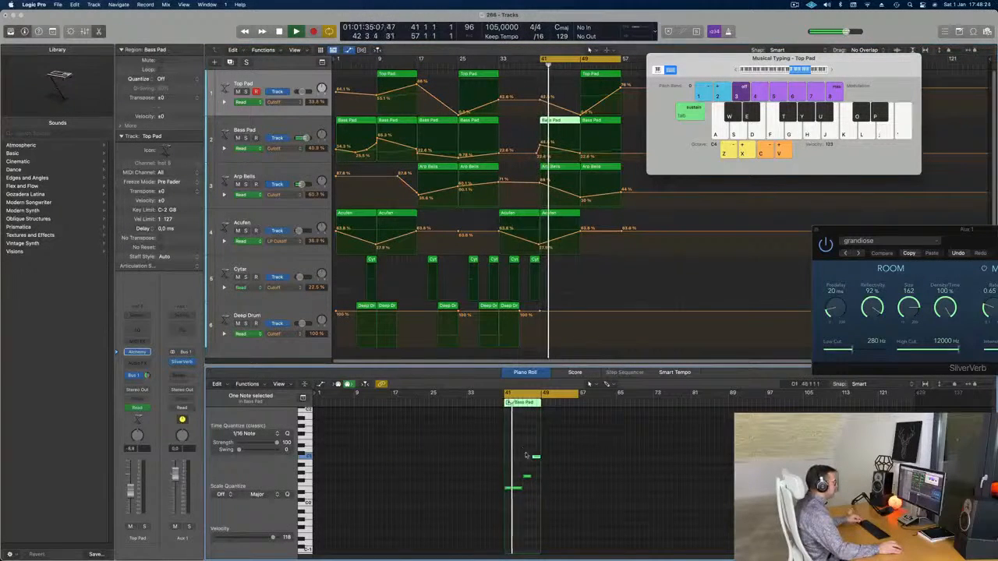
left_click_drag(522, 490, 540, 489)
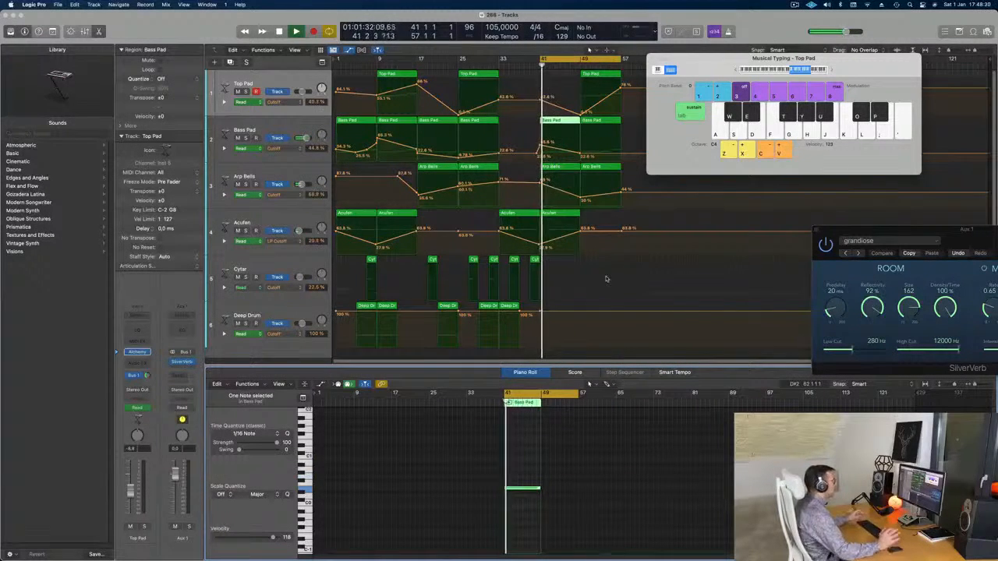
Move the Musical Typing window clear of the arrangement and raise the Bass Pad cutoff automation at bar 57 to 45.6%
left_click_drag(741, 59, 783, 121)
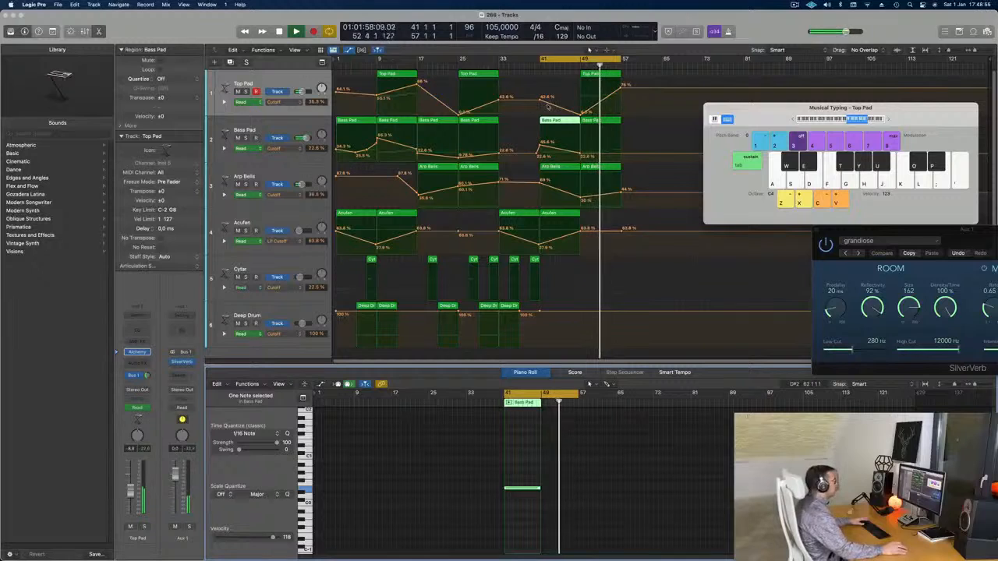
left_click(620, 154)
left_click_drag(621, 154, 621, 145)
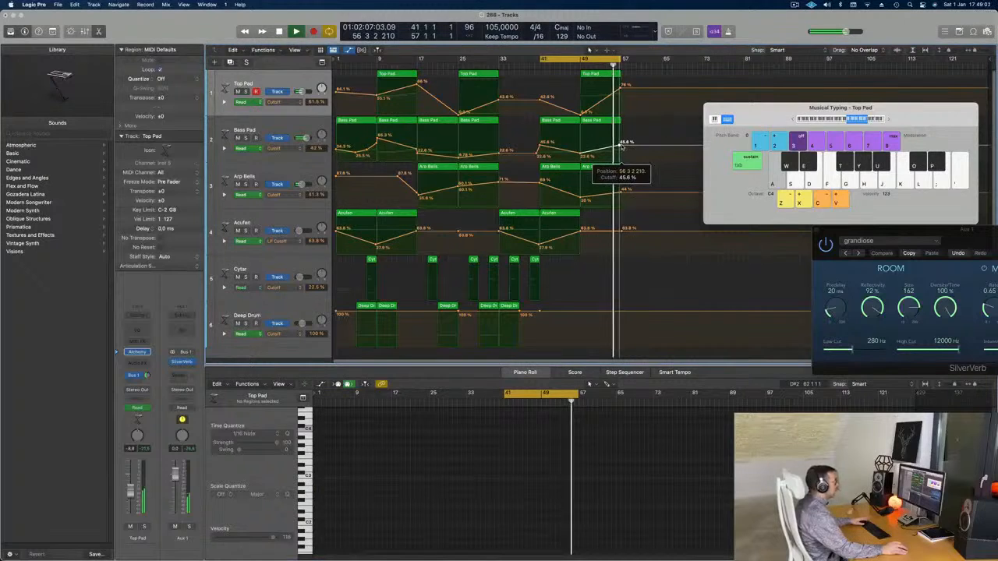
Show the secondary ruler above the arrangement and extend the cycle range's start to earlier than bar 41
left_click(294, 49)
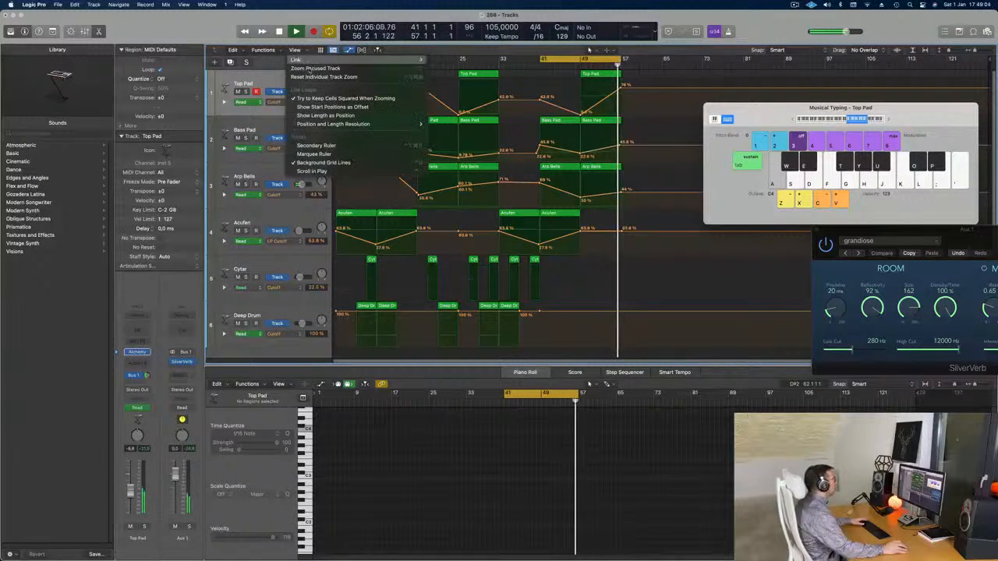
left_click(315, 146)
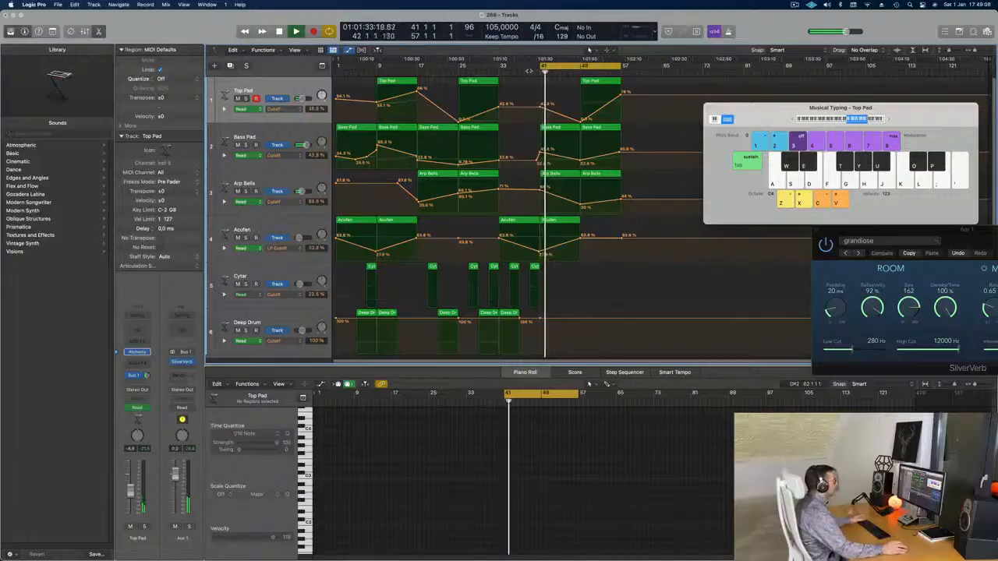
left_click_drag(540, 65, 470, 66)
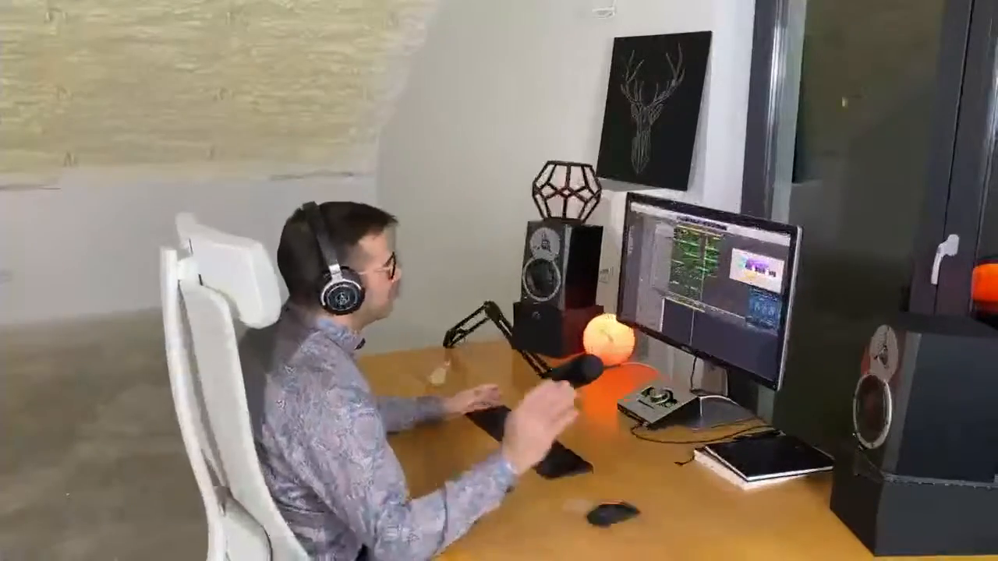